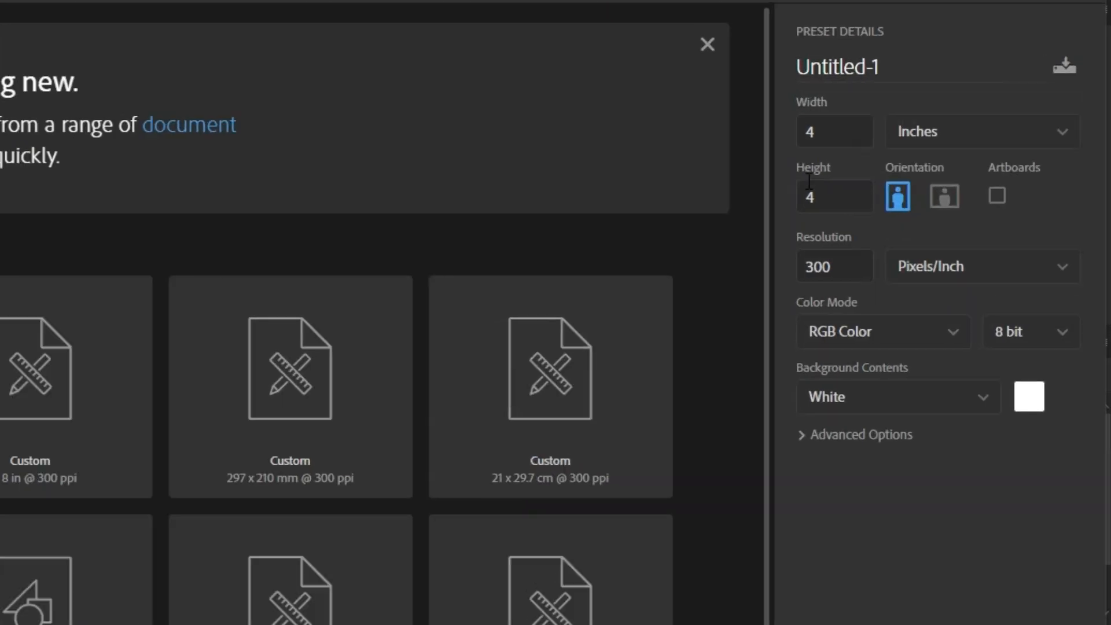
Step: Name the new document "sneaker" and set its size to 12 inches wide by 15 inches high
{"action": "left_click", "coordinate": [918, 59]}
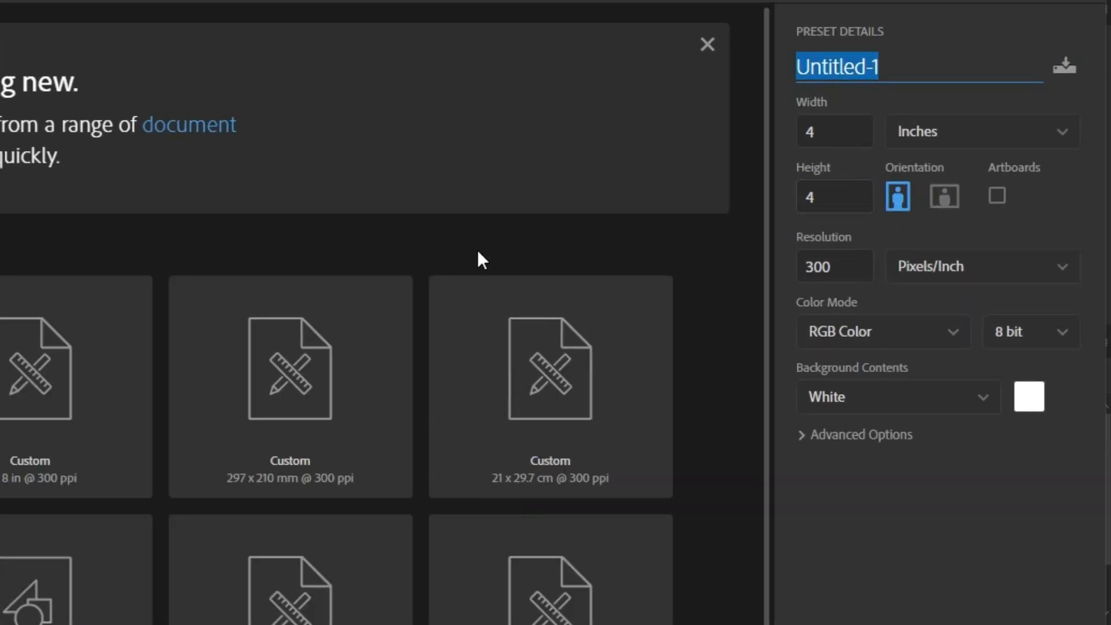
{"action": "type", "text": "sneaker"}
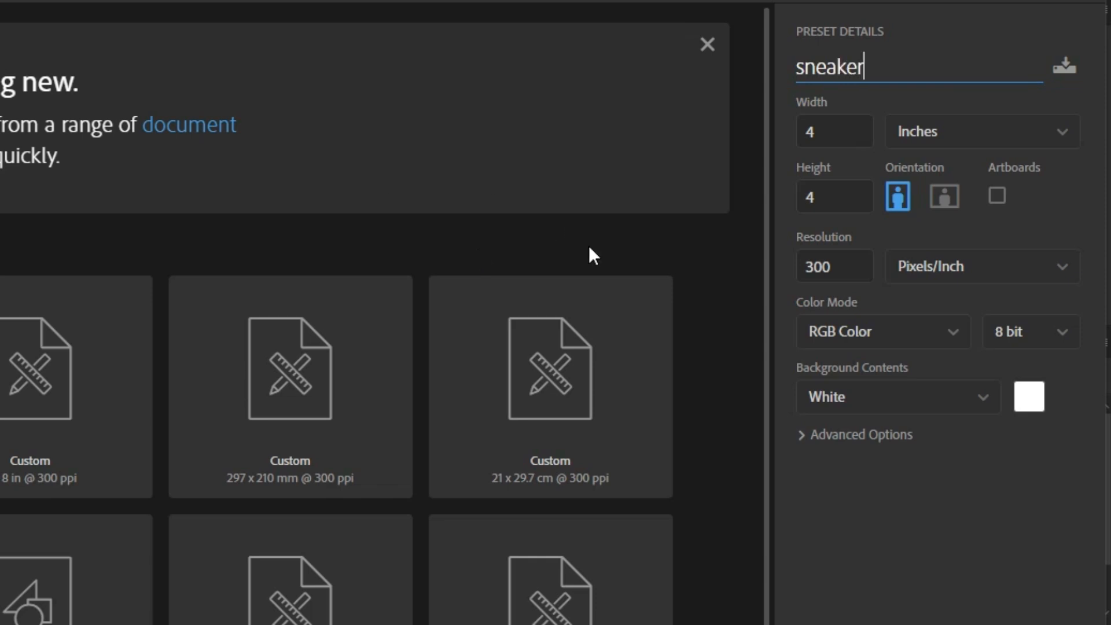
{"action": "left_click", "coordinate": [833, 130]}
{"action": "type", "text": "12"}
{"action": "left_click", "coordinate": [836, 196]}
{"action": "type", "text": "15"}
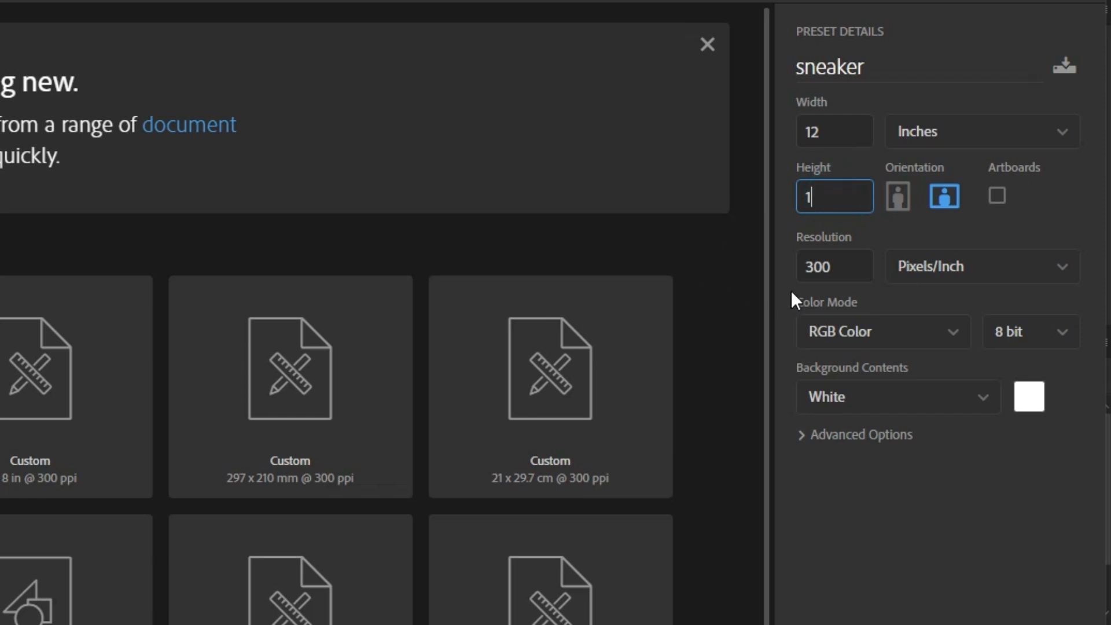
{"action": "left_click", "coordinate": [974, 142]}
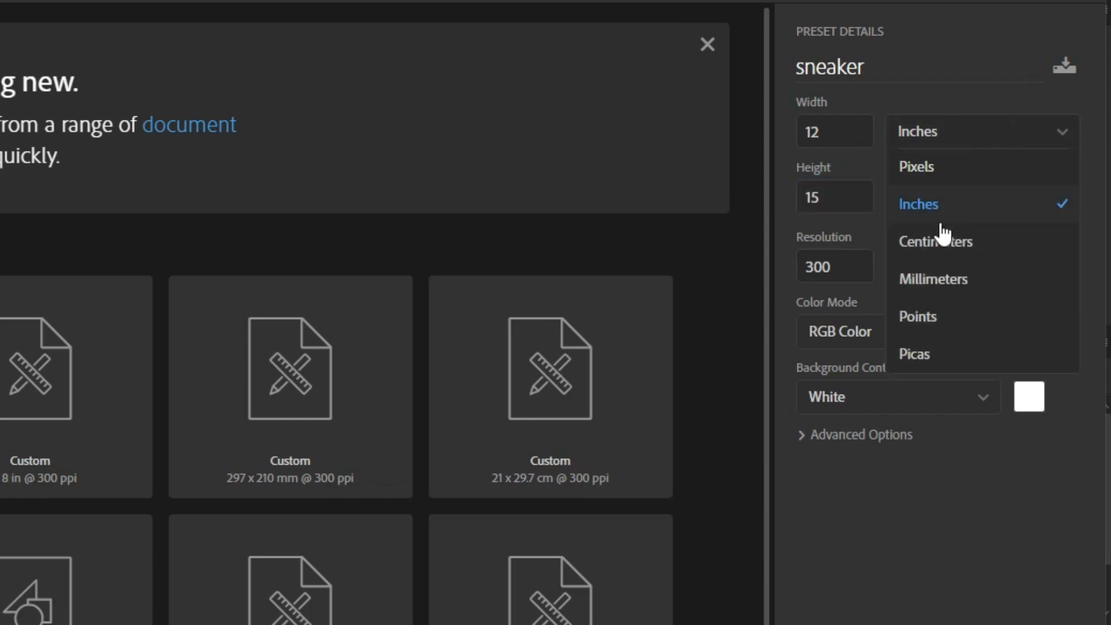
{"action": "left_click", "coordinate": [946, 140]}
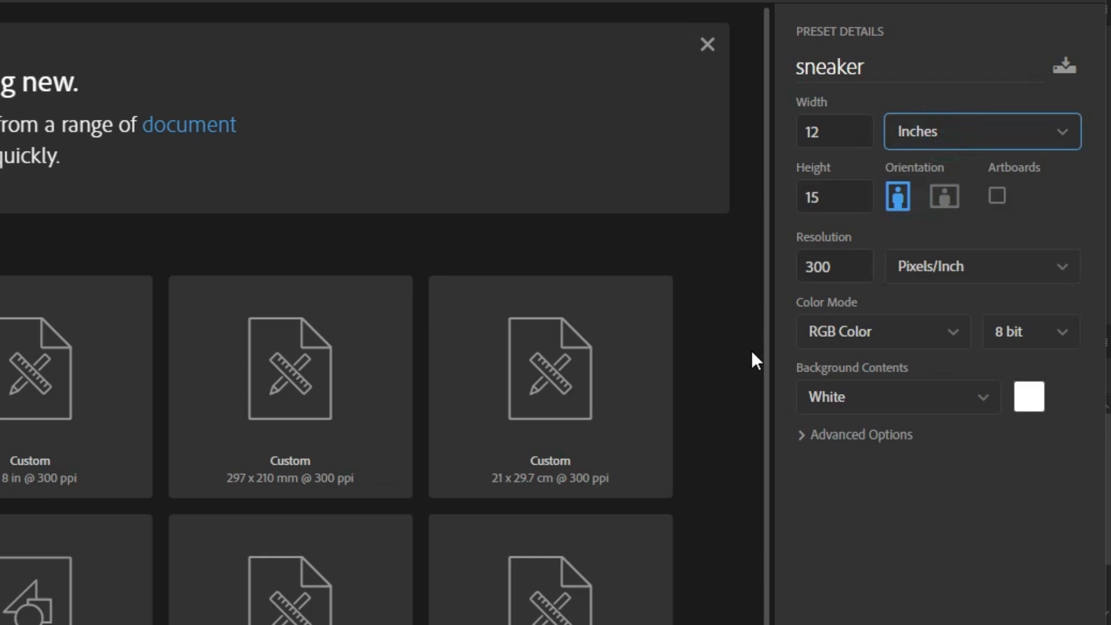
Step: Create the document with RGB Color at 8 bit and a resolution of 300 pixels/inch
{"action": "left_click", "coordinate": [1022, 343]}
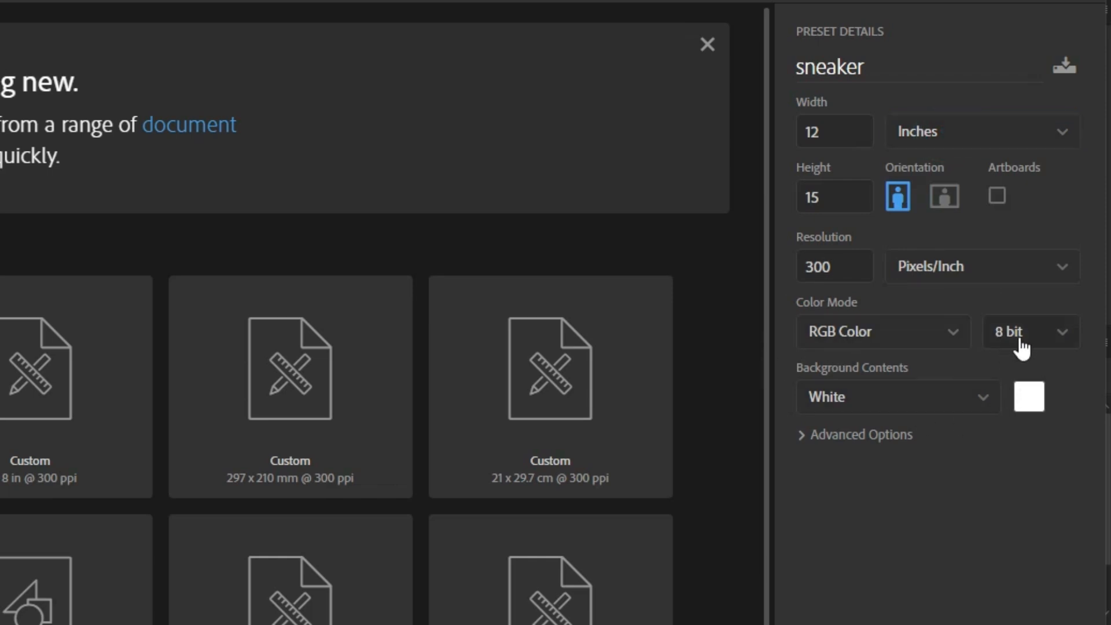
{"action": "left_click", "coordinate": [892, 330]}
{"action": "left_click", "coordinate": [911, 341]}
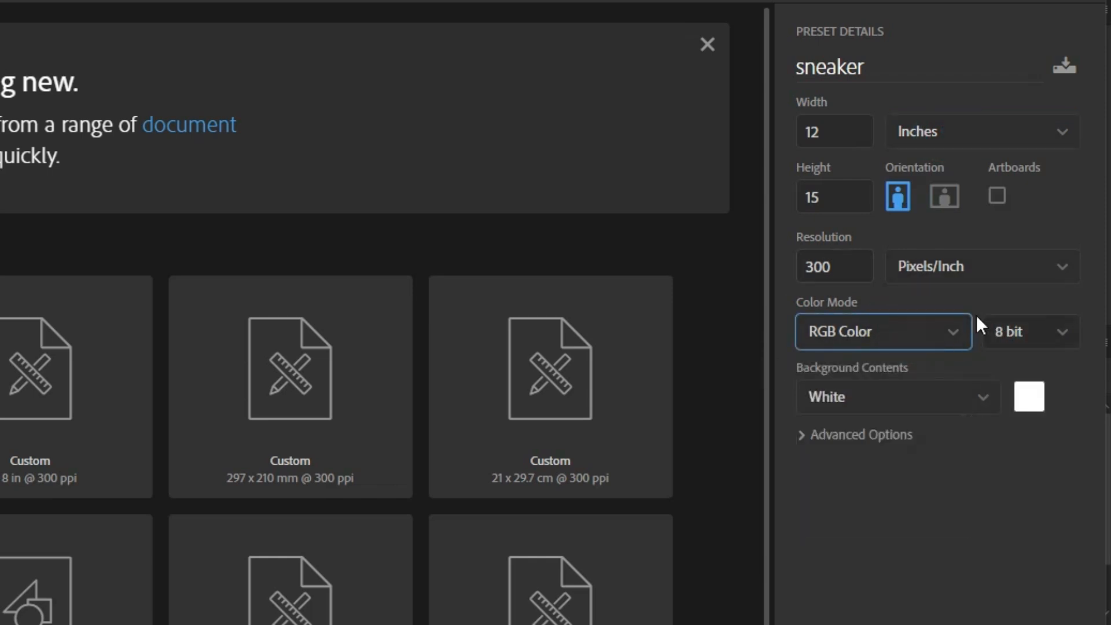
{"action": "left_click", "coordinate": [845, 269]}
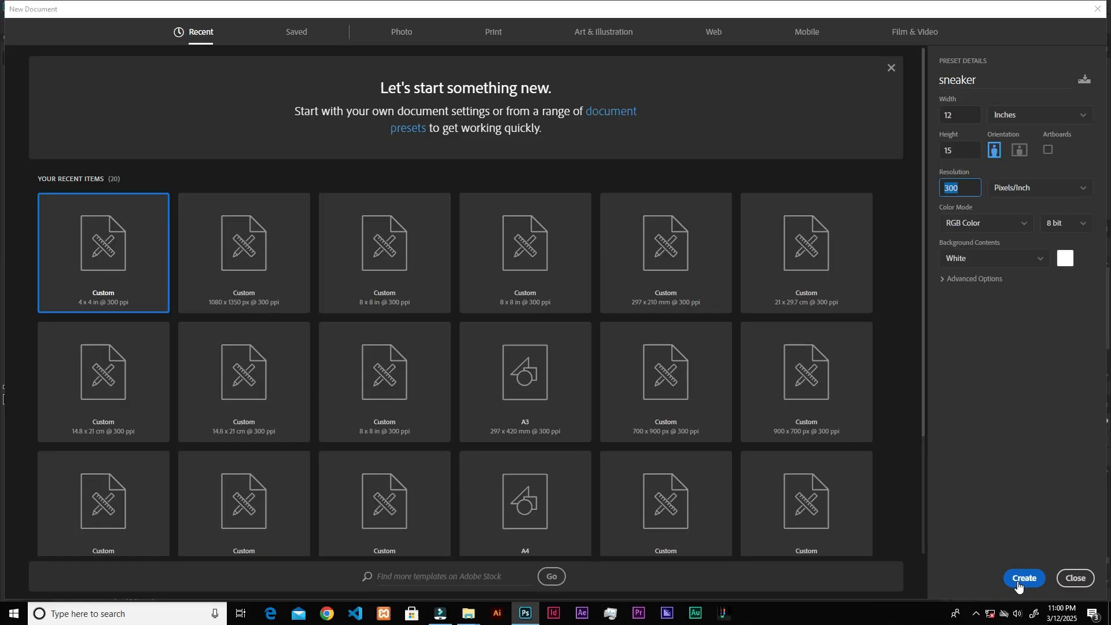
{"action": "left_click", "coordinate": [945, 584]}
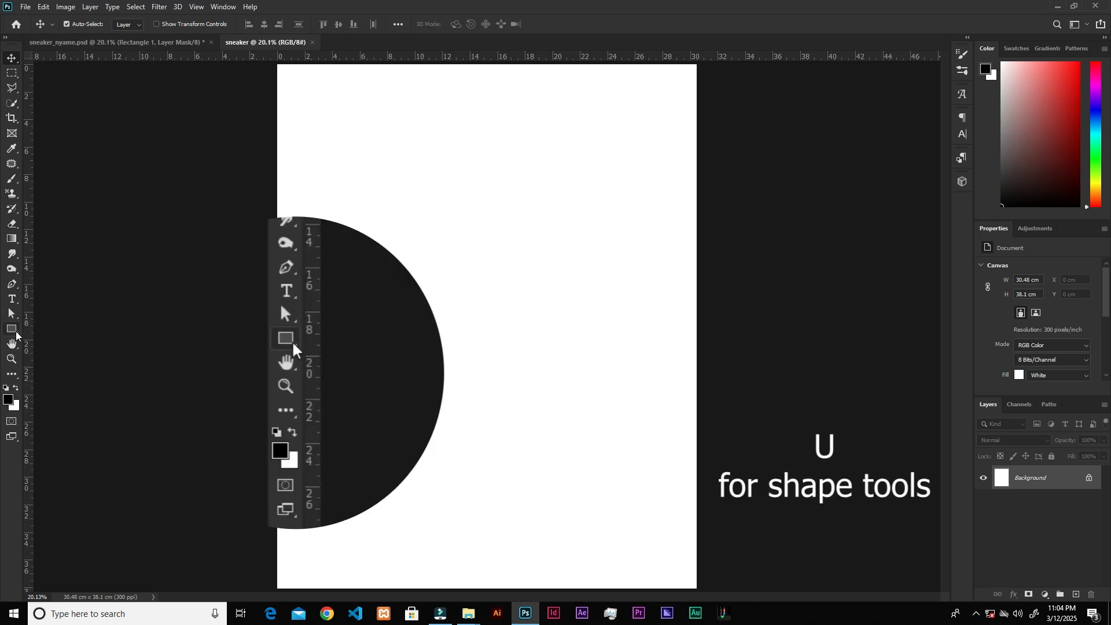
Step: Draw a black rectangle shape of about 2916 × 3845 px covering most of the lower canvas with the Rectangle Tool
{"action": "left_click", "coordinate": [16, 328]}
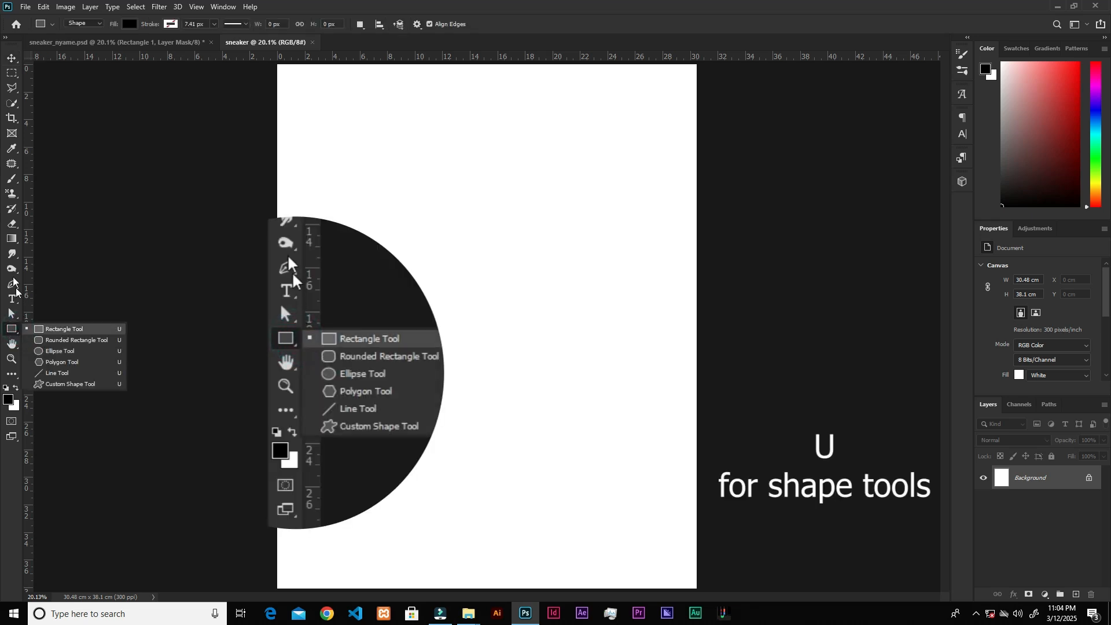
{"action": "left_click", "coordinate": [65, 330]}
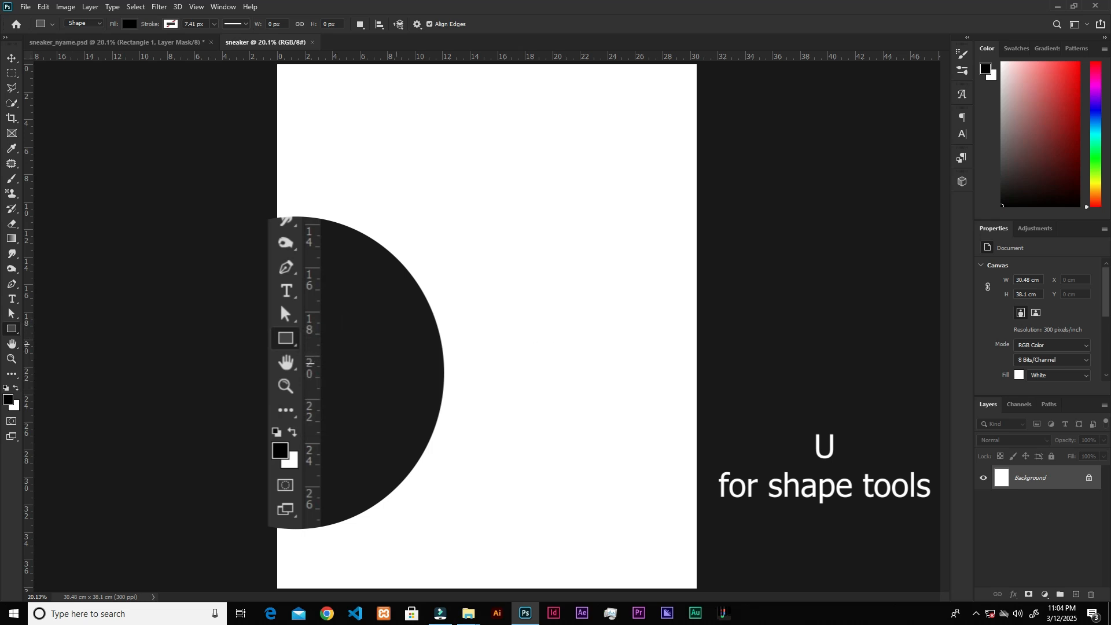
{"action": "left_click", "coordinate": [14, 333]}
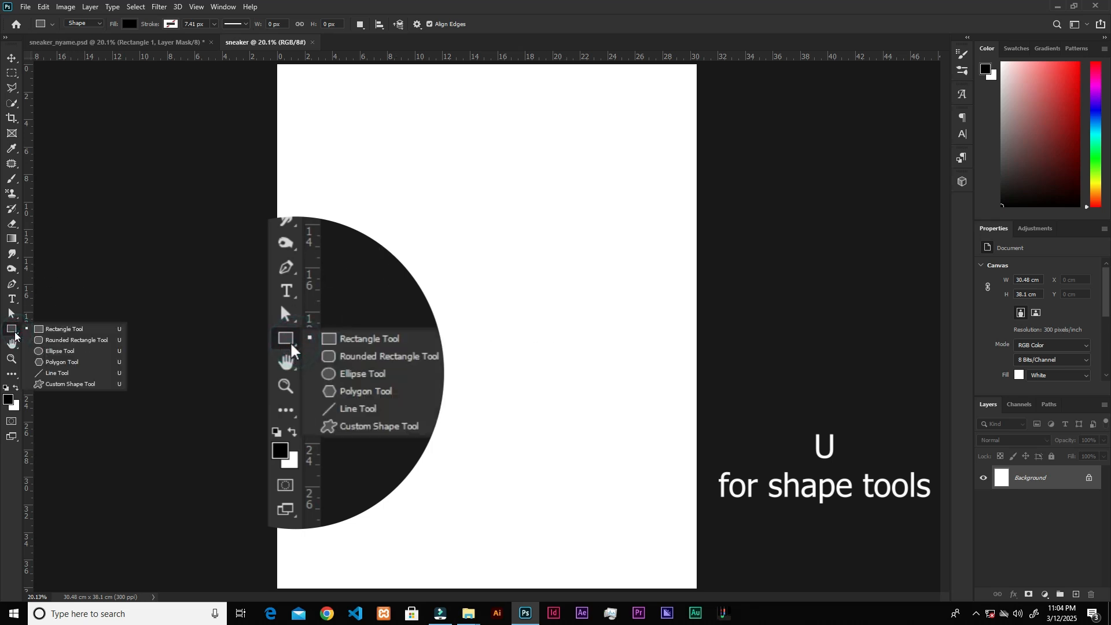
{"action": "right_click", "coordinate": [14, 333]}
{"action": "left_click", "coordinate": [17, 324]}
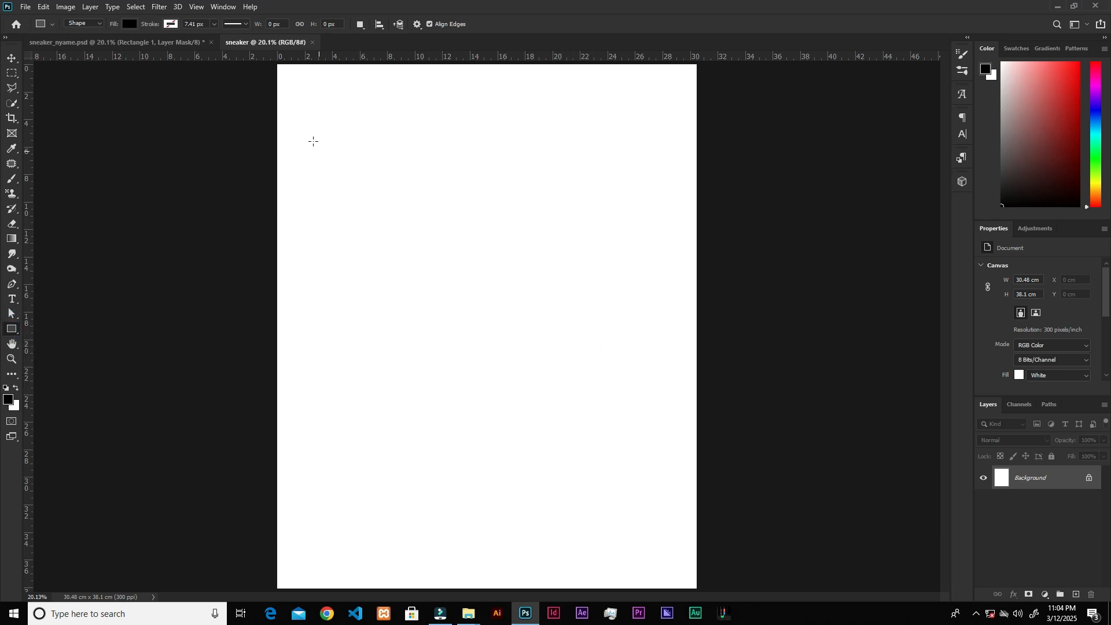
{"action": "left_click_drag", "start_coordinate": [285, 124], "coordinate": [626, 571]}
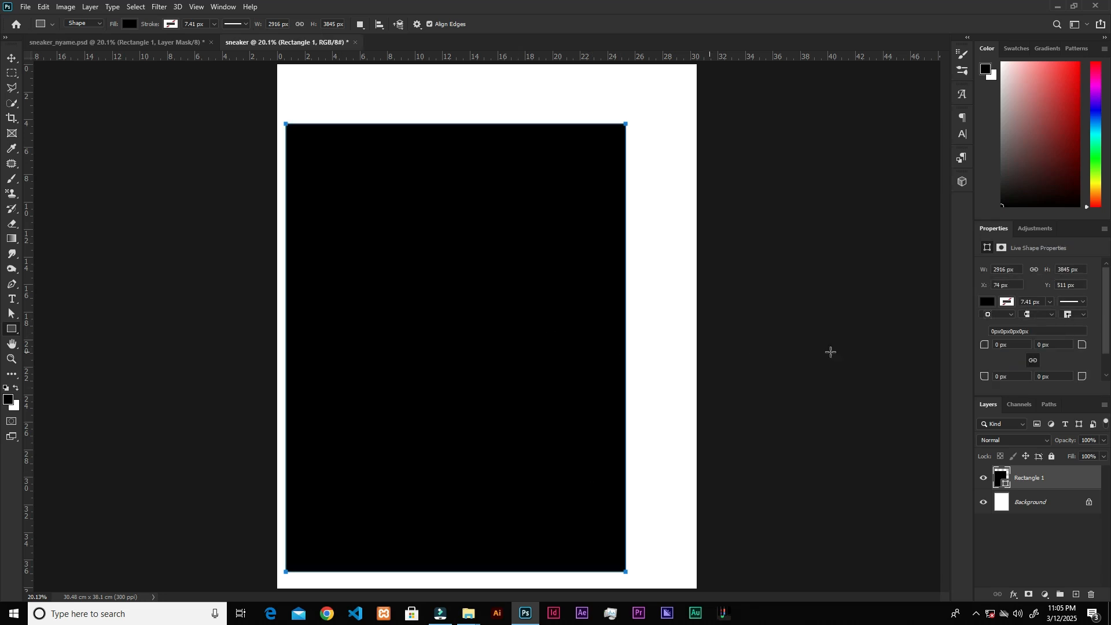
{"action": "left_click", "coordinate": [990, 305]}
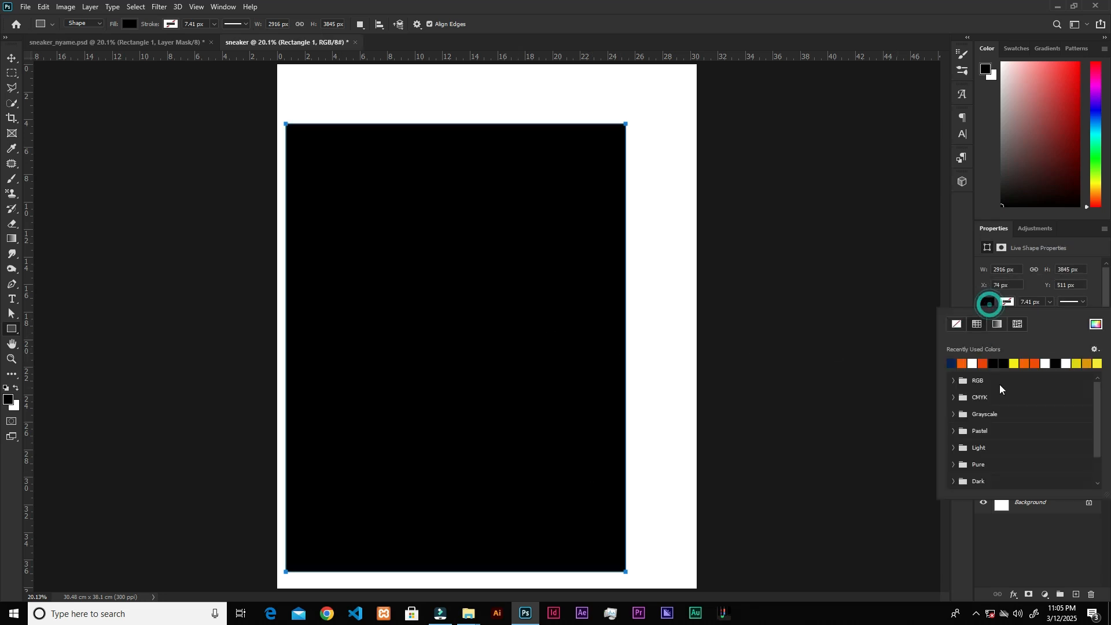
{"action": "left_click", "coordinate": [984, 301]}
{"action": "left_click", "coordinate": [987, 308]}
{"action": "left_click", "coordinate": [988, 303]}
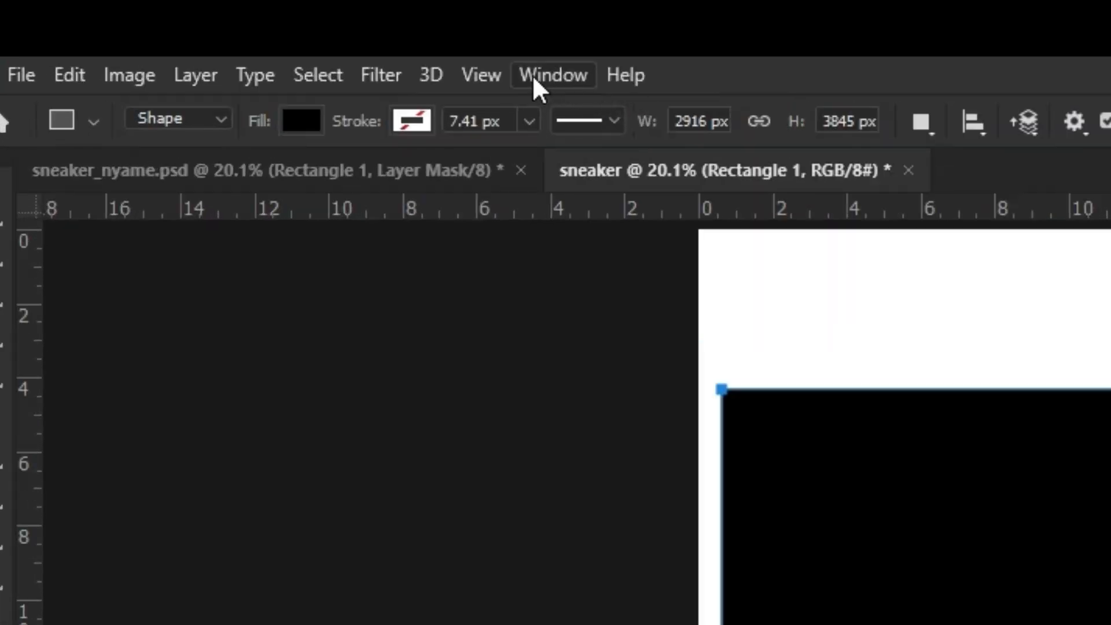
{"action": "left_click", "coordinate": [539, 81]}
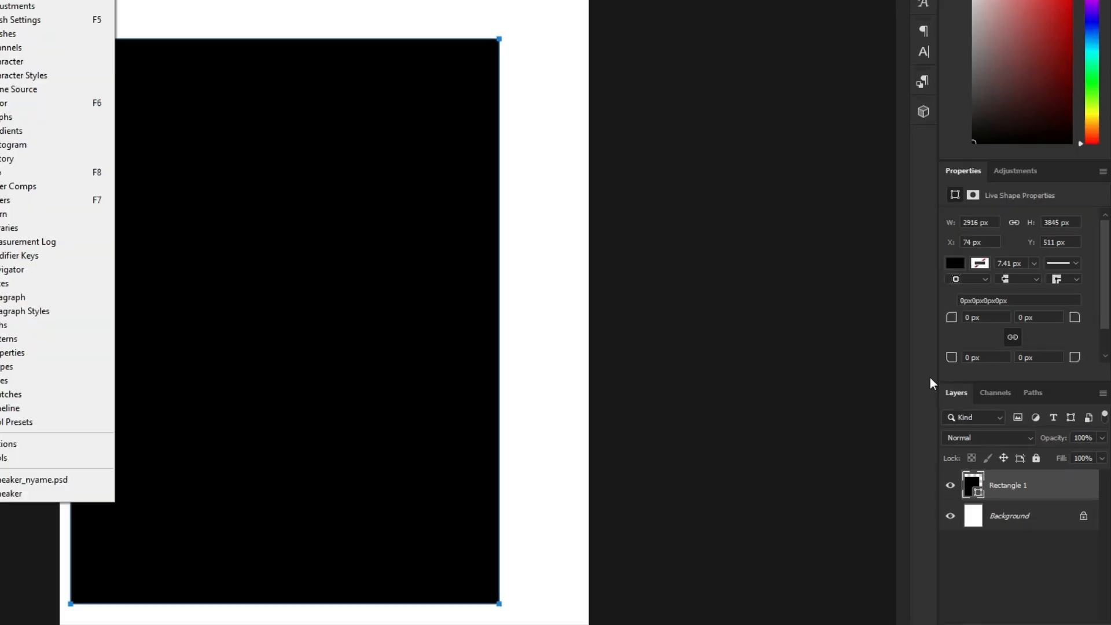
{"action": "left_click", "coordinate": [965, 394]}
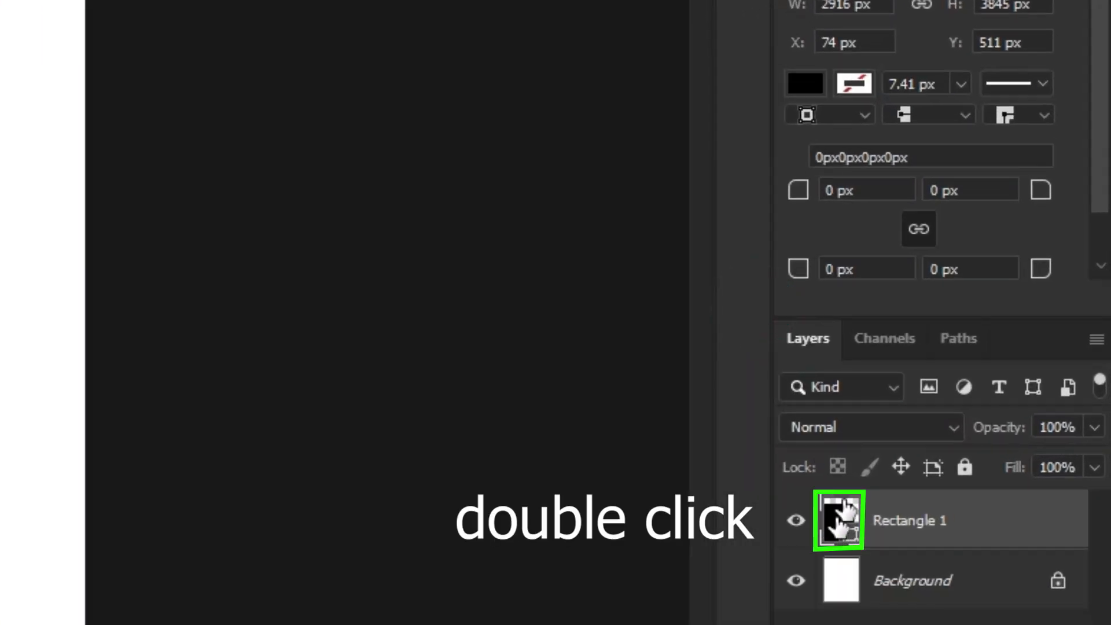
Step: Change the rectangle's fill colour to #0b2458
{"action": "double_click", "coordinate": [842, 521]}
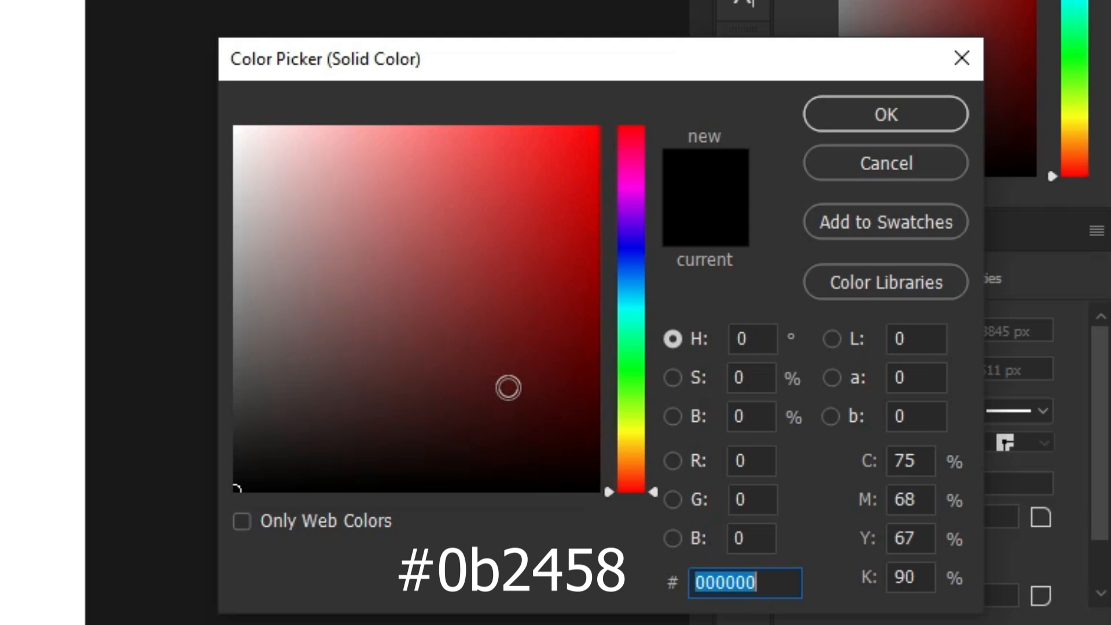
{"action": "left_click", "coordinate": [773, 588]}
{"action": "type", "text": "0b2458"}
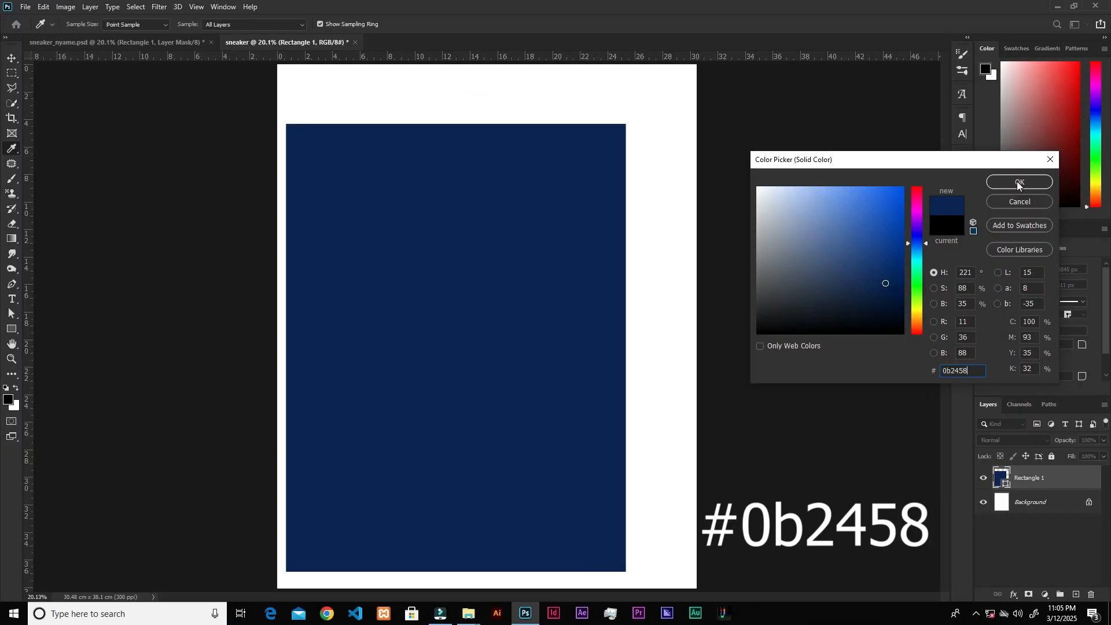
{"action": "left_click", "coordinate": [1018, 183]}
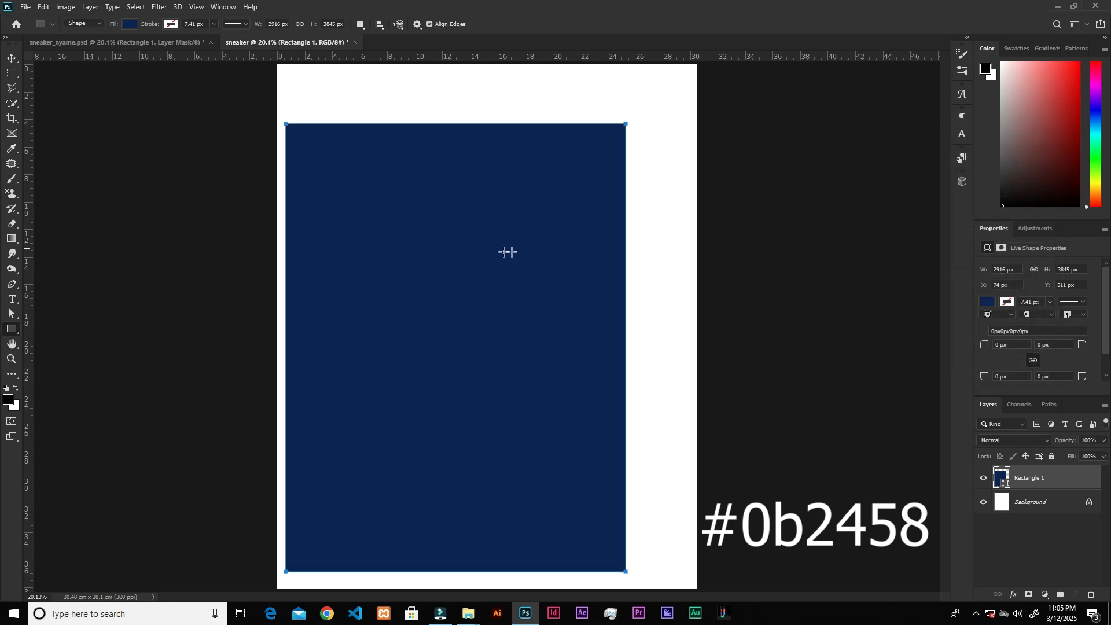
Step: Skew the rectangle into a perspective taper, lowering its upper-right corner by about 21° and raising its lower-right corner
{"action": "key", "text": "v"}
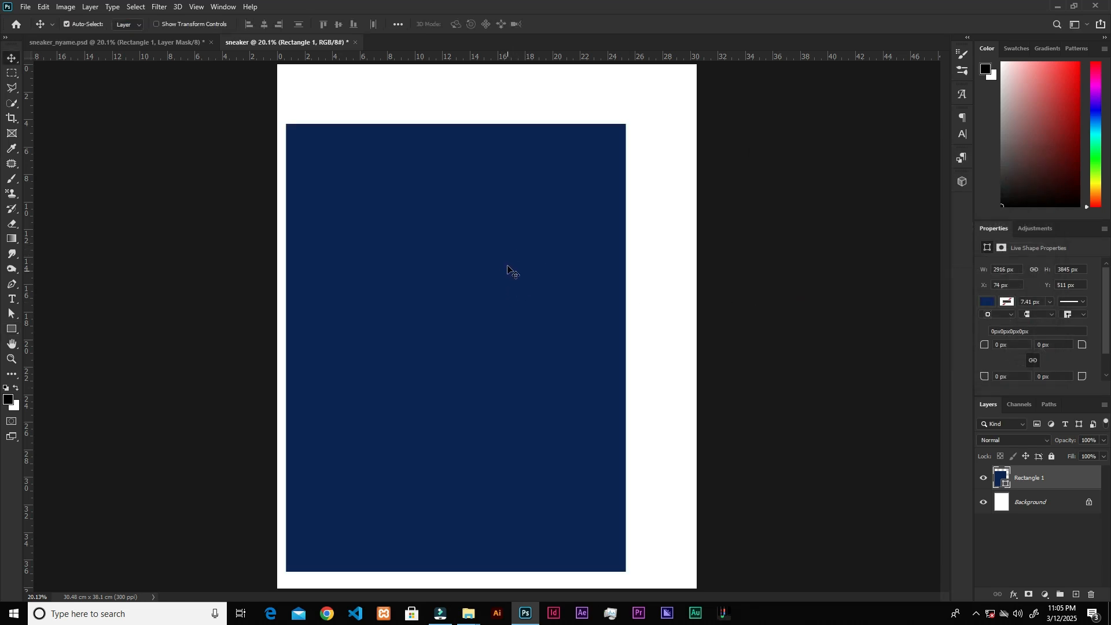
{"action": "key", "text": "ctrl"}
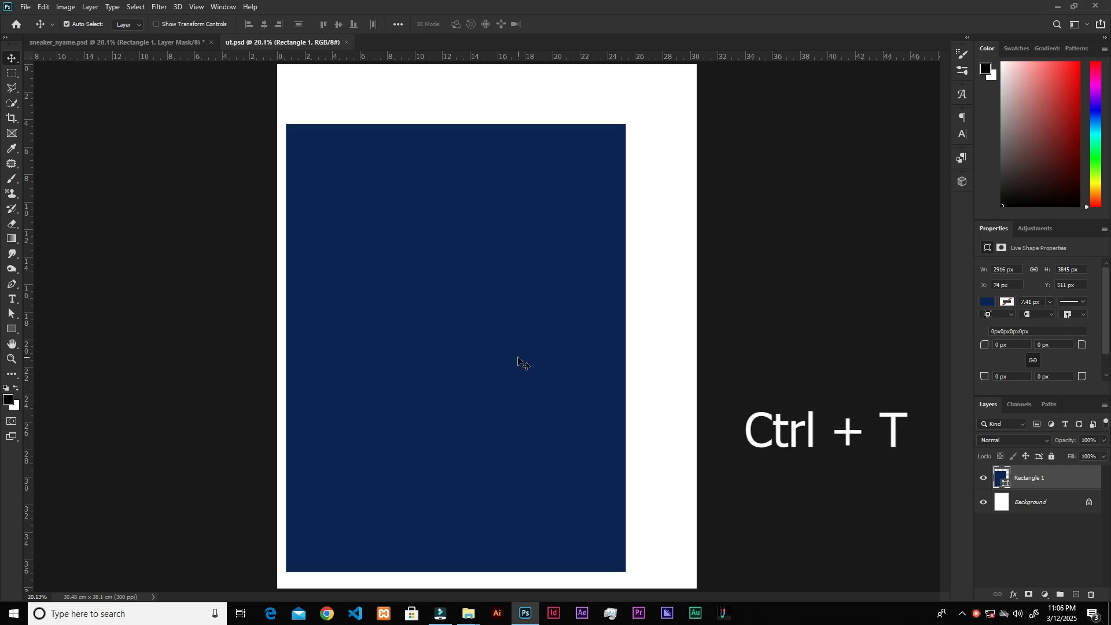
{"action": "key", "text": "ctrl+t"}
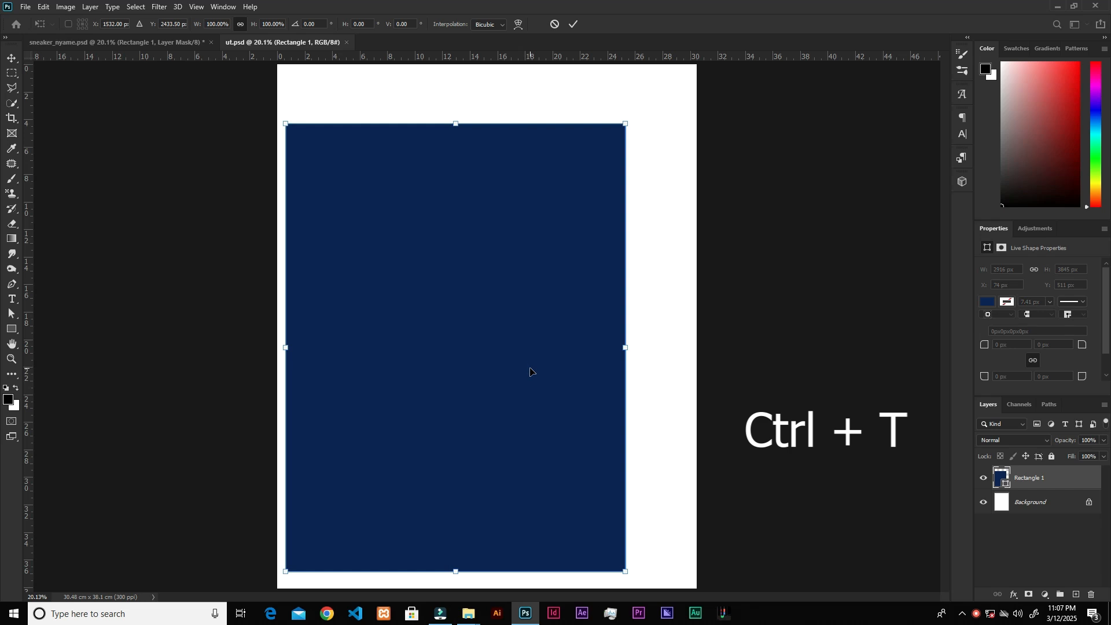
{"action": "right_click", "coordinate": [532, 375]}
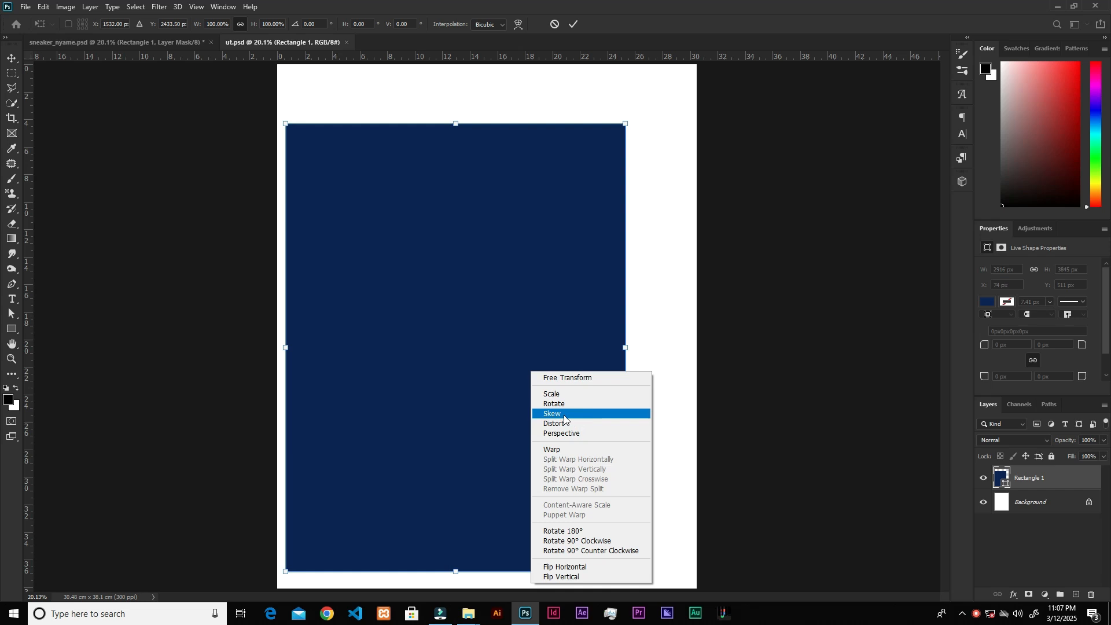
{"action": "left_click", "coordinate": [566, 415]}
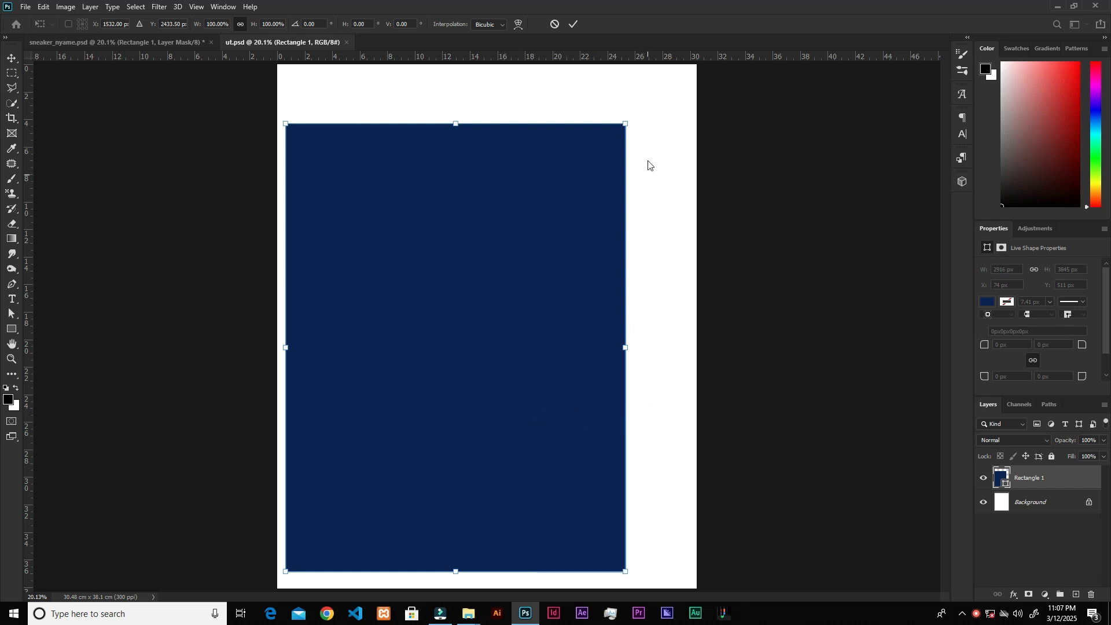
{"action": "left_click", "coordinate": [626, 124]}
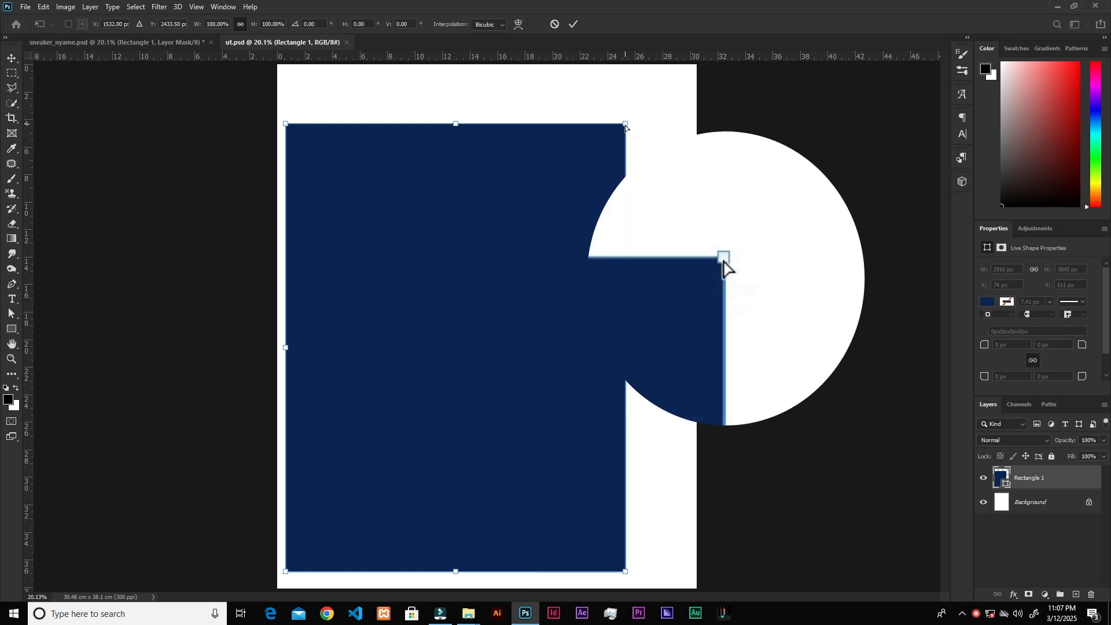
{"action": "left_click_drag", "start_coordinate": [626, 125], "coordinate": [619, 258]}
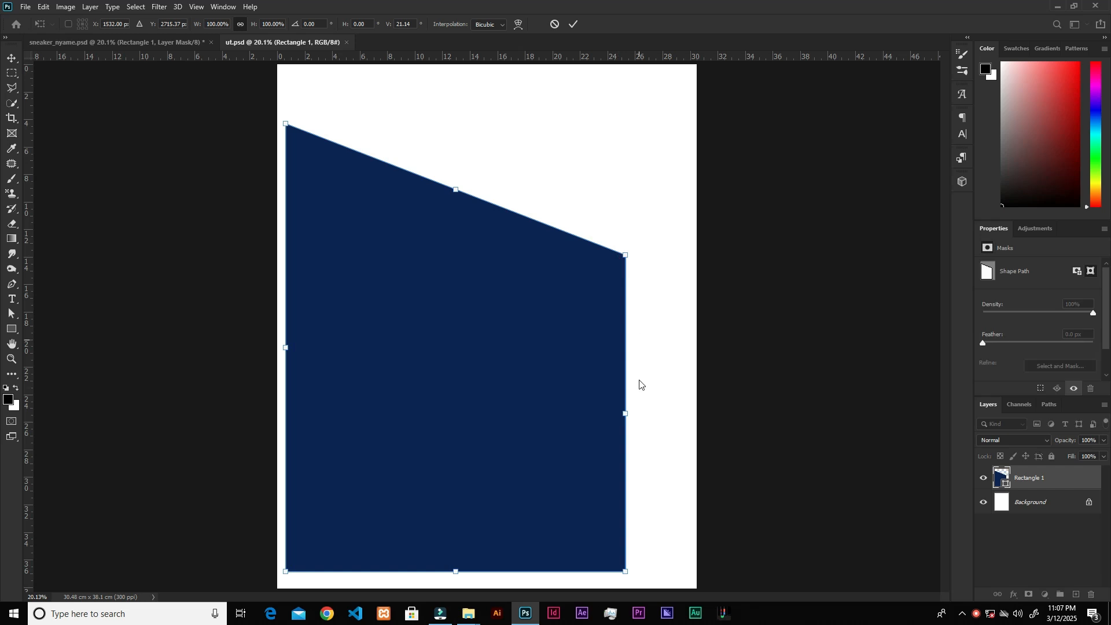
{"action": "left_click_drag", "start_coordinate": [626, 574], "coordinate": [626, 458]}
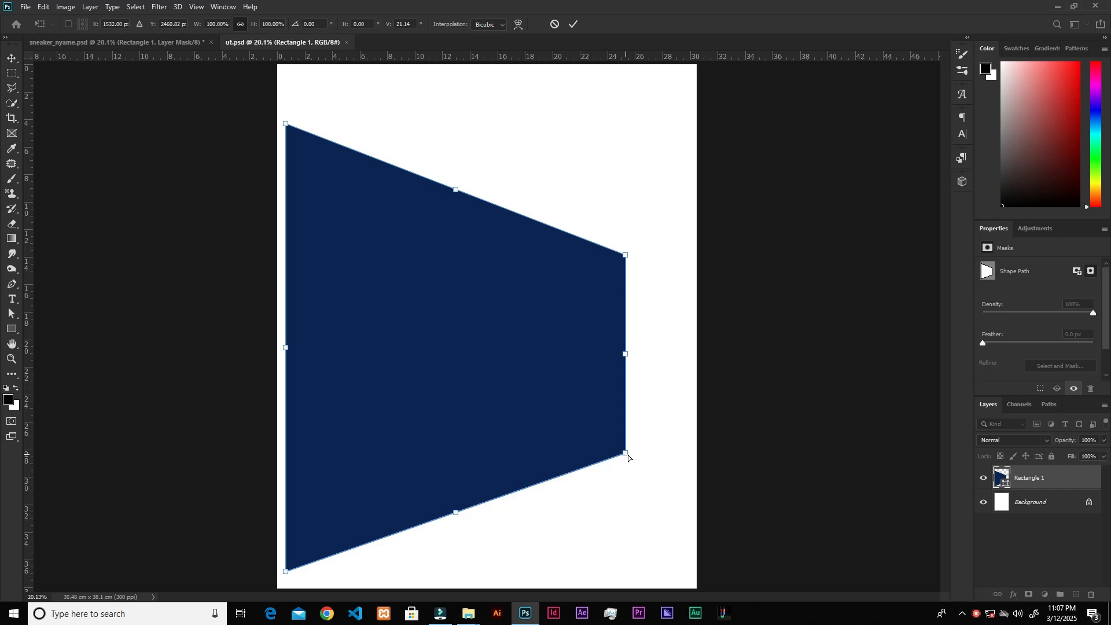
{"action": "left_click", "coordinate": [573, 25]}
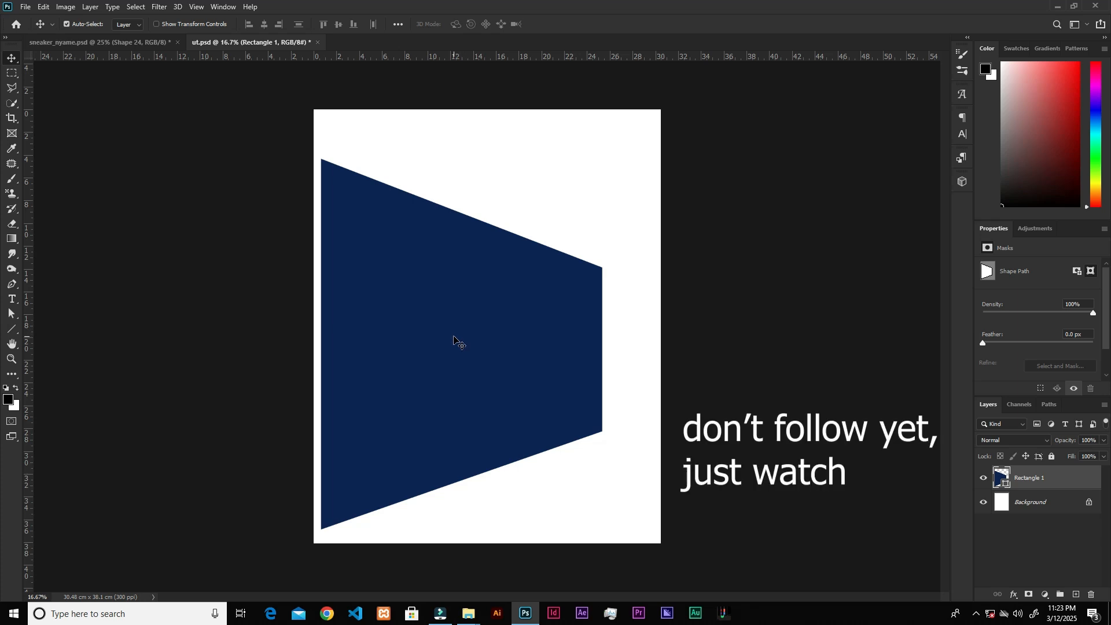
Step: Rasterize the tapered shape for the Vanishing Point filter and define a four-corner perspective plane just inside its edges
{"action": "left_click", "coordinate": [159, 7]}
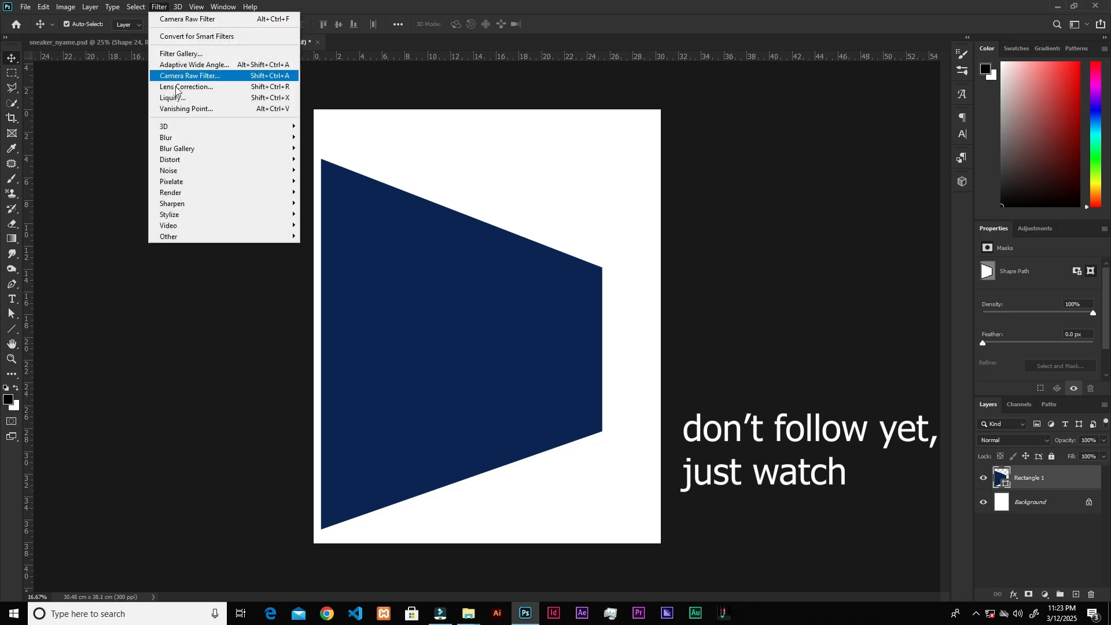
{"action": "left_click", "coordinate": [191, 110]}
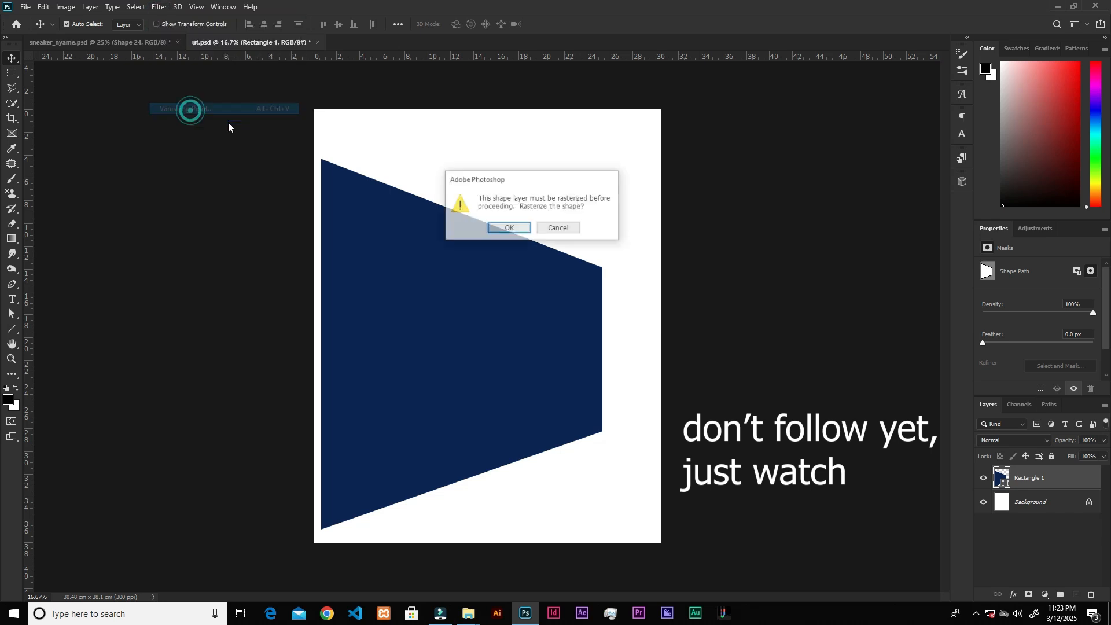
{"action": "left_click", "coordinate": [509, 229]}
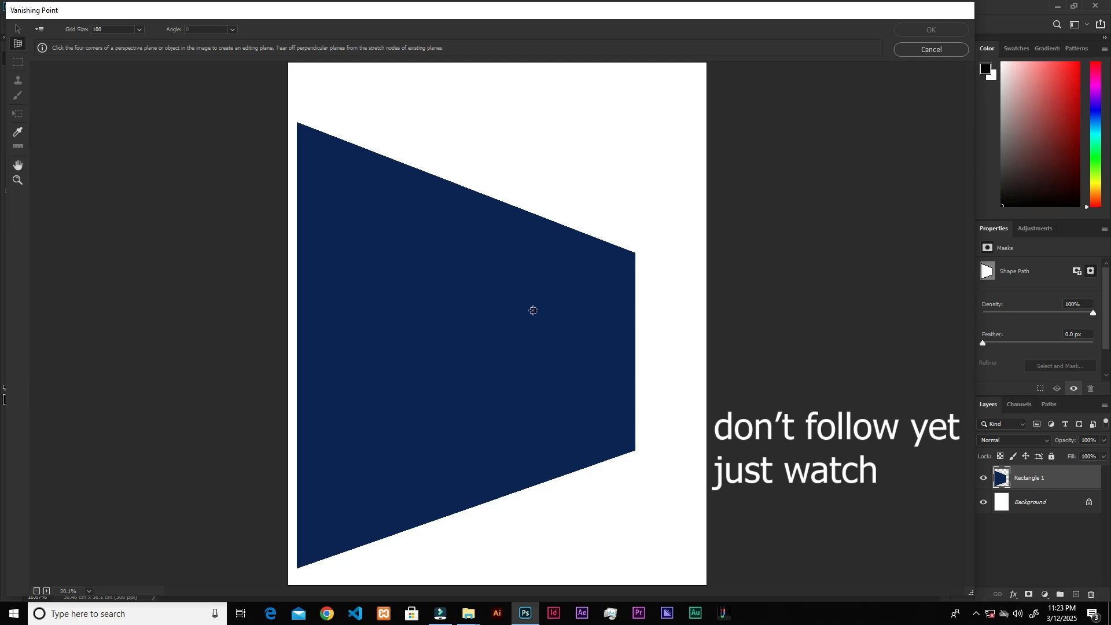
{"action": "left_click", "coordinate": [579, 429]}
{"action": "left_click", "coordinate": [590, 252]}
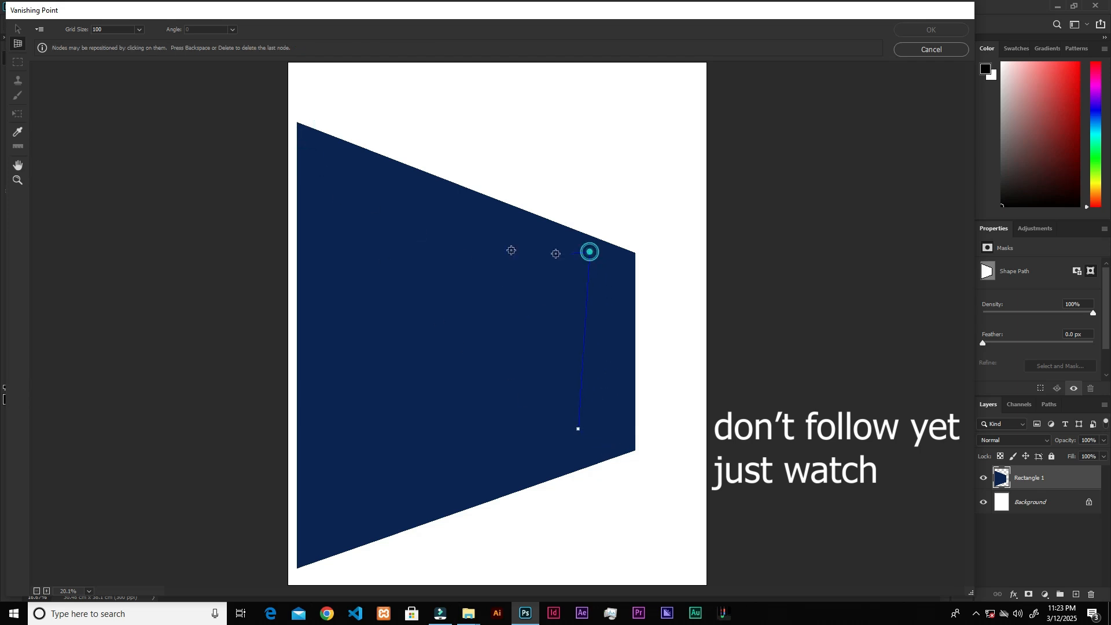
{"action": "left_click", "coordinate": [315, 144]}
{"action": "left_click", "coordinate": [321, 534]}
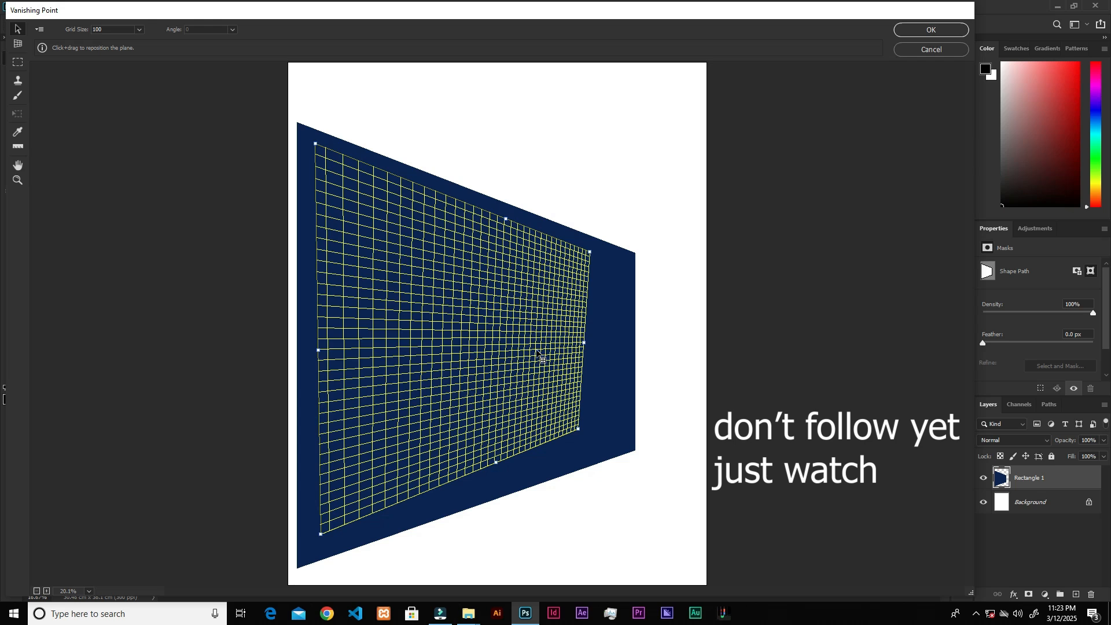
Step: Cancel the Vanishing Point filter without applying the perspective plane
{"action": "left_click", "coordinate": [932, 49]}
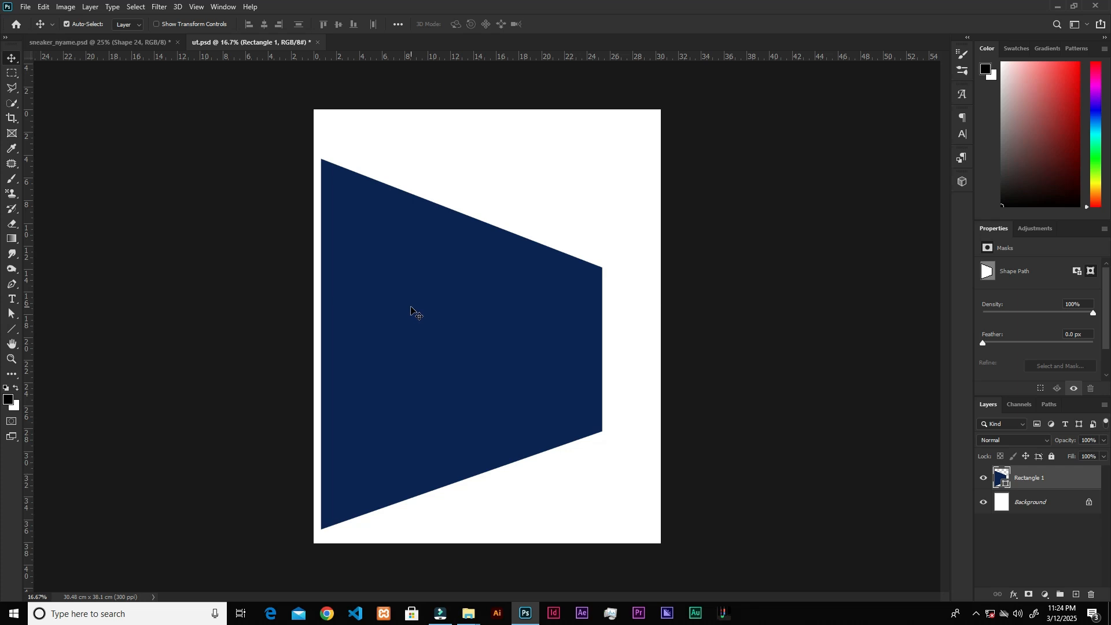
Step: Start a Pen tool outline in Shape mode, running its first edge just inside and parallel to the navy shape's slanted upper edge
{"action": "key", "text": "ctrl+plus"}
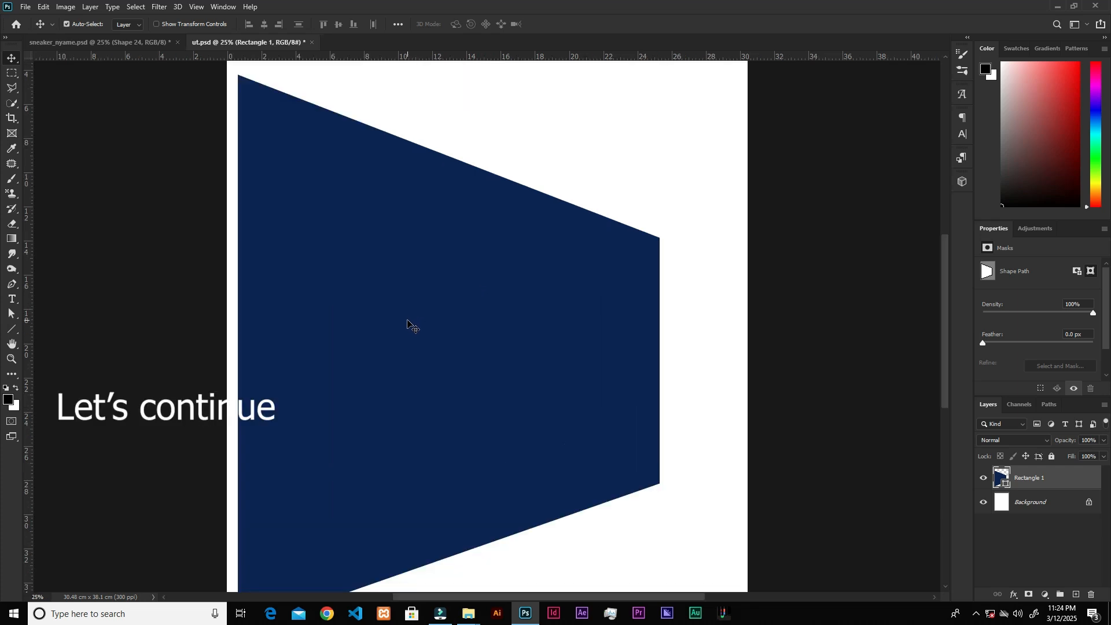
{"action": "left_click_drag", "start_coordinate": [399, 318], "coordinate": [528, 318]}
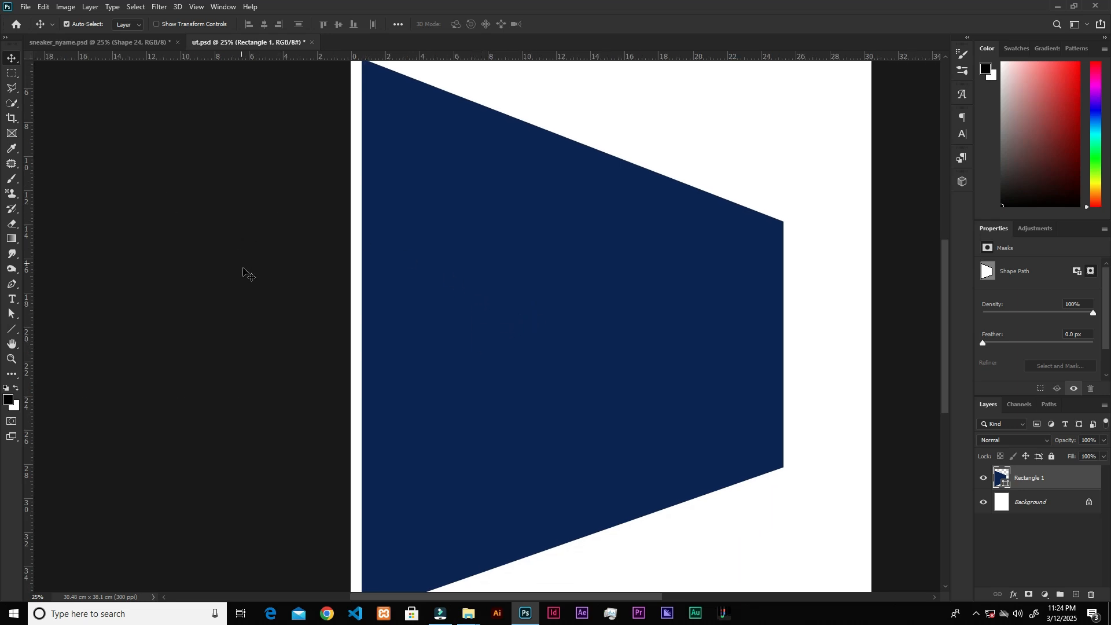
{"action": "key", "text": "p"}
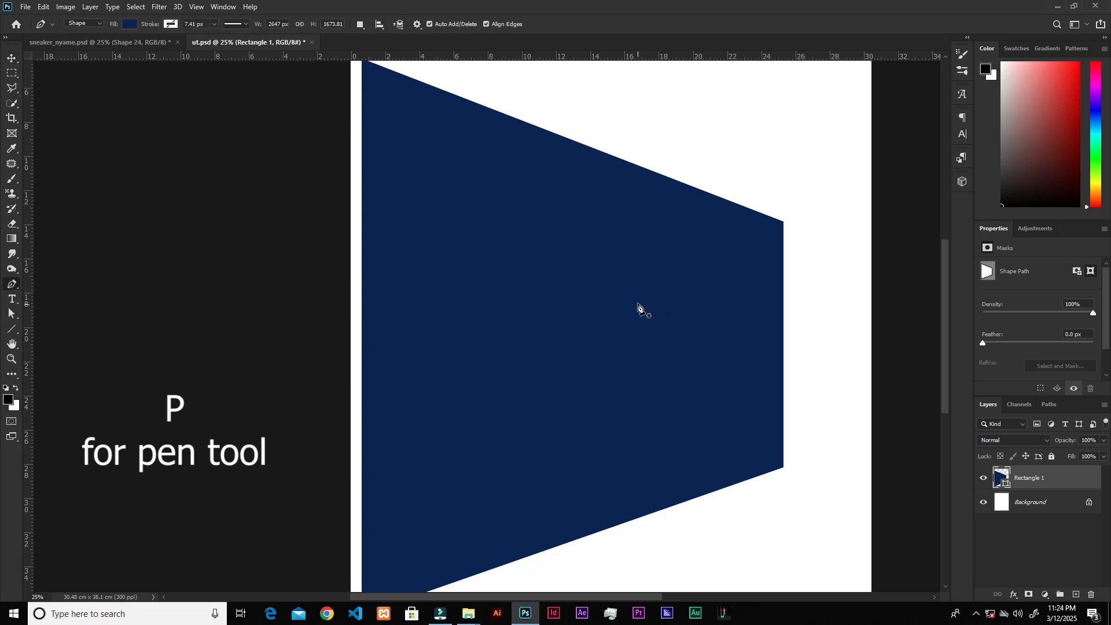
{"action": "left_click_drag", "start_coordinate": [487, 178], "coordinate": [464, 230]}
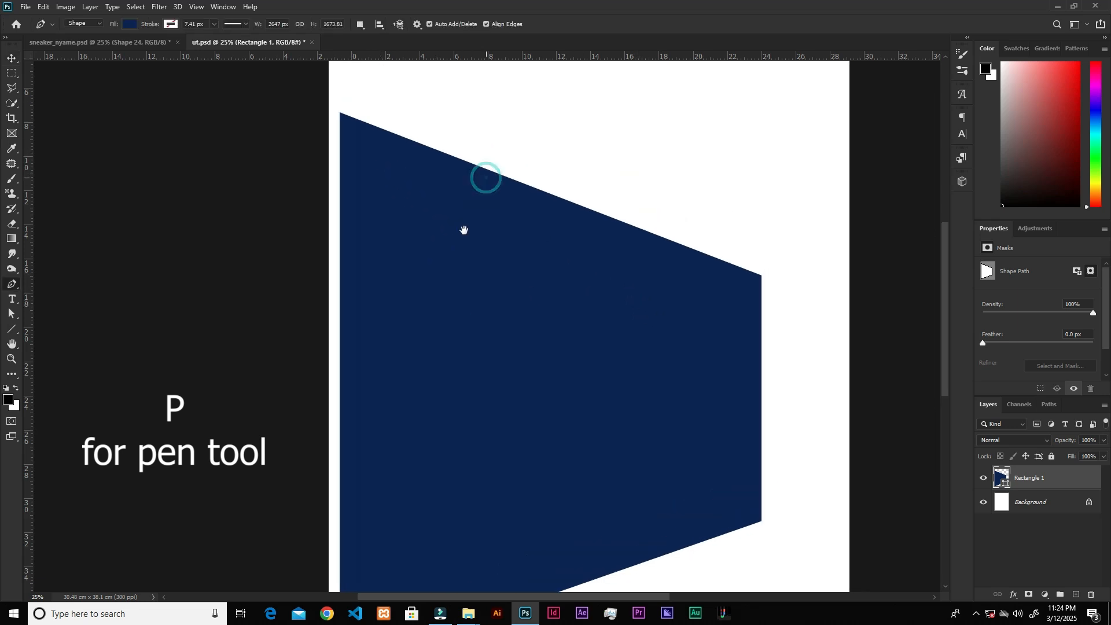
{"action": "left_click", "coordinate": [354, 128]}
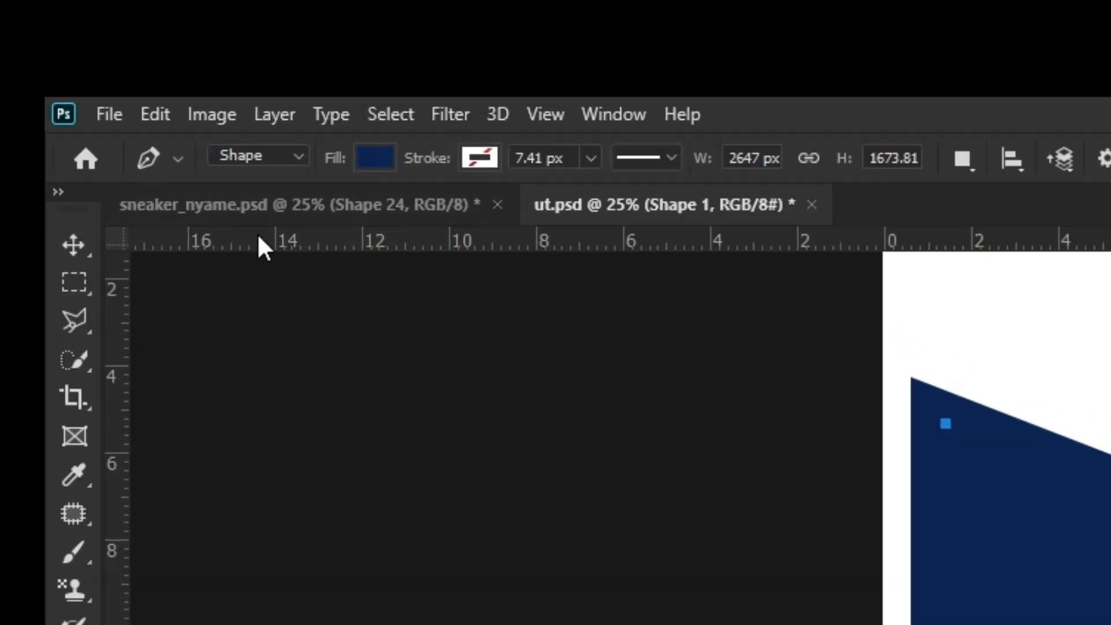
{"action": "left_click", "coordinate": [278, 153]}
{"action": "left_click", "coordinate": [272, 180]}
{"action": "left_click", "coordinate": [278, 154]}
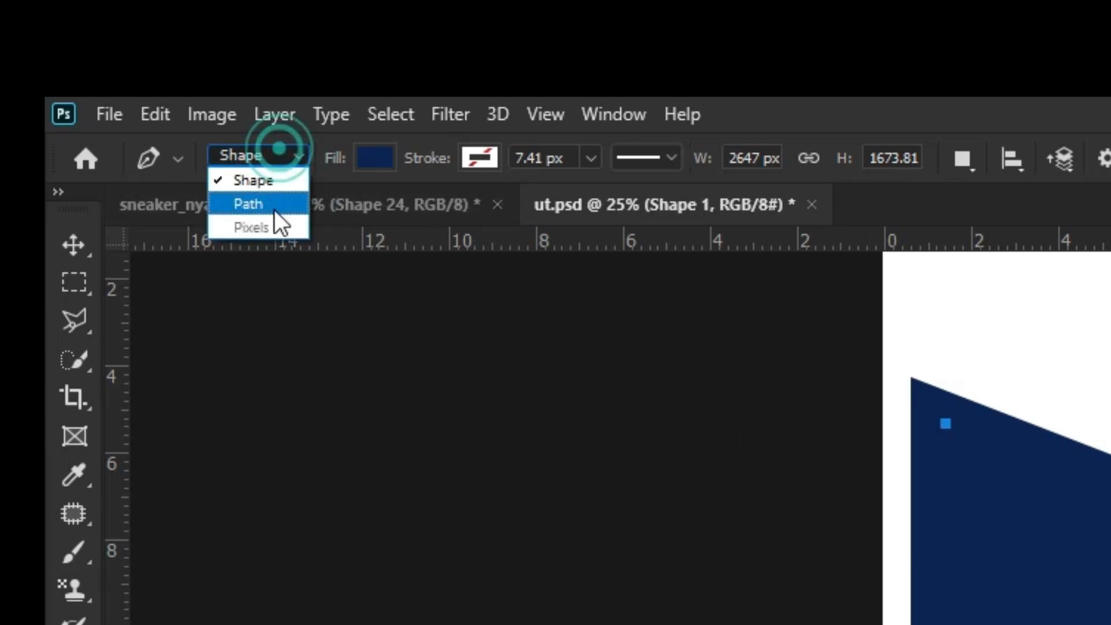
{"action": "left_click", "coordinate": [277, 155]}
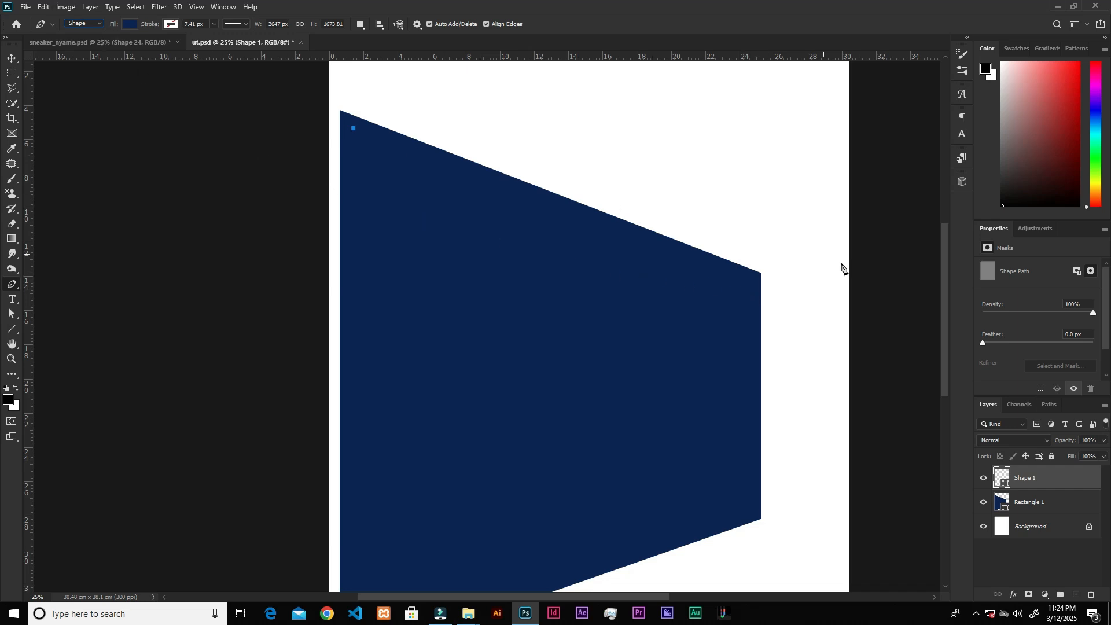
{"action": "left_click", "coordinate": [750, 282]}
Step: Place a horizontal guide across the middle of the navy shape at about 20.7 cm
{"action": "left_click_drag", "start_coordinate": [643, 56], "coordinate": [644, 359]}
{"action": "left_click_drag", "start_coordinate": [644, 426], "coordinate": [649, 390]}
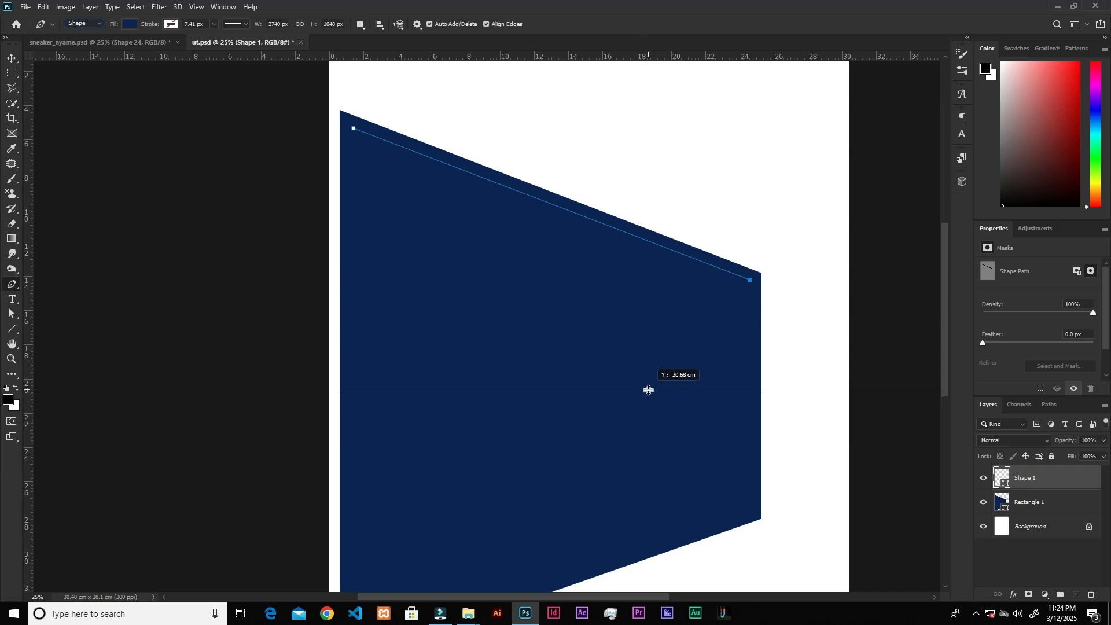
{"action": "left_click_drag", "start_coordinate": [649, 390], "coordinate": [649, 391]}
Step: Complete the four-sided pen shape by extending it down to the guide, across to the far edge and back to its starting point
{"action": "left_click", "coordinate": [750, 280]}
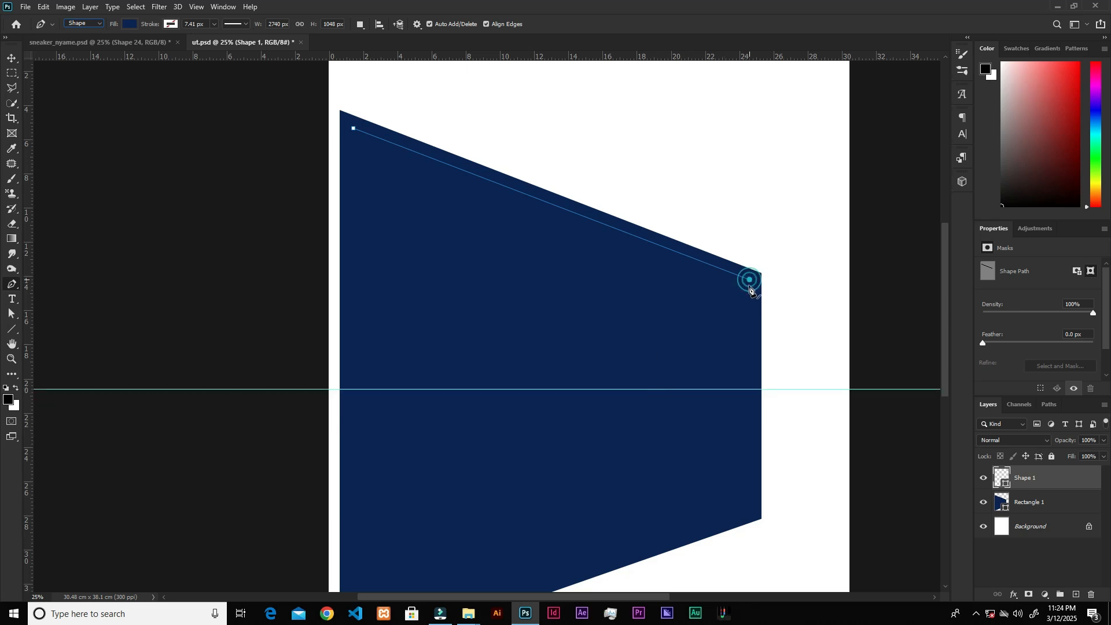
{"action": "left_click", "coordinate": [753, 389]}
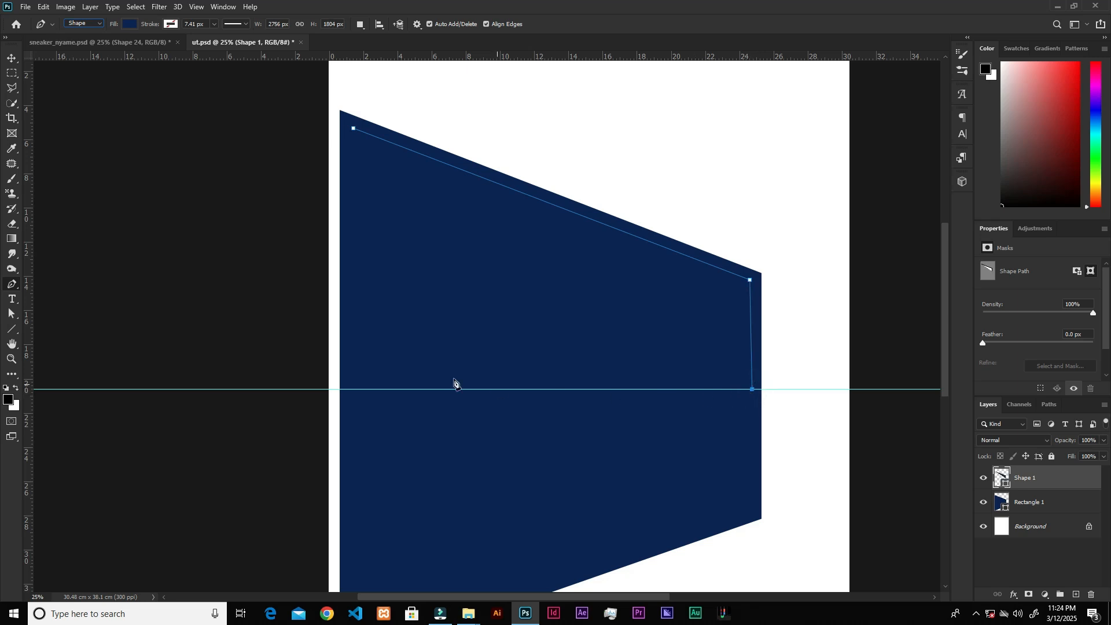
{"action": "left_click", "coordinate": [355, 389]}
{"action": "left_click", "coordinate": [354, 128]}
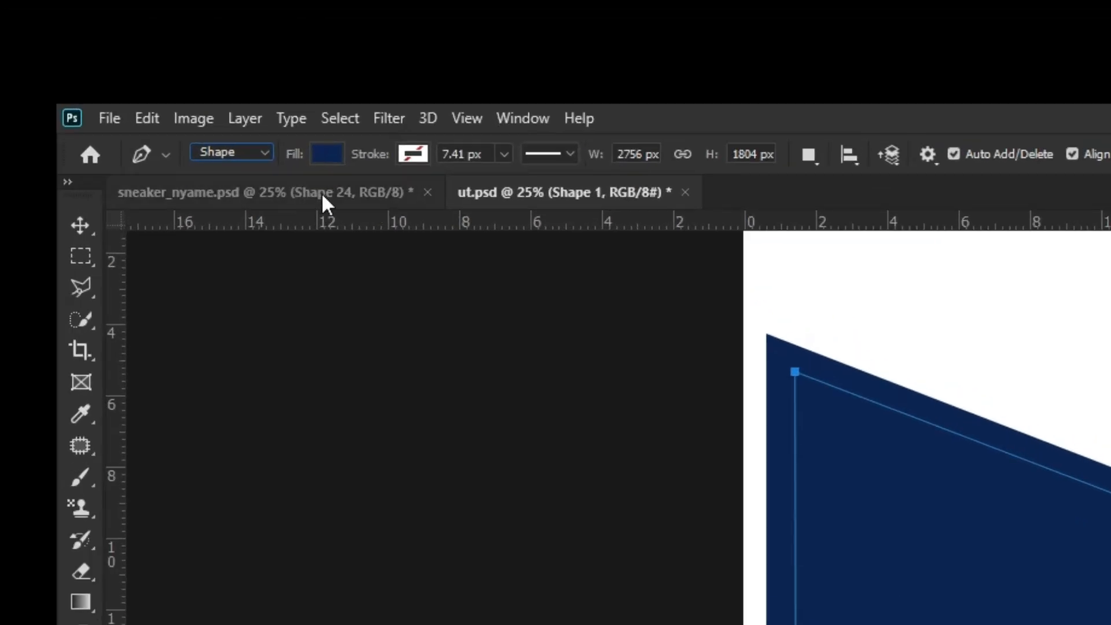
Step: Change the new pen shape's fill to light grey
{"action": "left_click", "coordinate": [325, 156]}
{"action": "left_click", "coordinate": [477, 201]}
{"action": "left_click_drag", "start_coordinate": [666, 215], "coordinate": [568, 157]}
{"action": "left_click", "coordinate": [1004, 110]}
{"action": "key", "text": "v"}
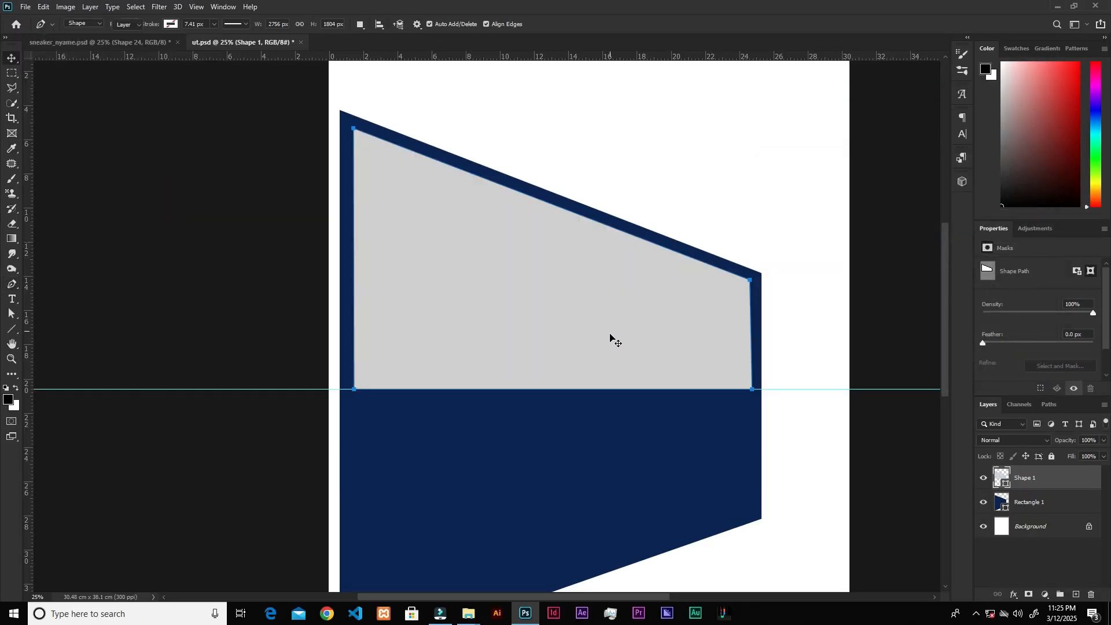
Step: Duplicate the grey shape straight down over the lower half of the navy shape and flip the copy vertically
{"action": "key", "text": "ctrl+minus"}
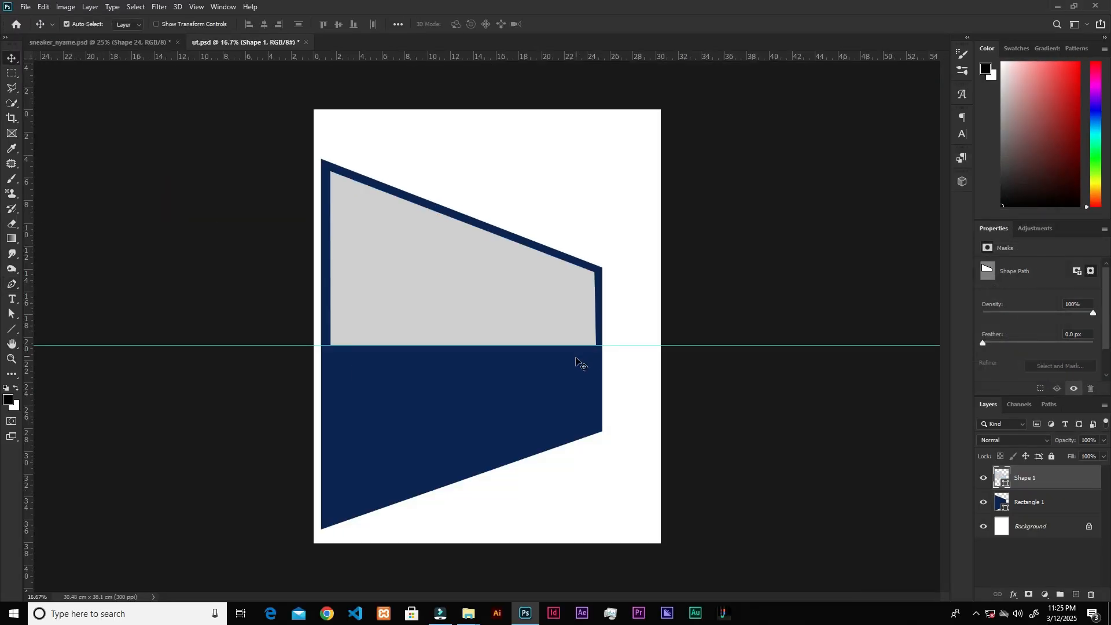
{"action": "left_click_drag", "start_coordinate": [484, 300], "coordinate": [499, 345]}
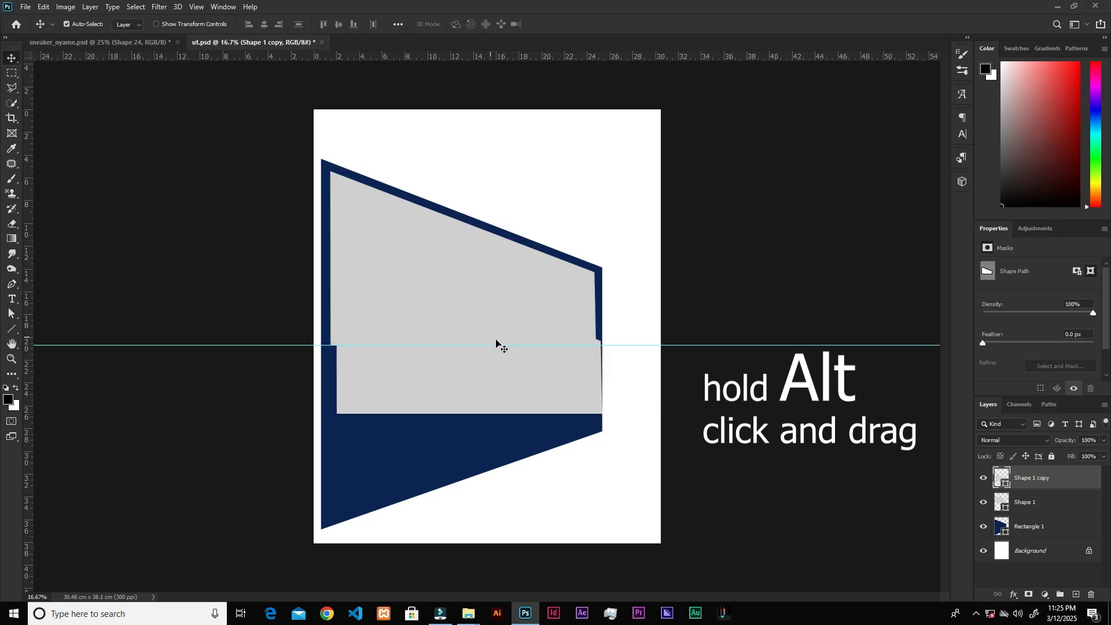
{"action": "key", "text": "ctrl+z"}
{"action": "left_click_drag", "start_coordinate": [478, 264], "coordinate": [481, 415]}
{"action": "key", "text": "ctrl+t"}
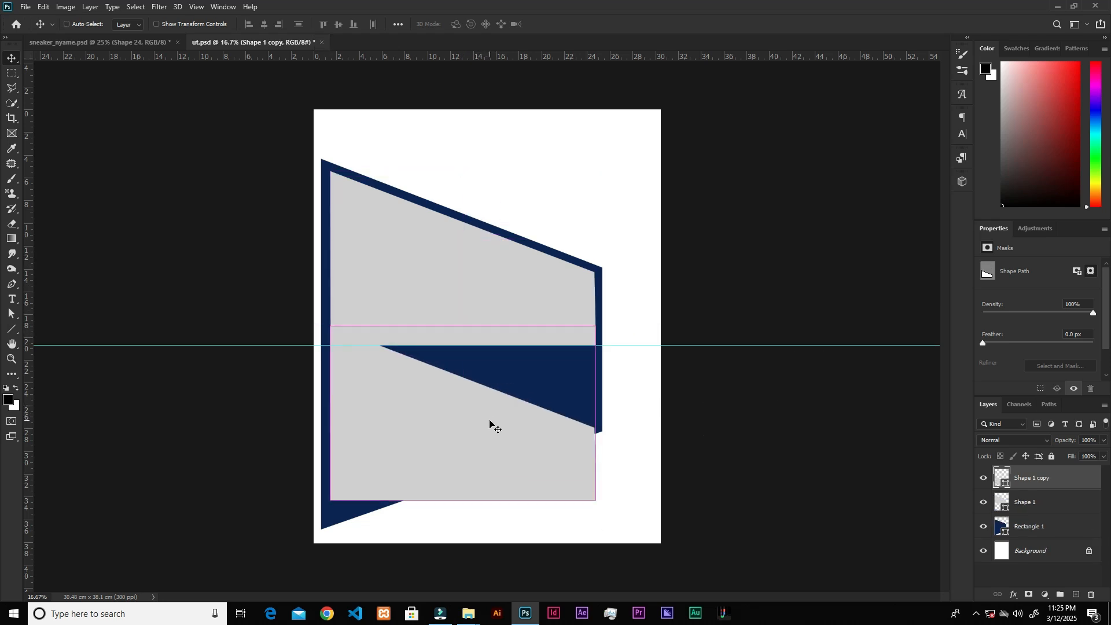
{"action": "right_click", "coordinate": [526, 399]}
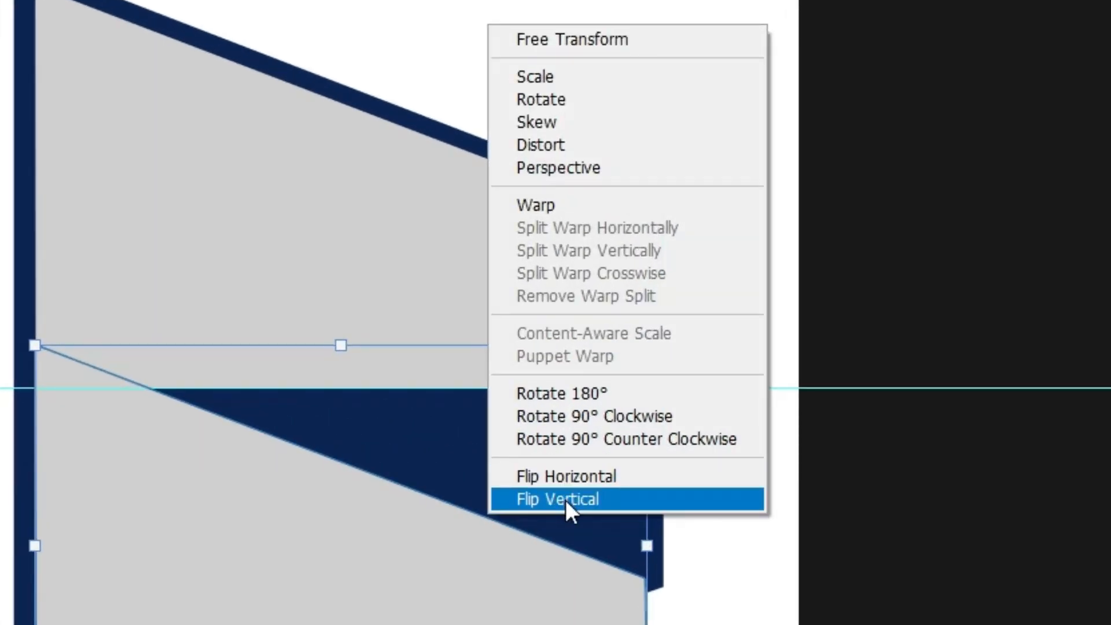
{"action": "left_click", "coordinate": [565, 499]}
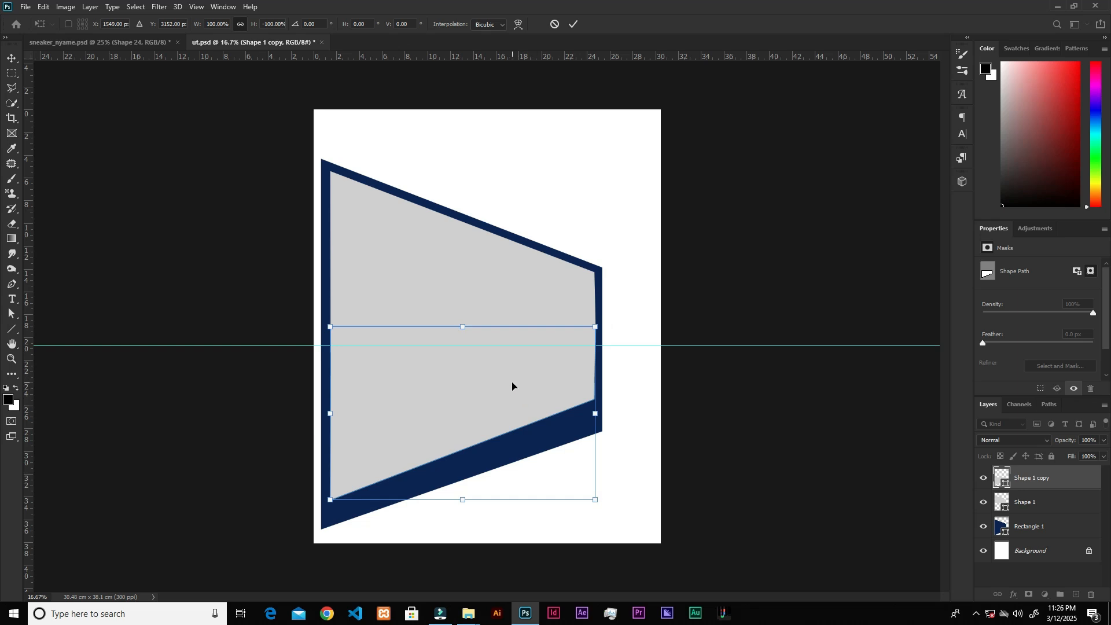
Step: Move the flipped grey copy down until its upper edge meets the guide, and apply the transform
{"action": "left_click_drag", "start_coordinate": [512, 387], "coordinate": [514, 404]}
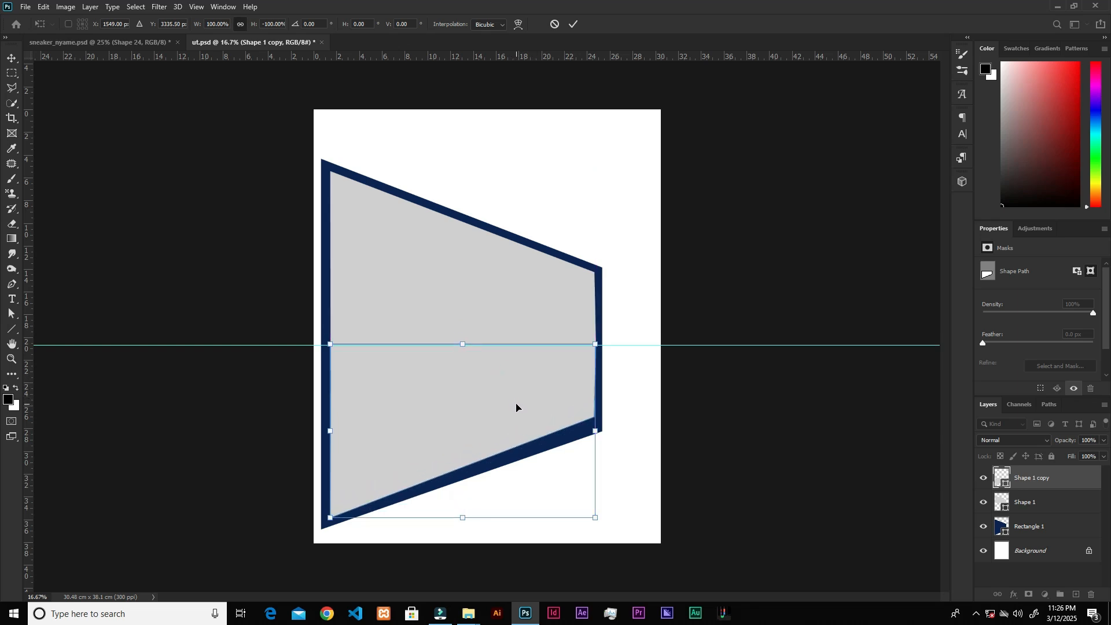
{"action": "key", "text": "ctrl+plus"}
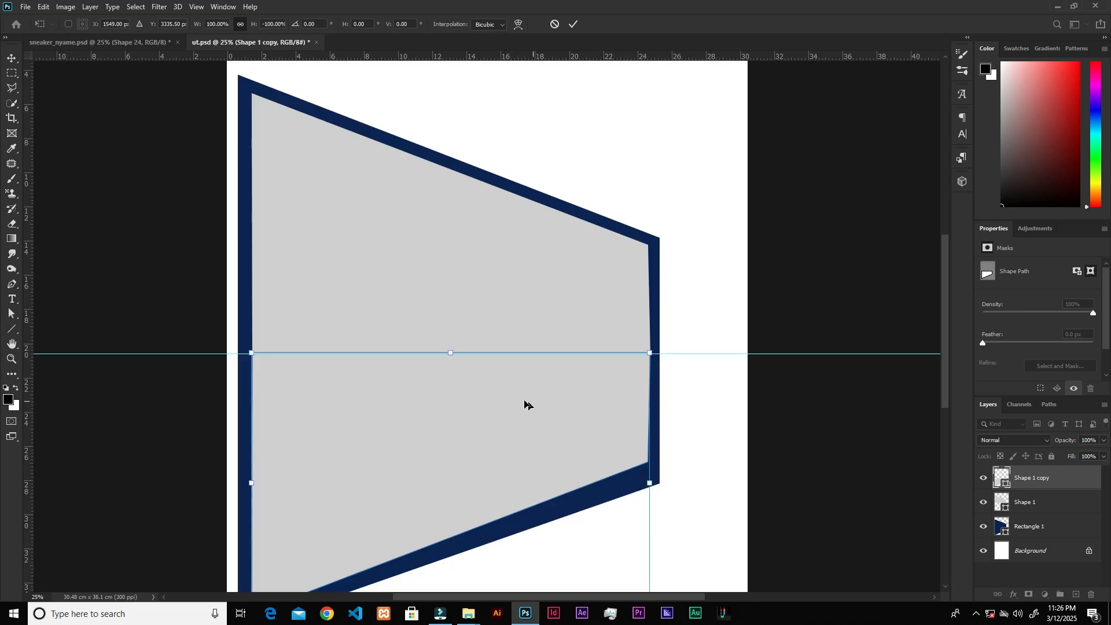
{"action": "left_click_drag", "start_coordinate": [508, 330], "coordinate": [544, 255]}
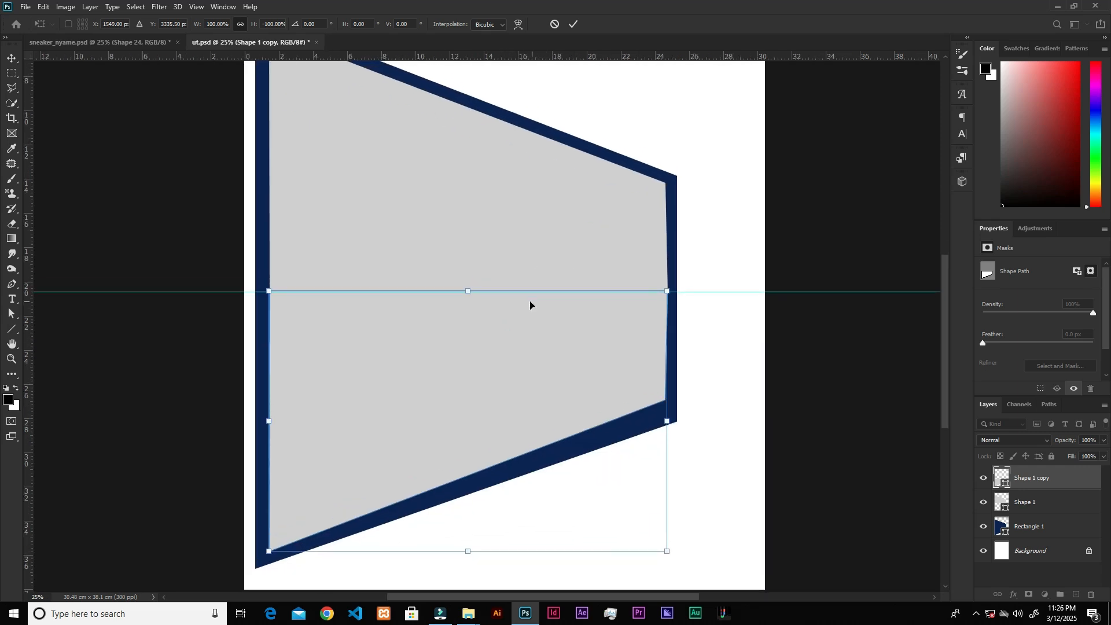
{"action": "key", "text": "ctrl+minus"}
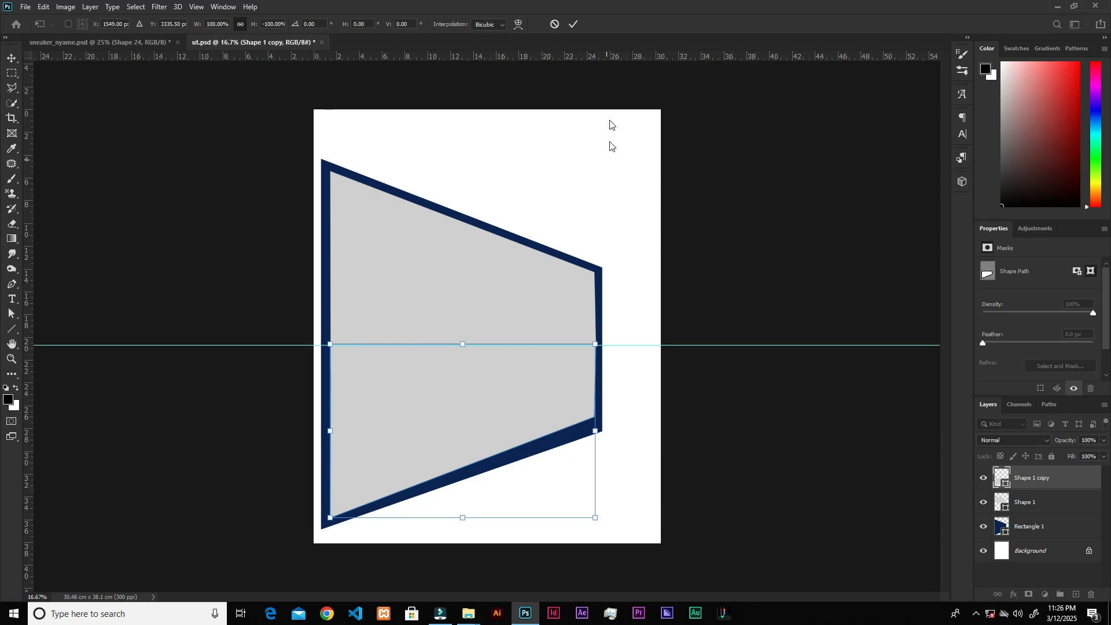
{"action": "left_click", "coordinate": [573, 26]}
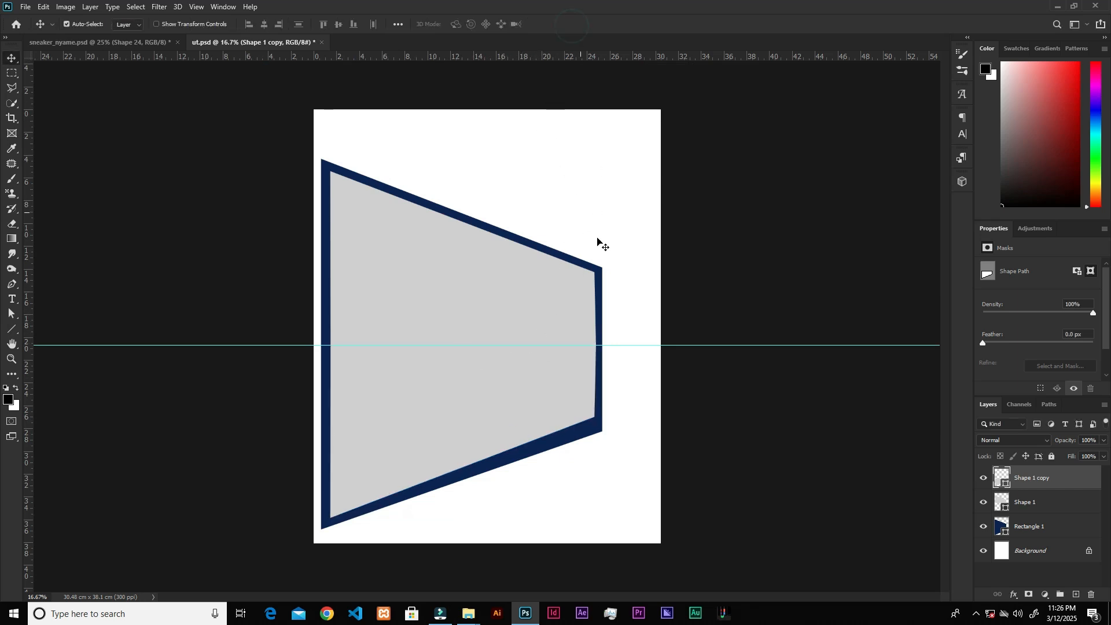
Step: Skew the lower grey panel, lowering both right corners and its upper-left corner to even the navy border and open a gap between panels
{"action": "left_click_drag", "start_coordinate": [548, 286], "coordinate": [548, 253]}
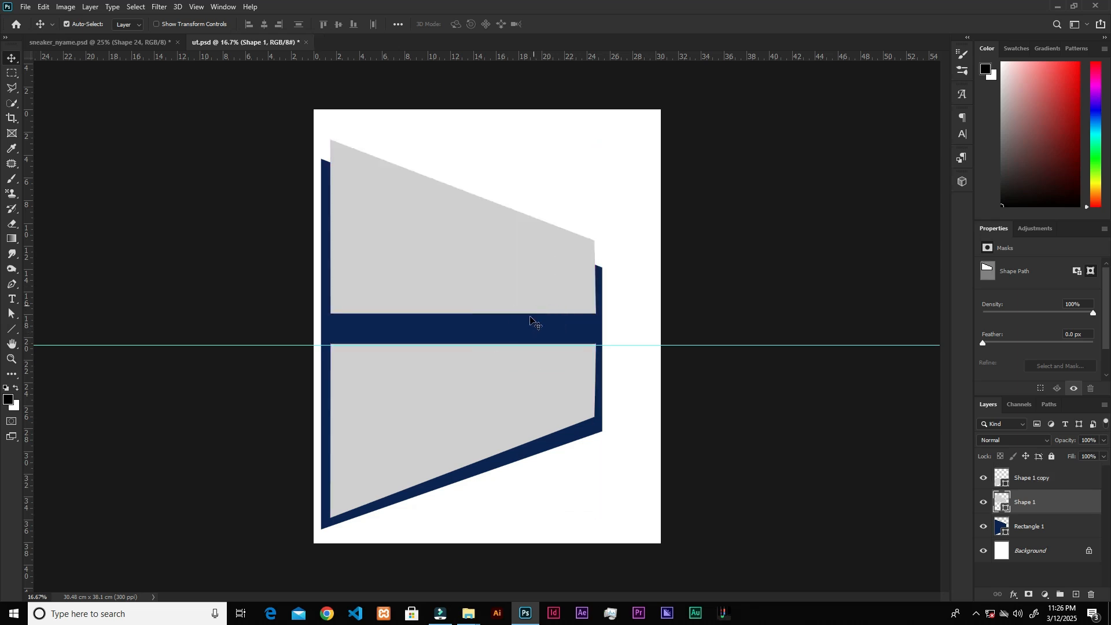
{"action": "key", "text": "ctrl+z"}
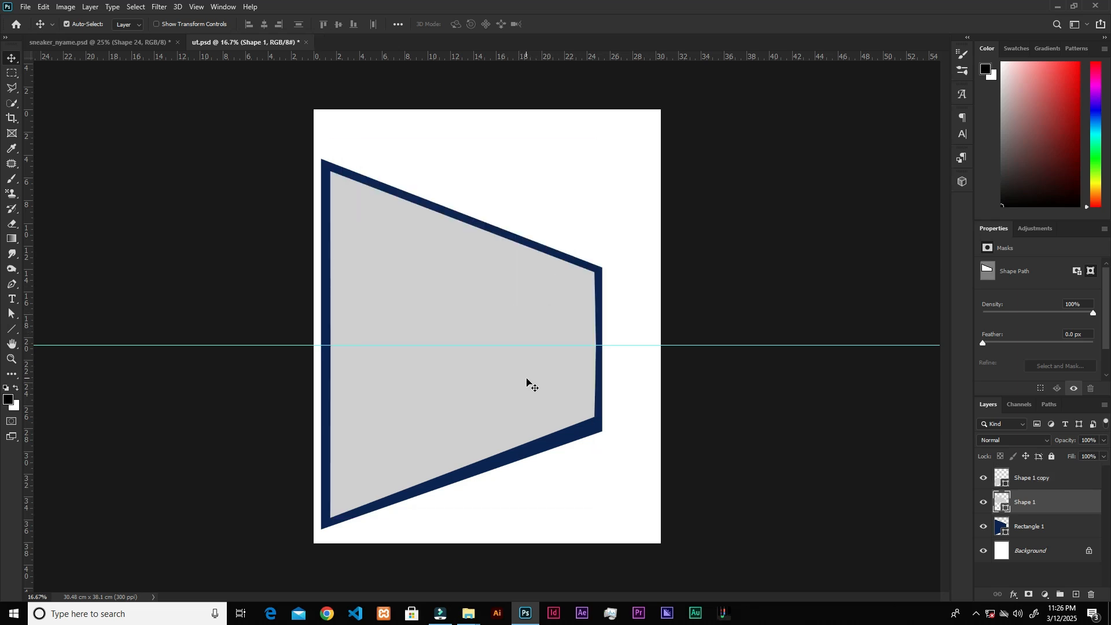
{"action": "left_click", "coordinate": [583, 380]}
{"action": "key", "text": "ctrl+t"}
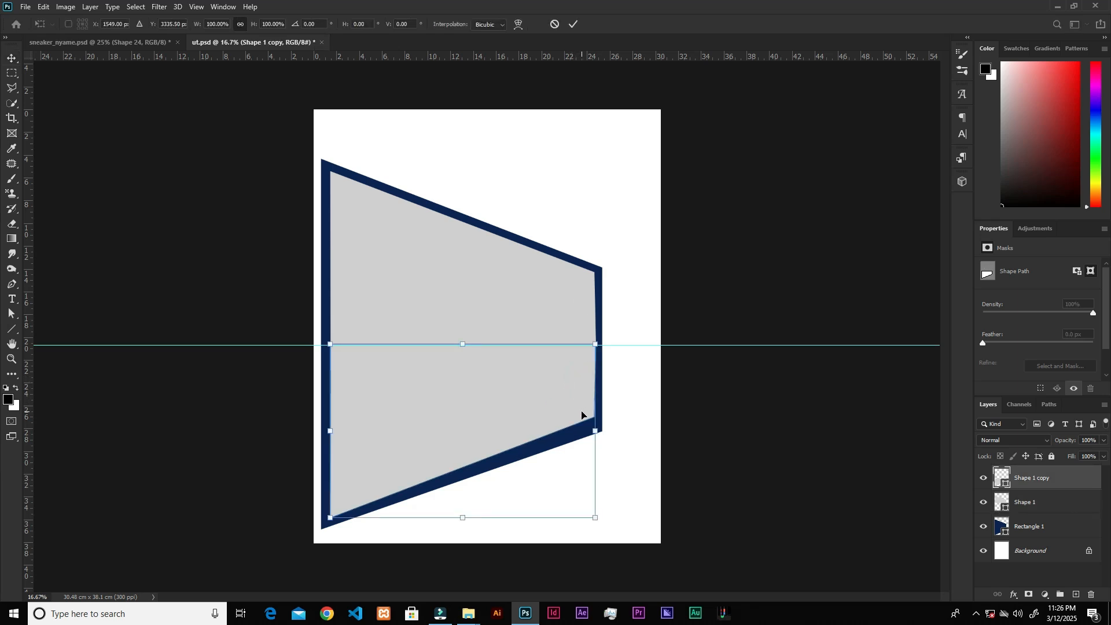
{"action": "right_click", "coordinate": [565, 396]}
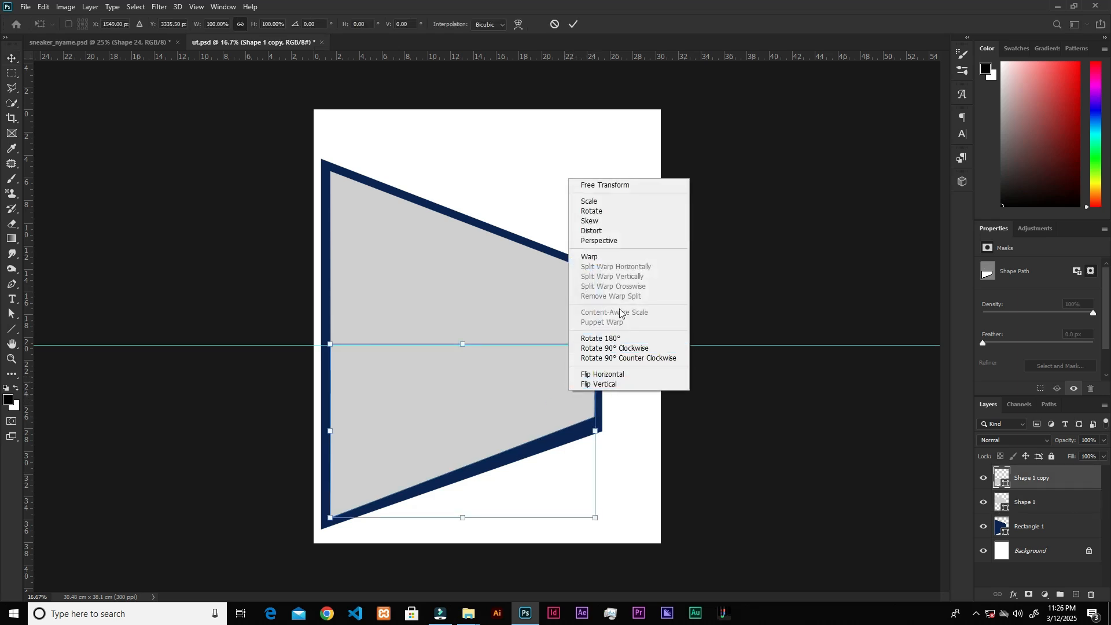
{"action": "left_click", "coordinate": [610, 226]}
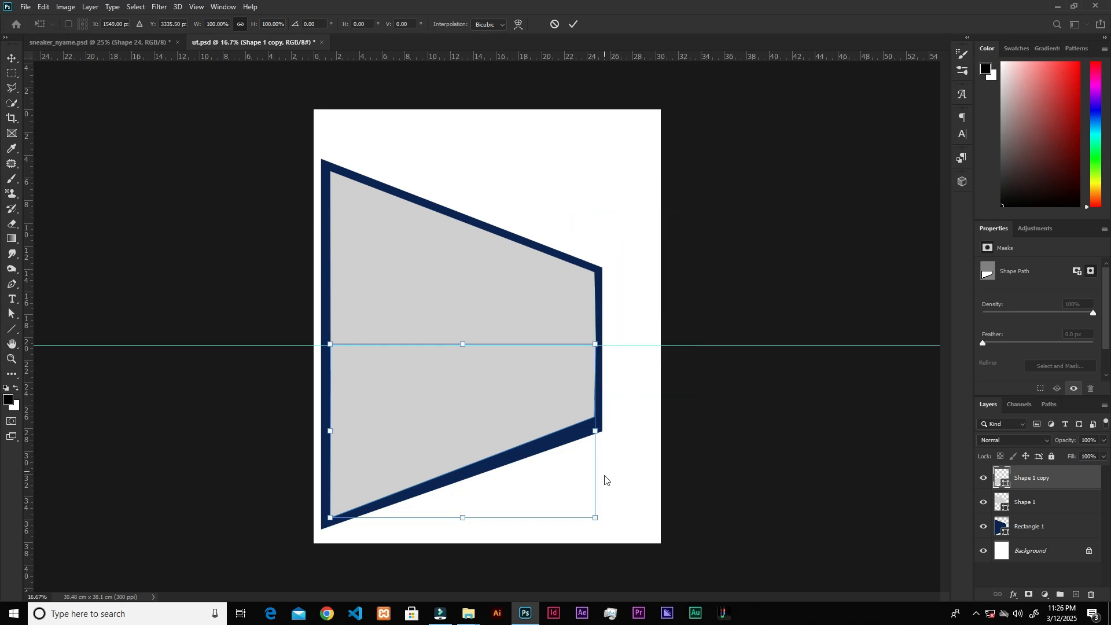
{"action": "left_click_drag", "start_coordinate": [596, 346], "coordinate": [598, 359]}
{"action": "left_click_drag", "start_coordinate": [596, 520], "coordinate": [597, 540]}
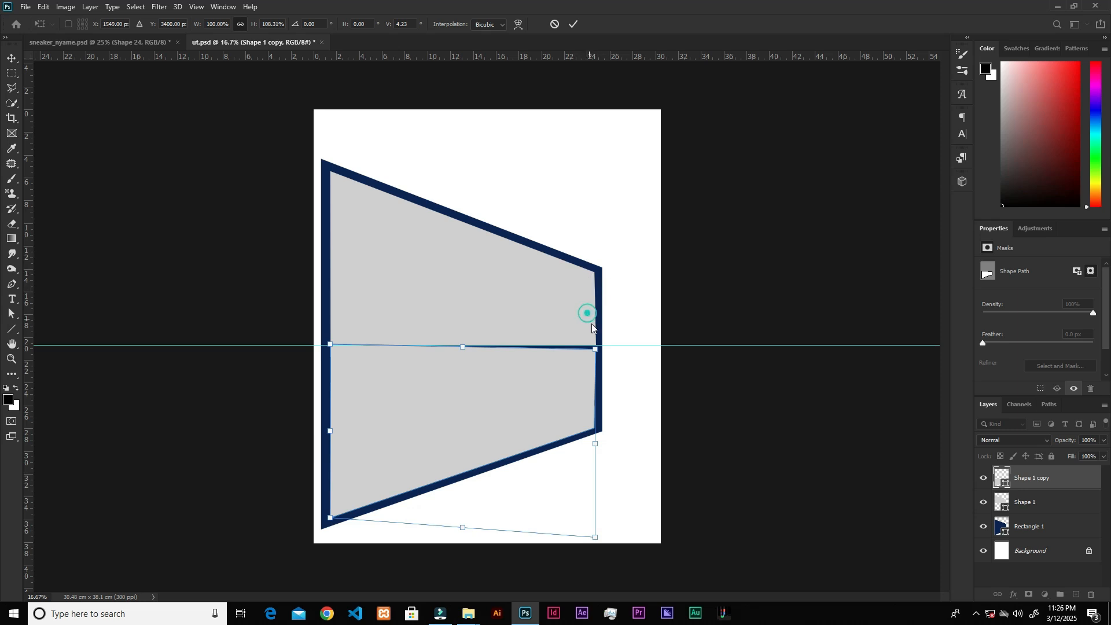
{"action": "left_click_drag", "start_coordinate": [331, 346], "coordinate": [331, 353]}
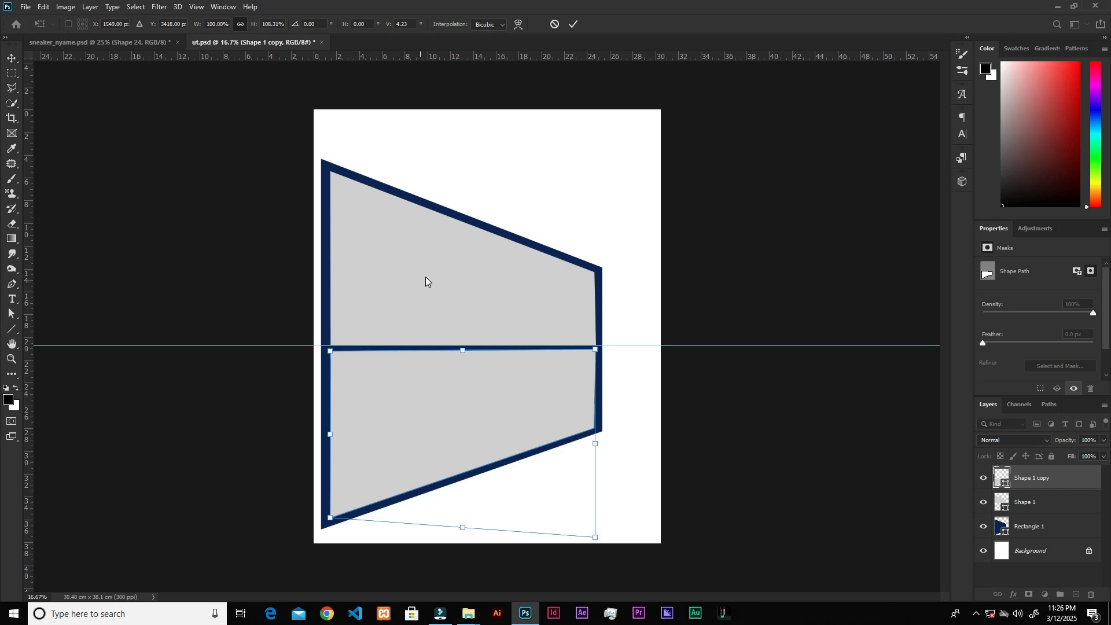
{"action": "left_click", "coordinate": [574, 25]}
Step: Skew the upper grey panel, raising its lower-left corner slightly so the navy gap between the panels tapers toward the right
{"action": "left_click", "coordinate": [498, 255], "text": "ctrl"}
{"action": "key", "text": "ctrl+t"}
{"action": "right_click", "coordinate": [471, 312]}
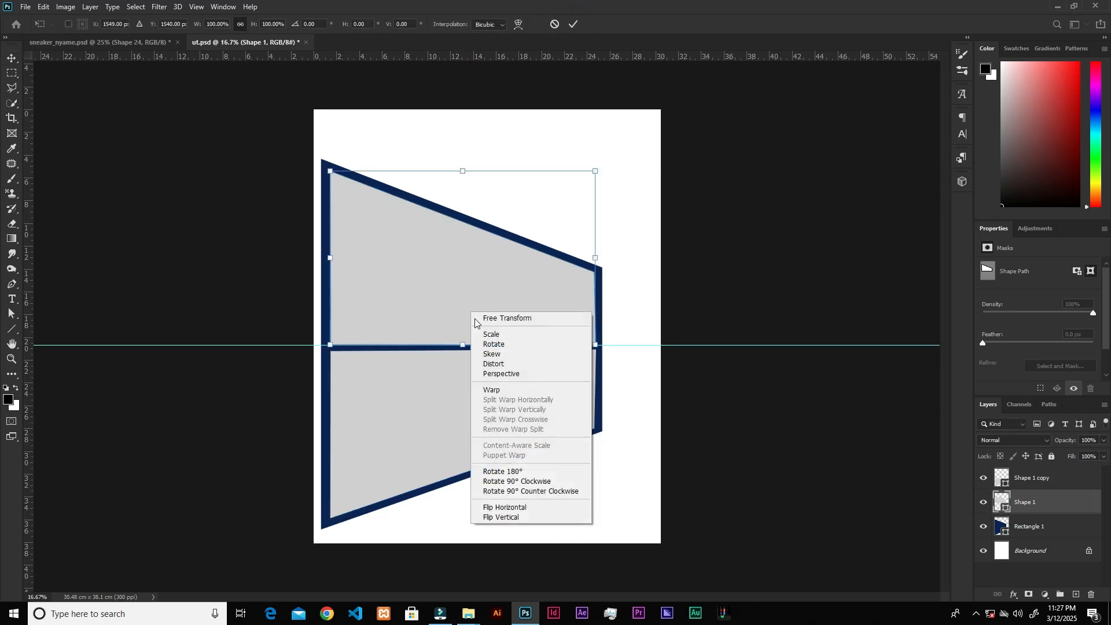
{"action": "left_click", "coordinate": [495, 355]}
{"action": "left_click_drag", "start_coordinate": [330, 348], "coordinate": [331, 343]}
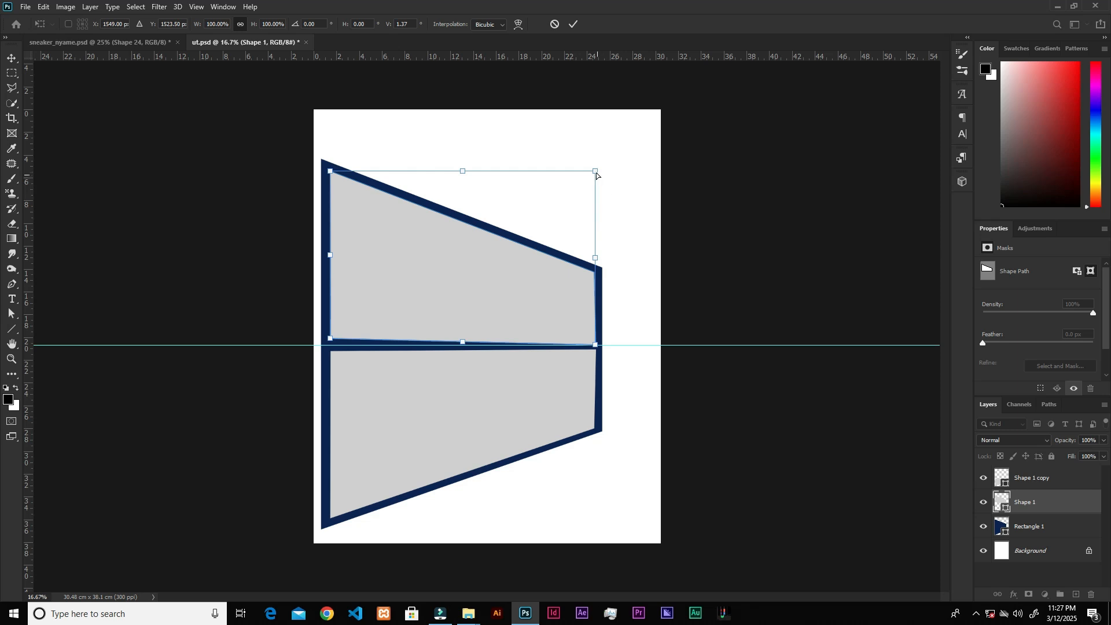
{"action": "left_click", "coordinate": [574, 24]}
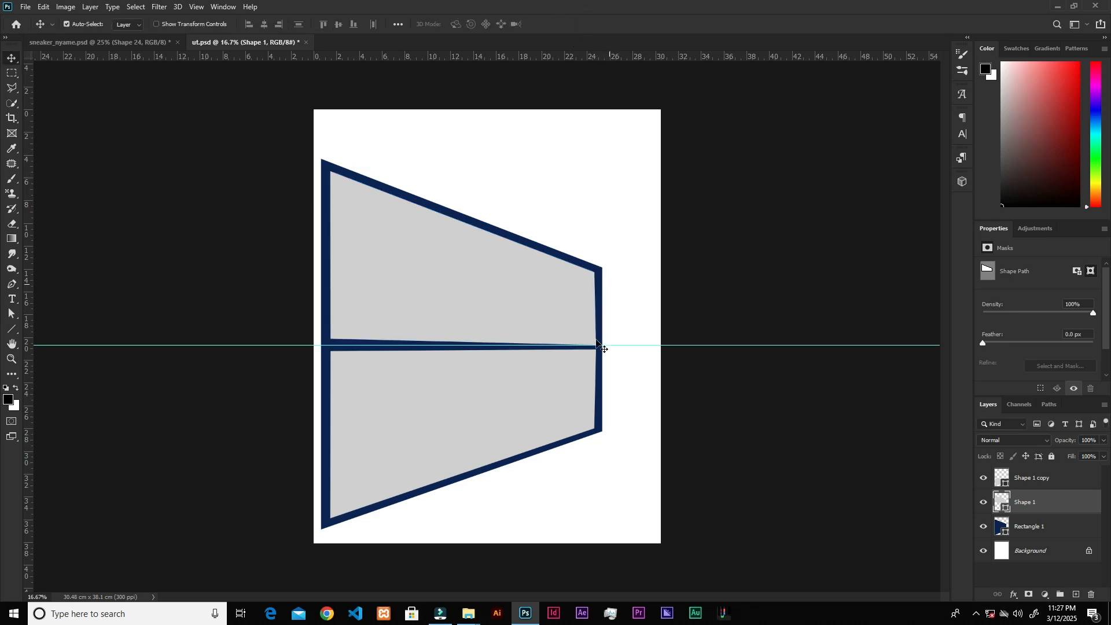
Step: Remove the horizontal guide from the canvas
{"action": "left_click_drag", "start_coordinate": [709, 345], "coordinate": [703, 52]}
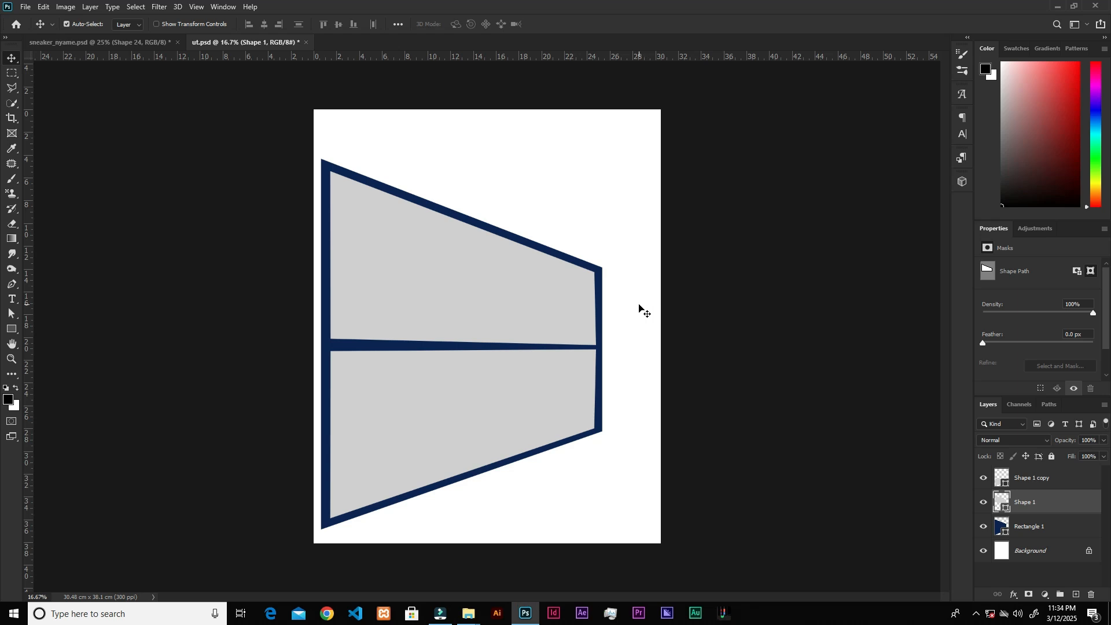
{"action": "key", "text": "ctrl+plus"}
{"action": "key", "text": "ctrl+plus"}
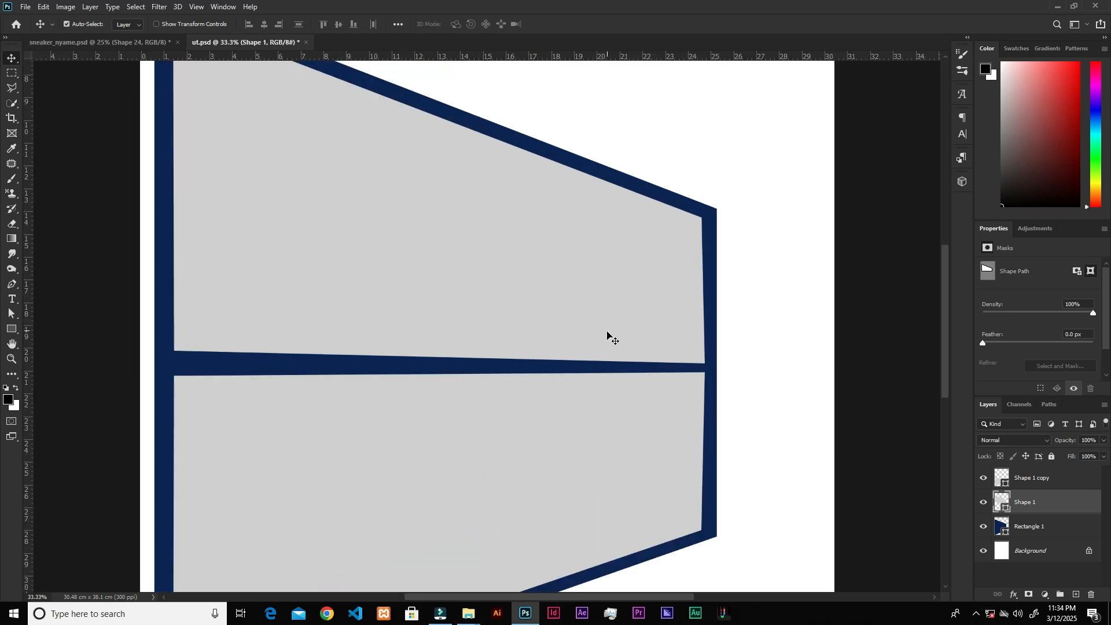
Step: Remove the fill from both light grey inset panels and outline them with the recently used orange as a thin stroke
{"action": "left_click_drag", "start_coordinate": [547, 367], "coordinate": [644, 434]}
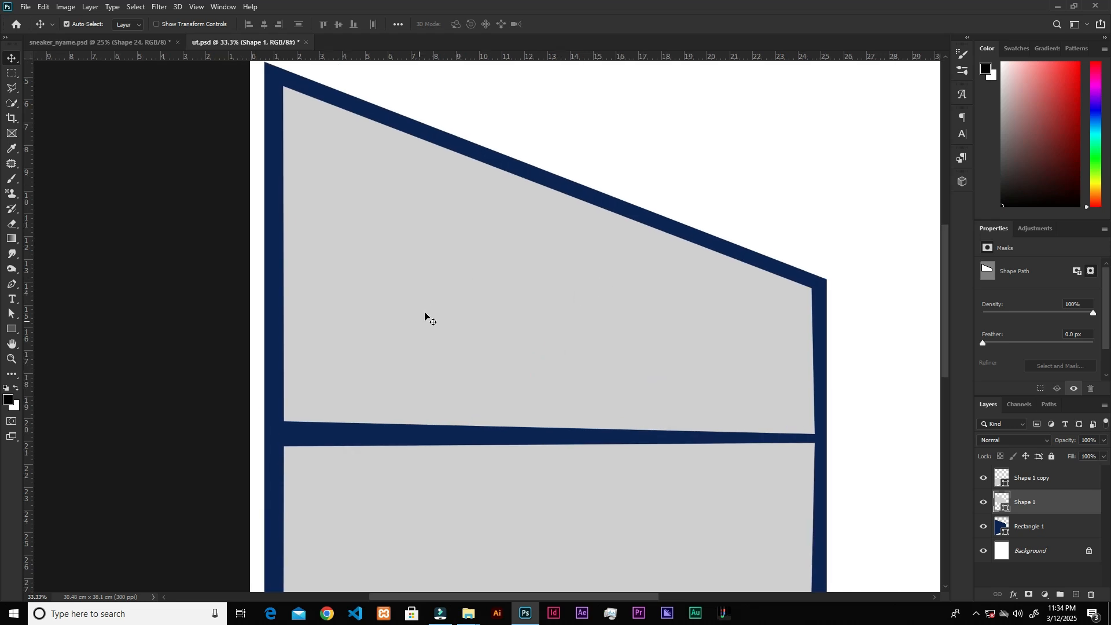
{"action": "left_click", "coordinate": [1027, 485], "text": "shift"}
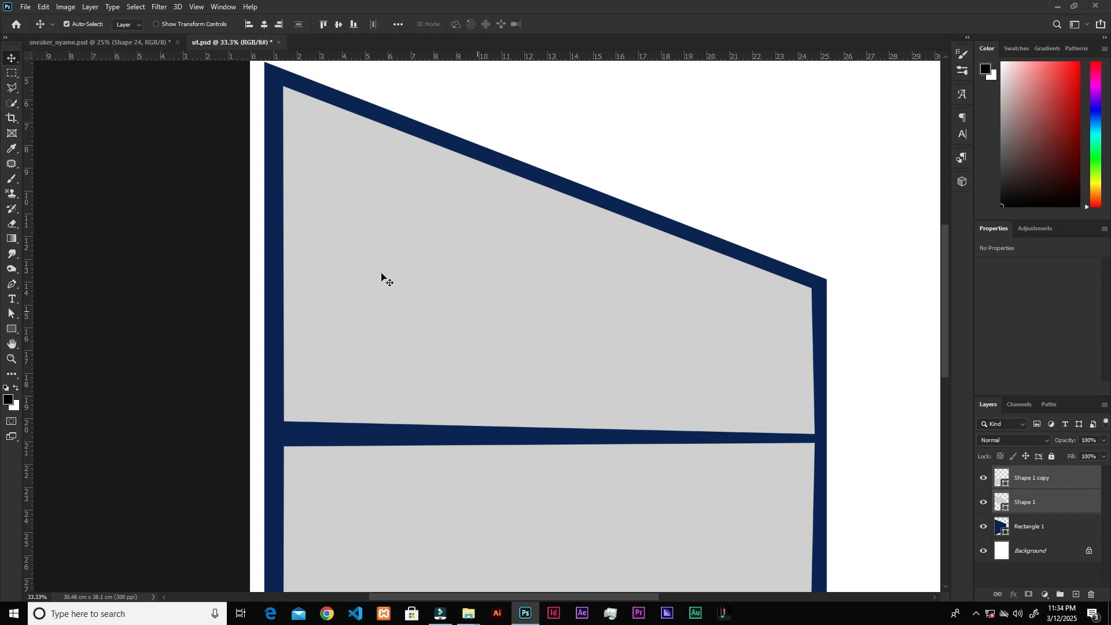
{"action": "left_click", "coordinate": [14, 286]}
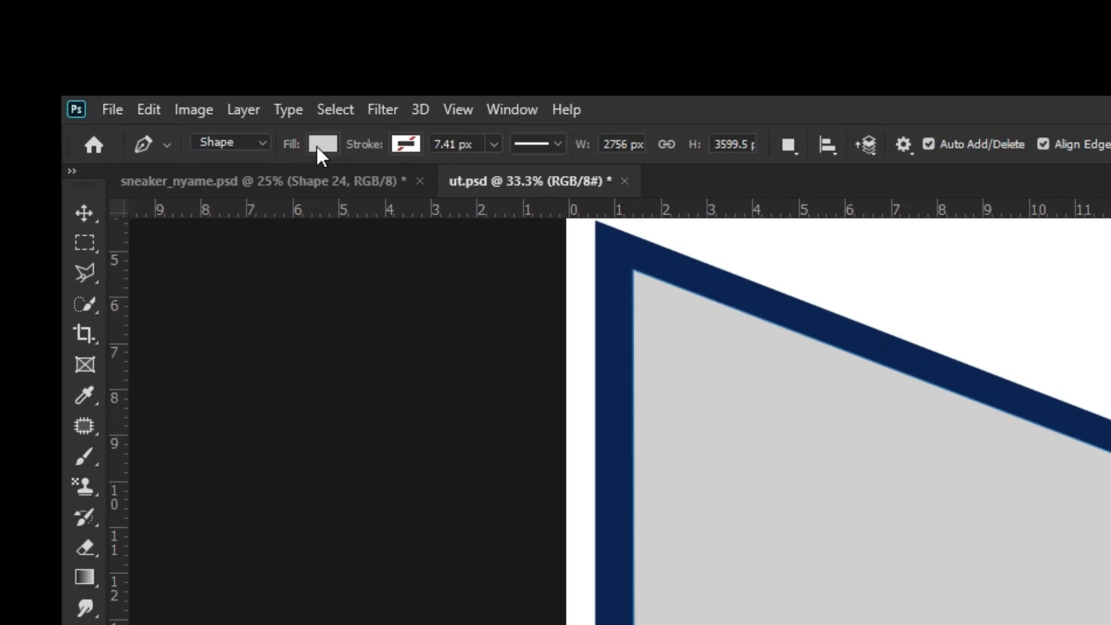
{"action": "left_click", "coordinate": [317, 147]}
{"action": "left_click", "coordinate": [187, 189]}
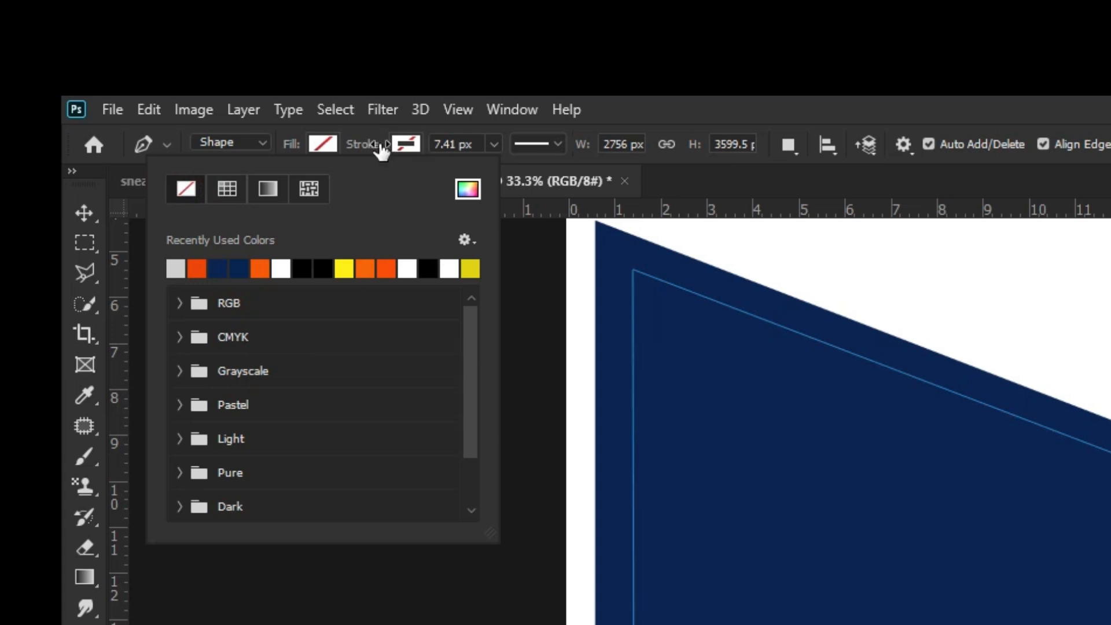
{"action": "left_click", "coordinate": [408, 144]}
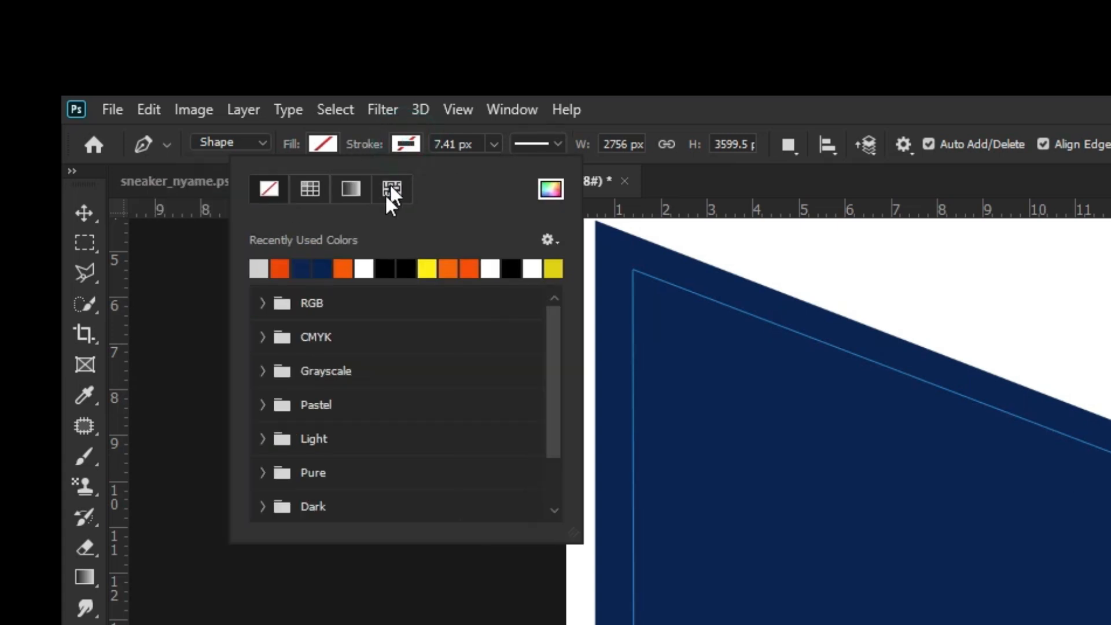
{"action": "left_click", "coordinate": [284, 268]}
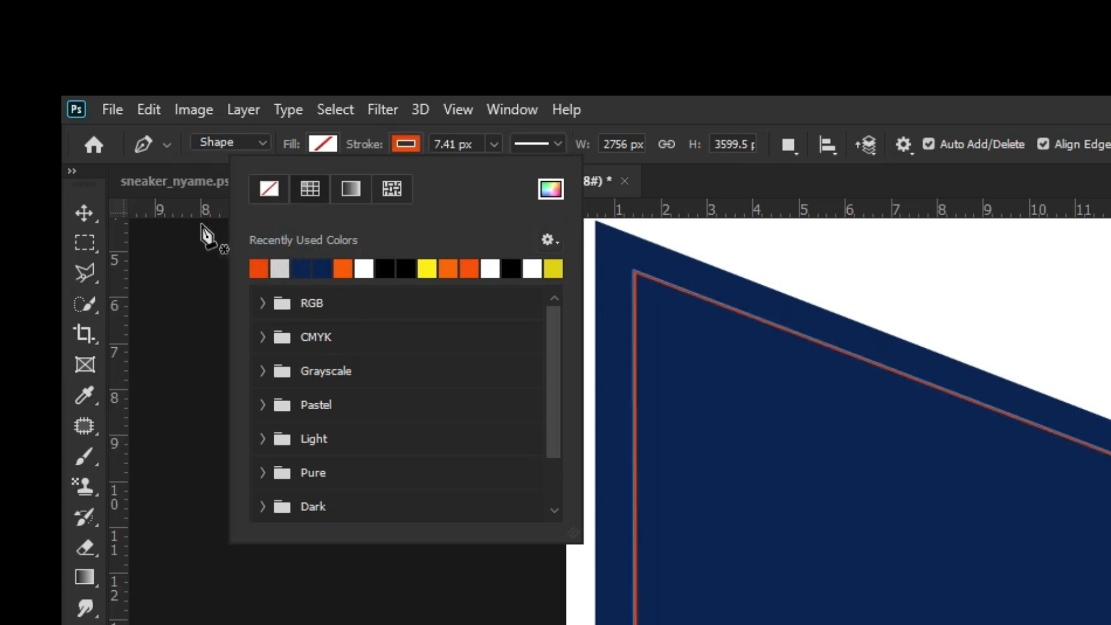
{"action": "left_click", "coordinate": [472, 146]}
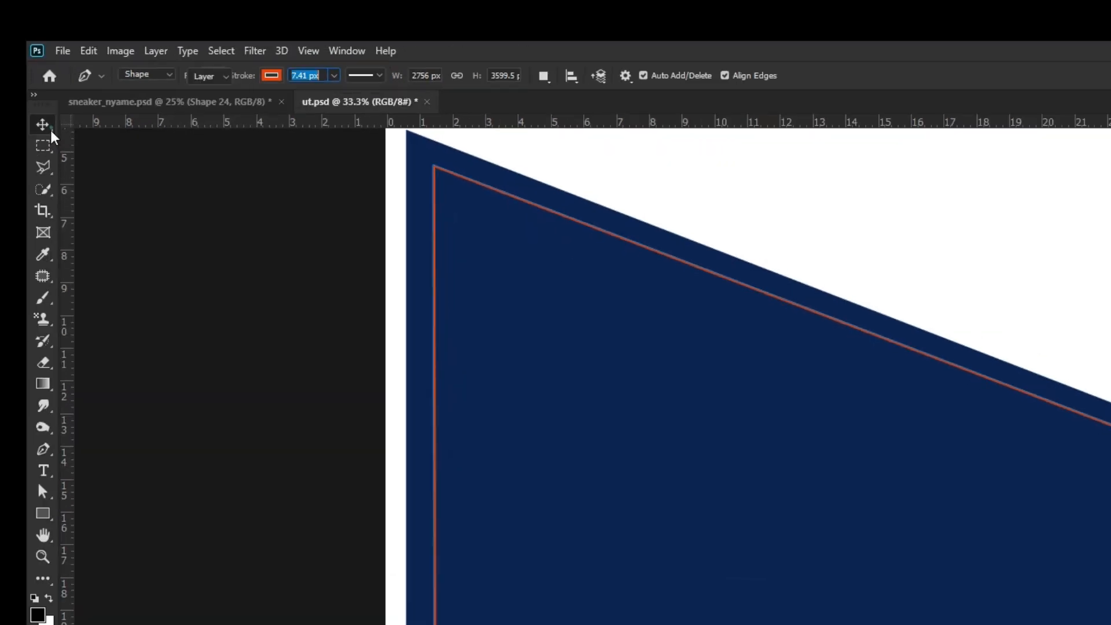
{"action": "left_click", "coordinate": [85, 214]}
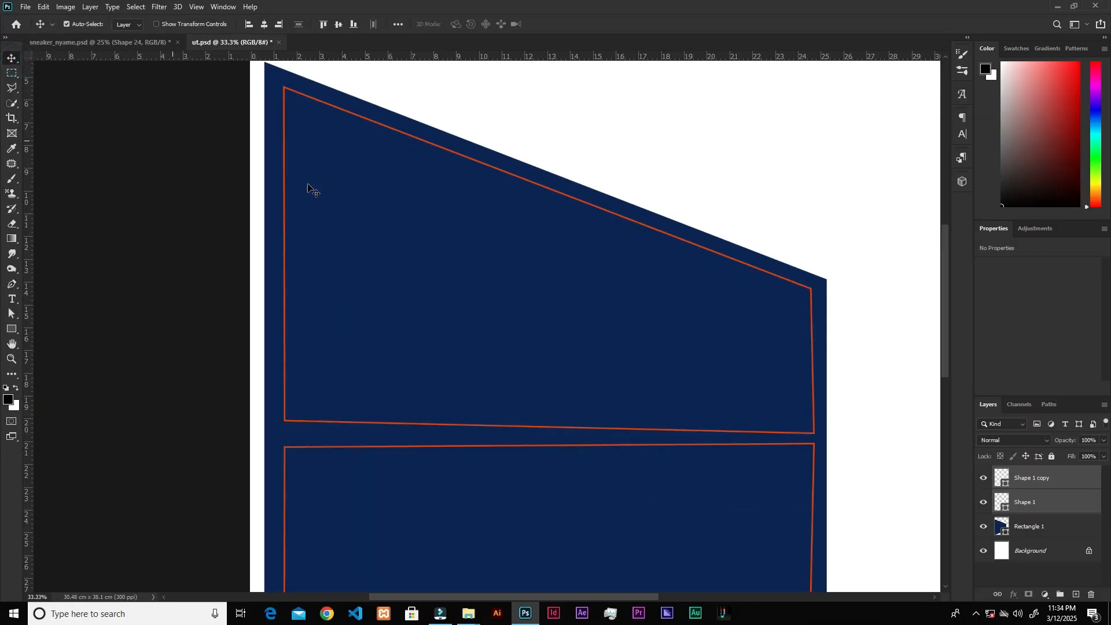
Step: Draw a rectangle about 9.5 cm wide and 14.3 cm high from near the upper panel's upper-left corner to its lower edge
{"action": "scroll", "coordinate": [518, 360], "scroll_direction": "down", "scroll_amount": 1}
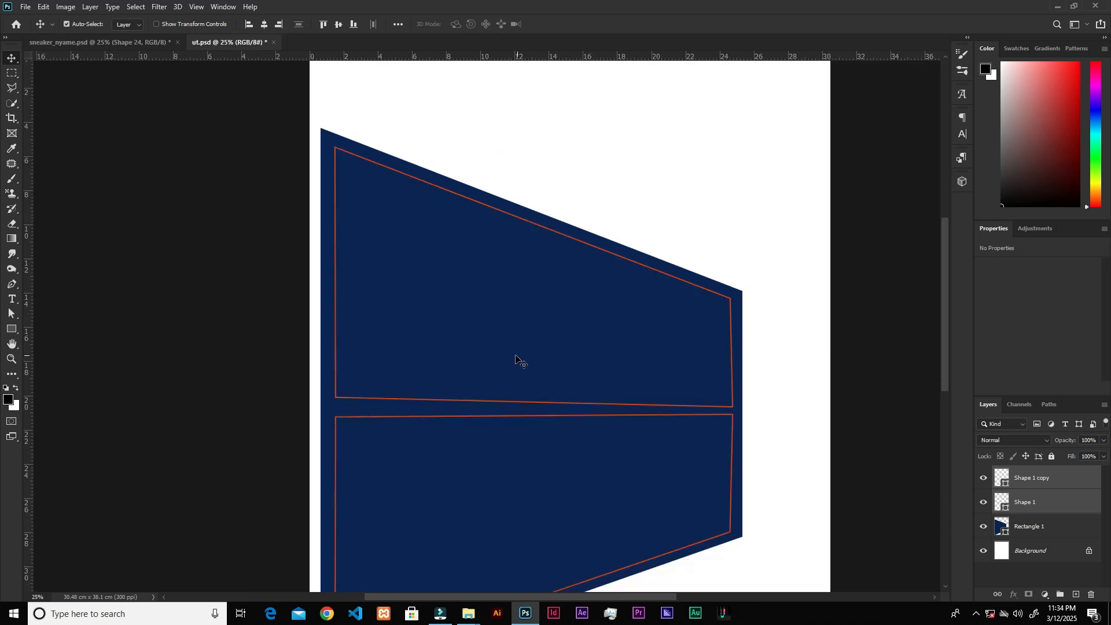
{"action": "scroll", "coordinate": [437, 339], "scroll_direction": "down", "scroll_amount": 1}
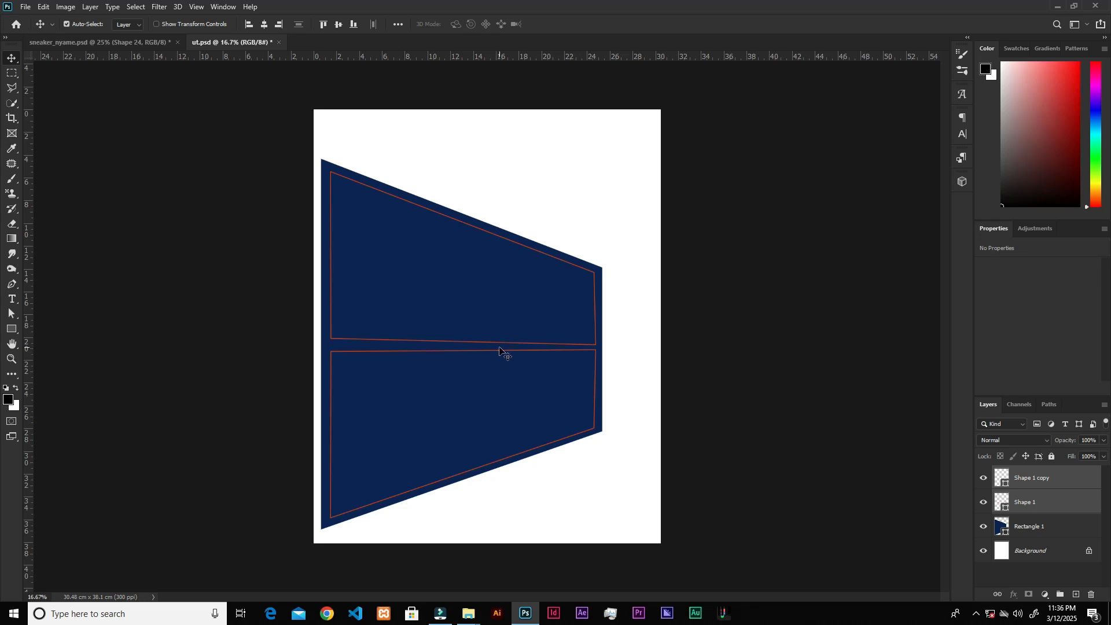
{"action": "scroll", "coordinate": [503, 352], "scroll_direction": "up", "scroll_amount": 1}
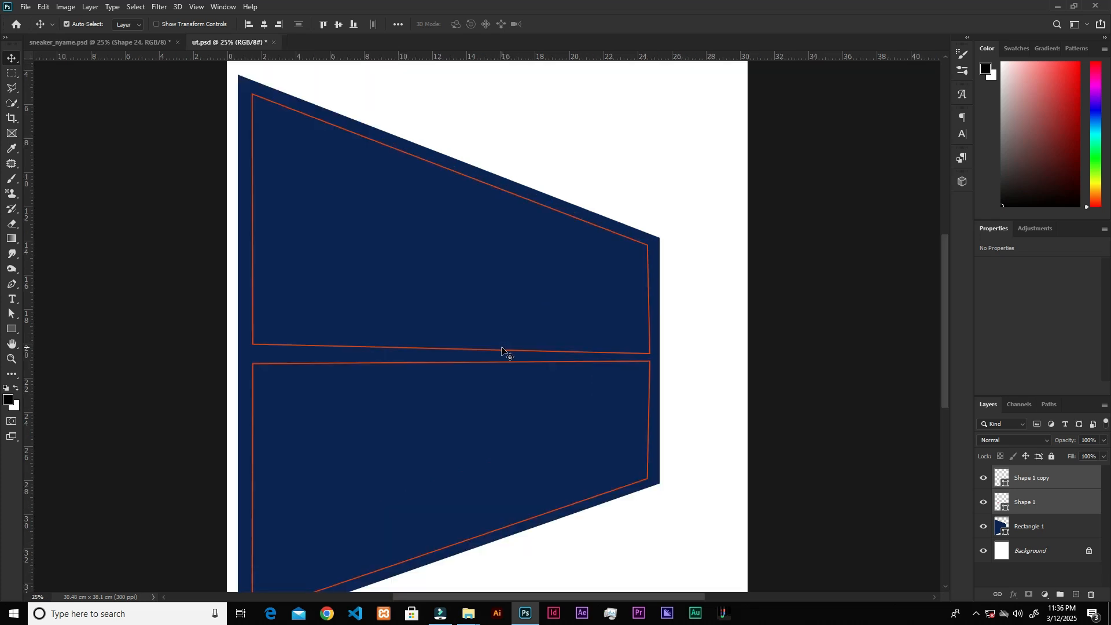
{"action": "left_click_drag", "start_coordinate": [502, 340], "coordinate": [616, 387]}
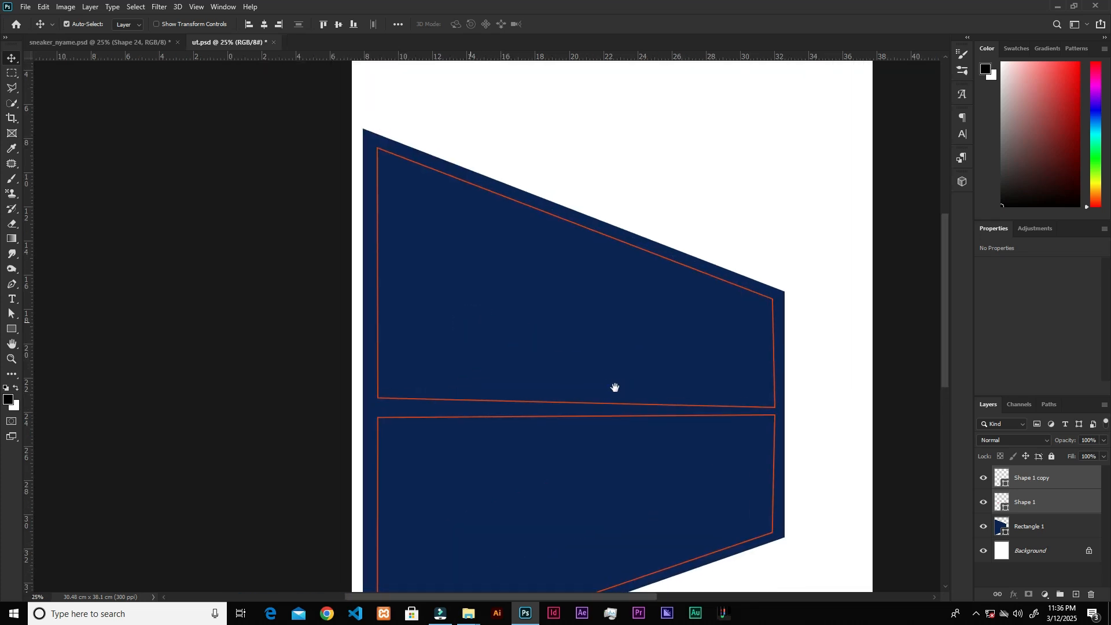
{"action": "left_click", "coordinate": [12, 329]}
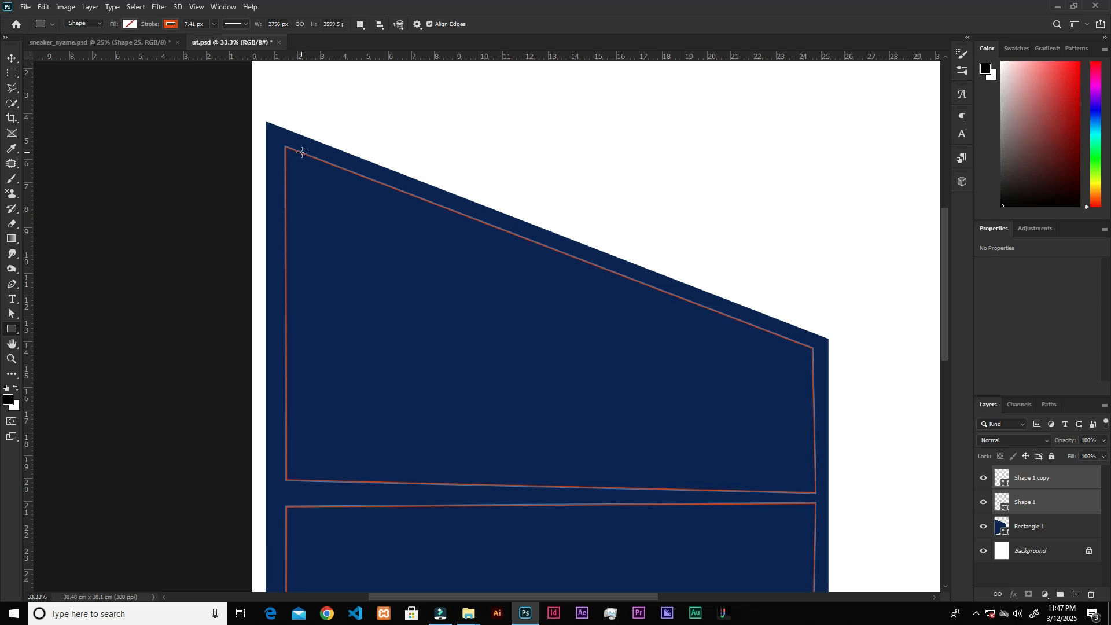
{"action": "key", "text": "ctrl+plus"}
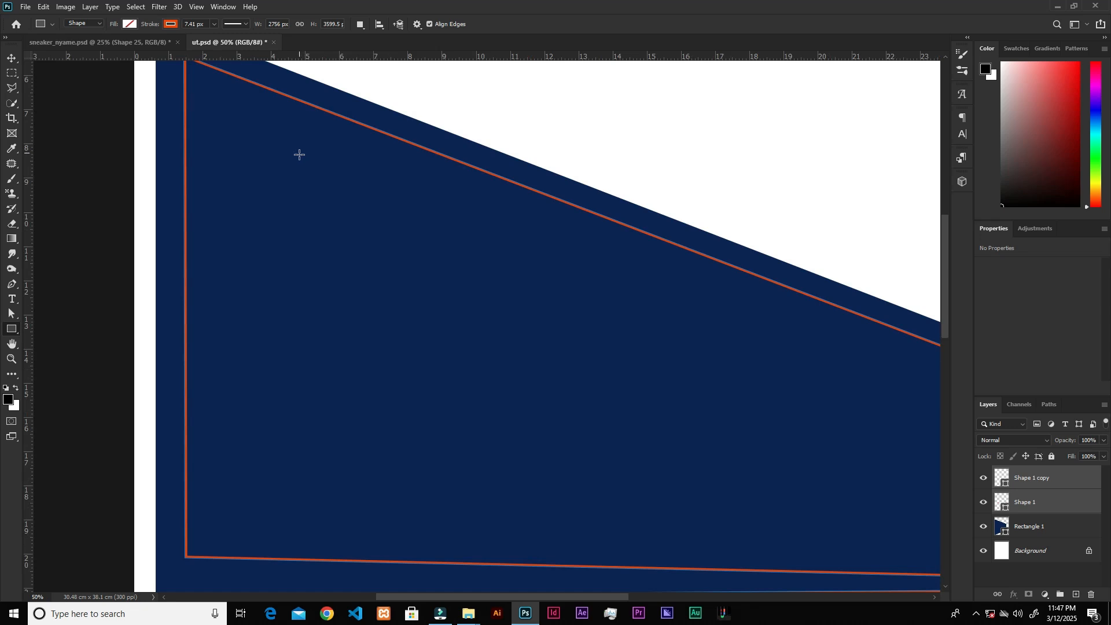
{"action": "key", "text": "ctrl+minus"}
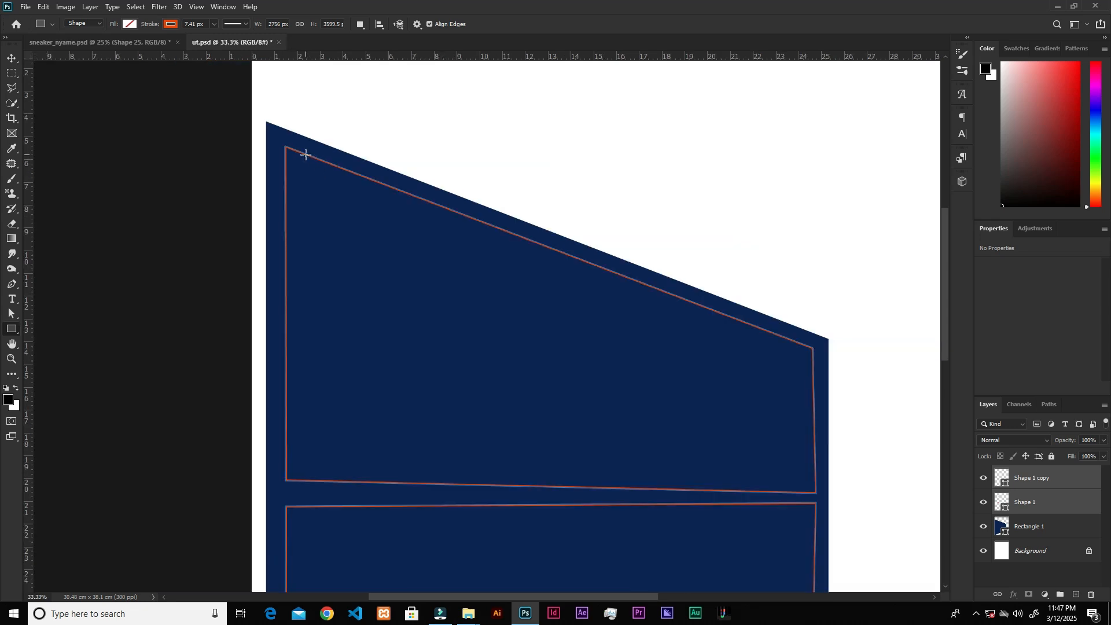
{"action": "left_click_drag", "start_coordinate": [304, 154], "coordinate": [459, 476]}
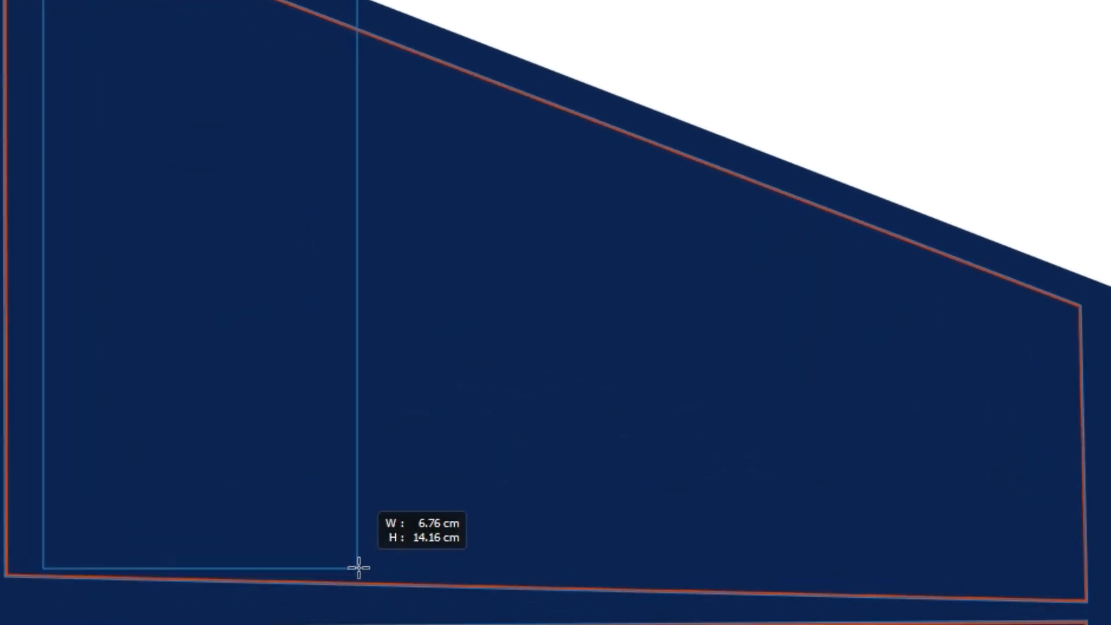
{"action": "left_click_drag", "start_coordinate": [358, 568], "coordinate": [360, 570]}
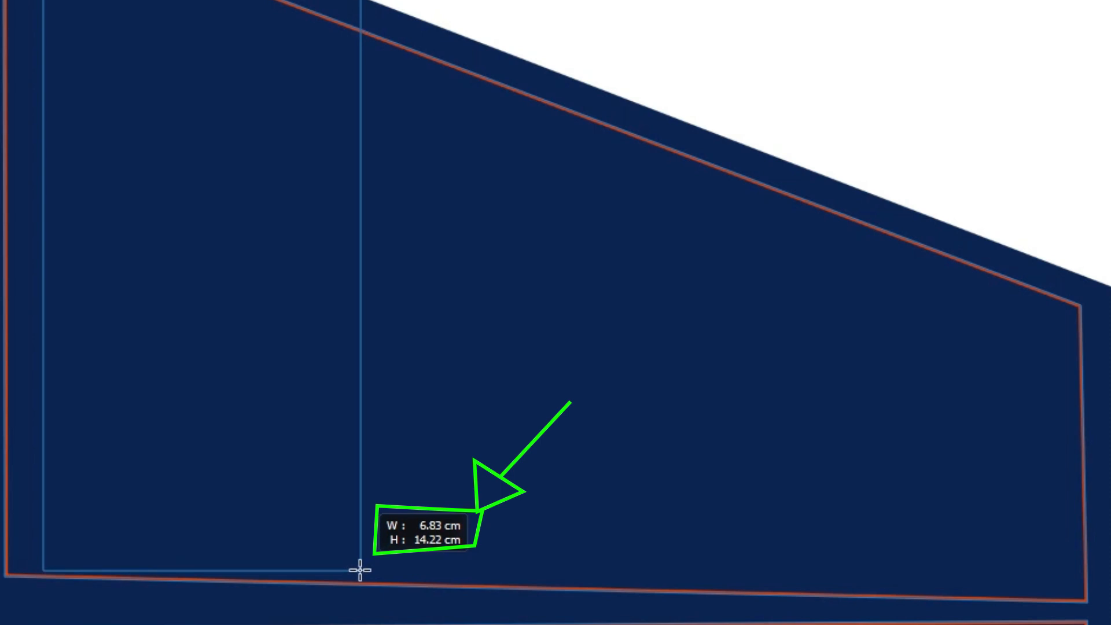
{"action": "mouse_move", "coordinate": [360, 570]}
{"action": "left_mouse_down"}
{"action": "mouse_move", "coordinate": [382, 581]}
{"action": "mouse_move", "coordinate": [365, 565]}
{"action": "mouse_move", "coordinate": [362, 577]}
{"action": "mouse_move", "coordinate": [481, 585]}
{"action": "mouse_move", "coordinate": [485, 574]}
{"action": "left_mouse_up"}
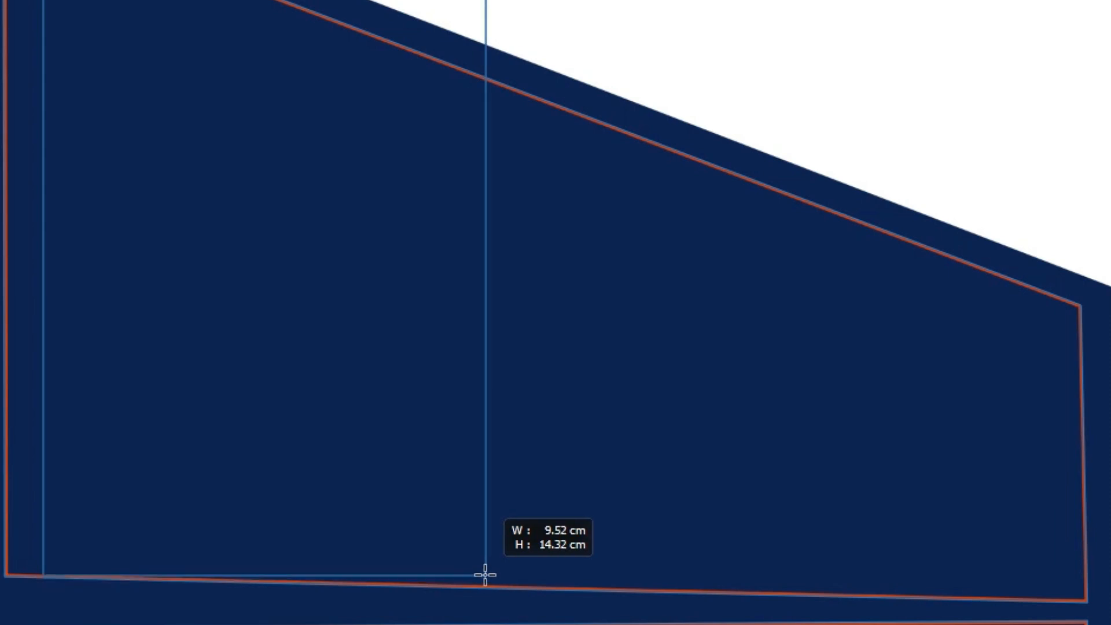
{"action": "left_click_drag", "start_coordinate": [485, 575], "coordinate": [485, 575]}
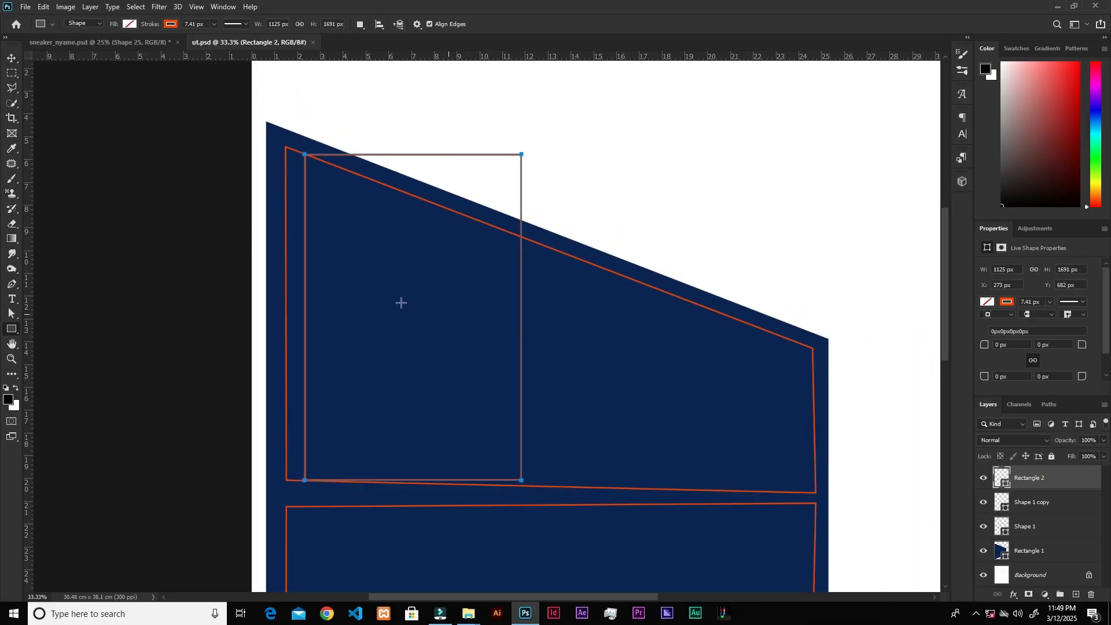
{"action": "key", "text": "v"}
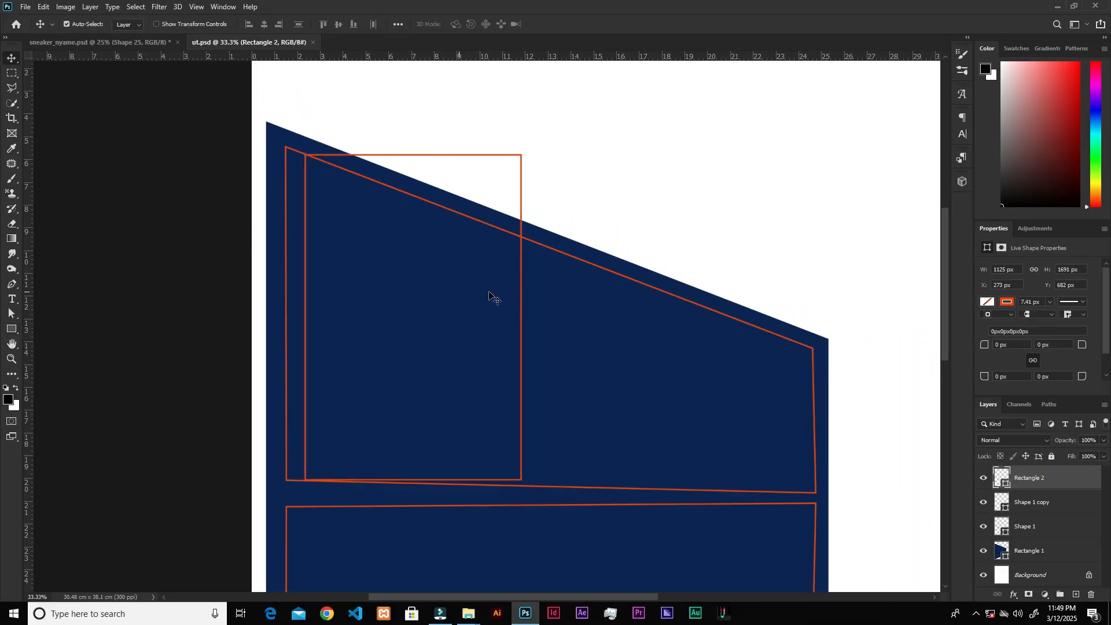
Step: Skew the new rectangle, lowering both right corners to follow the upper panel's sloping edges, and apply the transform
{"action": "key", "text": "ctrl"}
{"action": "key", "text": "ctrl+t"}
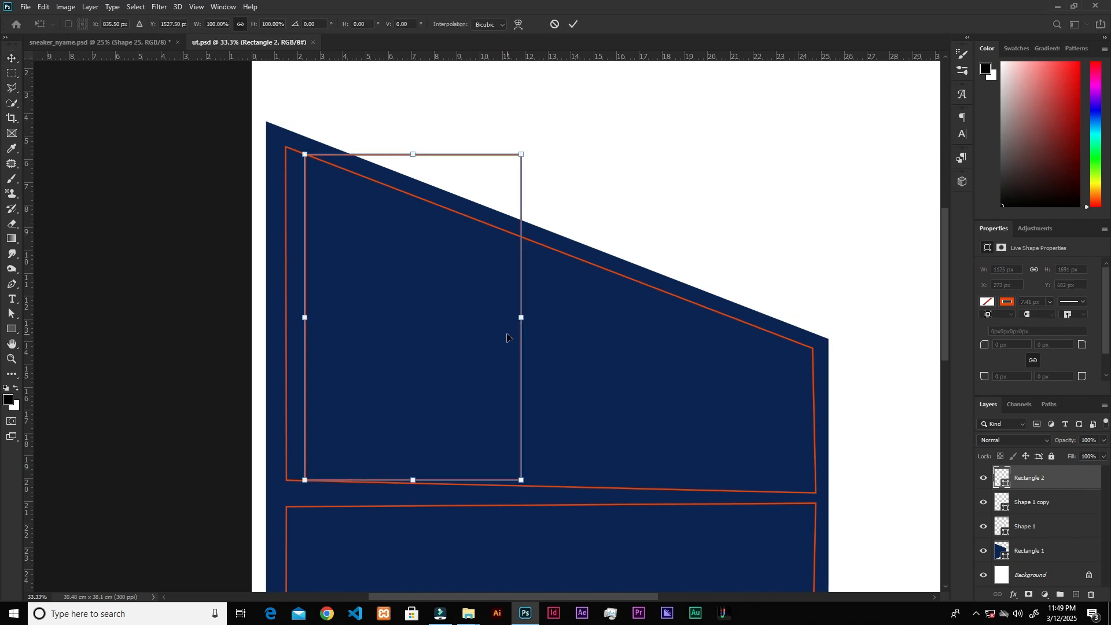
{"action": "right_click", "coordinate": [485, 324]}
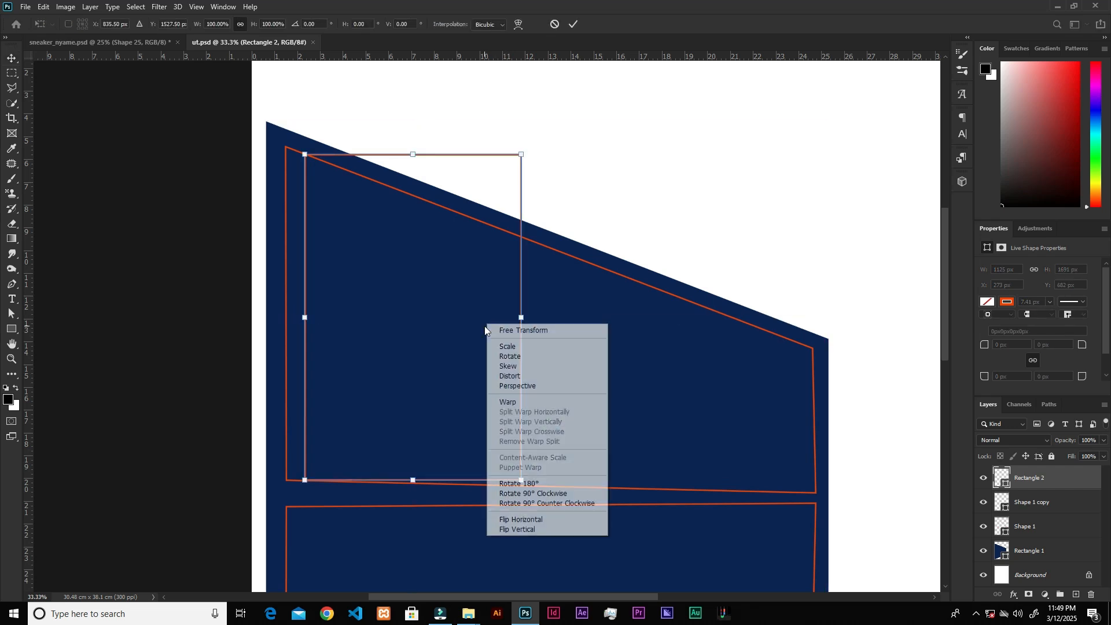
{"action": "left_click", "coordinate": [519, 367]}
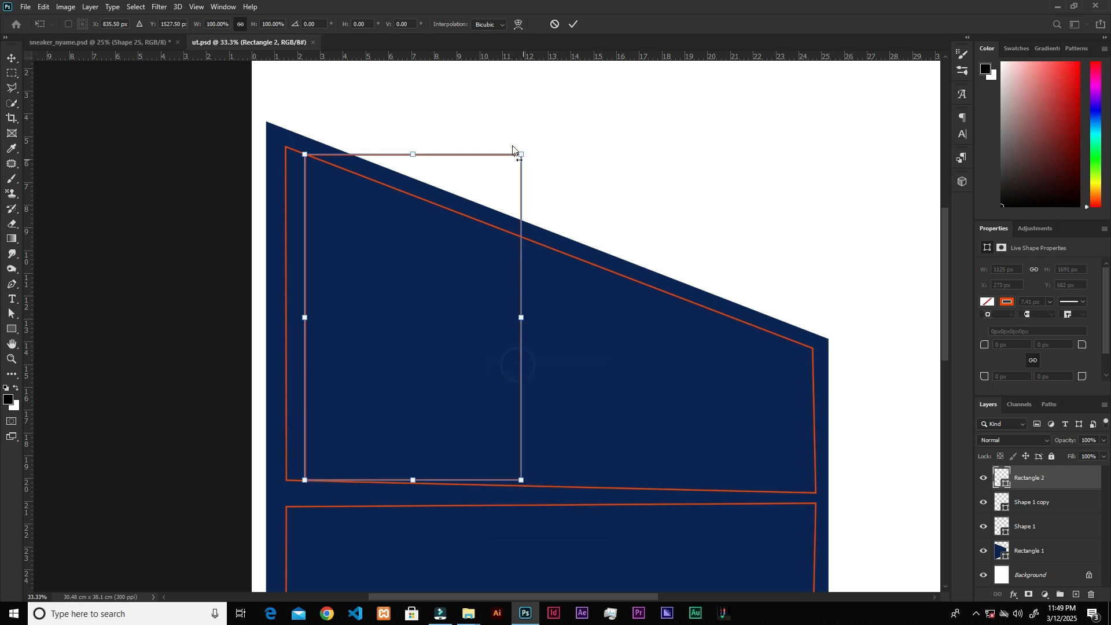
{"action": "left_click_drag", "start_coordinate": [522, 157], "coordinate": [518, 237]}
{"action": "left_click_drag", "start_coordinate": [523, 481], "coordinate": [522, 488]}
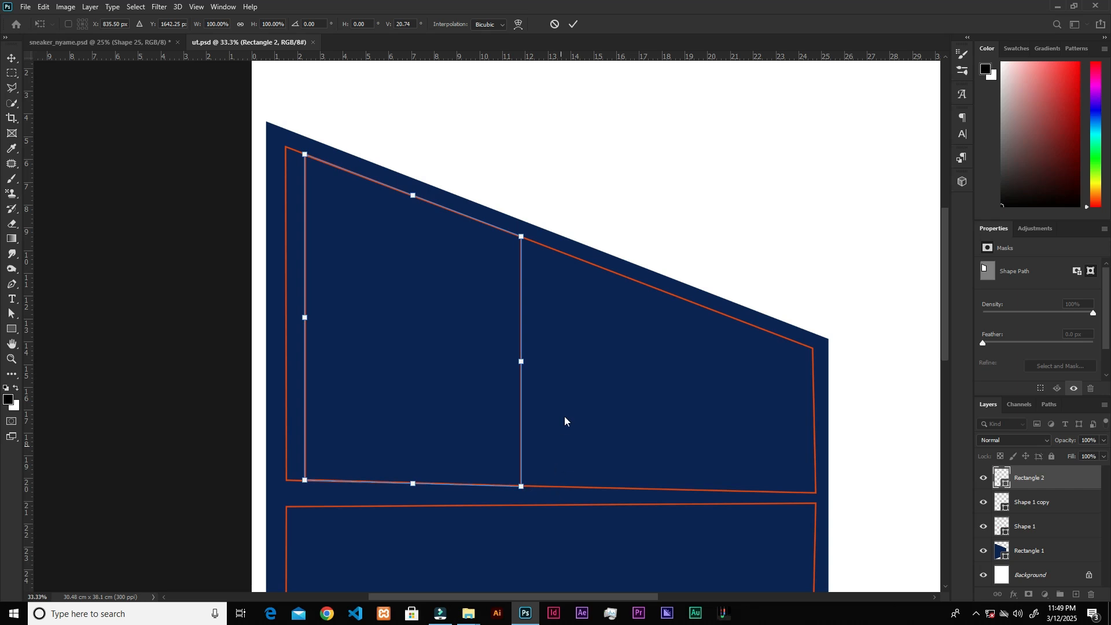
{"action": "left_click", "coordinate": [573, 24]}
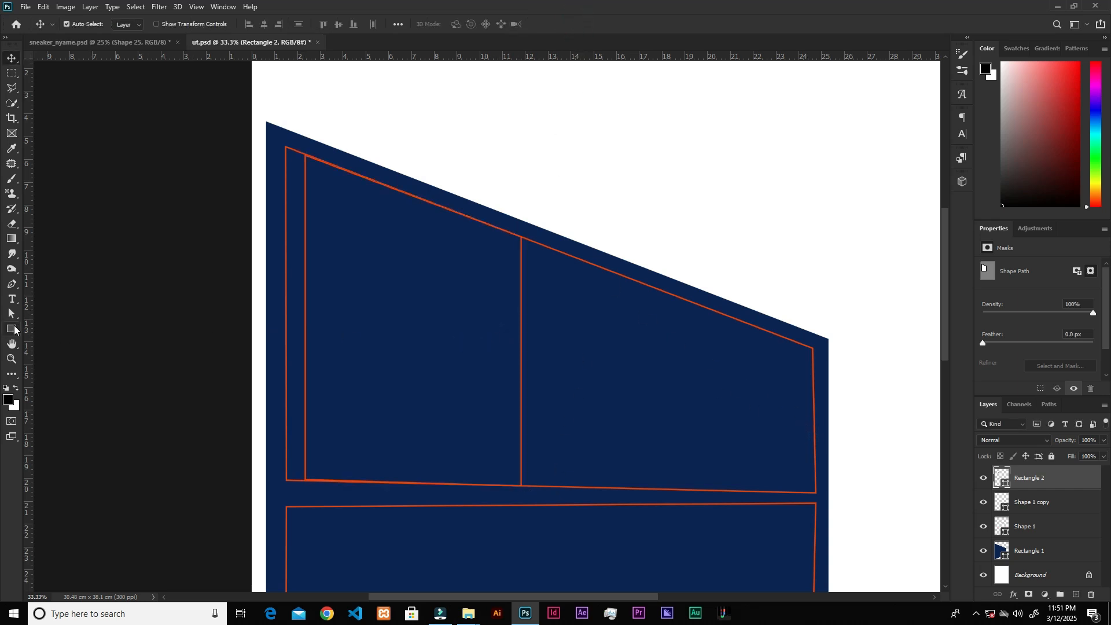
Step: Give the skewed rectangle a white stroke about 18 px wide
{"action": "left_click", "coordinate": [14, 329]}
{"action": "left_click", "coordinate": [13, 285]}
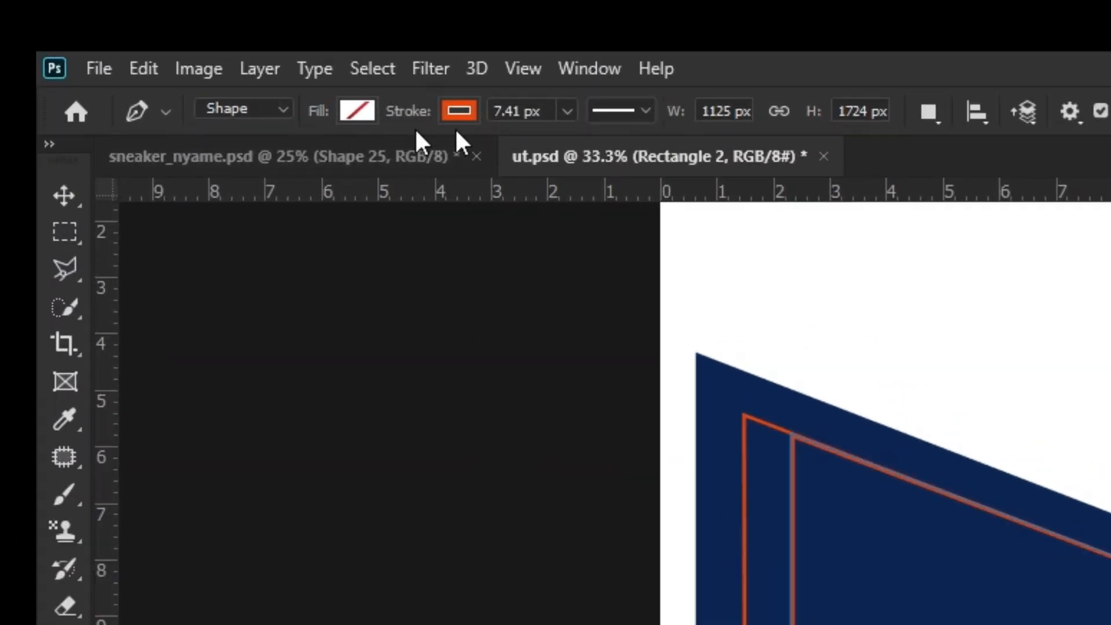
{"action": "left_click", "coordinate": [461, 110]}
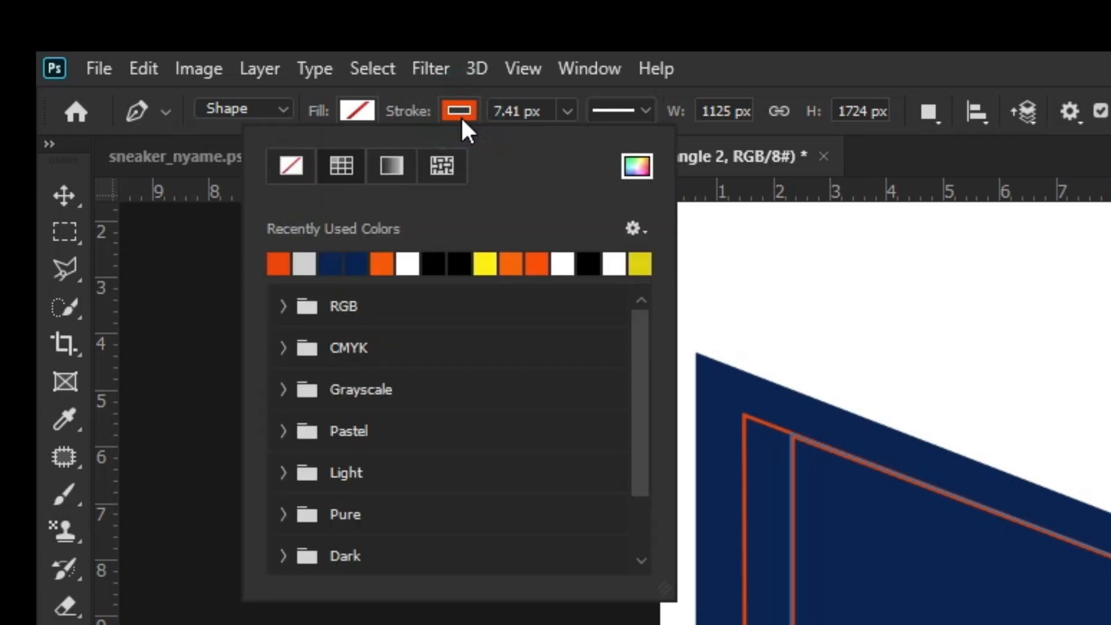
{"action": "left_click", "coordinate": [408, 262]}
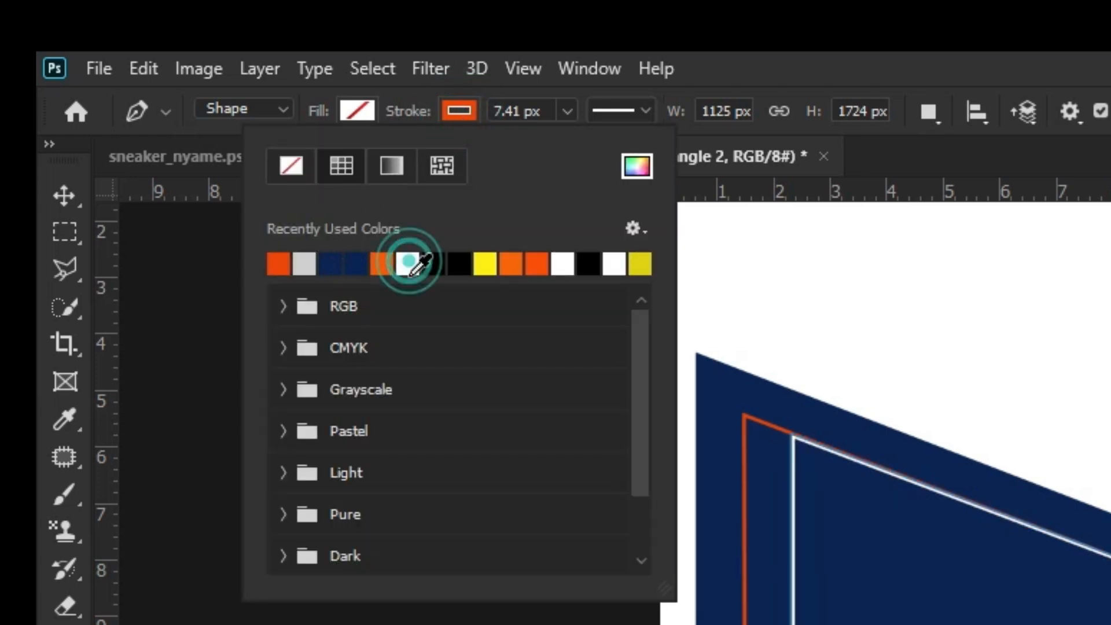
{"action": "left_click", "coordinate": [566, 113]}
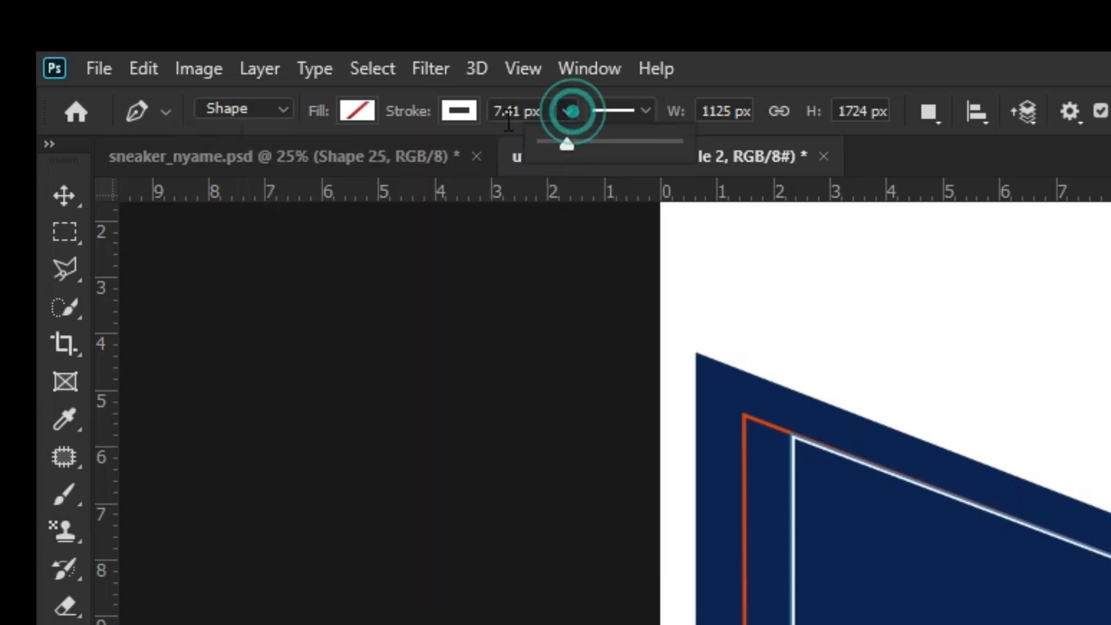
{"action": "left_click_drag", "start_coordinate": [565, 142], "coordinate": [572, 148]}
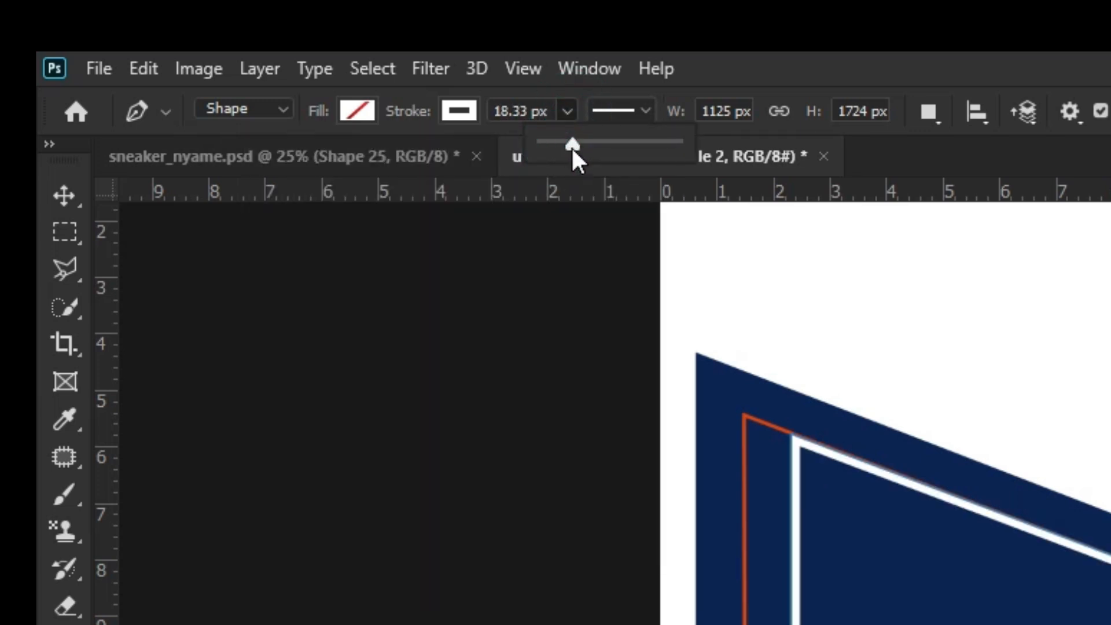
{"action": "left_click", "coordinate": [518, 111]}
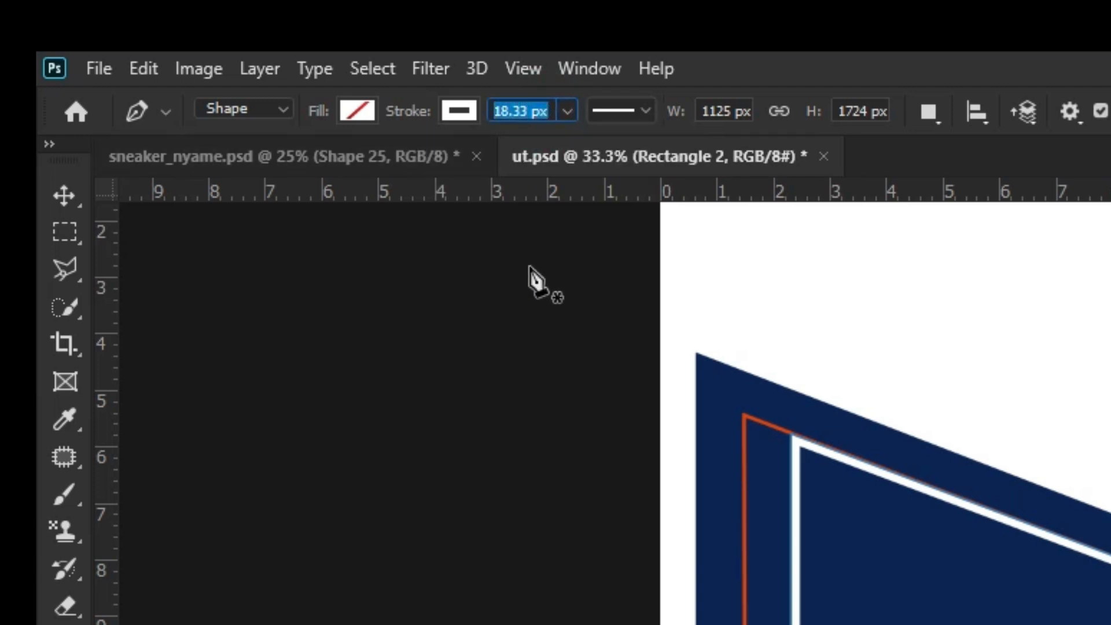
{"action": "type", "text": "20px"}
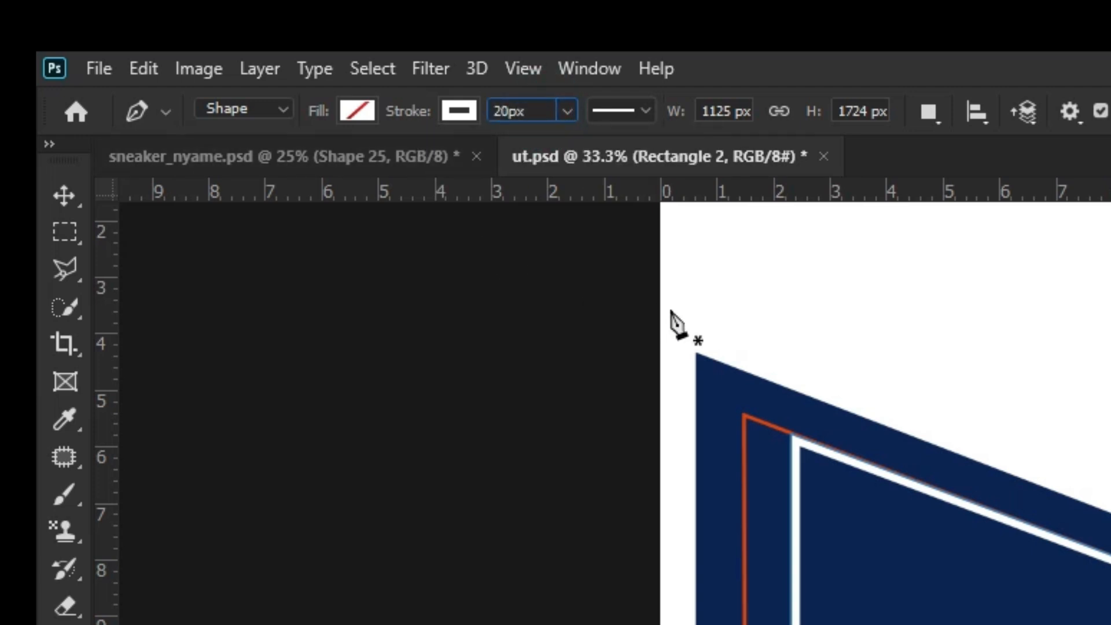
Step: Fill the skewed rectangle with the recently used light grey
{"action": "left_click", "coordinate": [359, 114]}
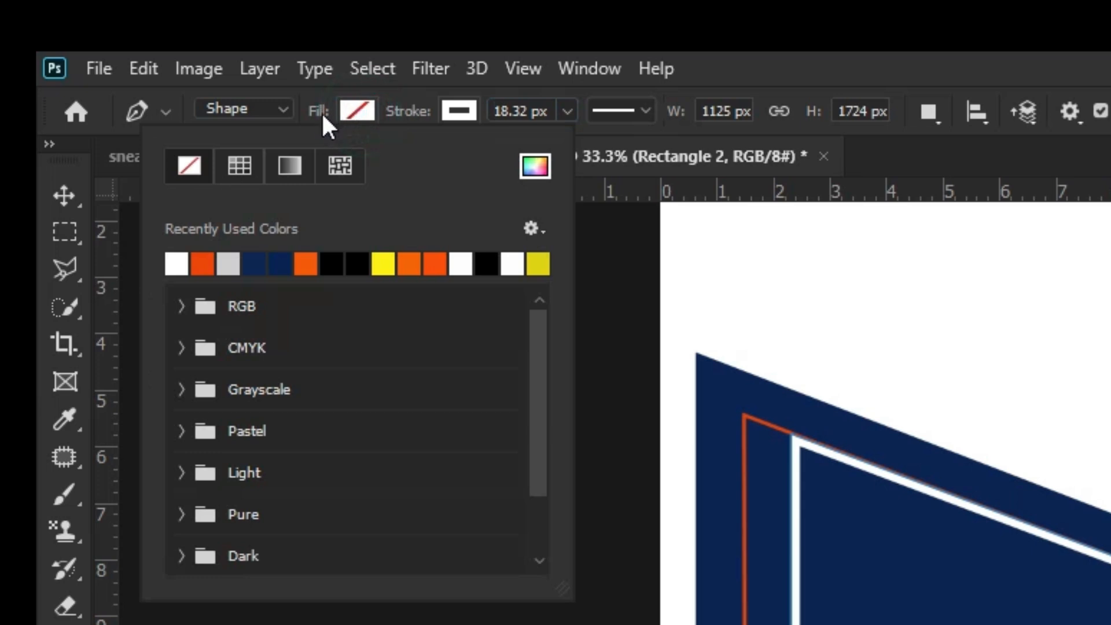
{"action": "left_click", "coordinate": [225, 254]}
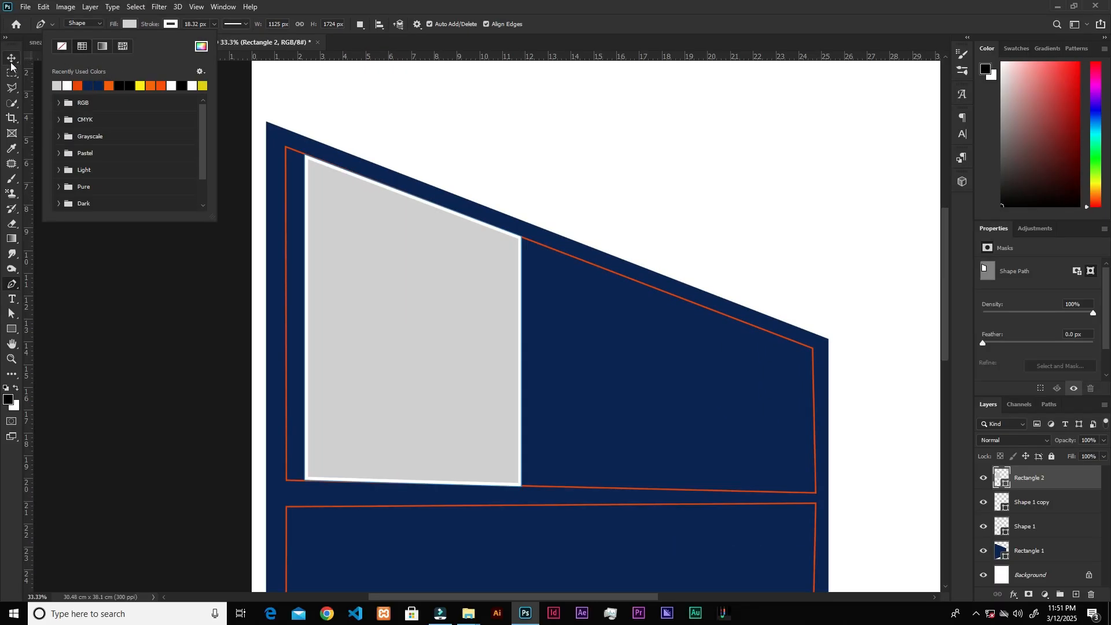
{"action": "left_click", "coordinate": [11, 62]}
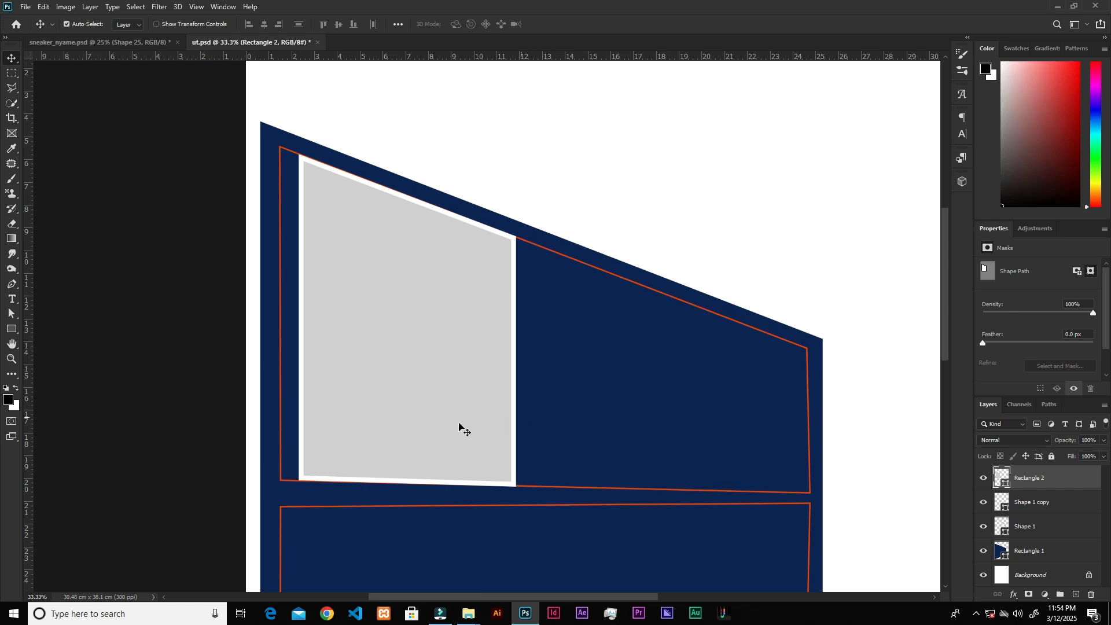
Step: Draw a grey, white-bordered rectangle about 864 × 1256 px beside the first frame, from the upper panel's sloping edge to its lower edge
{"action": "left_click", "coordinate": [15, 330]}
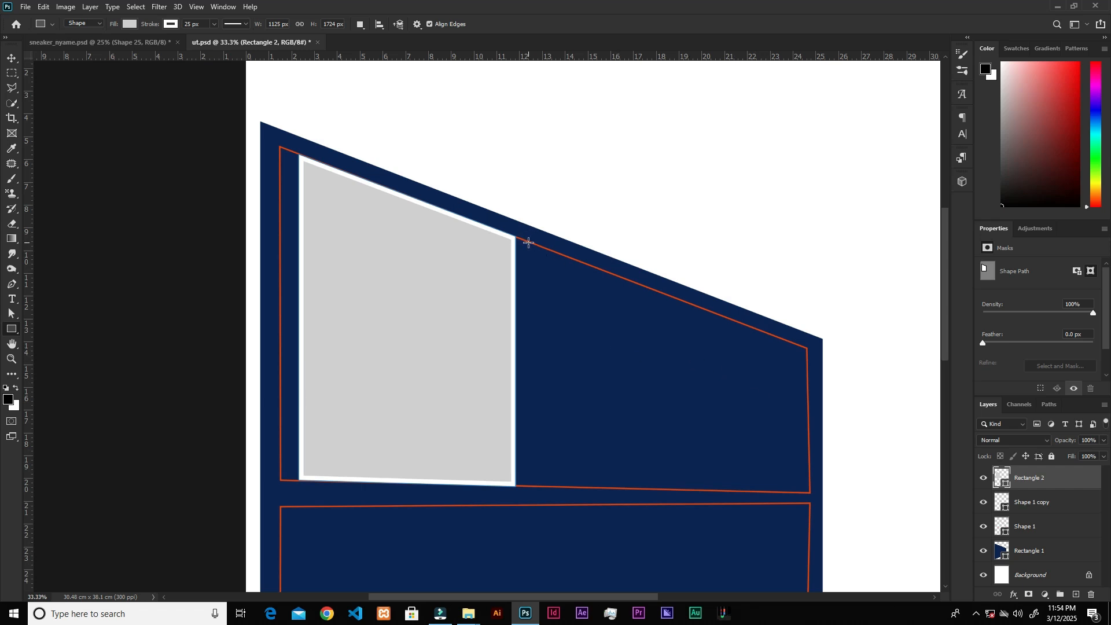
{"action": "left_click_drag", "start_coordinate": [531, 243], "coordinate": [697, 490]}
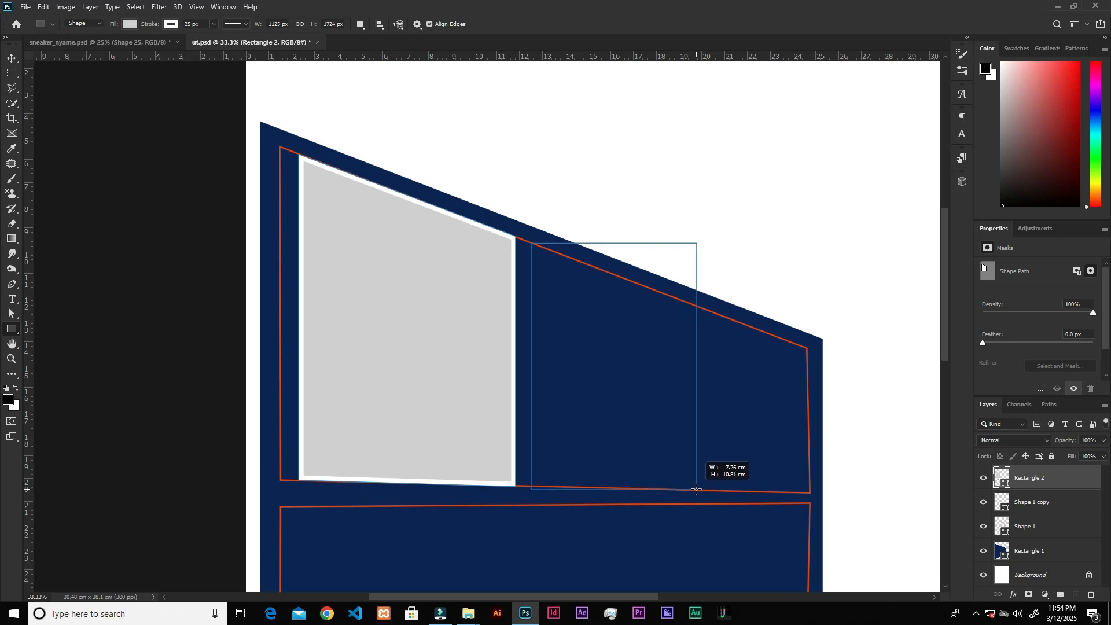
{"action": "left_click_drag", "start_coordinate": [697, 490], "coordinate": [698, 486]}
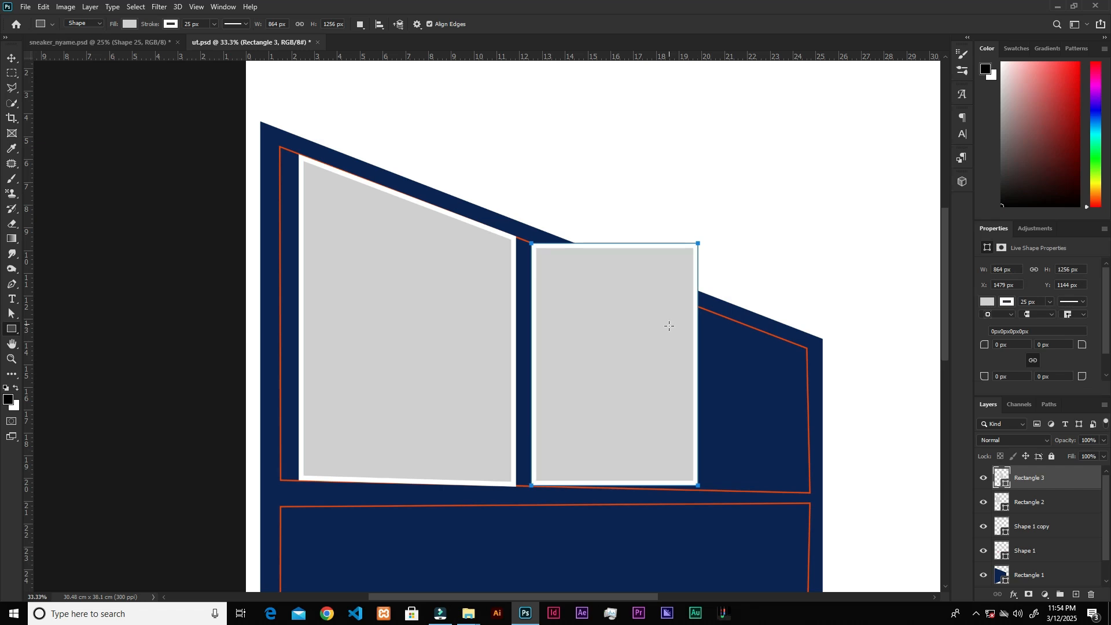
Step: Skew the second frame, lowering its two right corners to follow the upper panel's orange outline, and apply the transform
{"action": "key", "text": "ctrl+t"}
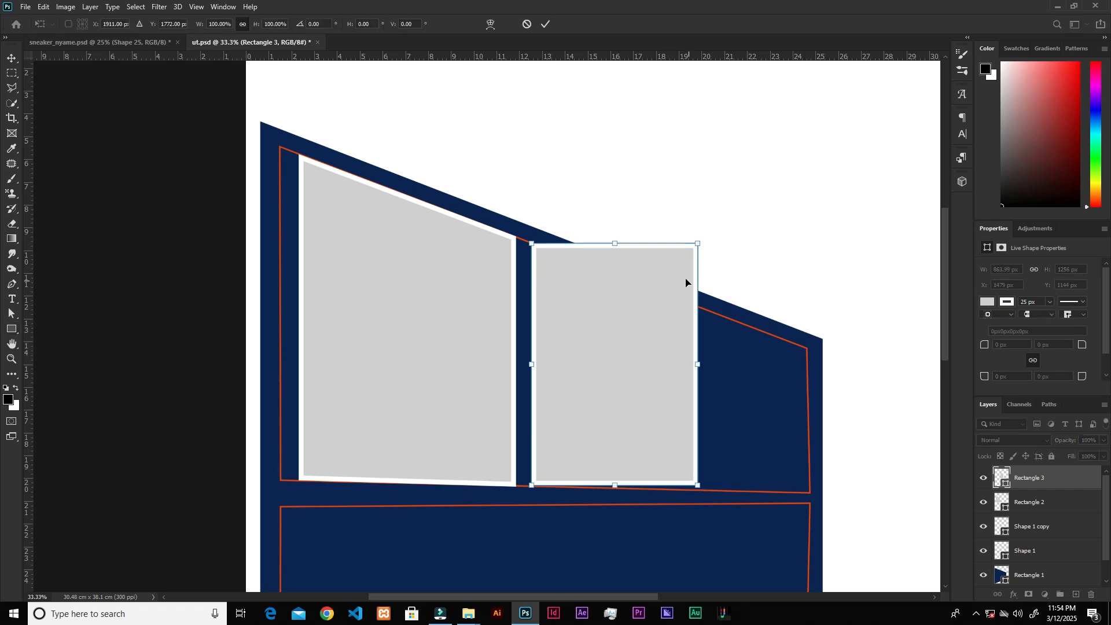
{"action": "right_click", "coordinate": [688, 286]}
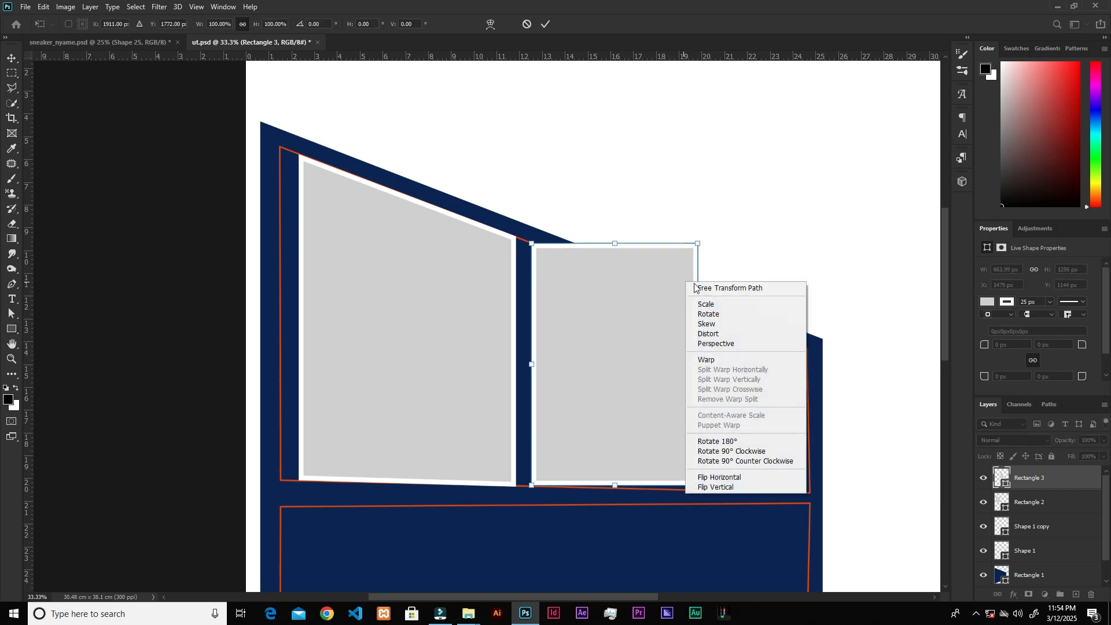
{"action": "left_click", "coordinate": [736, 327]}
{"action": "left_click_drag", "start_coordinate": [698, 248], "coordinate": [695, 314]}
{"action": "left_click_drag", "start_coordinate": [697, 489], "coordinate": [698, 491]}
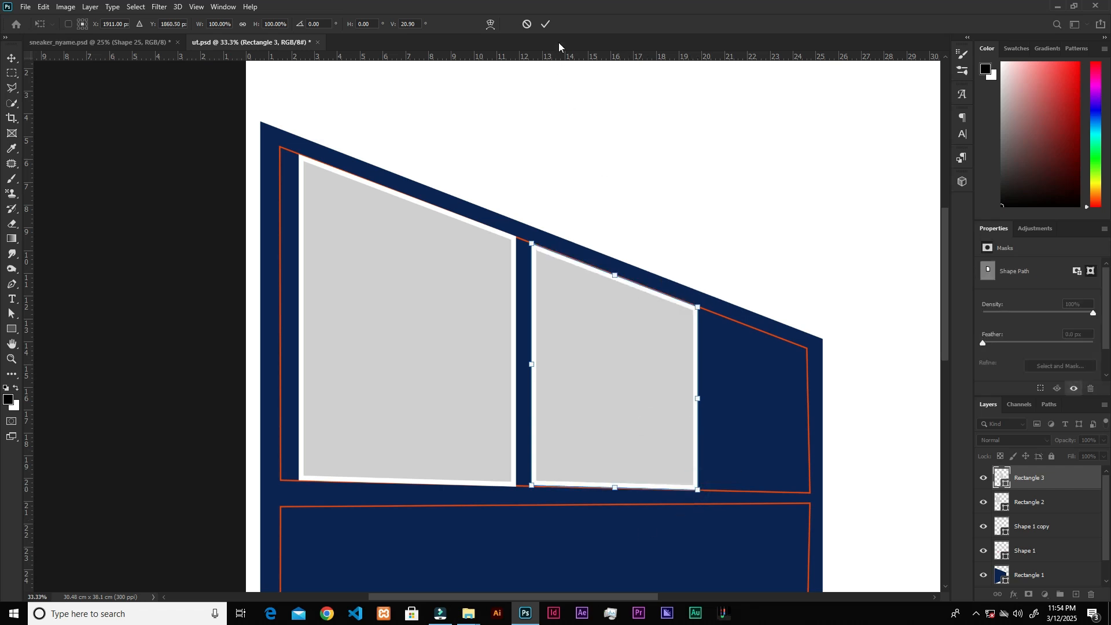
{"action": "left_click", "coordinate": [546, 24]}
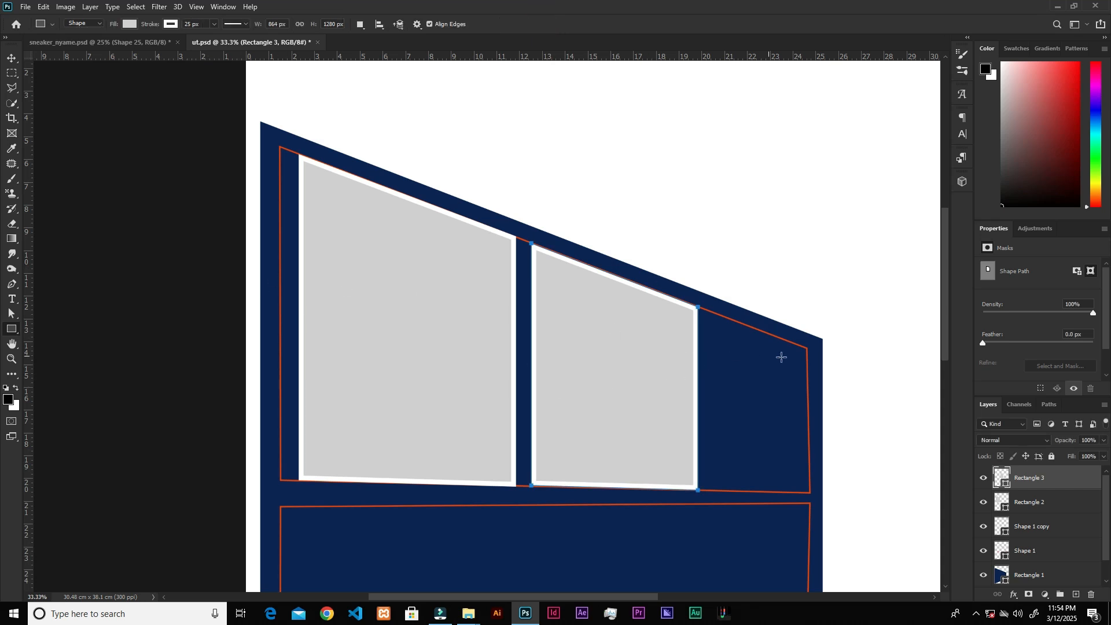
Step: Draw a third rectangle about 504 × 935 px from just right of the second frame to the upper panel's lower-right corner
{"action": "left_click", "coordinate": [713, 313]}
{"action": "left_click", "coordinate": [605, 226]}
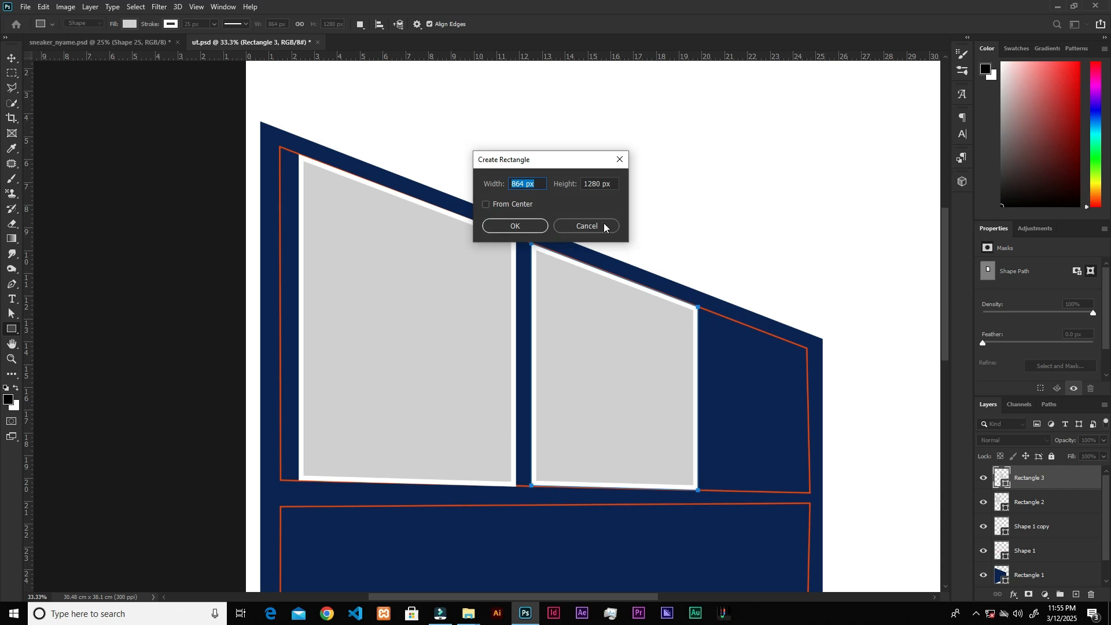
{"action": "mouse_move", "coordinate": [711, 311]}
{"action": "left_mouse_down"}
{"action": "mouse_move", "coordinate": [790, 457]}
{"action": "mouse_move", "coordinate": [789, 494]}
{"action": "mouse_move", "coordinate": [809, 491]}
{"action": "left_mouse_up"}
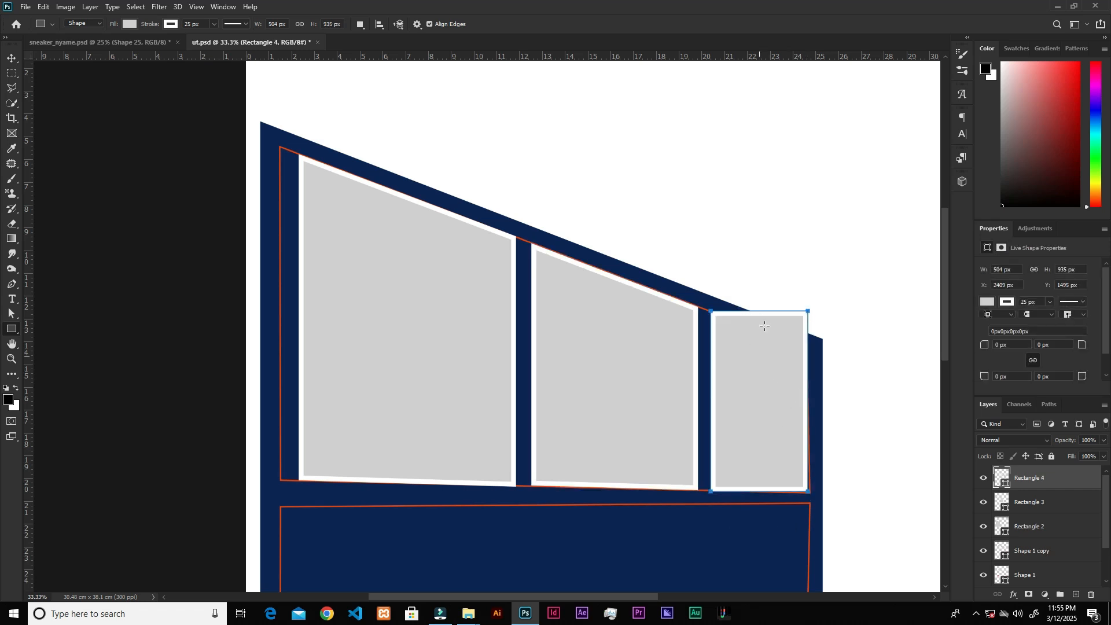
Step: Skew the third frame, lowering its upper-right corner onto the upper panel's sloping outline, and apply the transform
{"action": "right_click", "coordinate": [786, 352]}
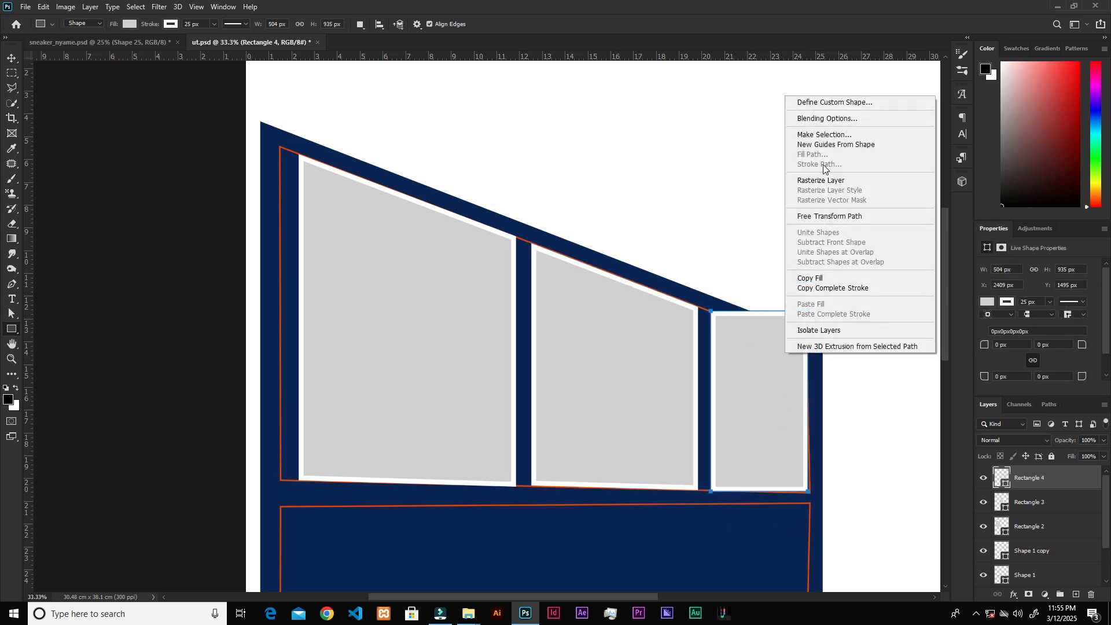
{"action": "left_click", "coordinate": [764, 399]}
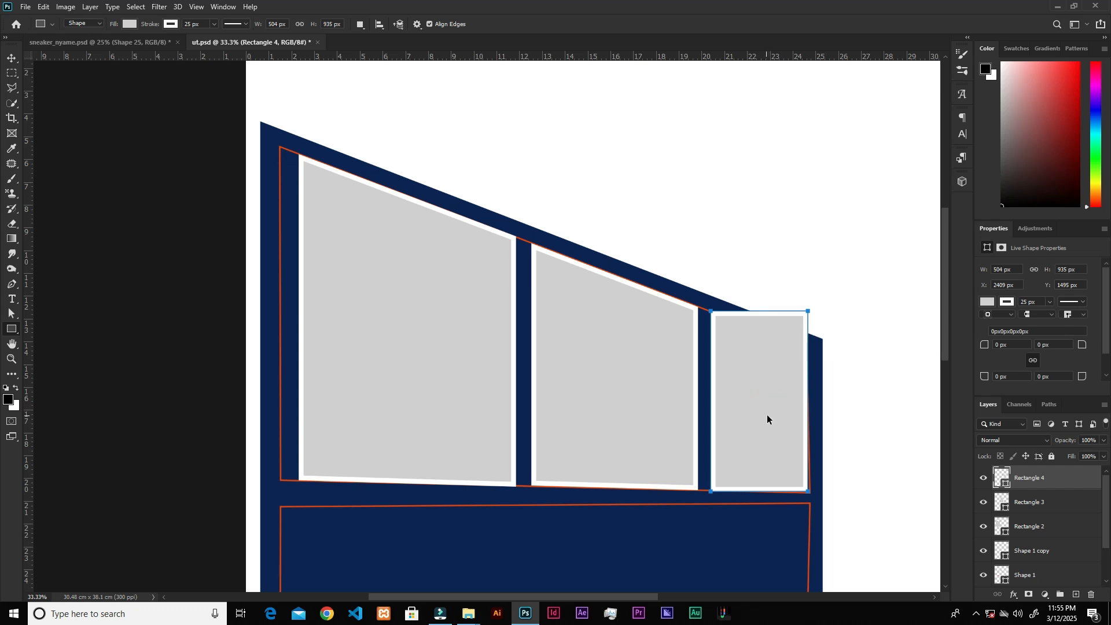
{"action": "key", "text": "ctrl+t"}
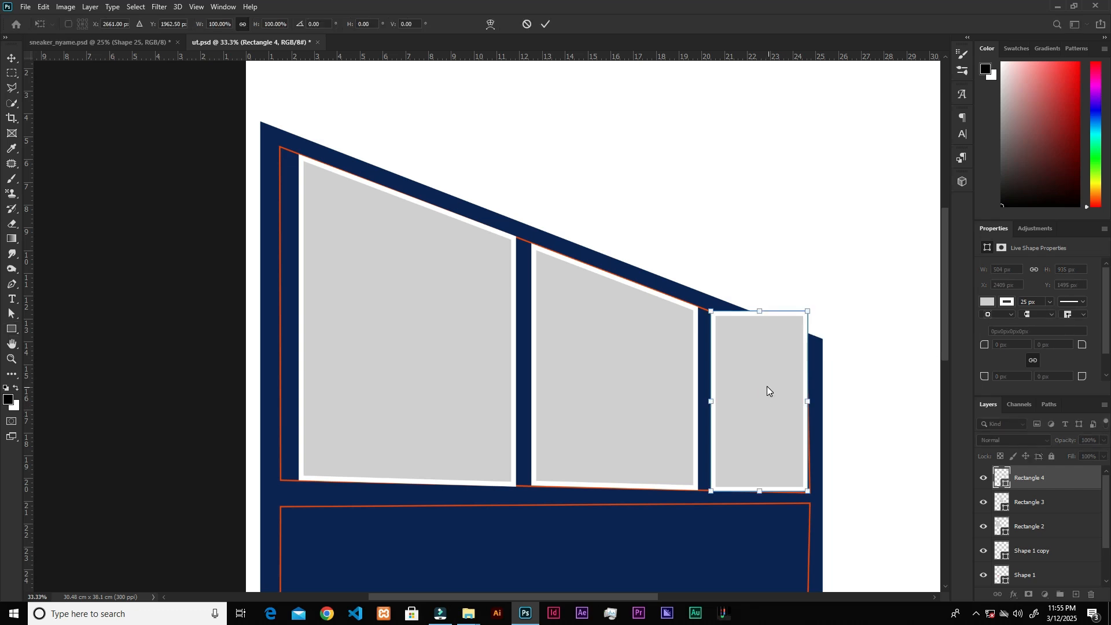
{"action": "right_click", "coordinate": [768, 391]}
{"action": "left_click", "coordinate": [791, 432]}
{"action": "left_click_drag", "start_coordinate": [808, 312], "coordinate": [808, 350]}
{"action": "key", "text": "Return"}
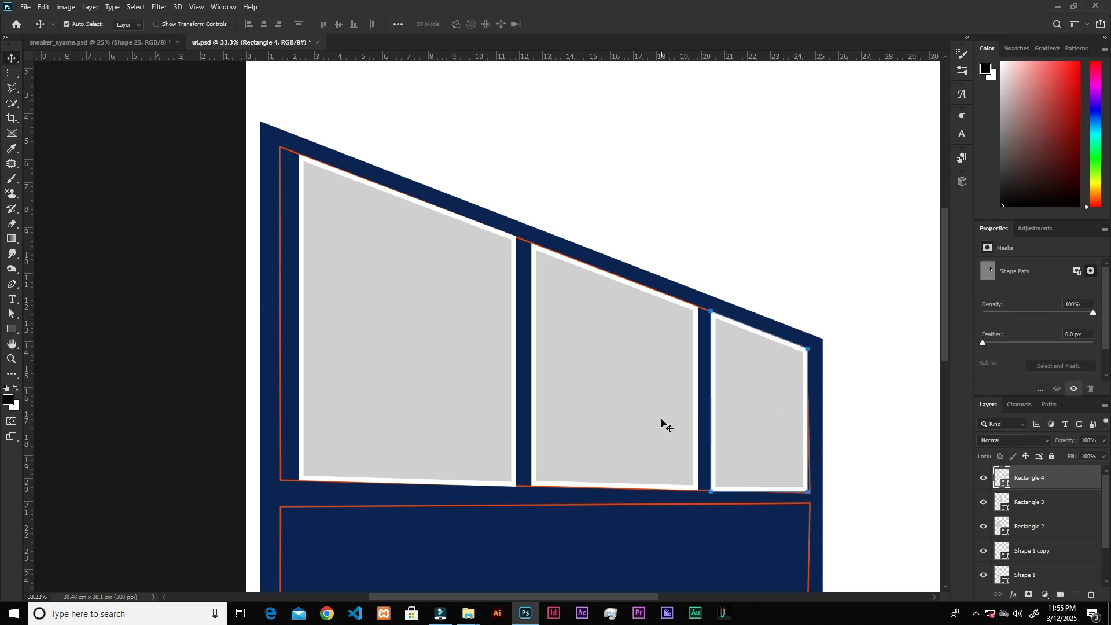
Step: Duplicate the three grey frames together and move the copies straight down over the lower panel
{"action": "key", "text": "ctrl+minus"}
{"action": "key", "text": "ctrl+minus"}
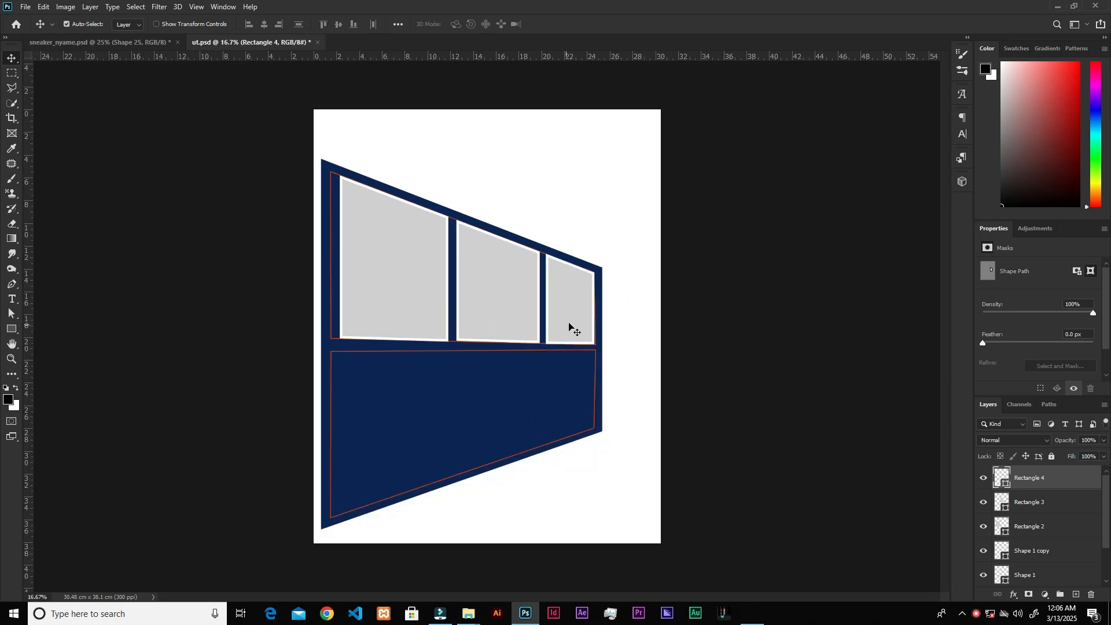
{"action": "left_click", "coordinate": [568, 320]}
{"action": "left_click", "coordinate": [566, 307]}
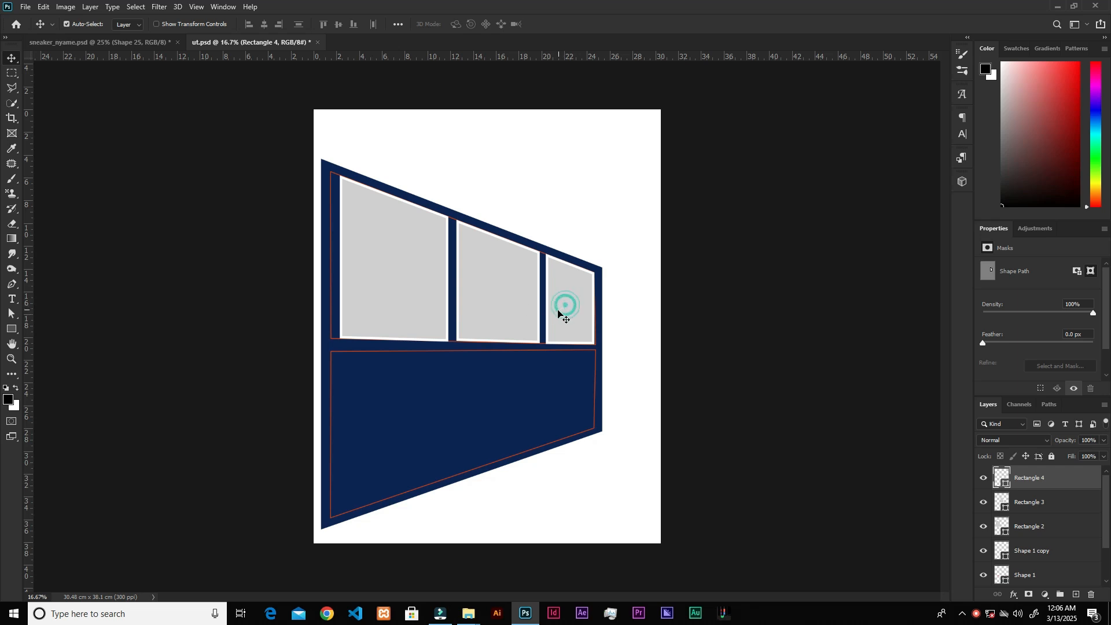
{"action": "left_click", "coordinate": [504, 299], "text": "shift"}
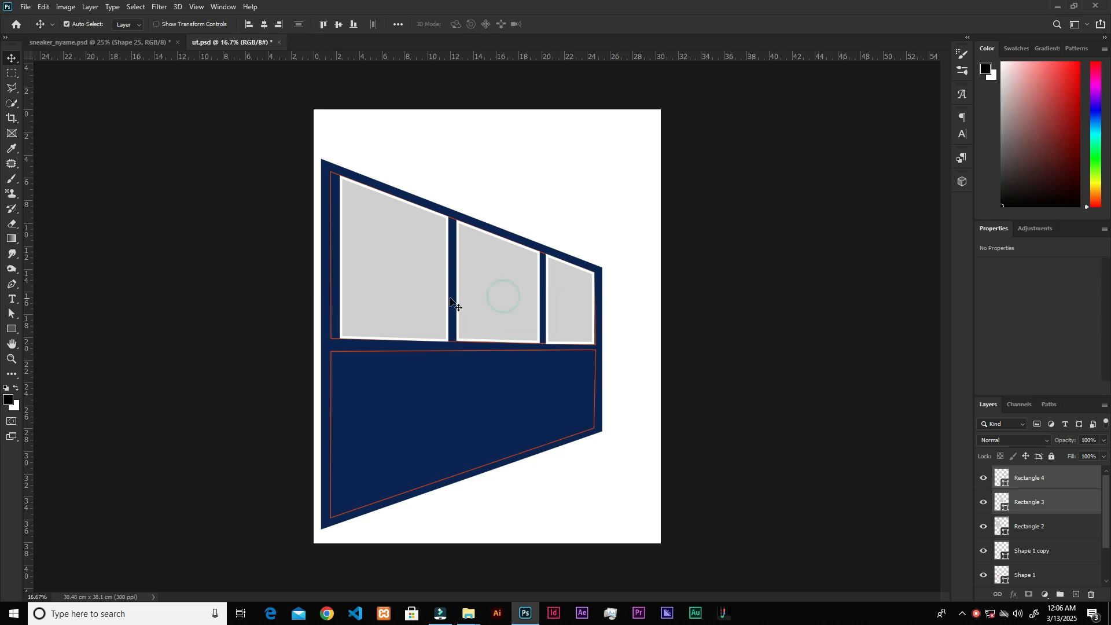
{"action": "left_click", "coordinate": [413, 300], "text": "shift"}
{"action": "left_click_drag", "start_coordinate": [495, 282], "coordinate": [521, 320]}
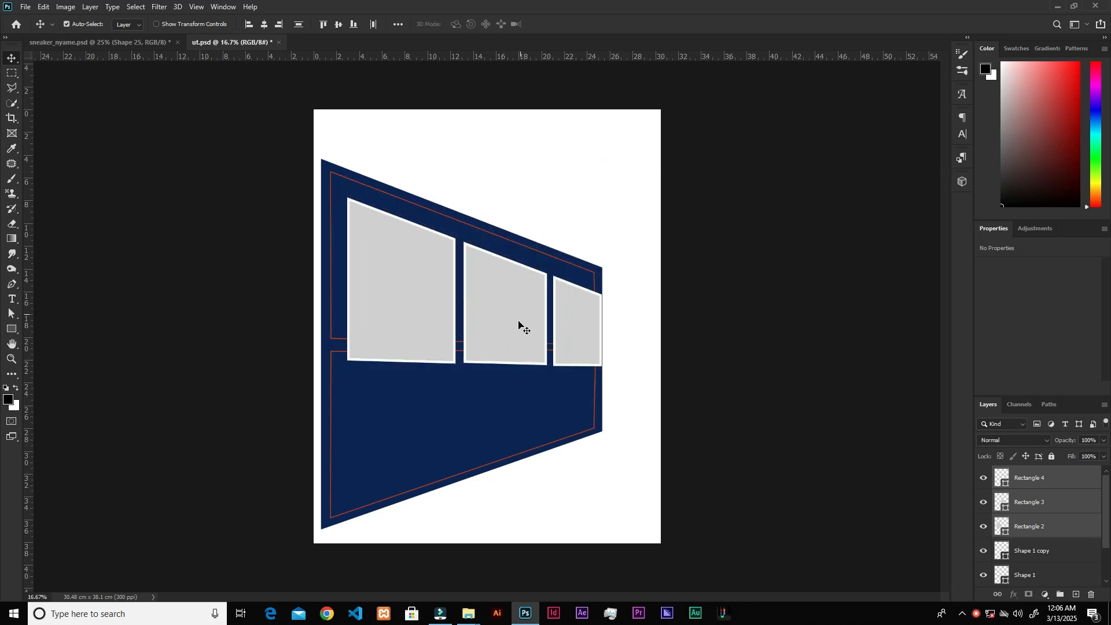
{"action": "key", "text": "ctrl+z"}
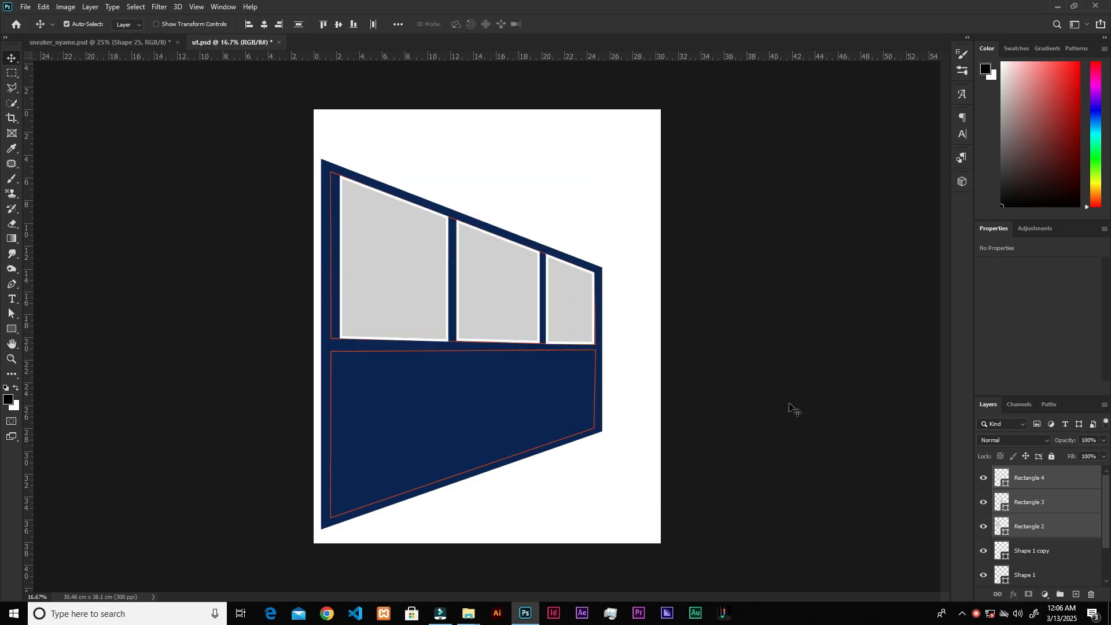
{"action": "key", "text": "ctrl+j"}
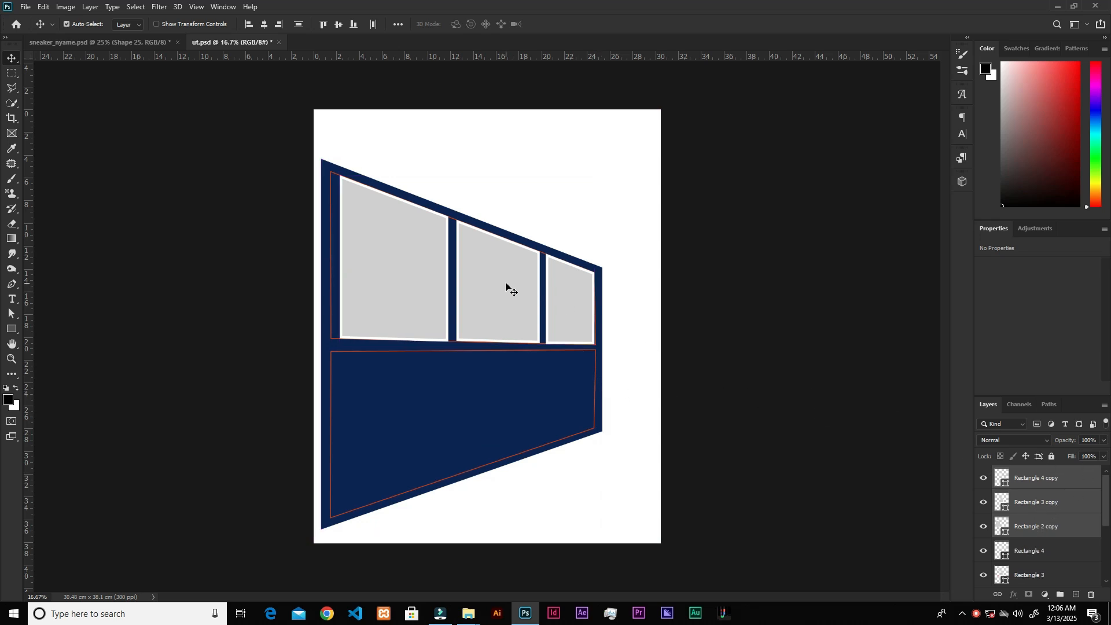
{"action": "left_click_drag", "start_coordinate": [506, 279], "coordinate": [510, 447]}
Step: Flip the three copied frames vertically so their slope mirrors the upper row
{"action": "key", "text": "ctrl+t"}
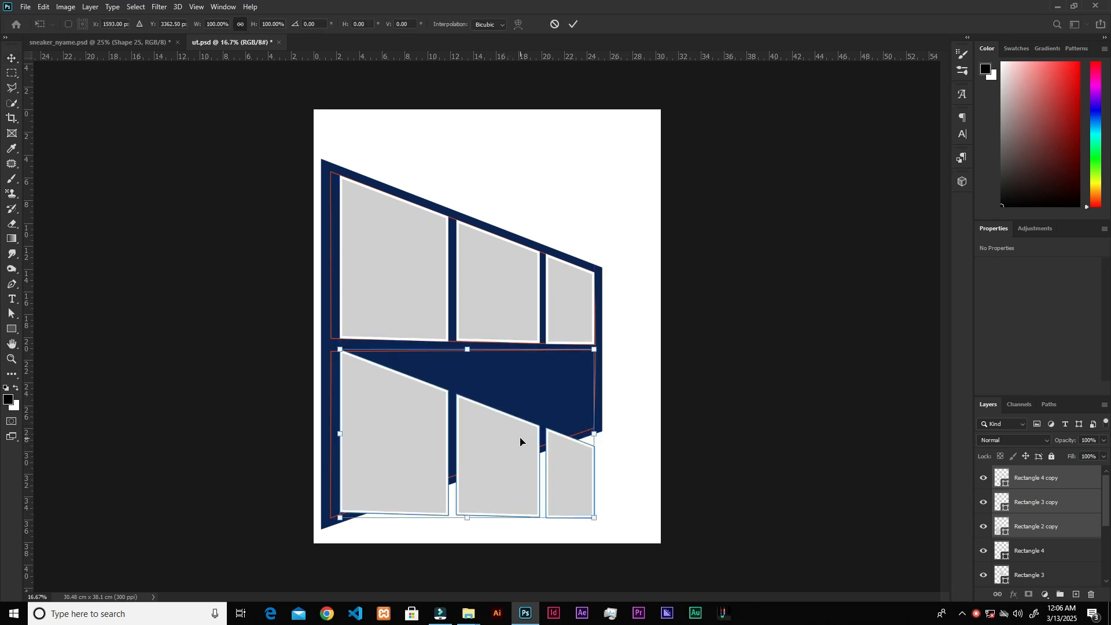
{"action": "right_click", "coordinate": [521, 443]}
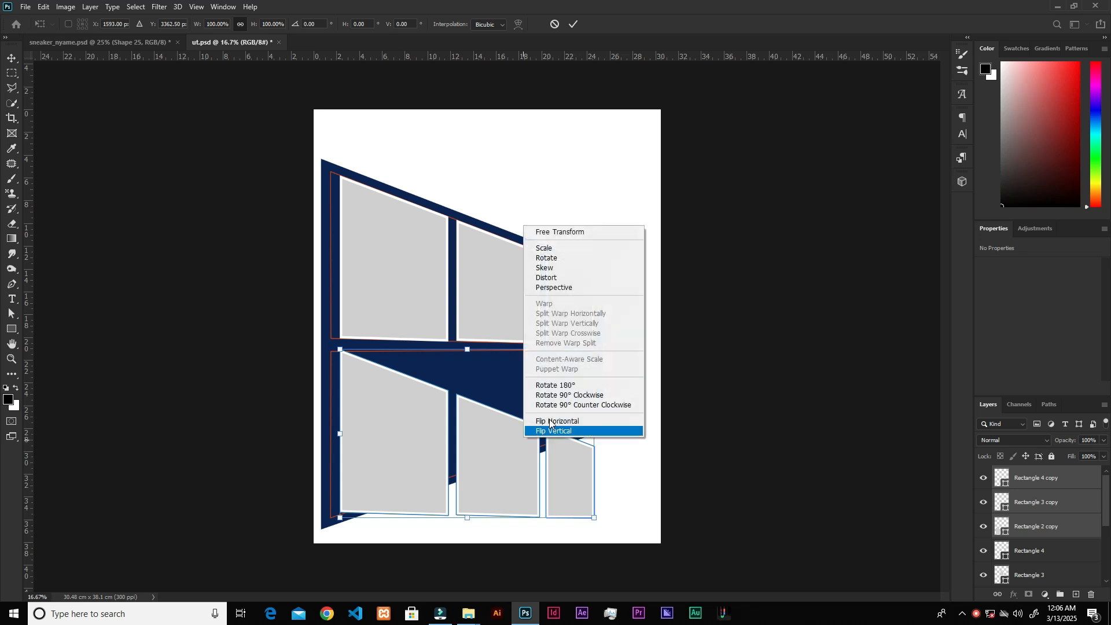
{"action": "left_click", "coordinate": [568, 431]}
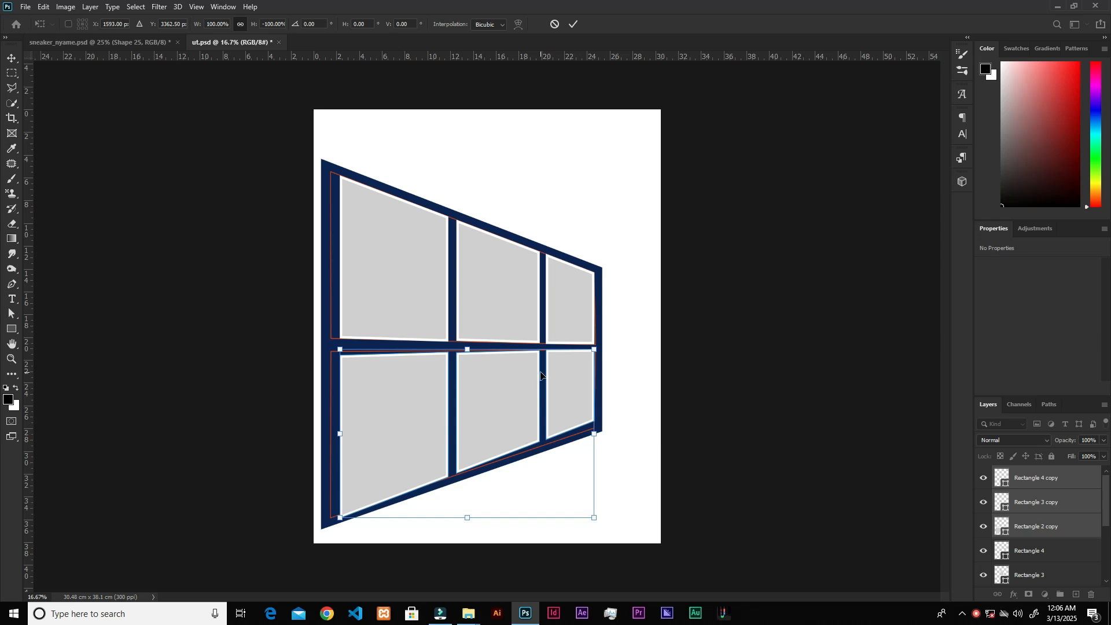
Step: Skew the flipped frames by slightly lowering their upper-right corner to meet the lower panel's outline, and apply the transform
{"action": "scroll", "coordinate": [506, 408], "scroll_direction": "up", "scroll_amount": 1}
{"action": "left_click_drag", "start_coordinate": [538, 382], "coordinate": [565, 321]}
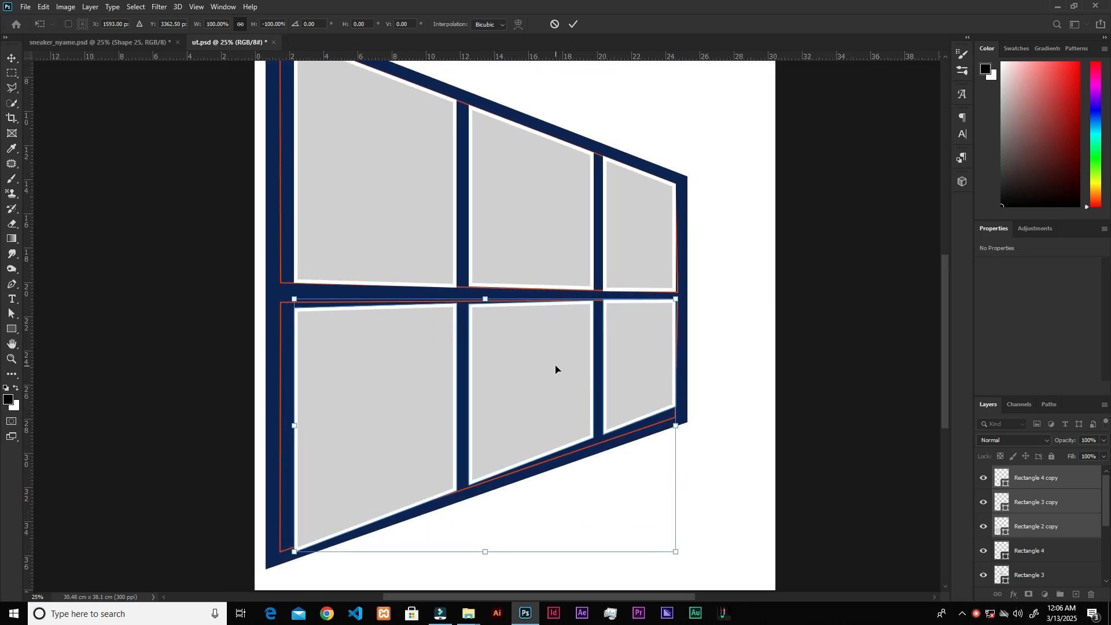
{"action": "right_click", "coordinate": [663, 313]}
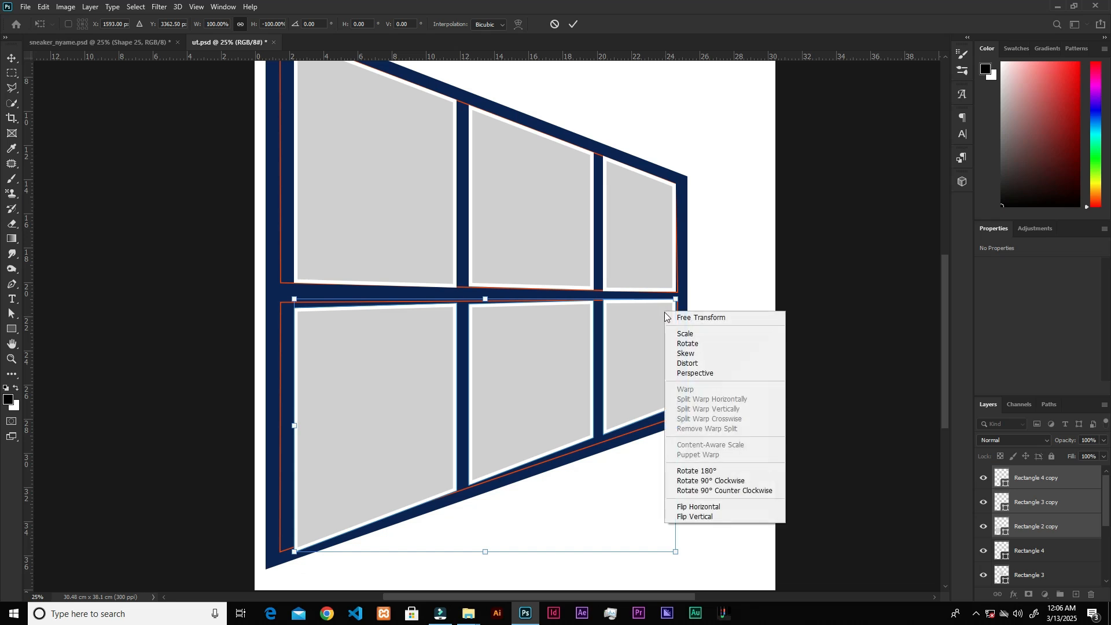
{"action": "left_click", "coordinate": [705, 355]}
{"action": "left_click_drag", "start_coordinate": [676, 300], "coordinate": [678, 302]}
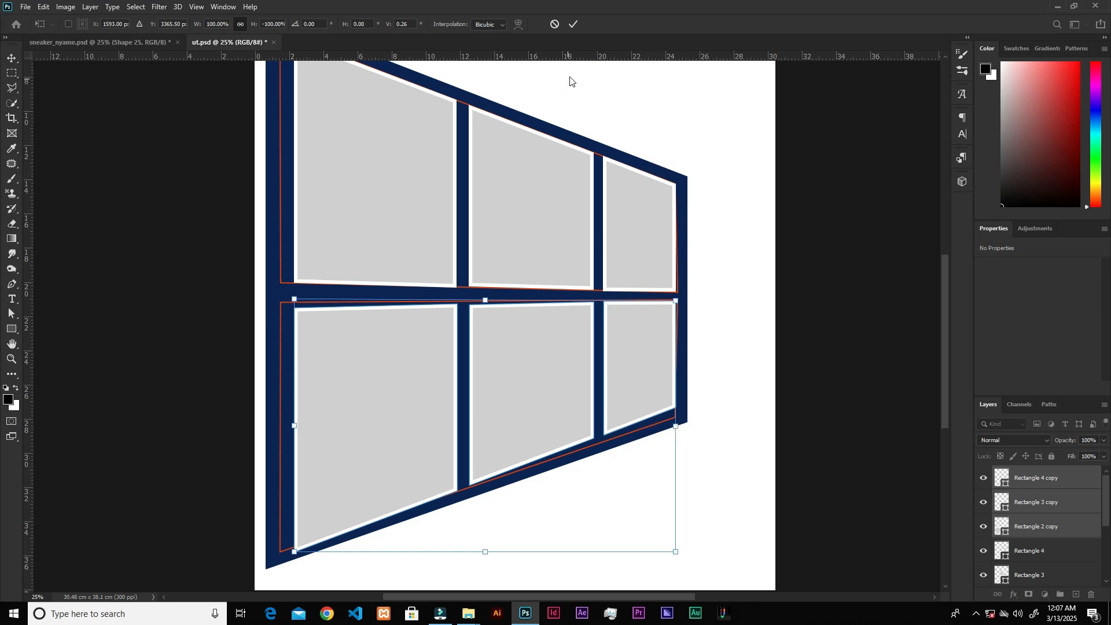
{"action": "left_click", "coordinate": [573, 26]}
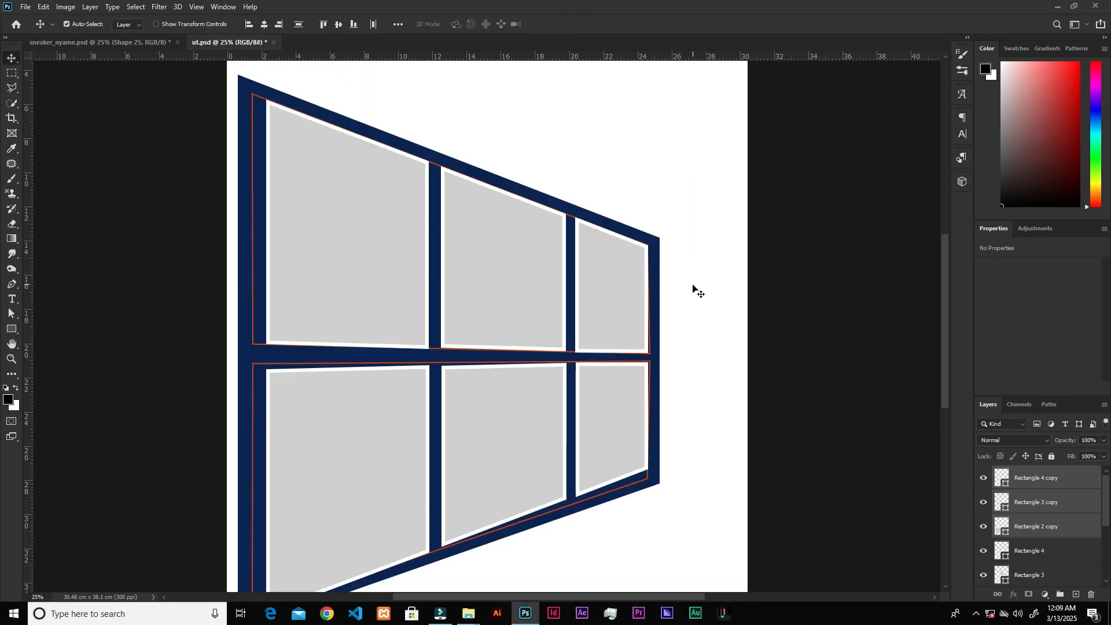
Step: Select all six grey frames and skew them together, slightly lowering the group's upper-right corner, and apply the transform
{"action": "left_click", "coordinate": [372, 256]}
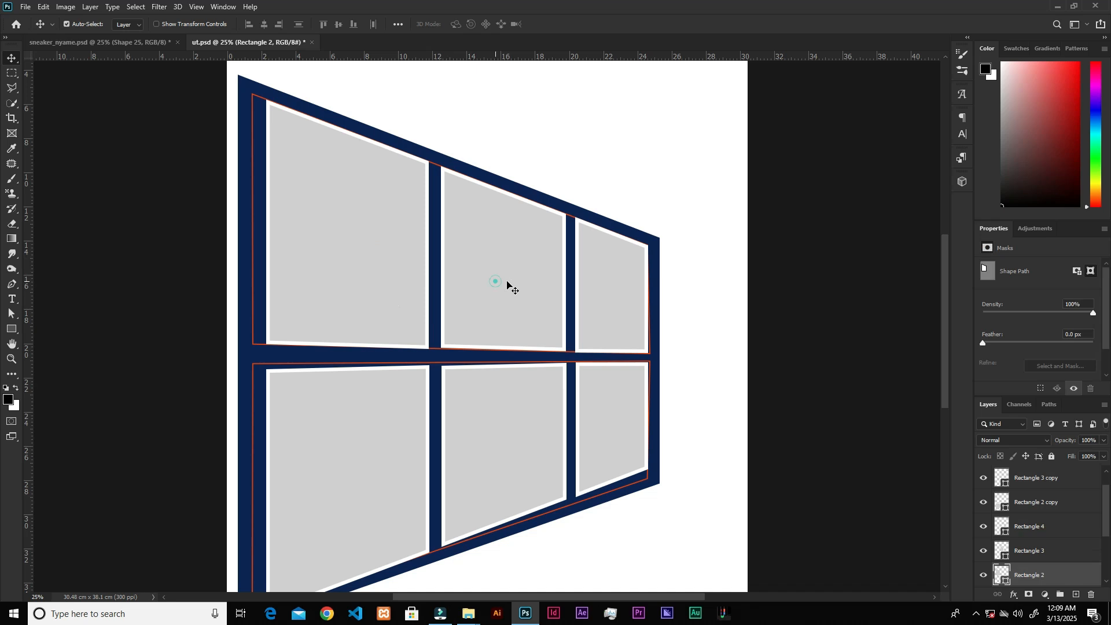
{"action": "left_click", "coordinate": [608, 297], "text": "shift"}
{"action": "left_click", "coordinate": [604, 430], "text": "shift"}
{"action": "left_click", "coordinate": [405, 466], "text": "shift"}
{"action": "key", "text": "ctrl"}
{"action": "key", "text": "ctrl+t"}
{"action": "right_click", "coordinate": [624, 314]}
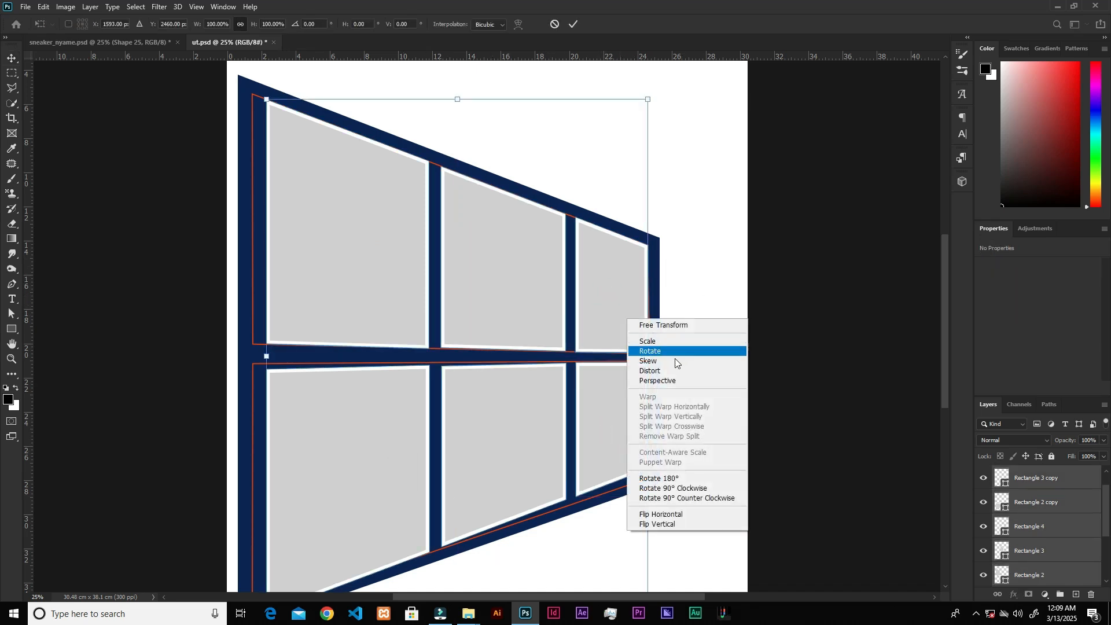
{"action": "left_click", "coordinate": [675, 363]}
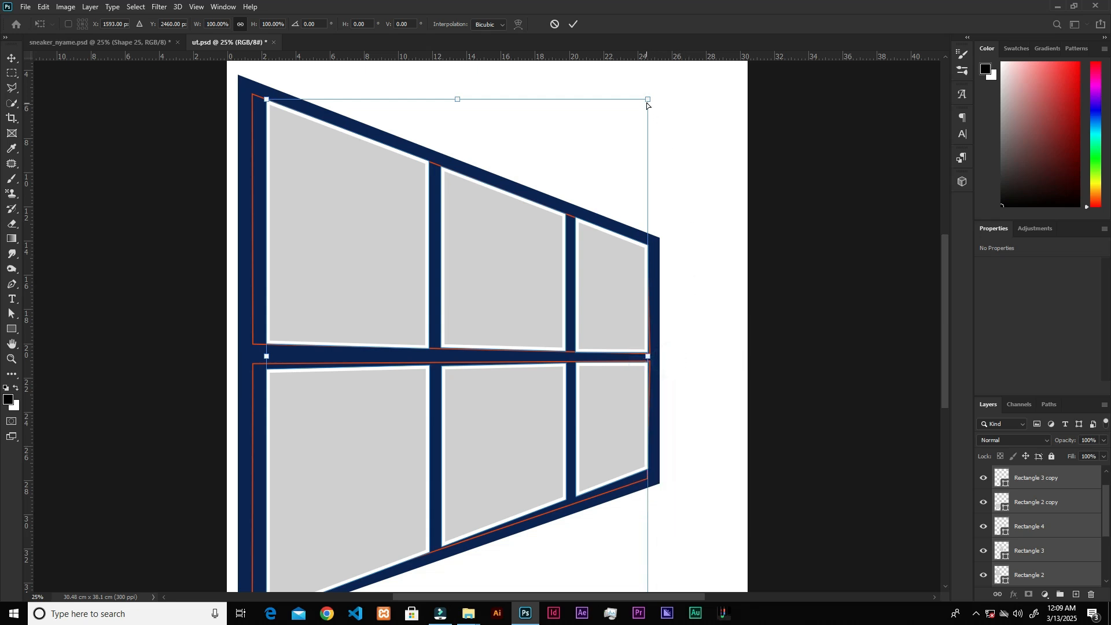
{"action": "left_click_drag", "start_coordinate": [647, 104], "coordinate": [646, 111]}
{"action": "left_click", "coordinate": [573, 24]}
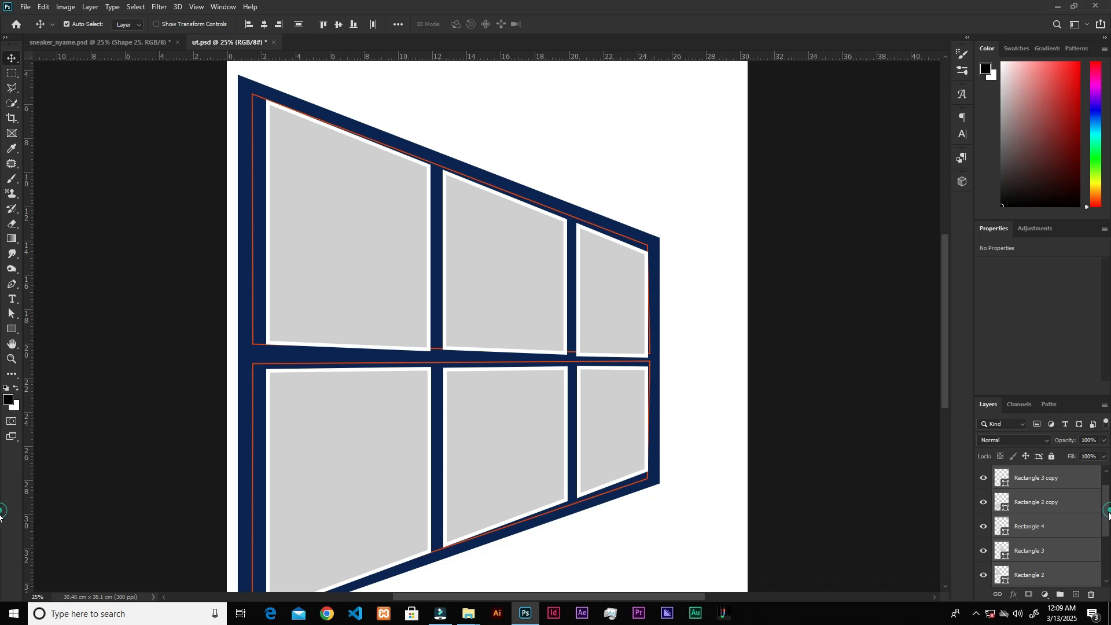
Step: Delete the two orange outline layers, Shape 1 and Shape 1 copy
{"action": "left_click_drag", "start_coordinate": [1108, 512], "coordinate": [1105, 524]}
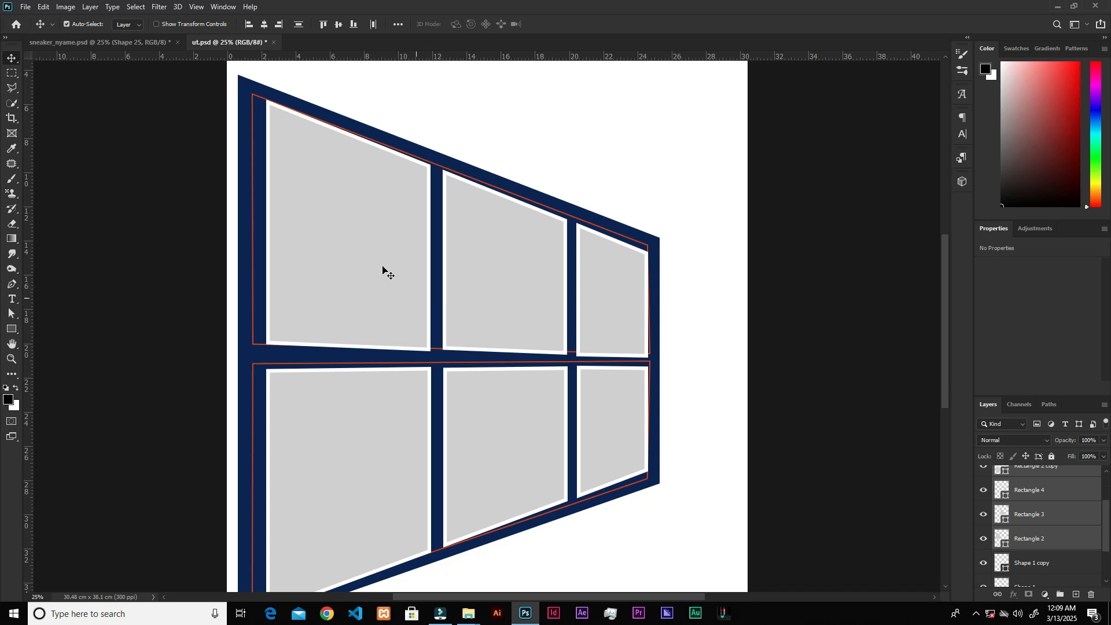
{"action": "left_click", "coordinate": [199, 243]}
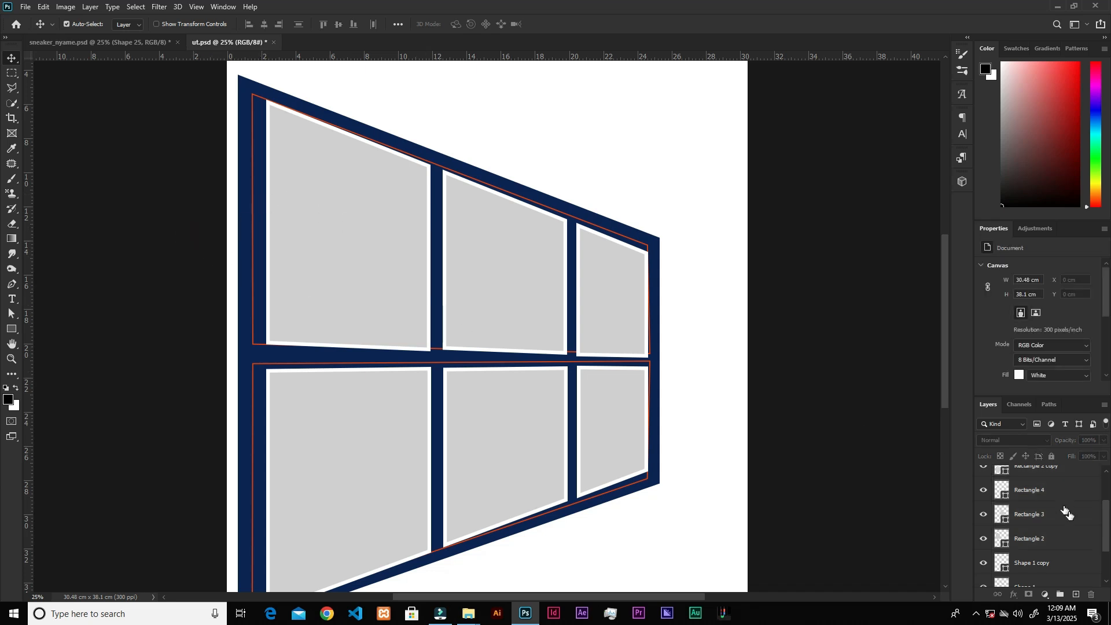
{"action": "left_click_drag", "start_coordinate": [1107, 521], "coordinate": [1099, 538]}
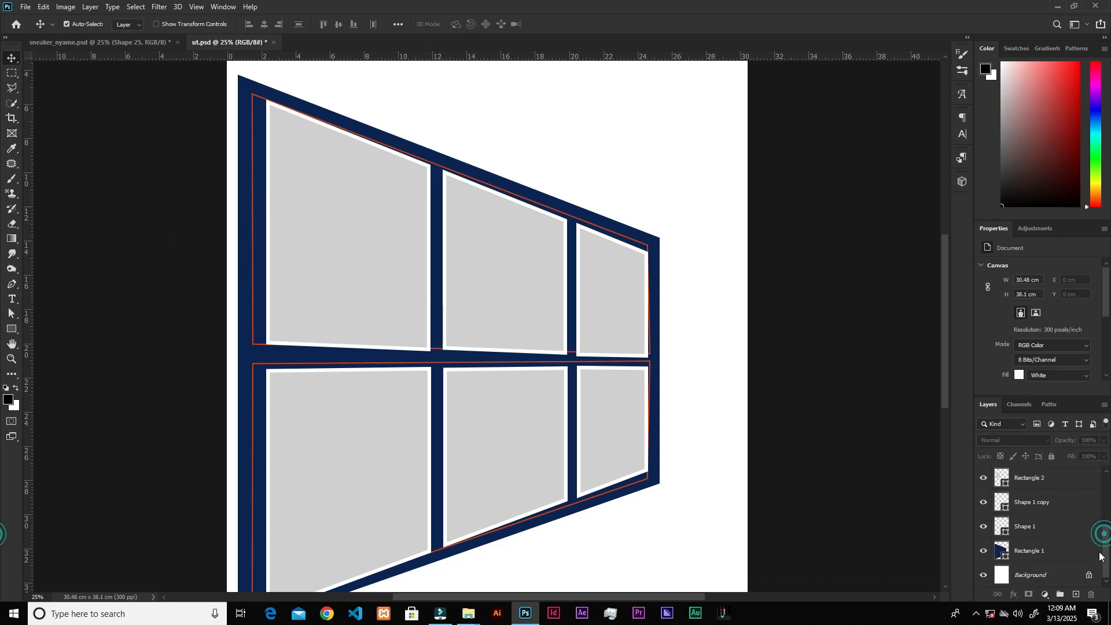
{"action": "left_click", "coordinate": [1031, 528]}
{"action": "left_click", "coordinate": [1042, 503], "text": "shift"}
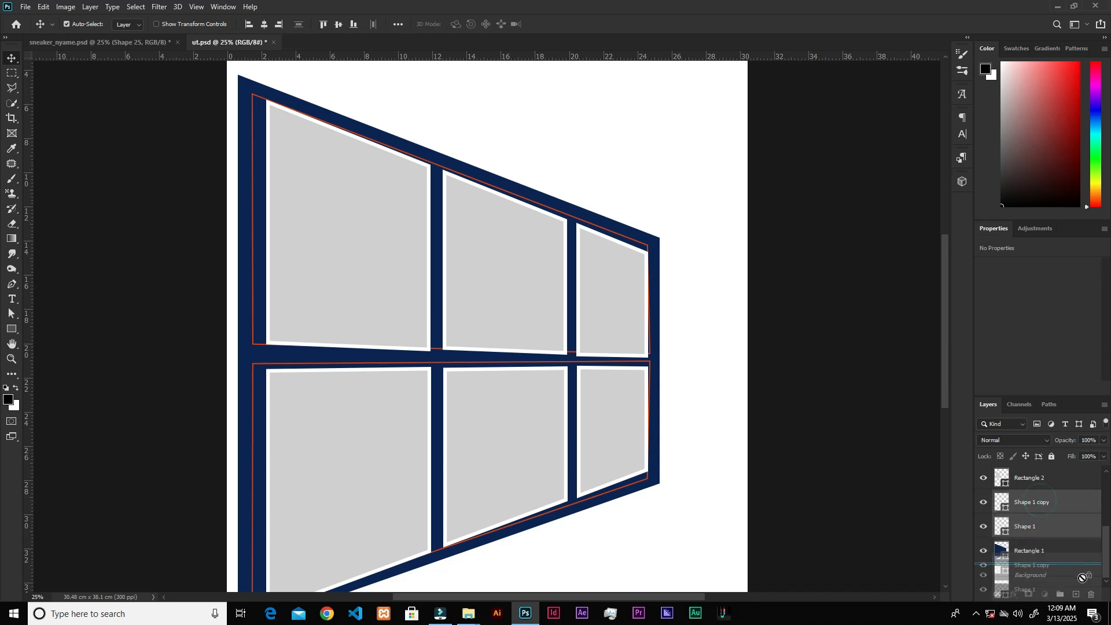
{"action": "key", "text": "Delete"}
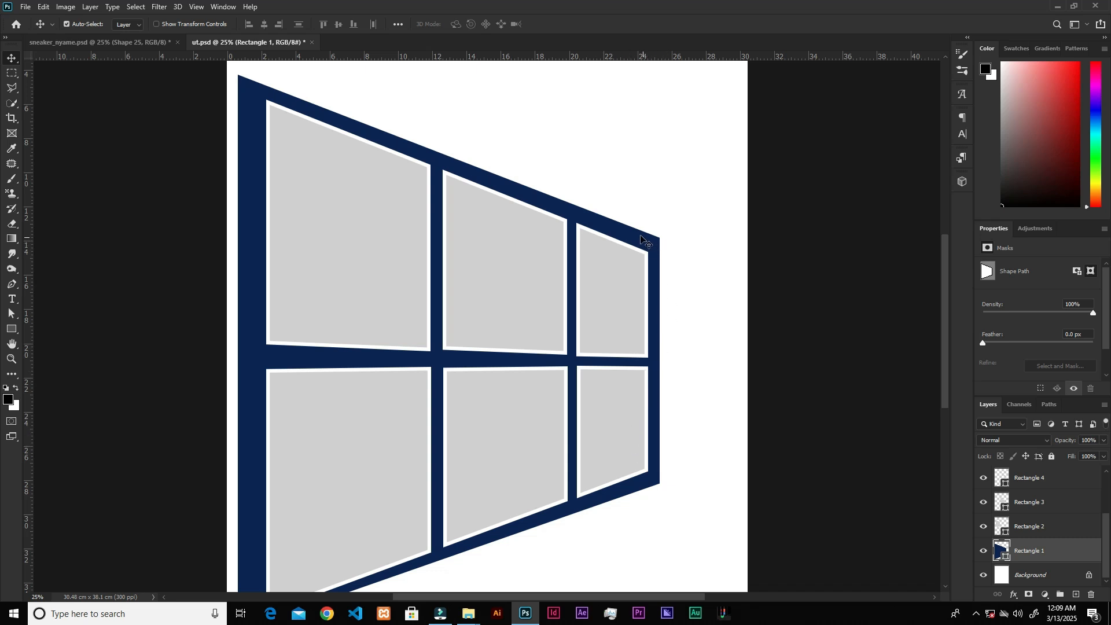
Step: Skew the navy backdrop by moving its upper-right corner slightly down and its lower-right corner slightly up, and apply the transform
{"action": "left_click", "coordinate": [879, 389]}
{"action": "left_click", "coordinate": [657, 250]}
{"action": "key", "text": "ctrl+t"}
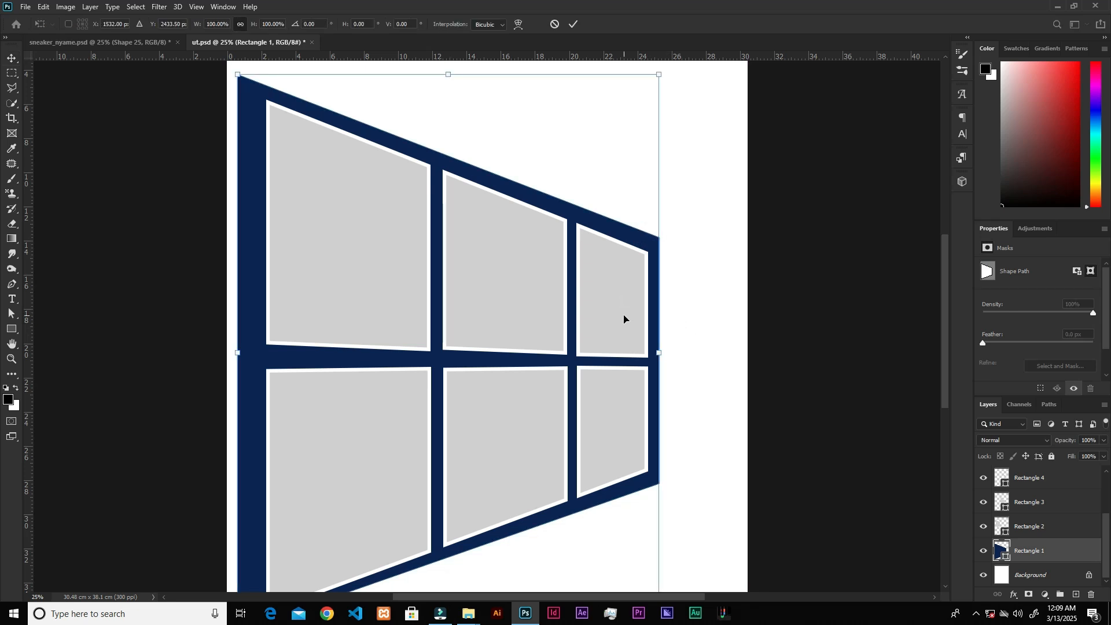
{"action": "right_click", "coordinate": [628, 323]}
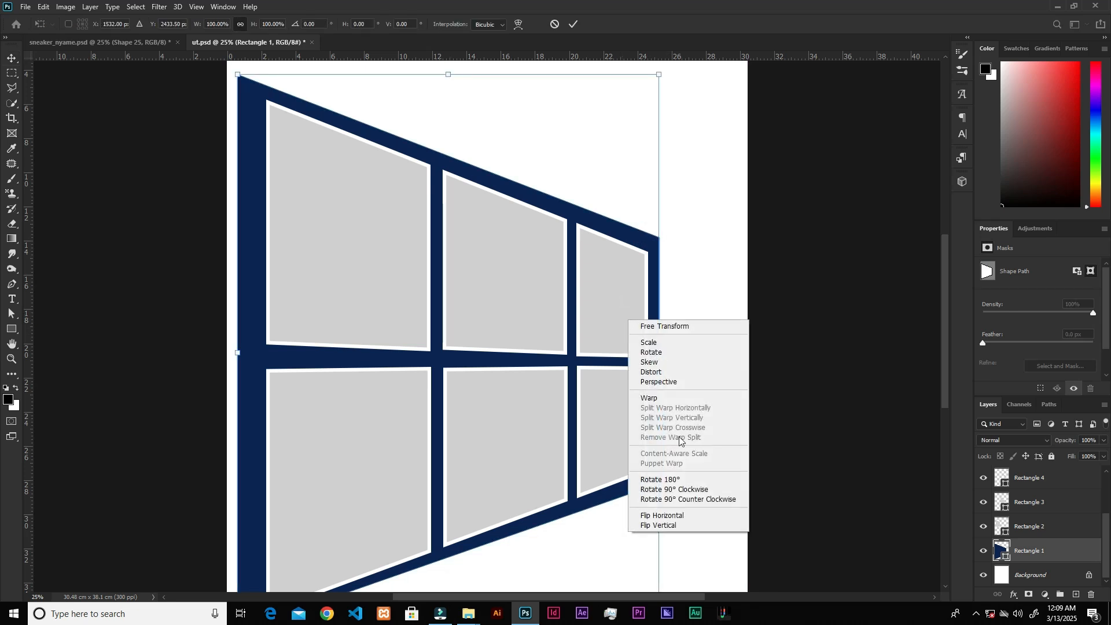
{"action": "left_click", "coordinate": [671, 363]}
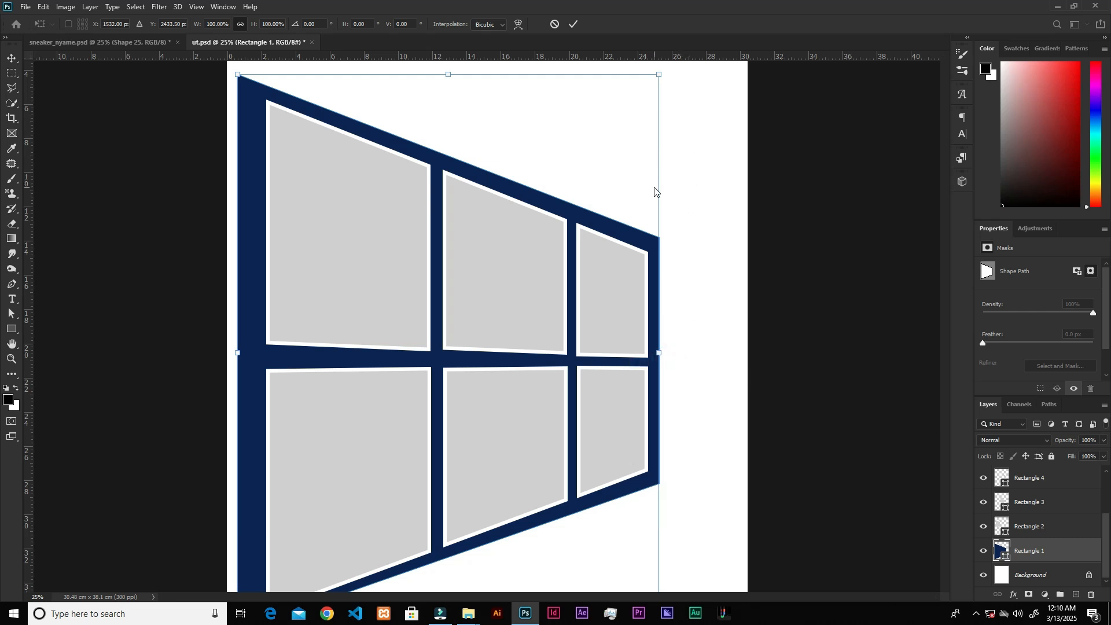
{"action": "key", "text": "ctrl+minus"}
{"action": "left_click_drag", "start_coordinate": [602, 159], "coordinate": [602, 168]}
{"action": "left_click_drag", "start_coordinate": [603, 529], "coordinate": [603, 523]}
{"action": "left_click_drag", "start_coordinate": [600, 168], "coordinate": [602, 171]}
{"action": "left_click_drag", "start_coordinate": [602, 523], "coordinate": [603, 520]}
{"action": "left_click_drag", "start_coordinate": [602, 171], "coordinate": [602, 174]}
{"action": "left_click", "coordinate": [573, 26]}
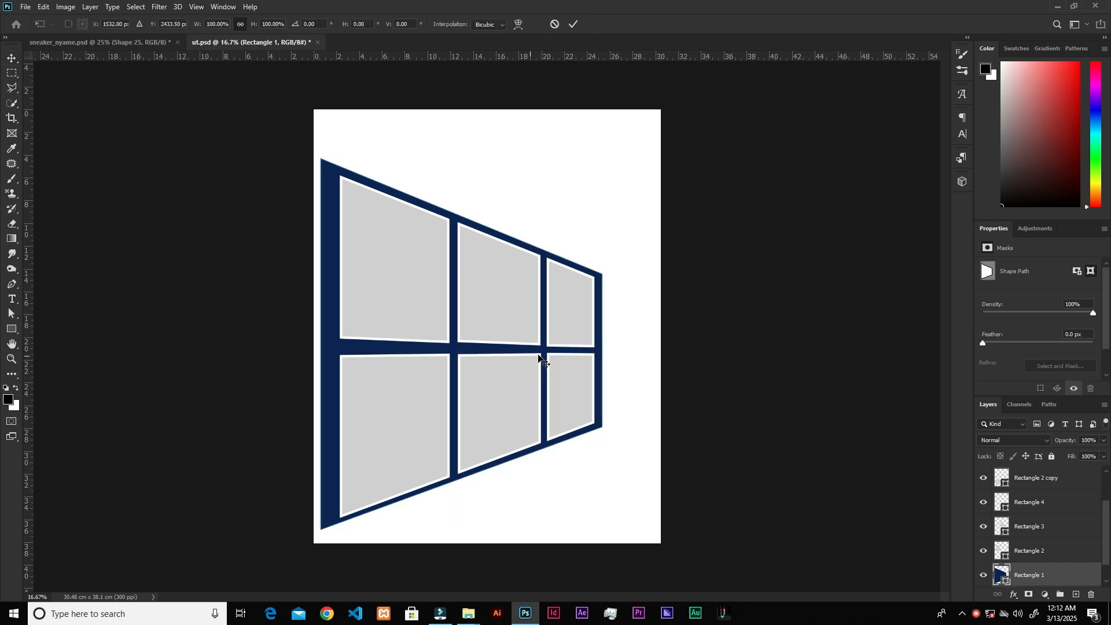
Step: Skew the navy backdrop by slightly lowering its lower-left corner to widen the border beneath the lower frames, and apply the transform
{"action": "right_click", "coordinate": [550, 355]}
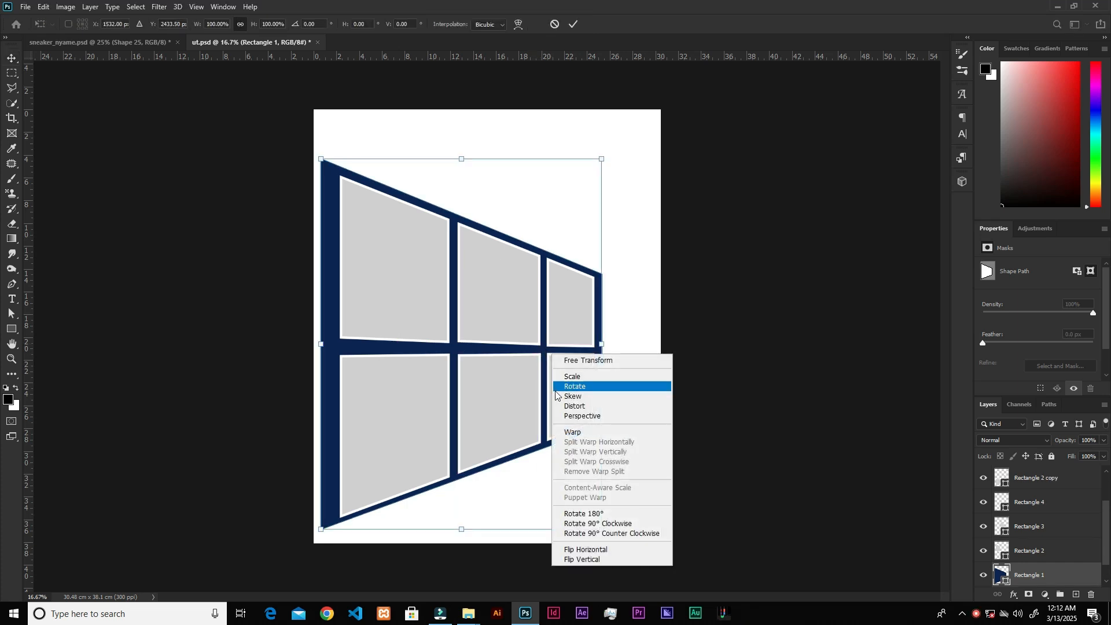
{"action": "left_click", "coordinate": [574, 397]}
{"action": "left_click_drag", "start_coordinate": [322, 531], "coordinate": [324, 540]}
{"action": "left_click", "coordinate": [574, 24]}
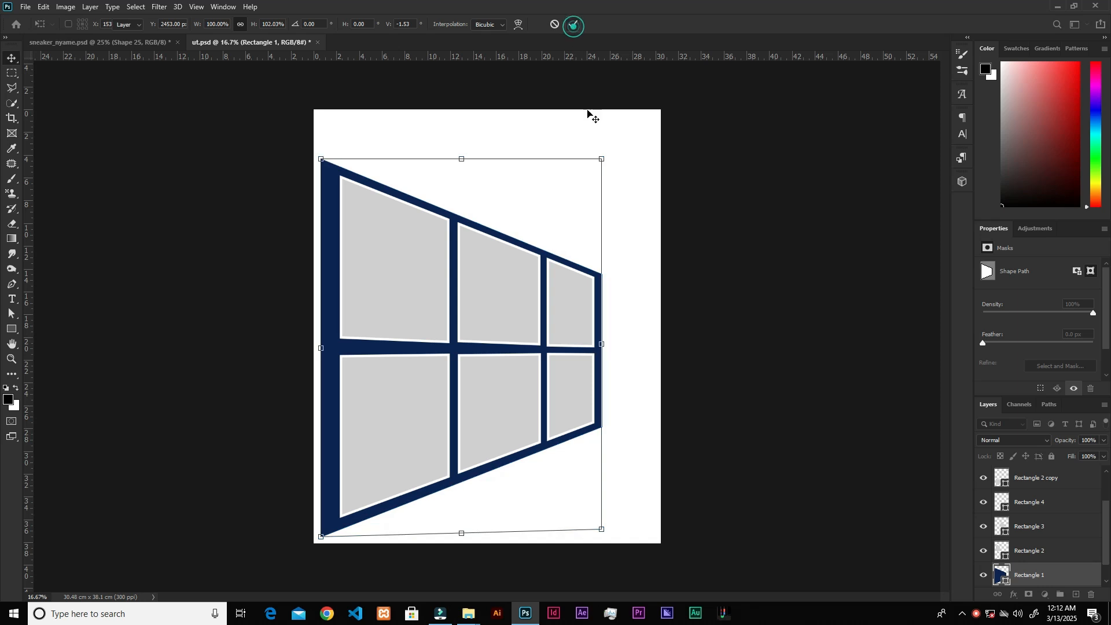
{"action": "key", "text": "ctrl+plus"}
{"action": "left_click_drag", "start_coordinate": [442, 355], "coordinate": [638, 417]}
{"action": "key", "text": "ctrl+minus"}
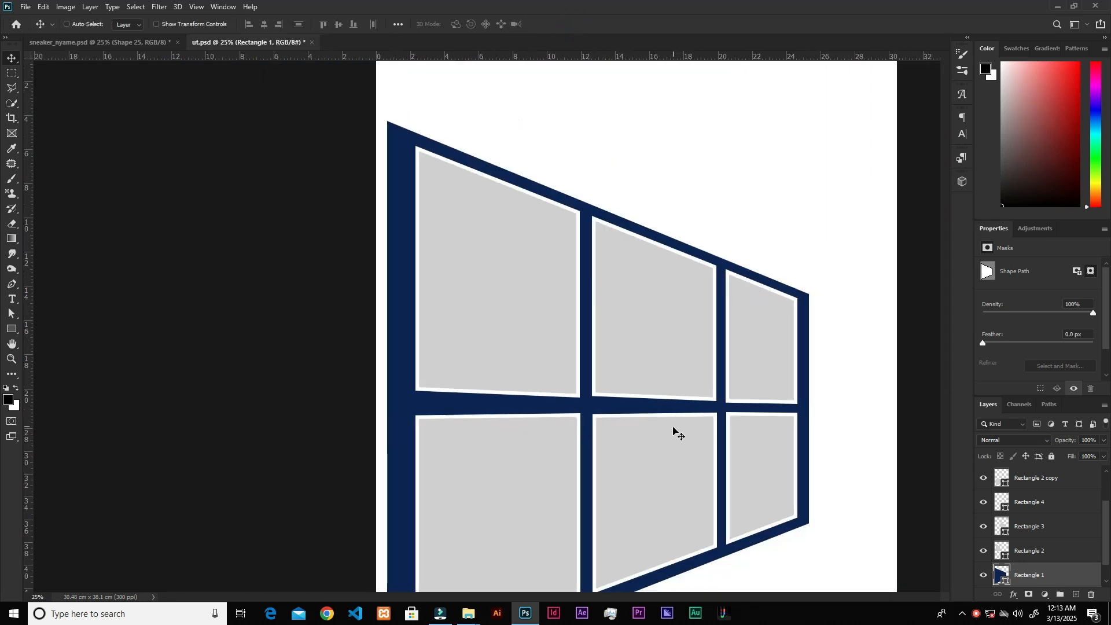
{"action": "key", "text": "ctrl+minus"}
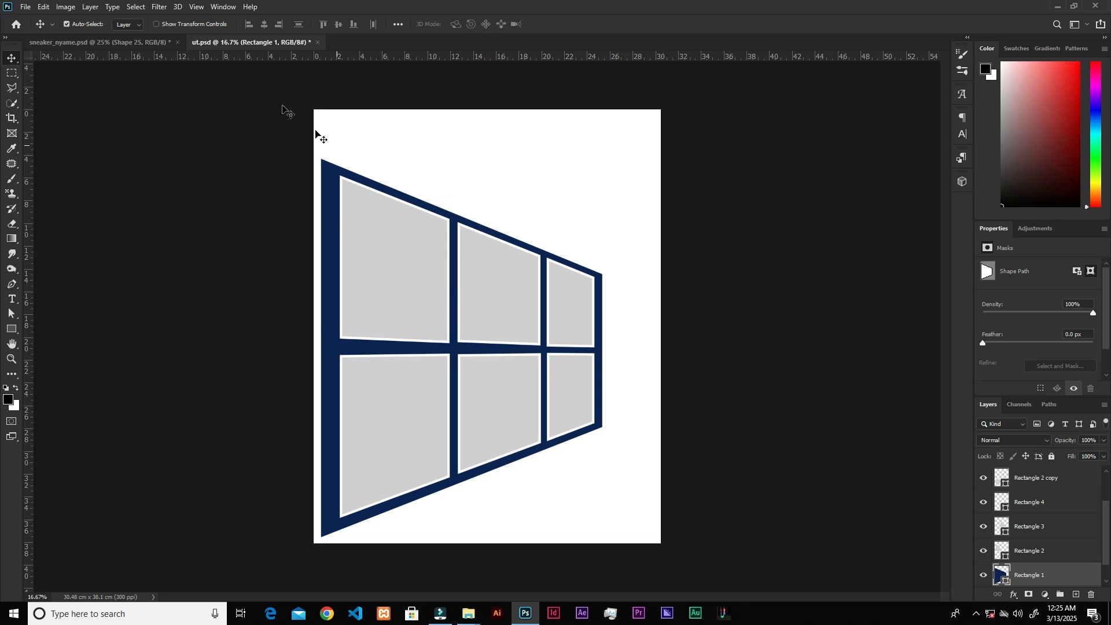
{"action": "left_click", "coordinate": [159, 7]}
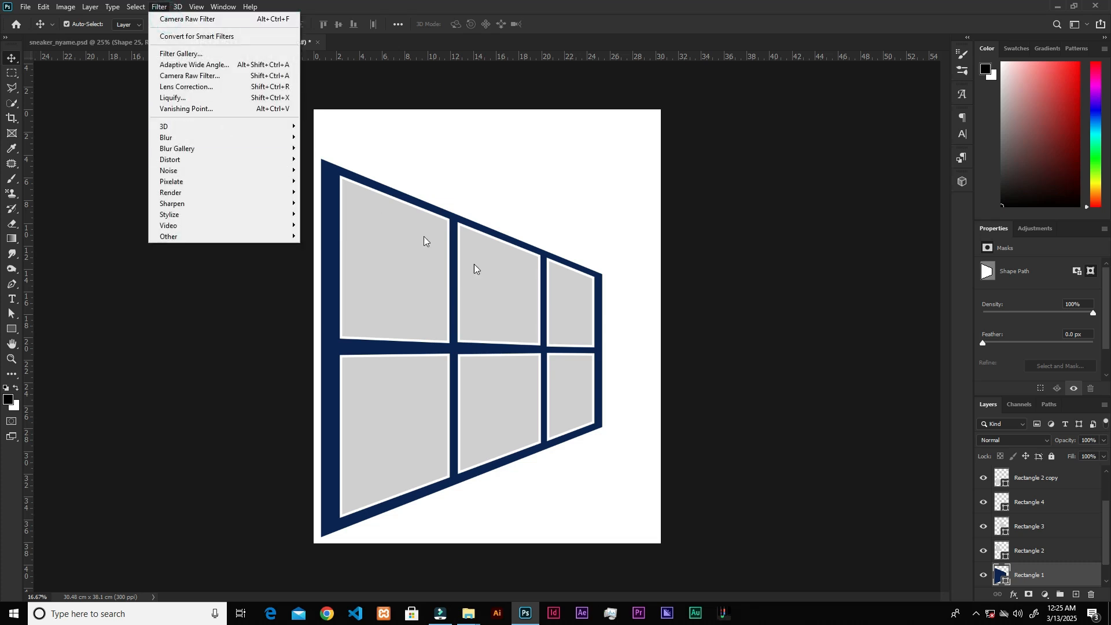
{"action": "left_click", "coordinate": [616, 376]}
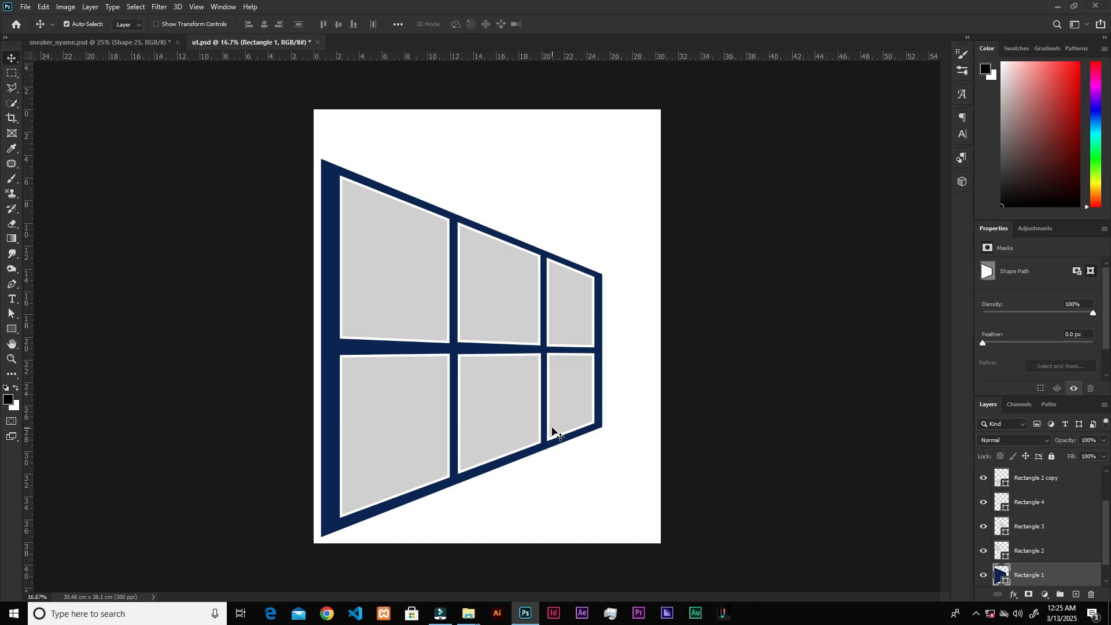
Step: Place the sneaker photo fa4c84b5661e3c369c9ddac4b1c8d29d from the sneaker folder directly above the upper-left frame's layer, Rectangle 2
{"action": "key", "text": "ctrl+plus"}
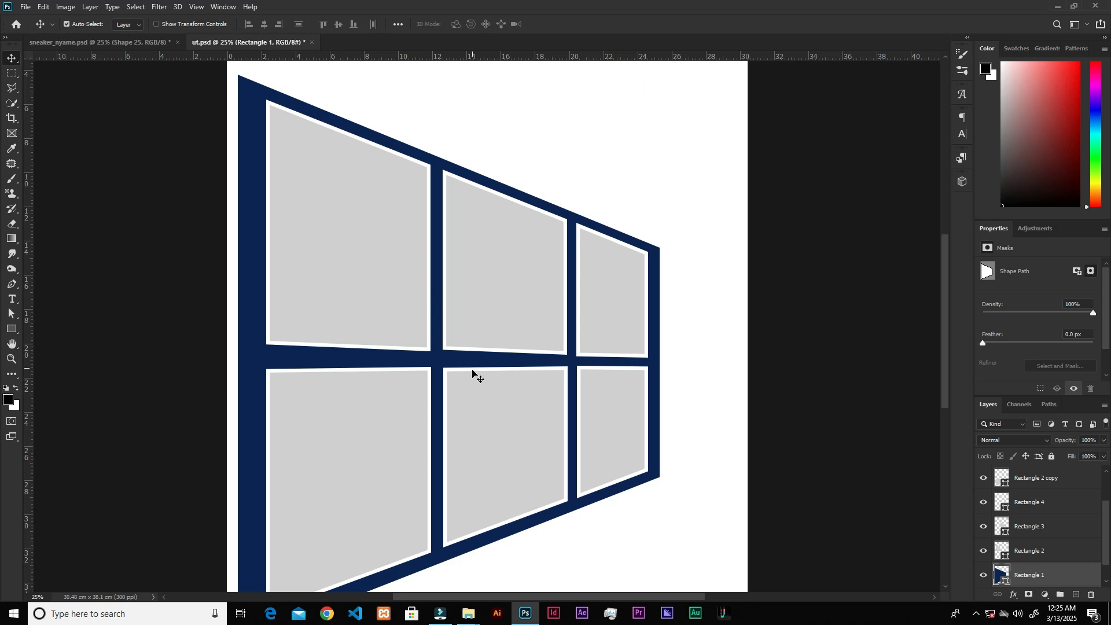
{"action": "left_click_drag", "start_coordinate": [494, 407], "coordinate": [576, 367]}
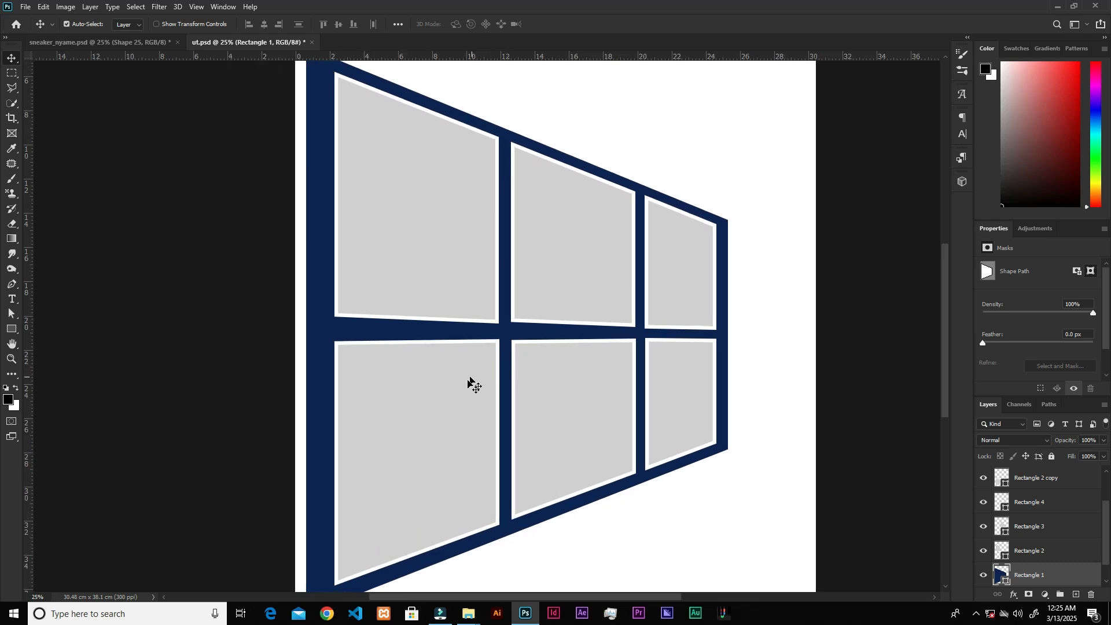
{"action": "left_click", "coordinate": [447, 252]}
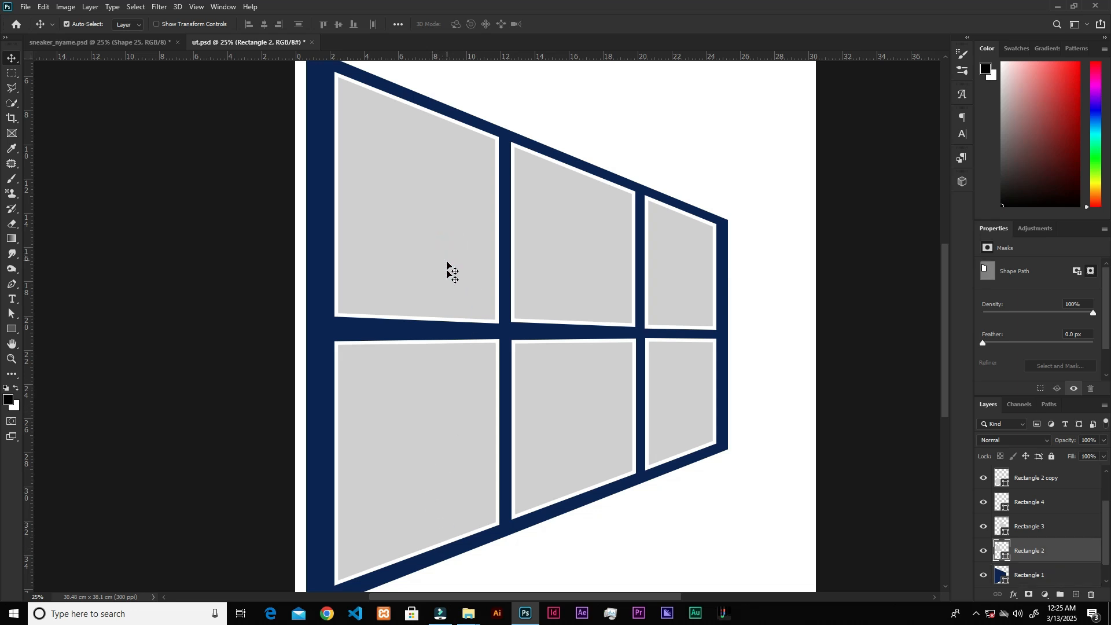
{"action": "mouse_move", "coordinate": [469, 612]}
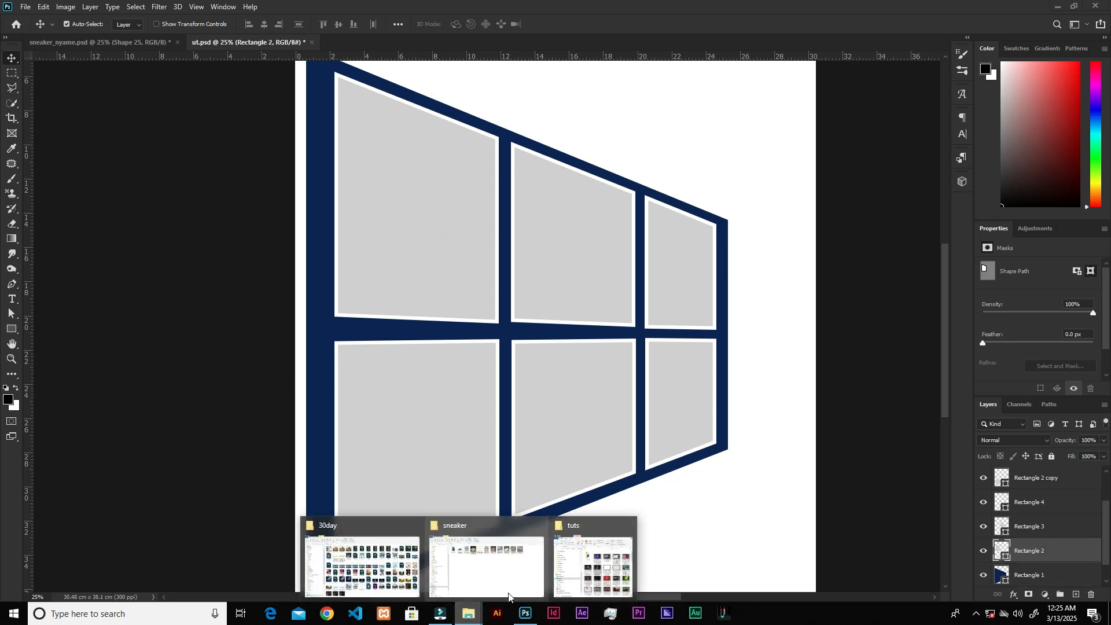
{"action": "left_click", "coordinate": [537, 570]}
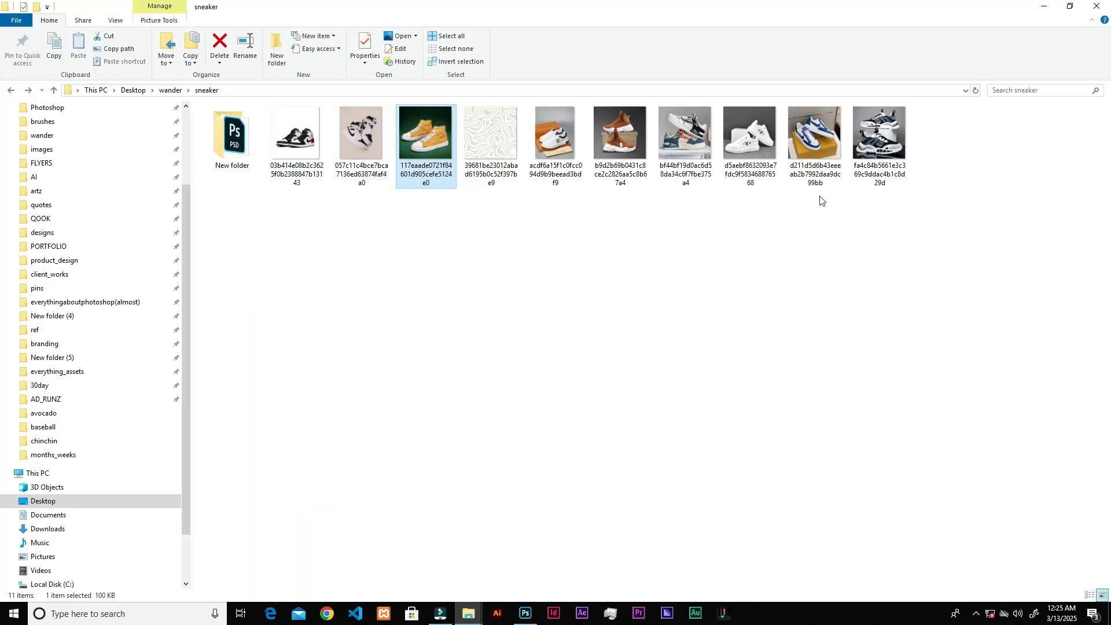
{"action": "left_click_drag", "start_coordinate": [881, 150], "coordinate": [591, 445]}
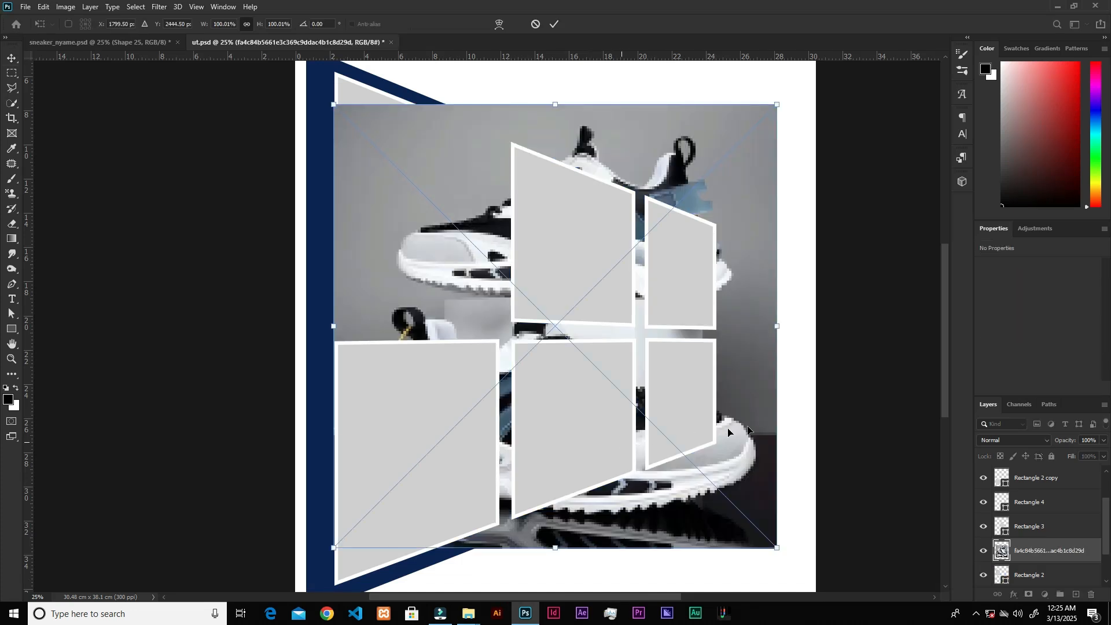
Step: Scale the placed photo to about 55% over the upper-left frame, and clip it to that frame with a clipping mask
{"action": "left_click_drag", "start_coordinate": [778, 550], "coordinate": [506, 320]}
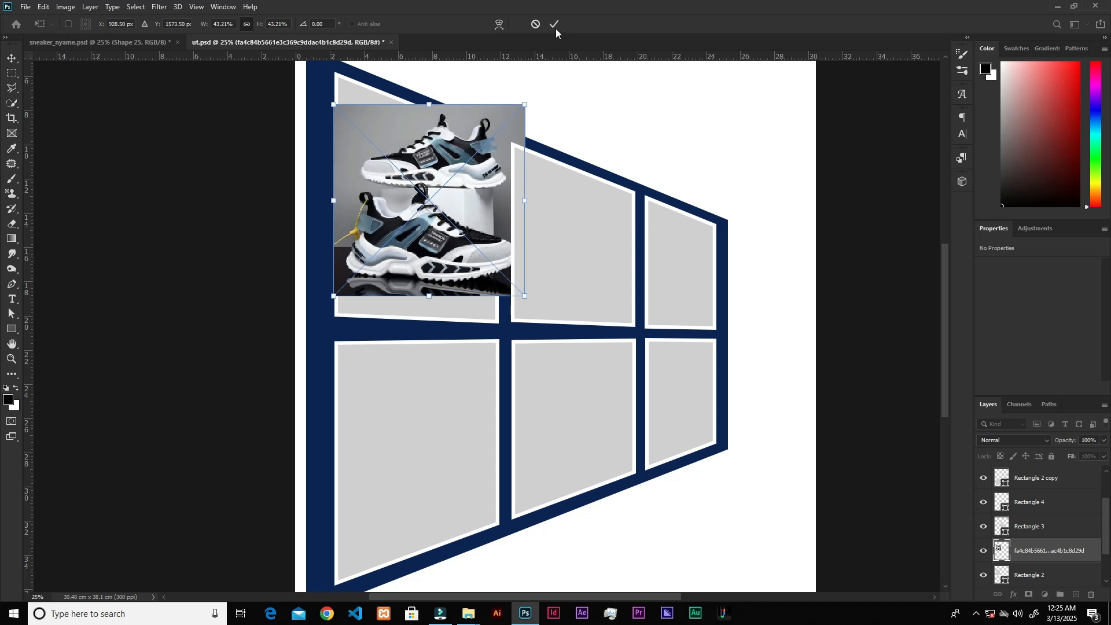
{"action": "left_click_drag", "start_coordinate": [427, 173], "coordinate": [429, 141]}
{"action": "left_click_drag", "start_coordinate": [468, 193], "coordinate": [474, 305]}
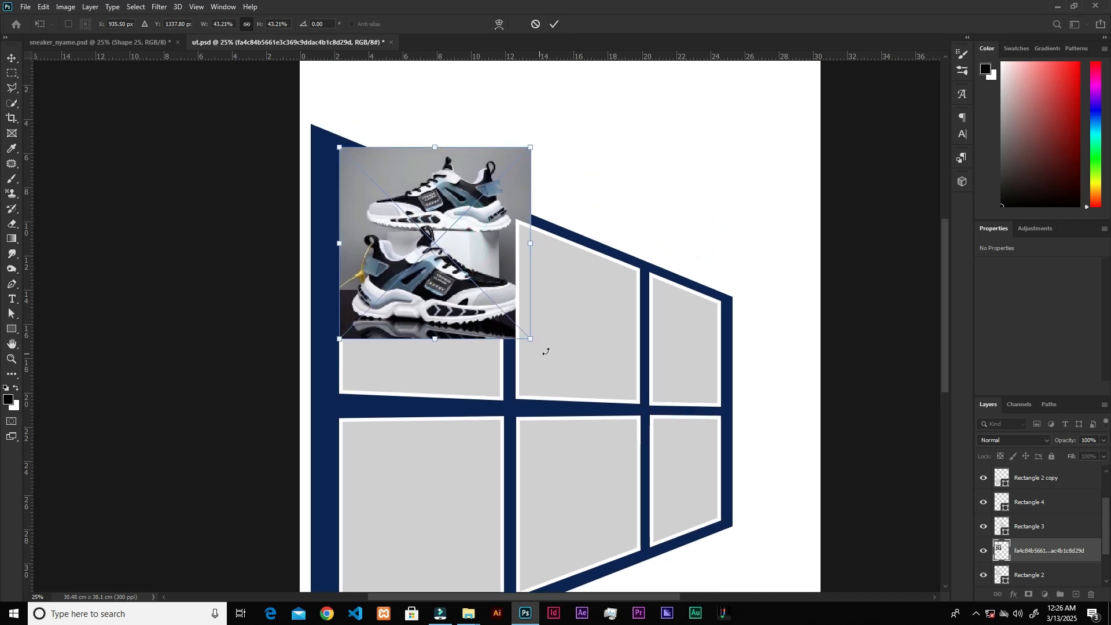
{"action": "left_click_drag", "start_coordinate": [531, 340], "coordinate": [583, 391]}
{"action": "left_click", "coordinate": [553, 25]}
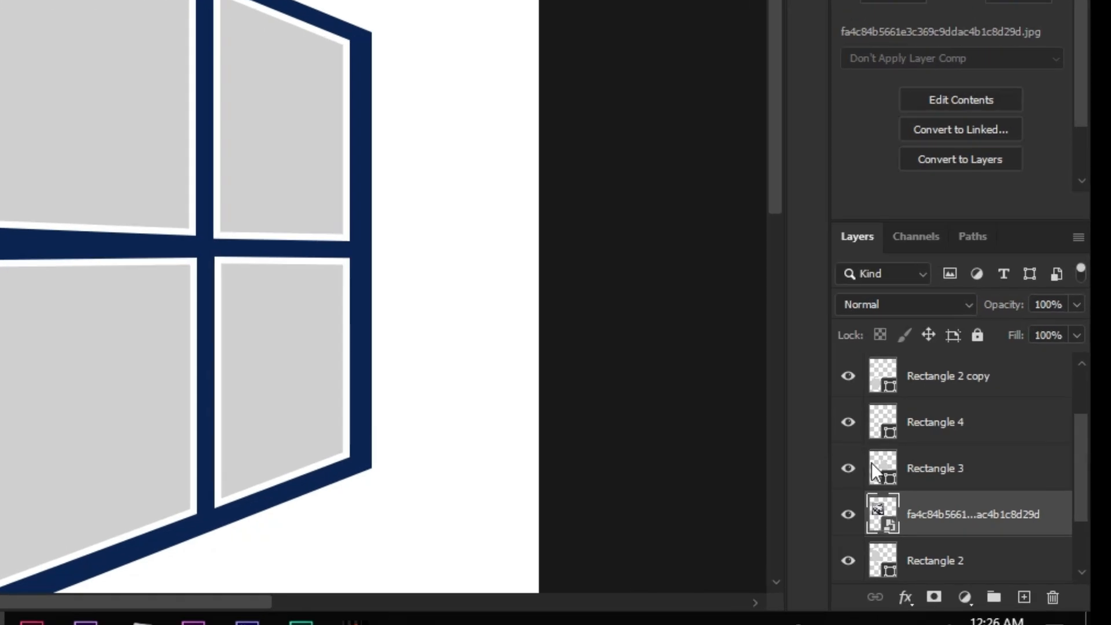
{"action": "right_click", "coordinate": [944, 515]}
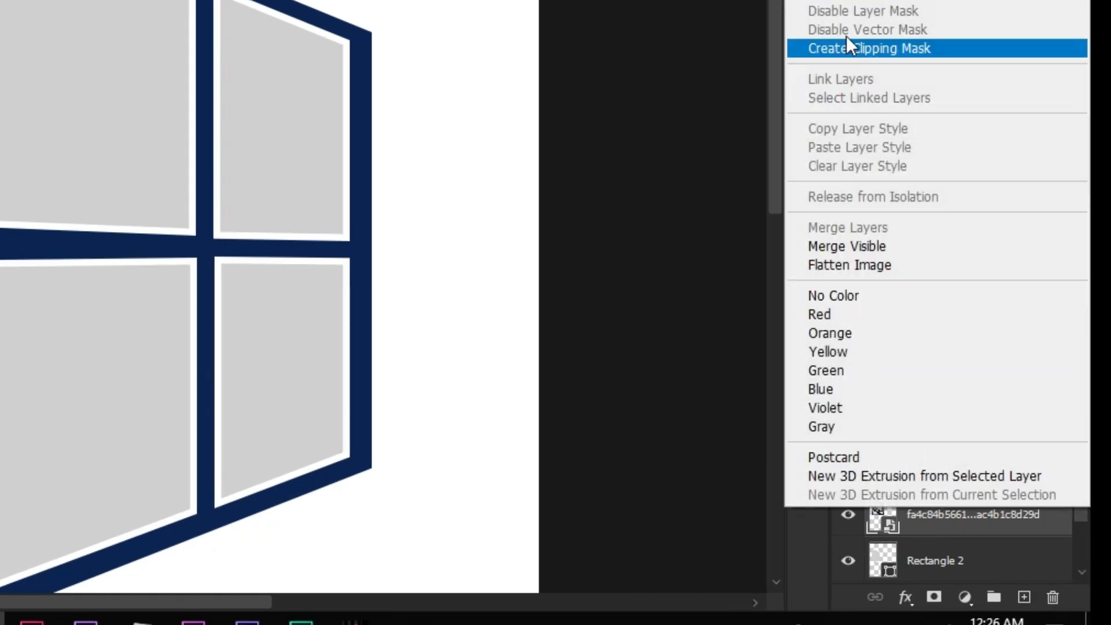
{"action": "left_click", "coordinate": [844, 46]}
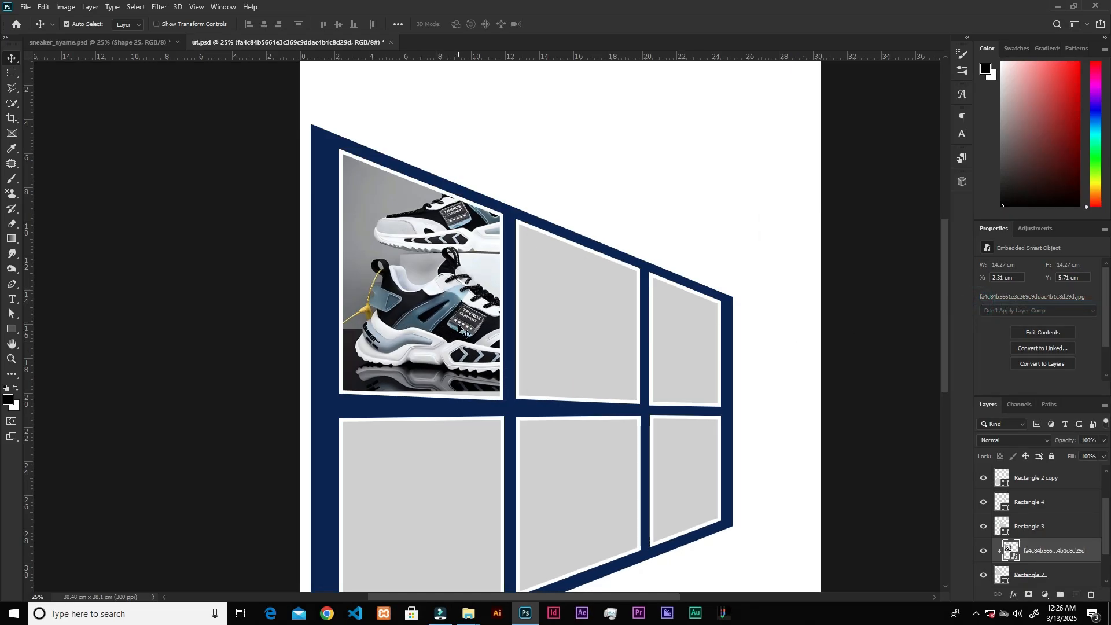
Step: Skew the clipped photo by moving its right-hand corners to match the upper-left frame's slanted edges and width, and apply the transform
{"action": "key", "text": "ctrl"}
{"action": "key", "text": "ctrl+t"}
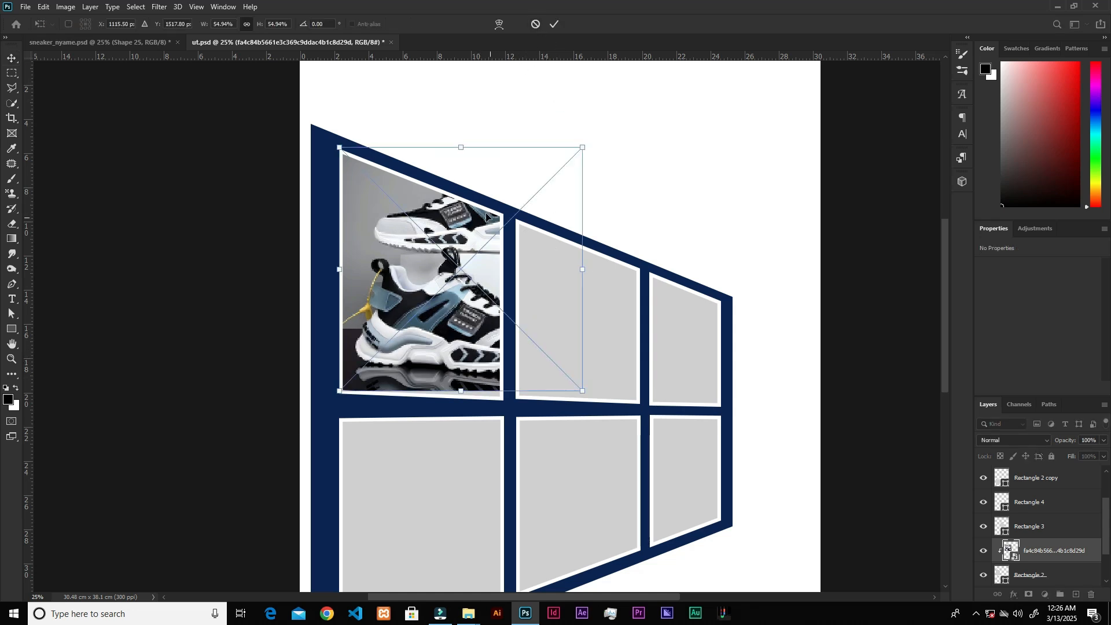
{"action": "right_click", "coordinate": [537, 214]}
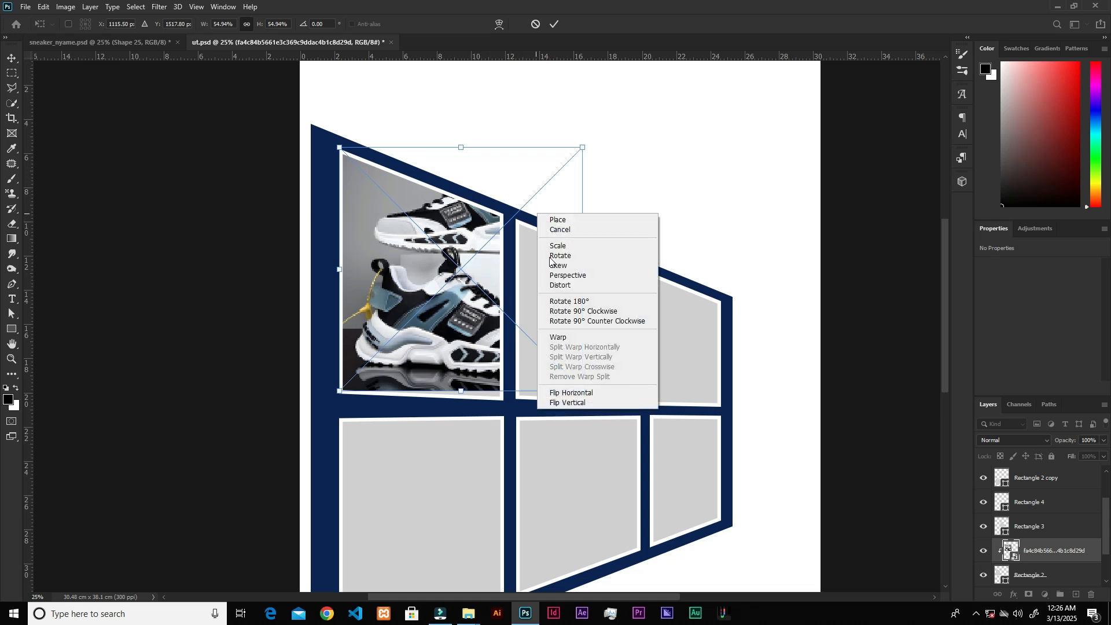
{"action": "left_click", "coordinate": [567, 265]}
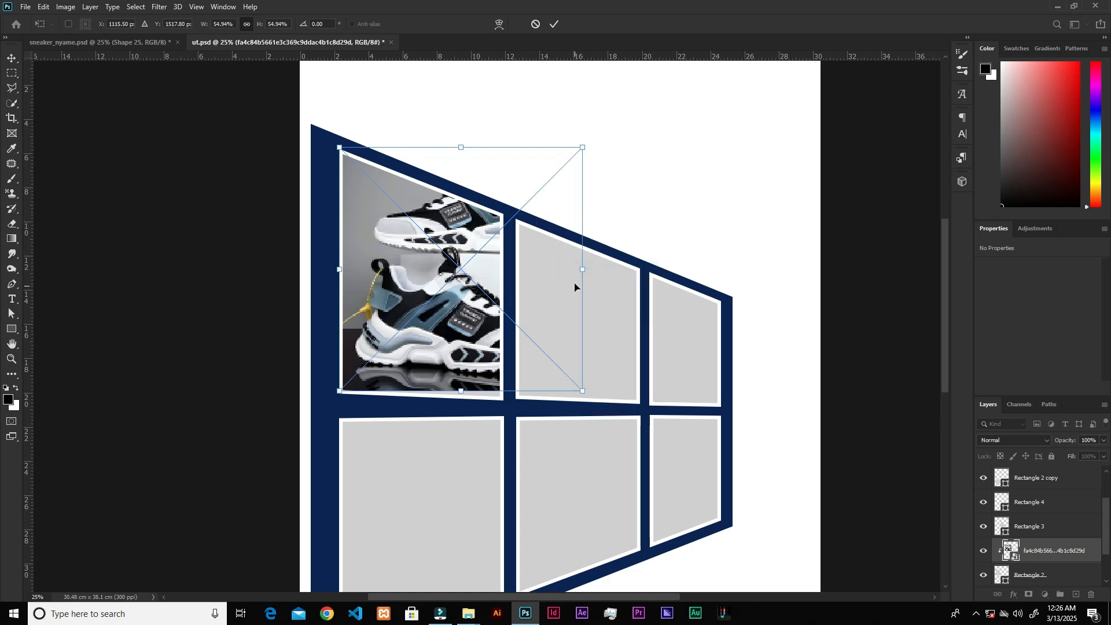
{"action": "left_click_drag", "start_coordinate": [583, 148], "coordinate": [572, 241]}
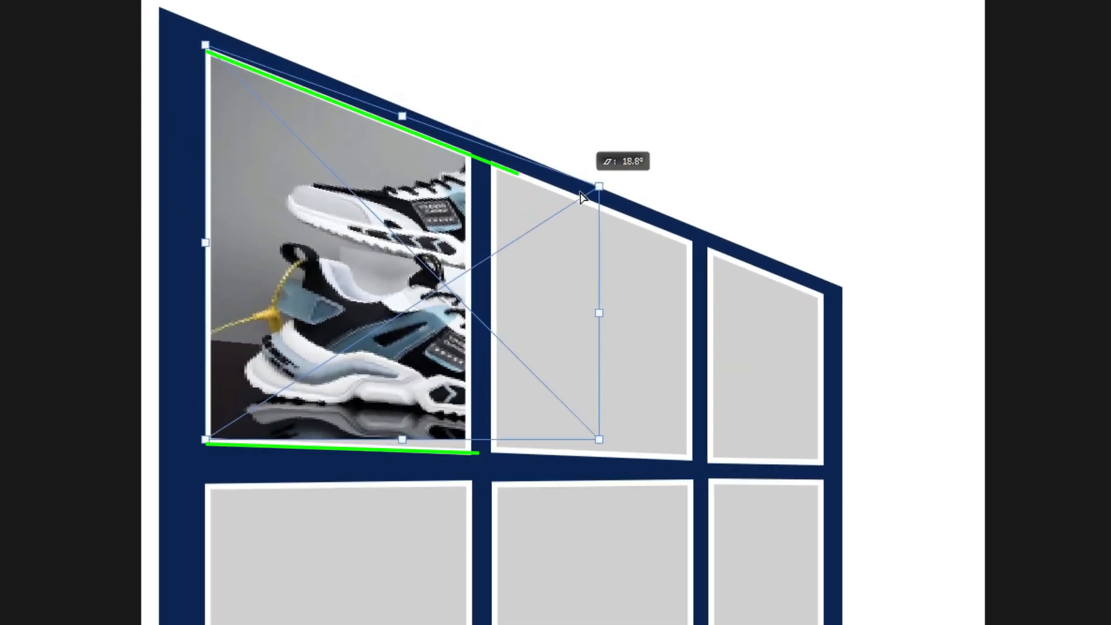
{"action": "left_click_drag", "start_coordinate": [581, 197], "coordinate": [583, 217]}
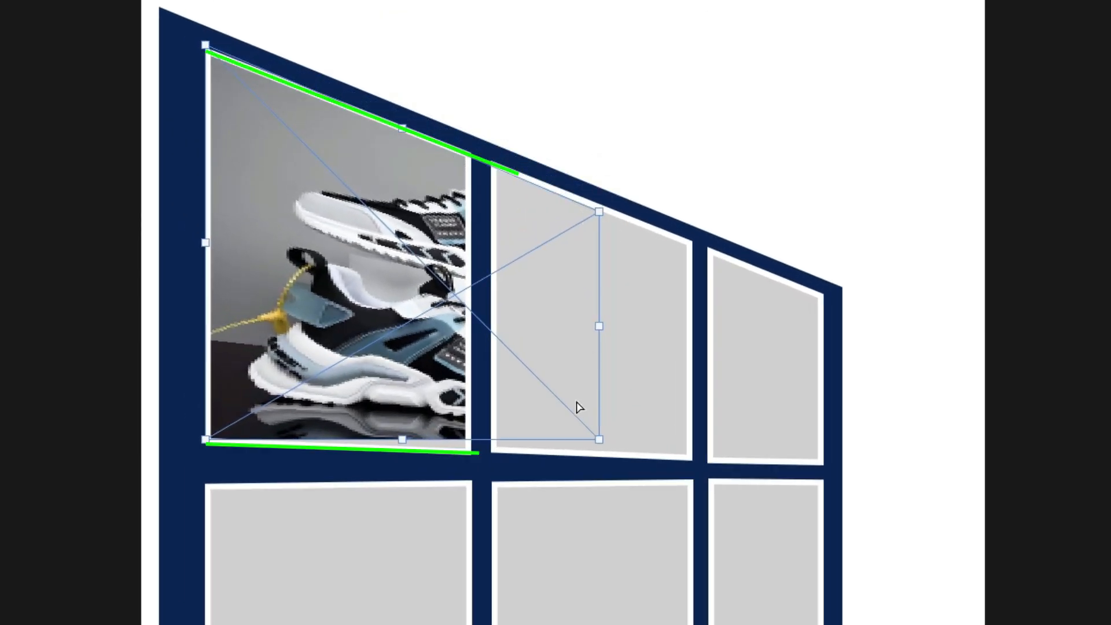
{"action": "left_click_drag", "start_coordinate": [599, 440], "coordinate": [600, 463]}
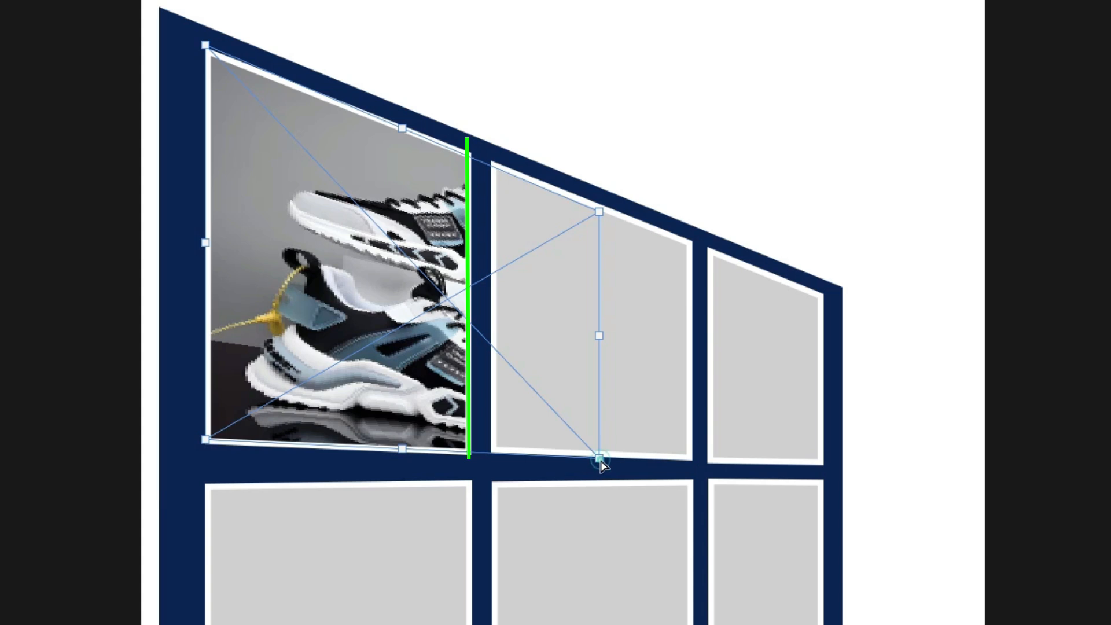
{"action": "left_click_drag", "start_coordinate": [600, 462], "coordinate": [469, 464]}
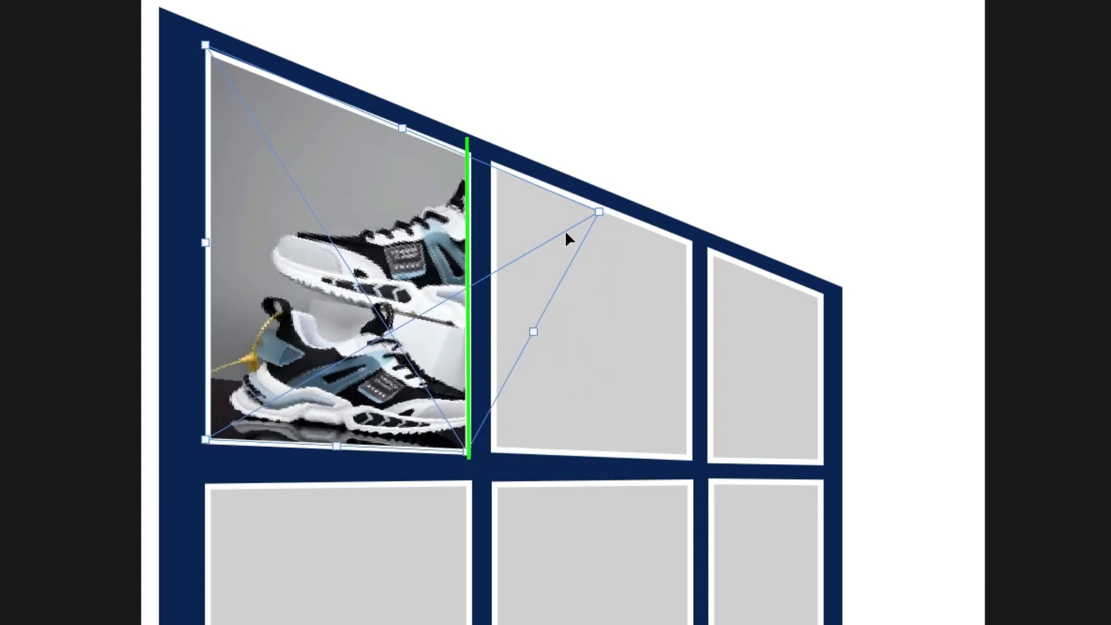
{"action": "left_click_drag", "start_coordinate": [600, 216], "coordinate": [468, 164]}
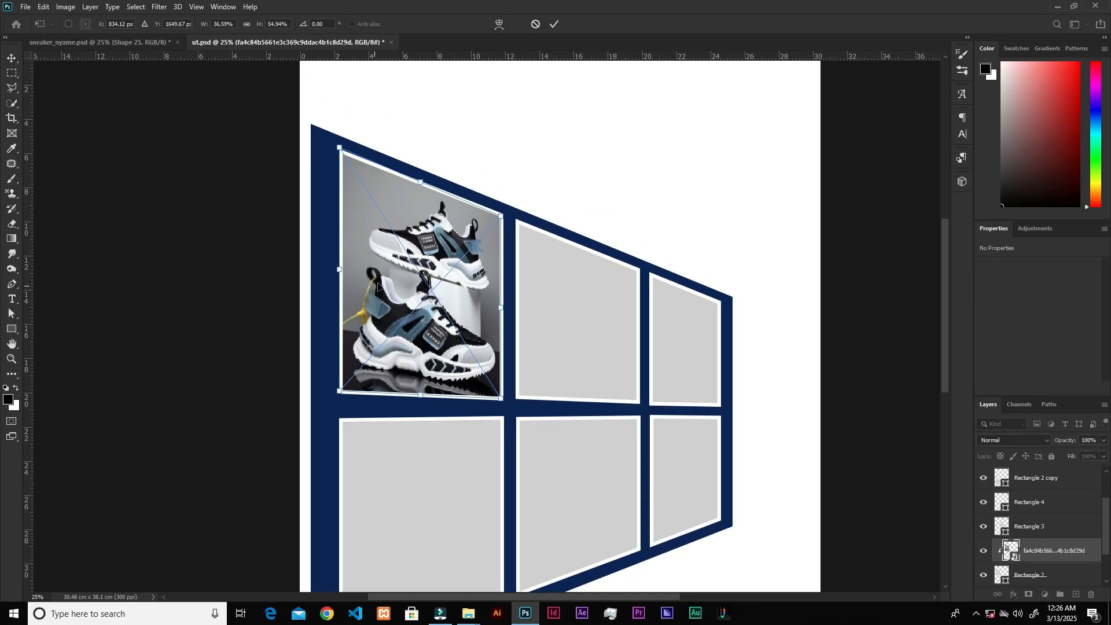
{"action": "left_click", "coordinate": [554, 24]}
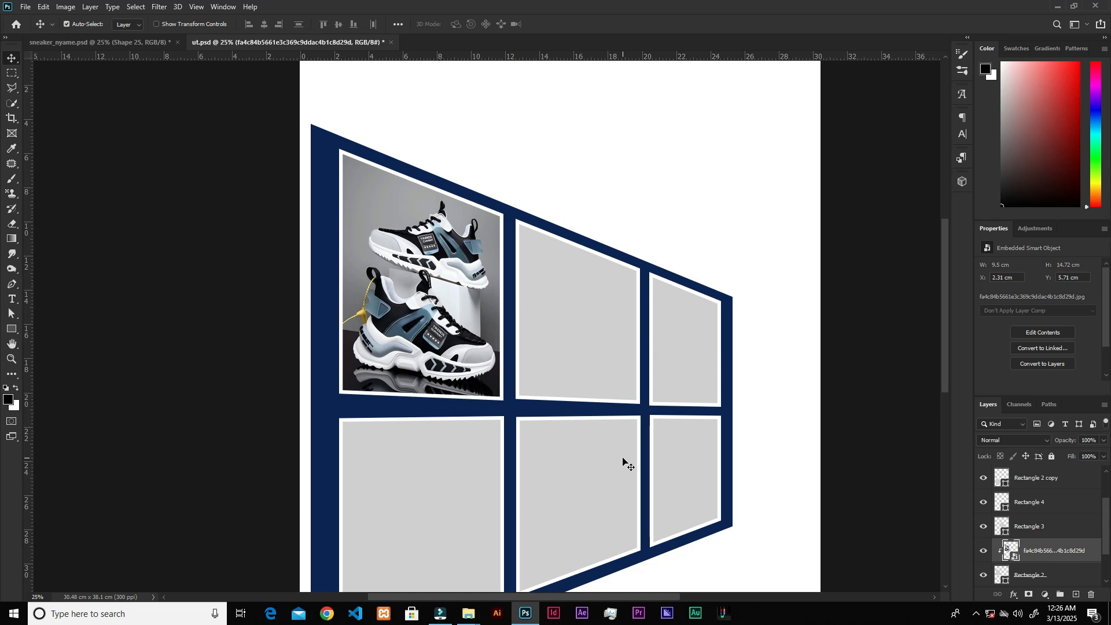
Step: Link the clipped photo layer with its frame layer, Rectangle 2
{"action": "scroll", "coordinate": [1049, 537], "scroll_direction": "down", "scroll_amount": 1}
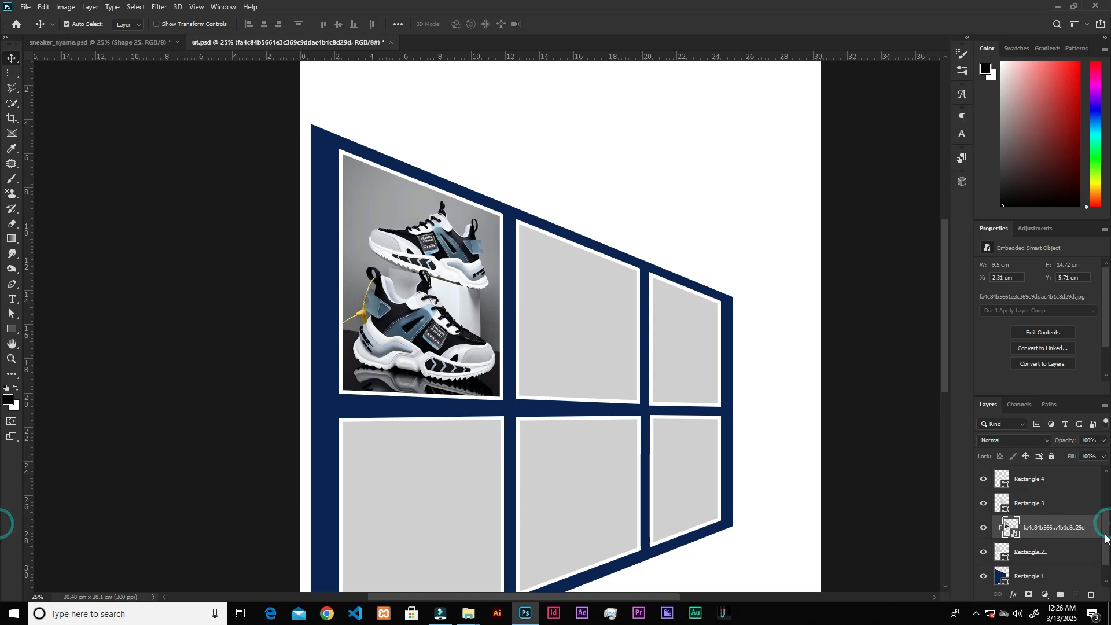
{"action": "left_click", "coordinate": [1054, 553], "text": "ctrl"}
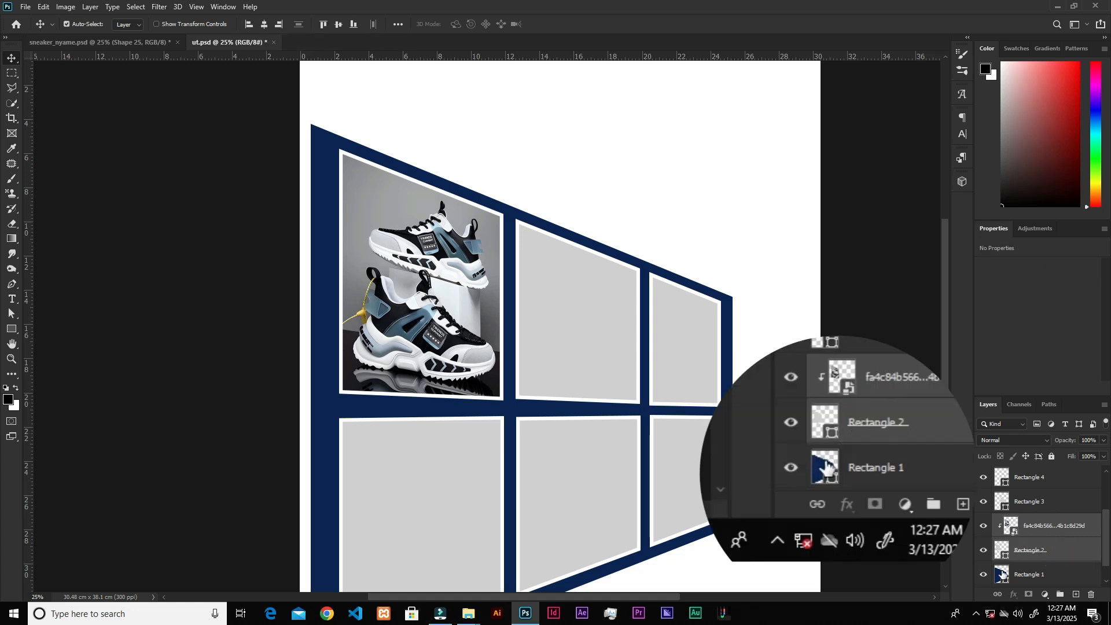
{"action": "left_click", "coordinate": [998, 596]}
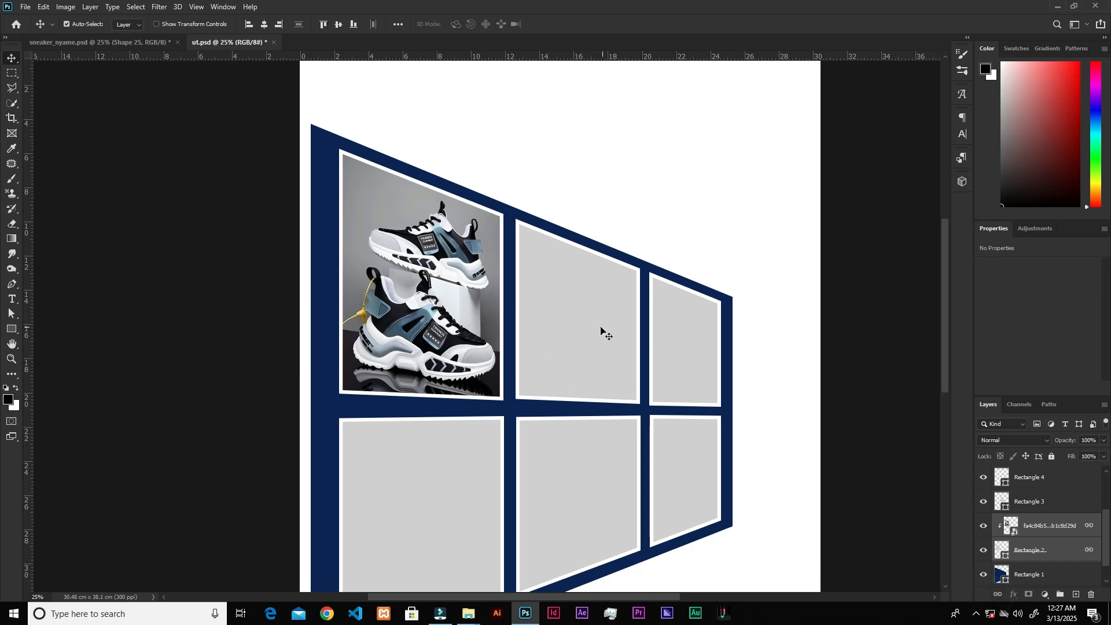
Step: Place the sneaker photo b9d2b69b0431c8ce2c2826aa5c8b67a4 directly above the frame layer Rectangle 3, scaled to about 10.4 cm square
{"action": "left_click", "coordinate": [587, 307]}
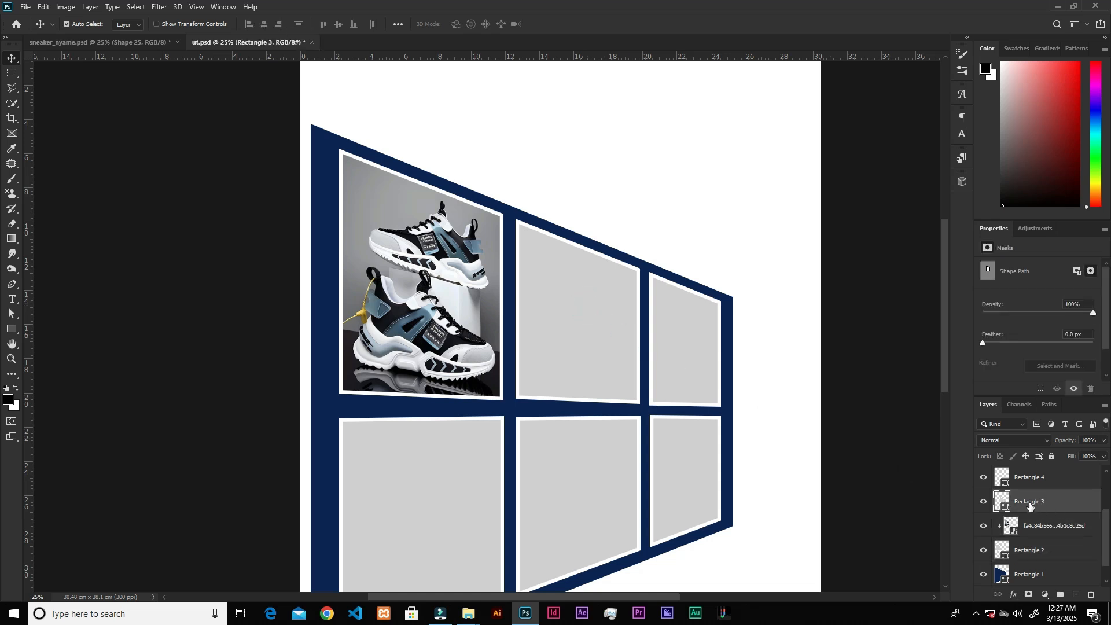
{"action": "scroll", "coordinate": [1023, 505], "scroll_direction": "down", "scroll_amount": 1}
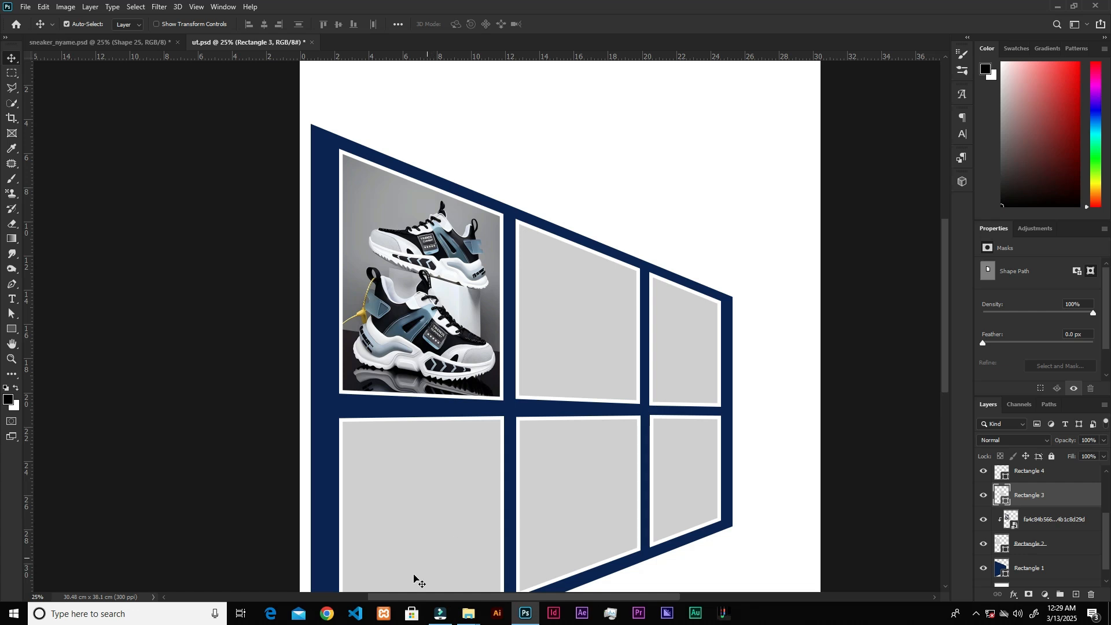
{"action": "mouse_move", "coordinate": [469, 615]}
{"action": "left_click", "coordinate": [491, 551]}
{"action": "left_click_drag", "start_coordinate": [622, 148], "coordinate": [637, 422]}
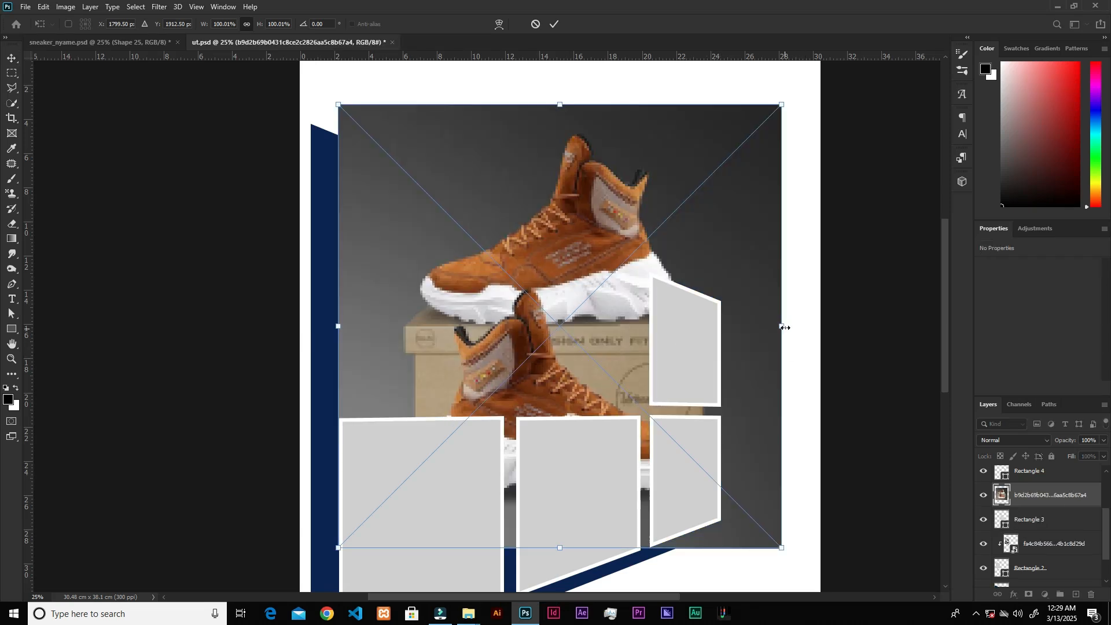
{"action": "left_click_drag", "start_coordinate": [783, 325], "coordinate": [649, 322]}
{"action": "left_click", "coordinate": [554, 24]}
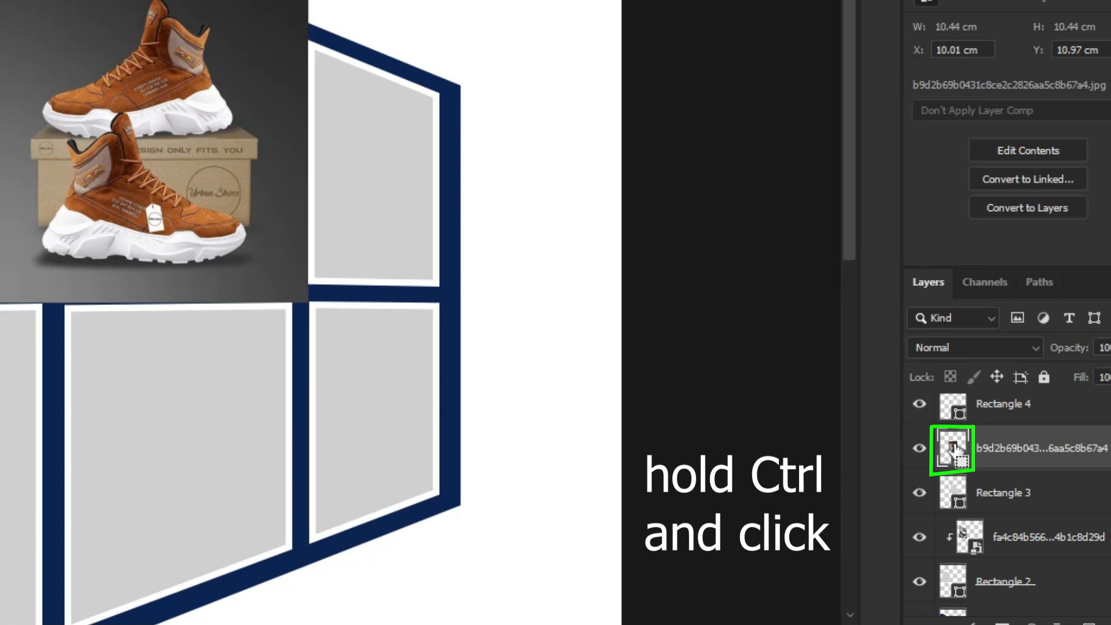
Step: Load the placed photo's outline as a selection, copy its content to the clipboard, and delete its layer
{"action": "left_click", "coordinate": [951, 443], "text": "ctrl"}
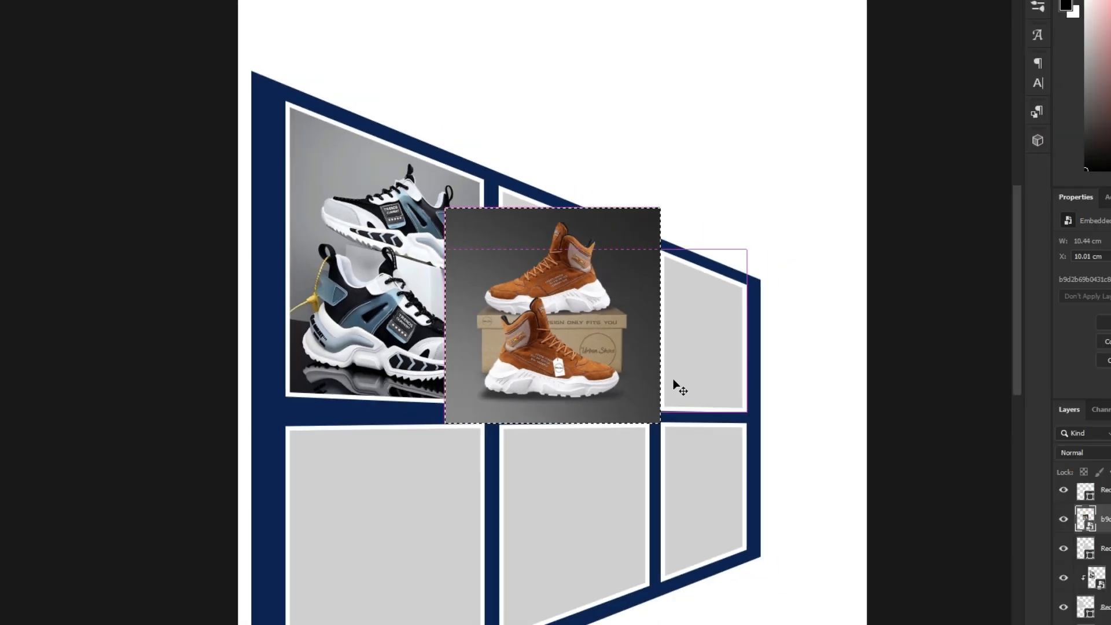
{"action": "key", "text": "ctrl+c"}
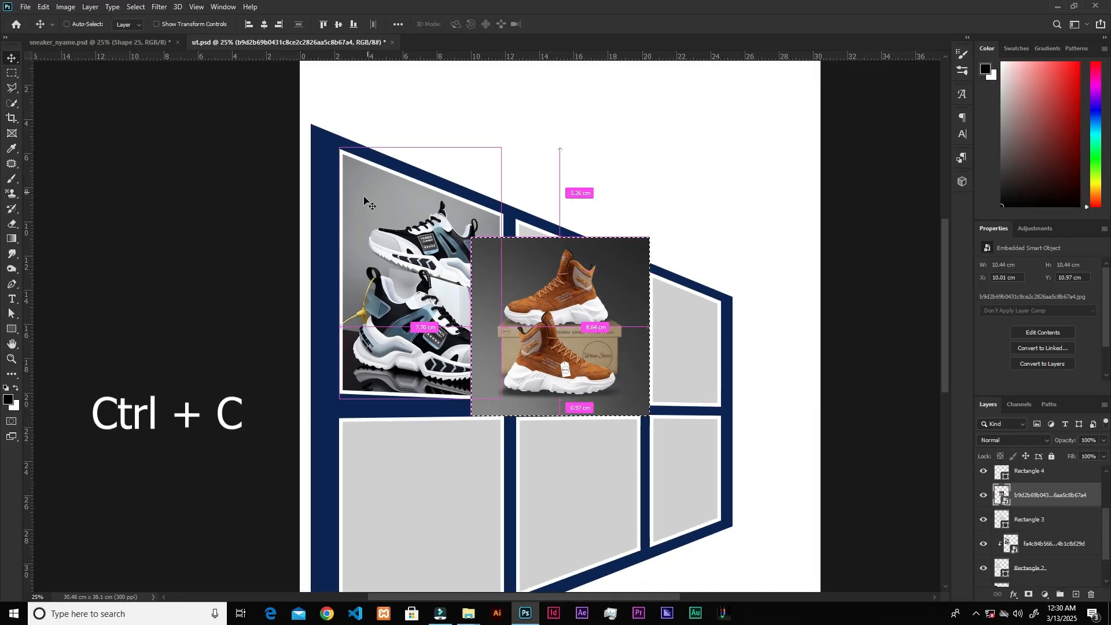
{"action": "left_click", "coordinate": [43, 6]}
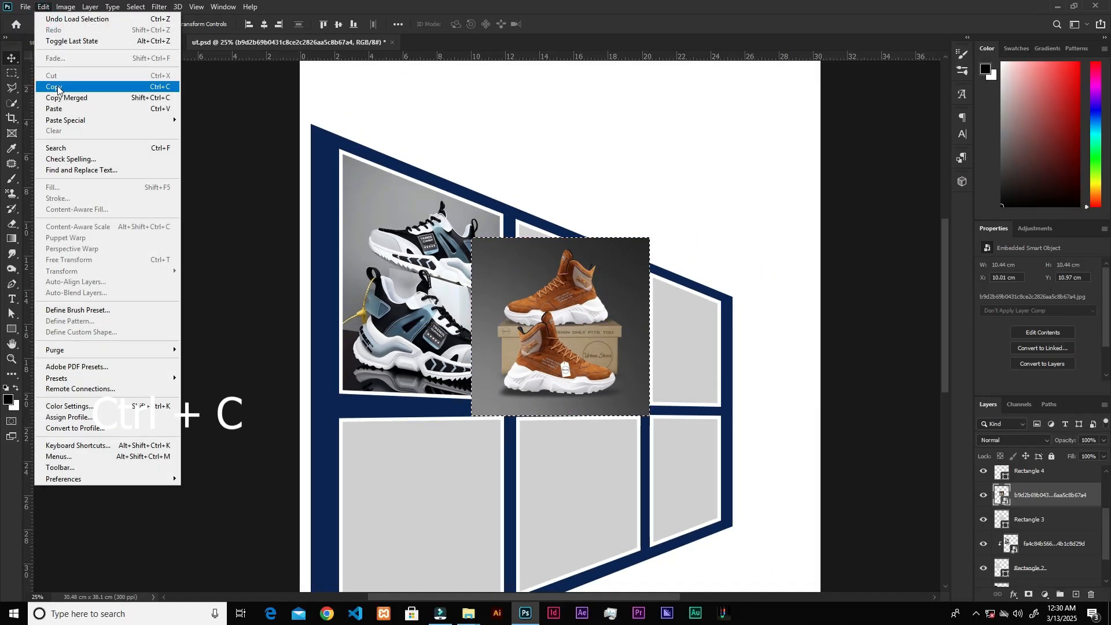
{"action": "left_click", "coordinate": [56, 87]}
{"action": "key", "text": "ctrl"}
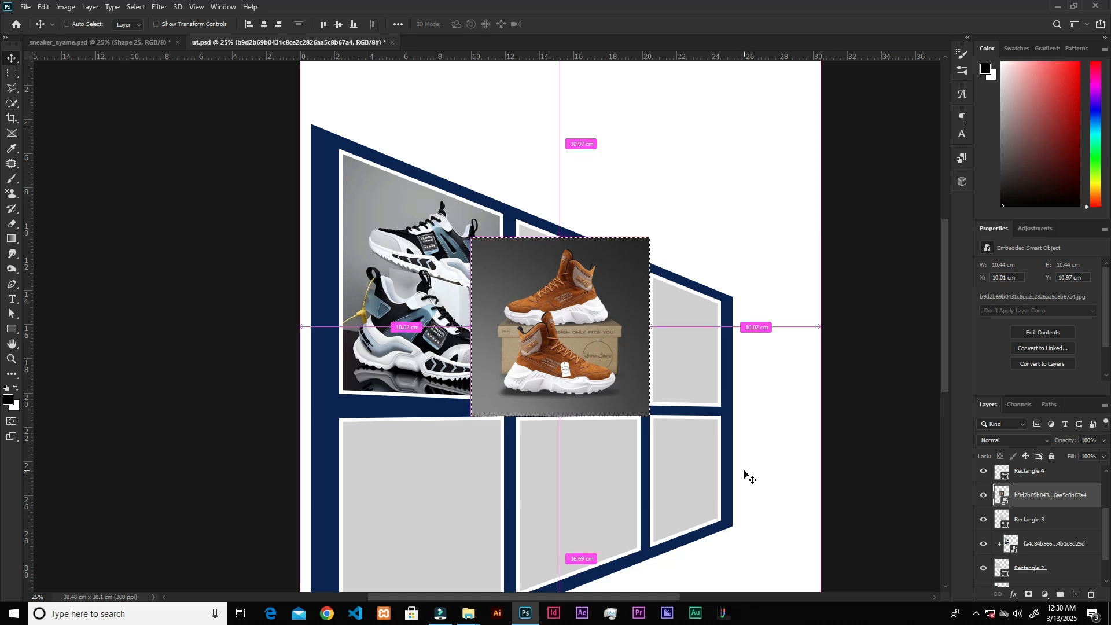
{"action": "left_click_drag", "start_coordinate": [1058, 495], "coordinate": [1091, 594]}
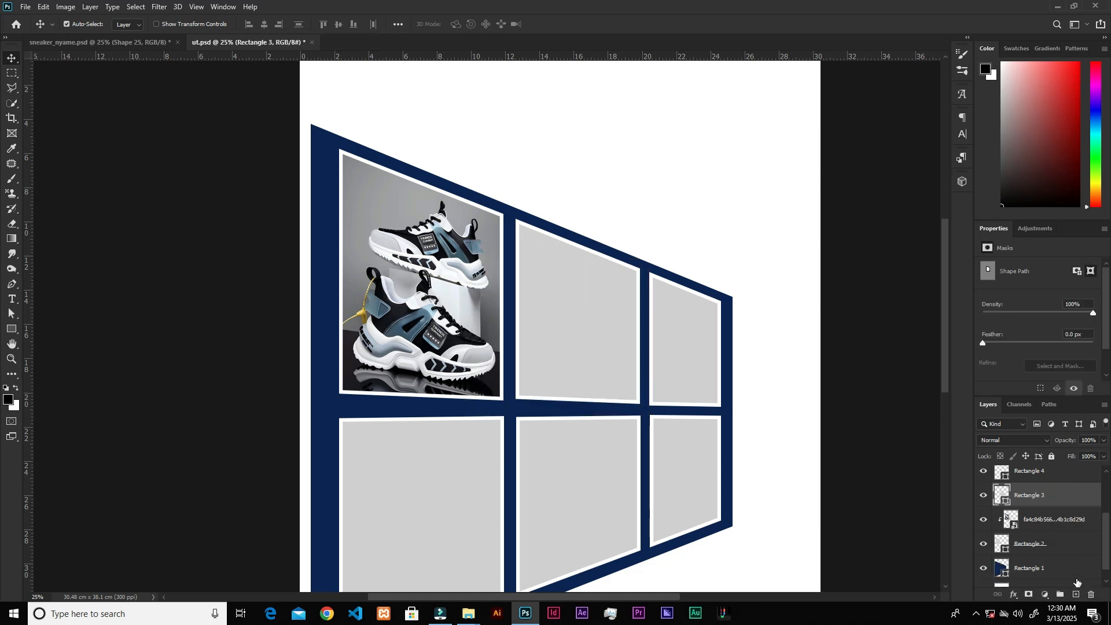
Step: Create a new empty layer above Rectangle 3 and name it 2nd-img
{"action": "left_click", "coordinate": [1075, 594]}
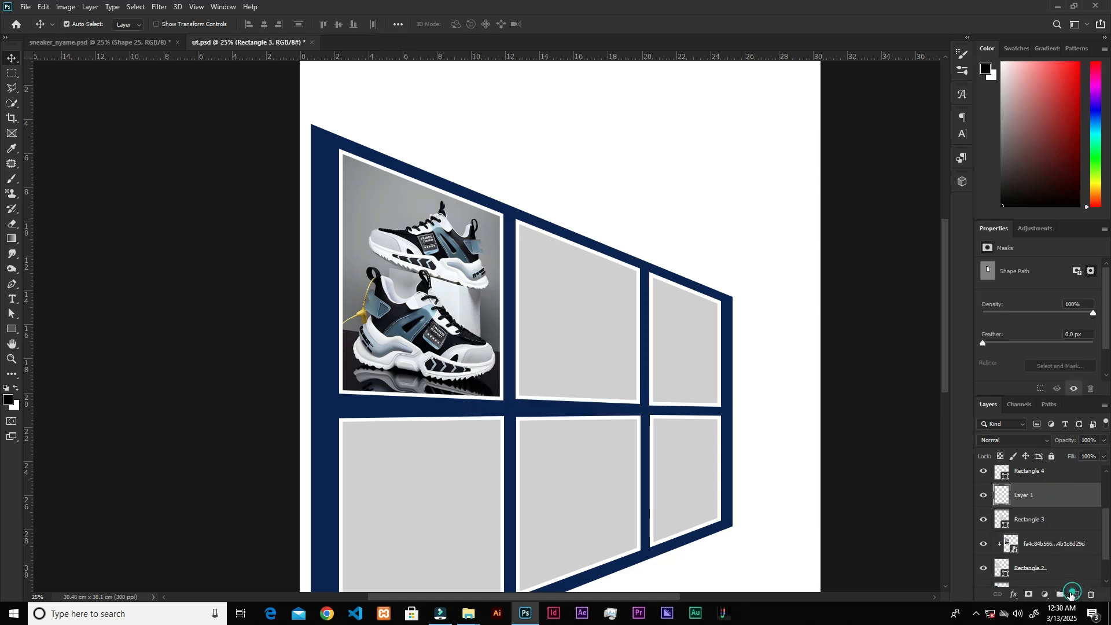
{"action": "double_click", "coordinate": [1025, 496]}
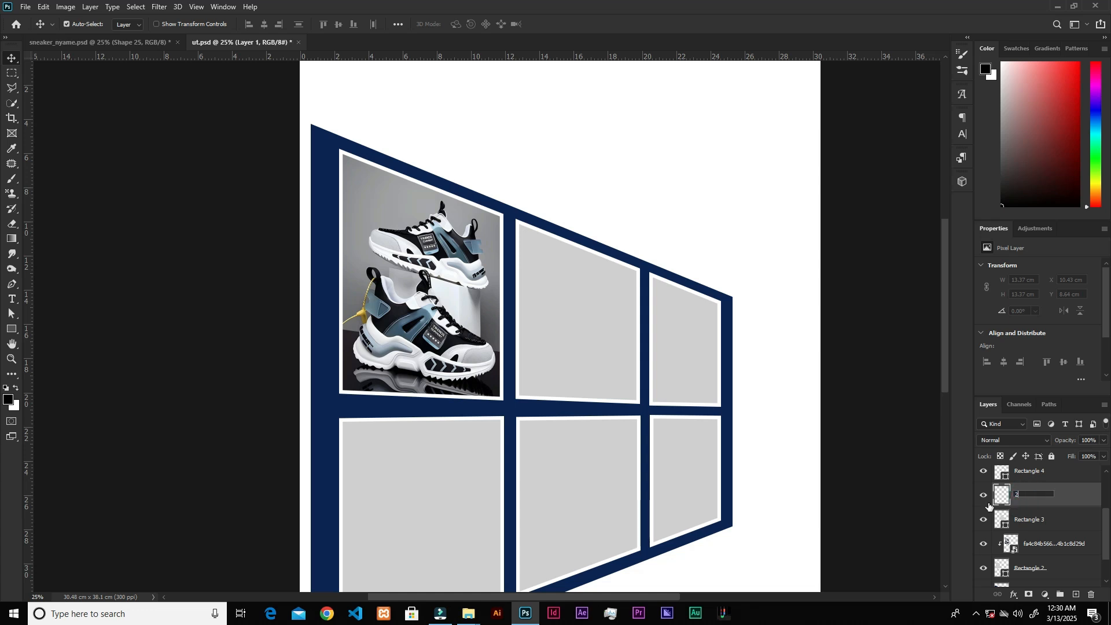
{"action": "type", "text": "2nd-img"}
{"action": "key", "text": "Return"}
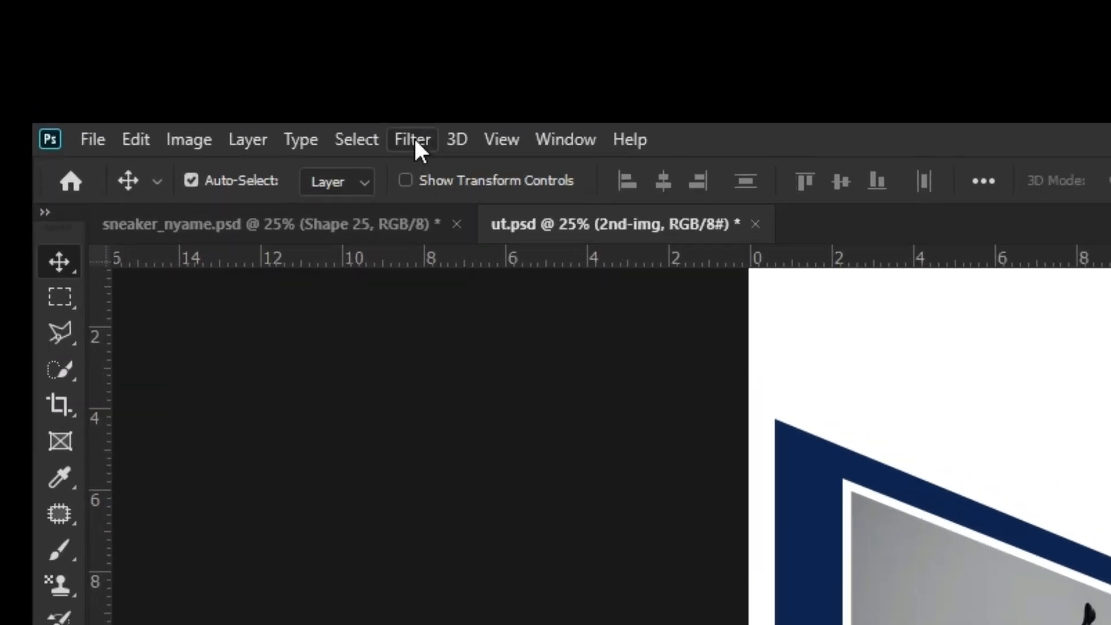
Step: Open the Vanishing Point filter on 2nd-img and create a perspective plane matching the four corners of the upper-middle frame
{"action": "left_click", "coordinate": [404, 148]}
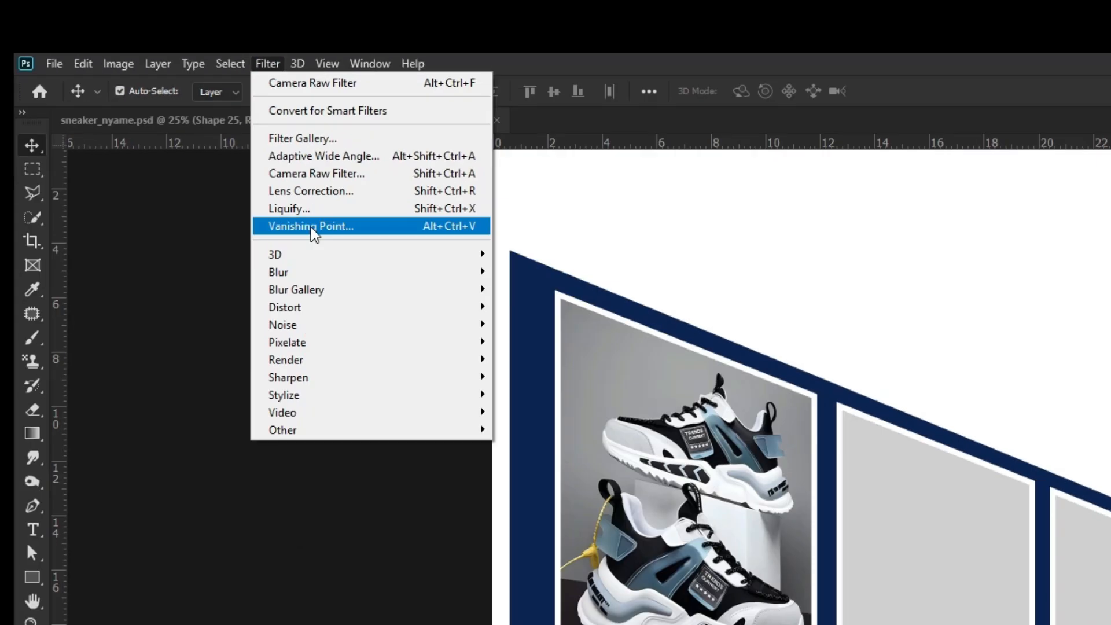
{"action": "left_click", "coordinate": [475, 383]}
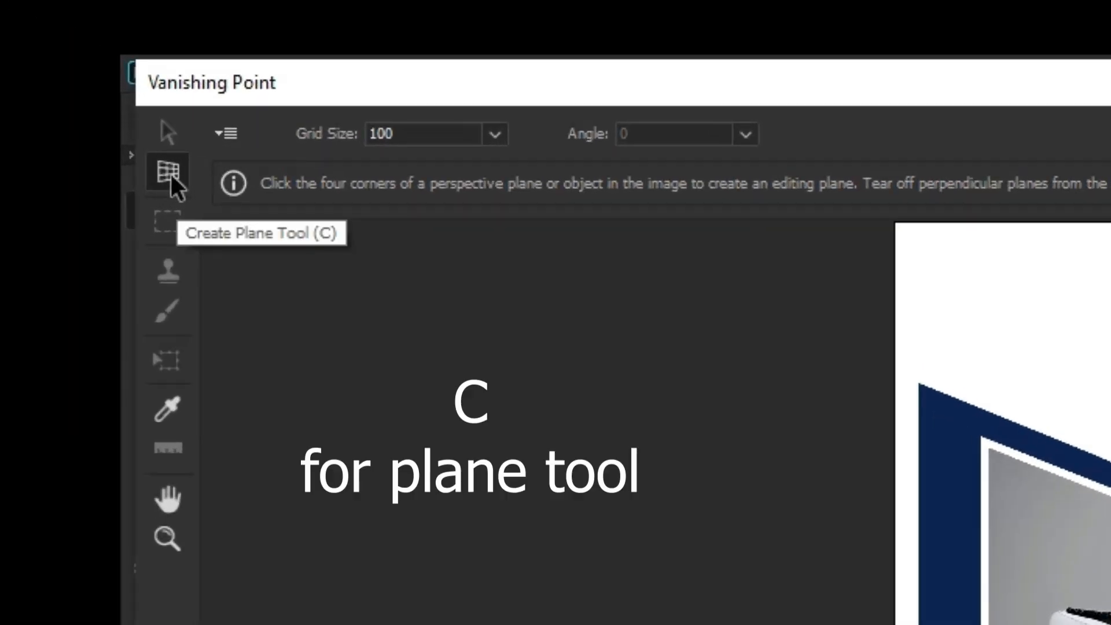
{"action": "left_click", "coordinate": [169, 173]}
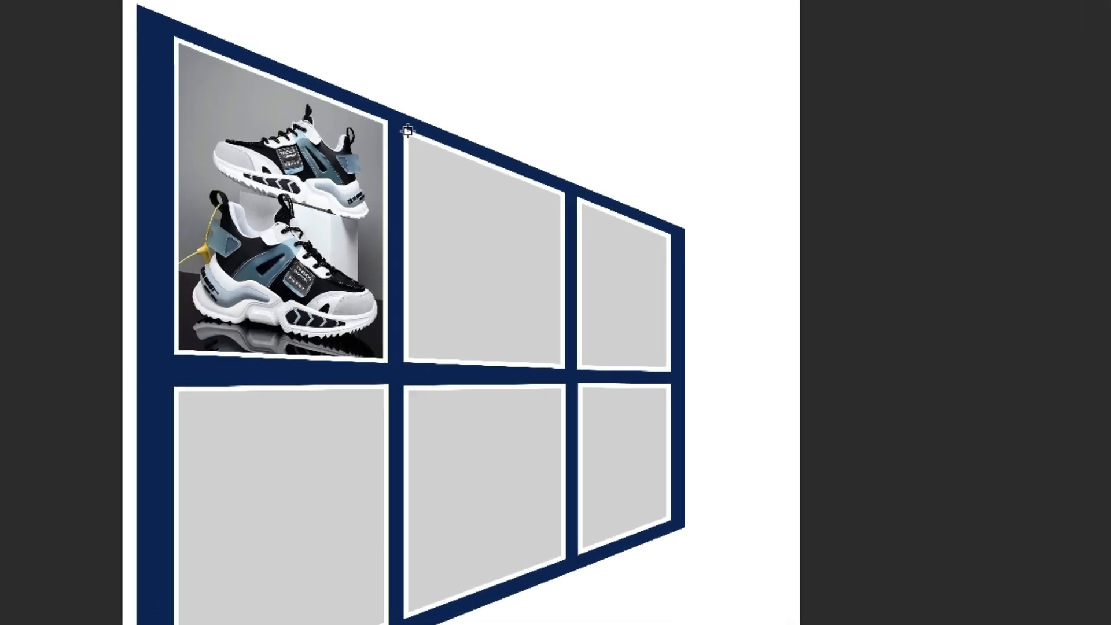
{"action": "left_click", "coordinate": [407, 131]}
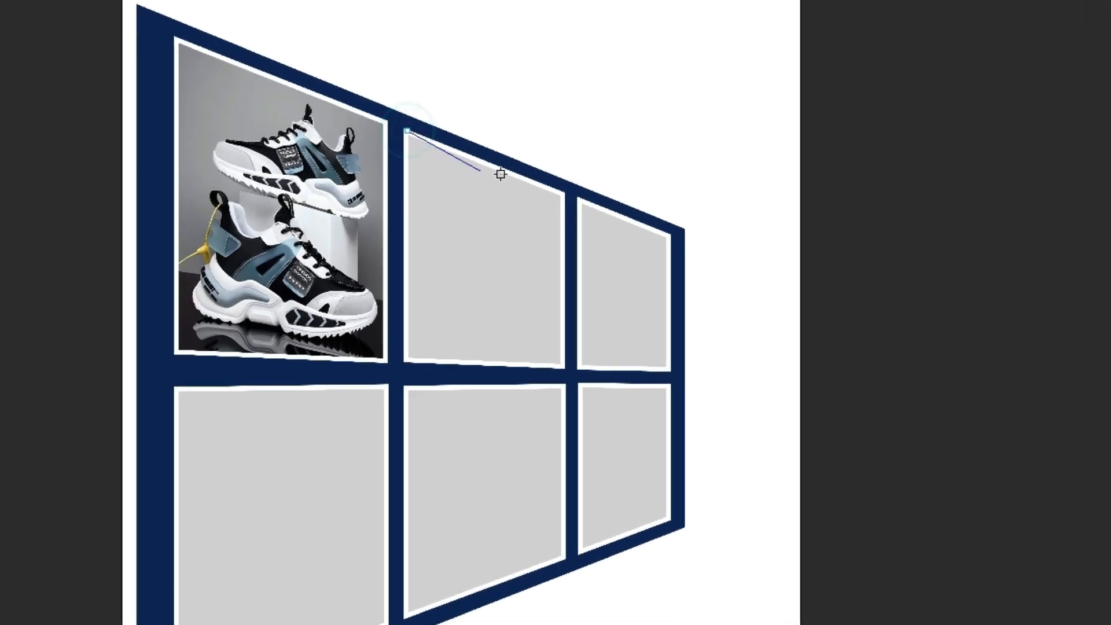
{"action": "left_click", "coordinate": [561, 194]}
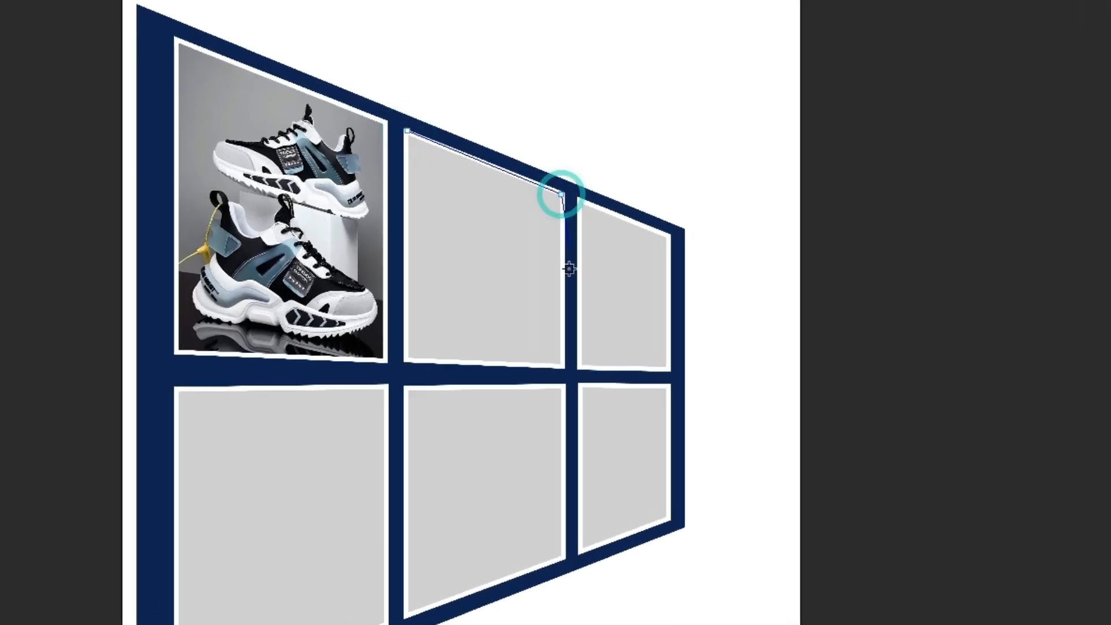
{"action": "left_click", "coordinate": [562, 367]}
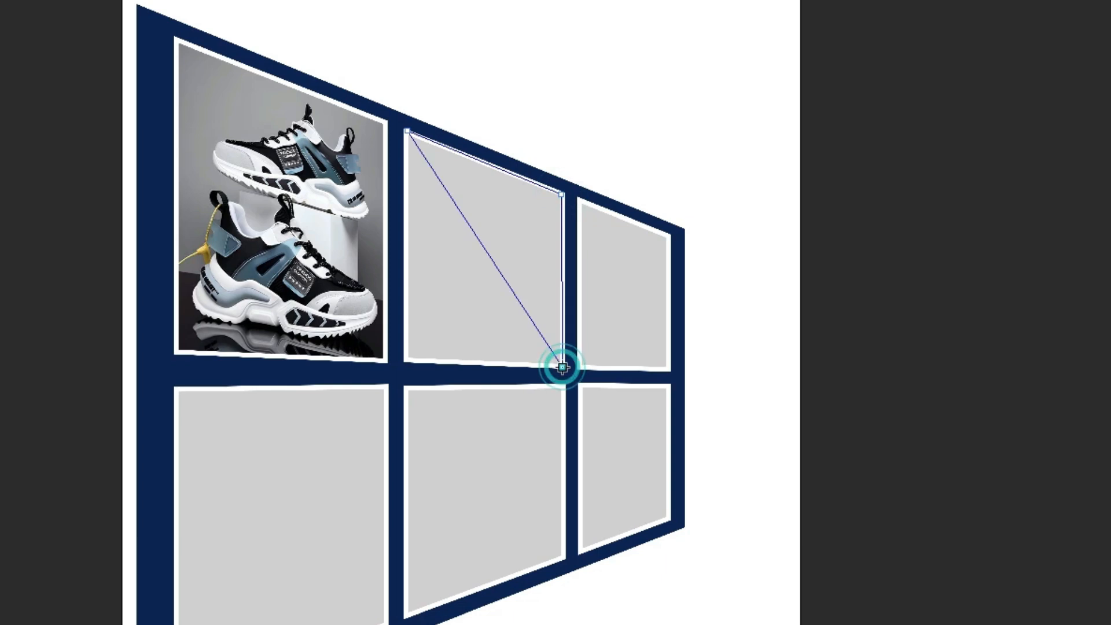
{"action": "left_click", "coordinate": [407, 358]}
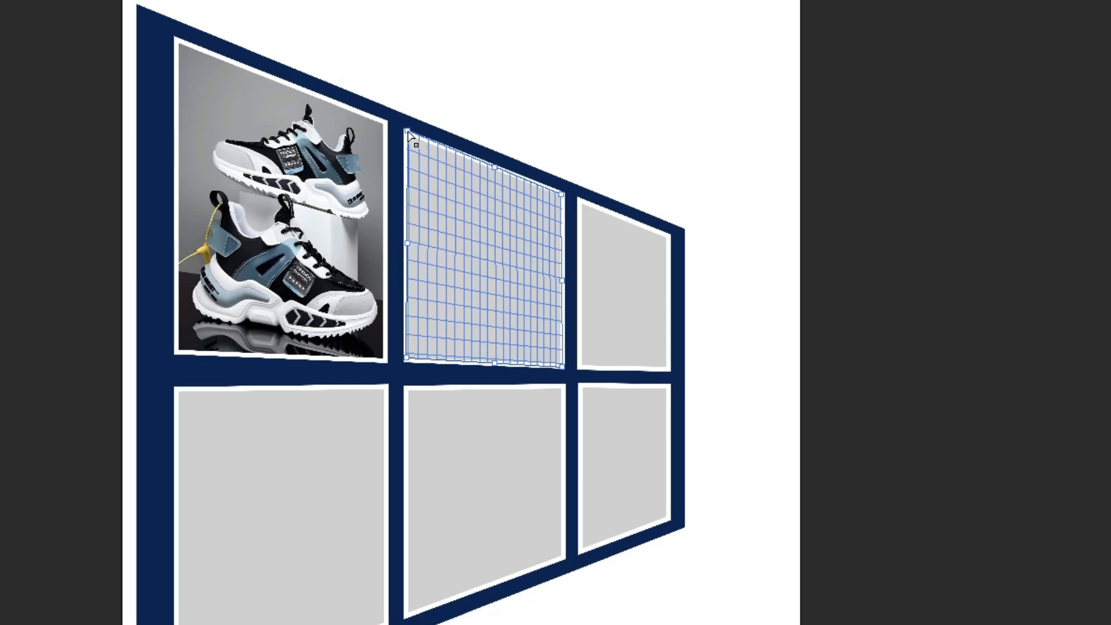
{"action": "left_click_drag", "start_coordinate": [407, 131], "coordinate": [341, 174]}
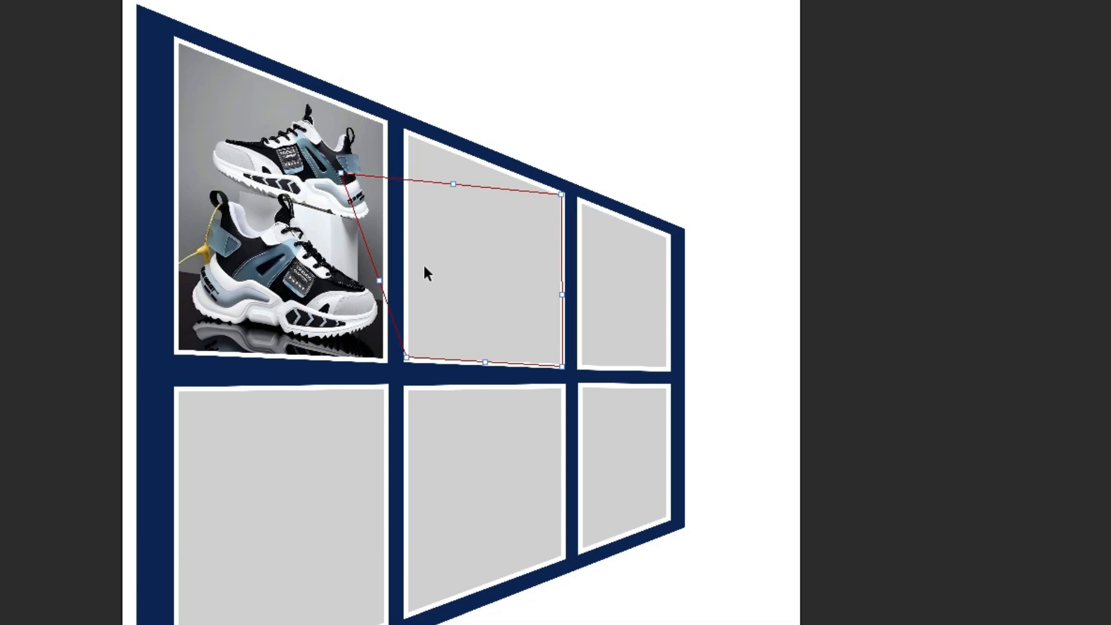
{"action": "key", "text": "ctrl+z"}
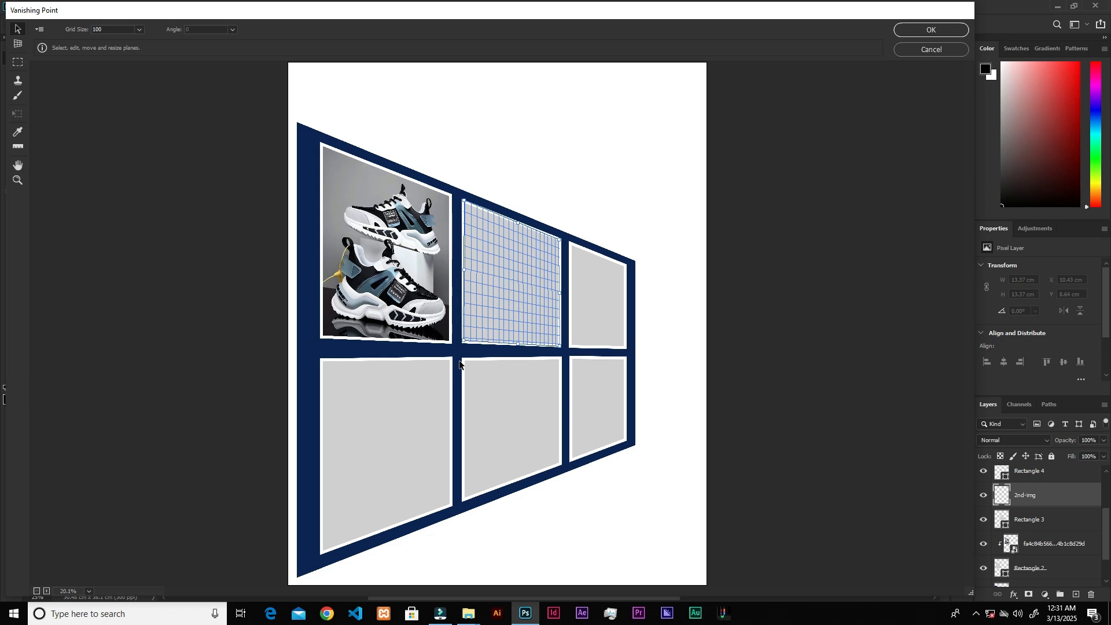
Step: Paste the copied sneaker photo into Vanishing Point and transform it onto the perspective plane over the upper-middle frame
{"action": "key", "text": "ctrl+v"}
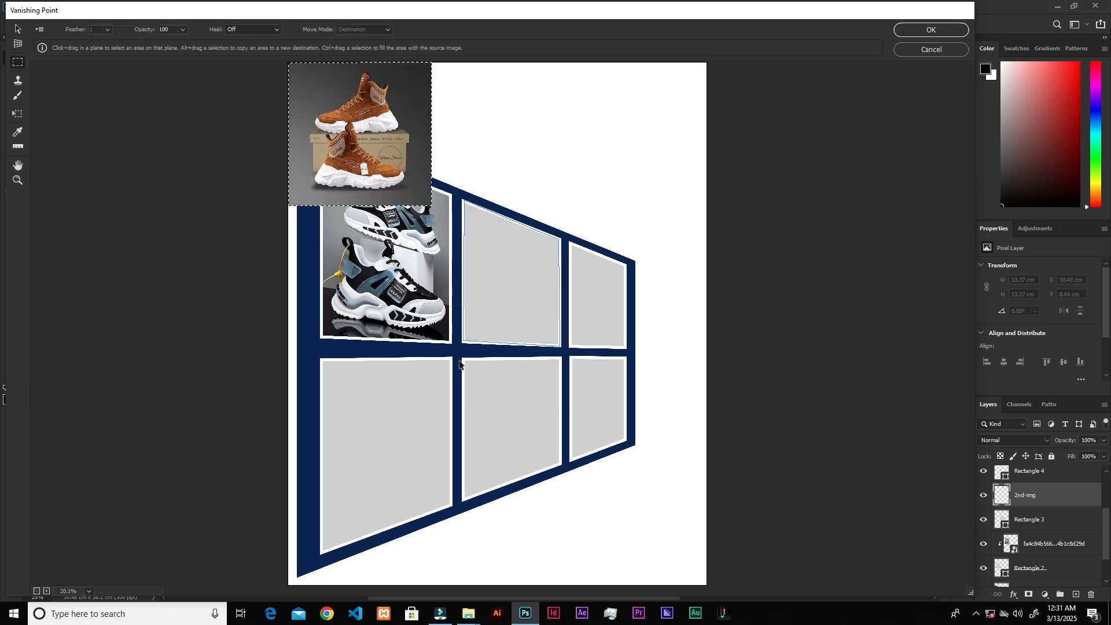
{"action": "left_click_drag", "start_coordinate": [376, 145], "coordinate": [388, 224]}
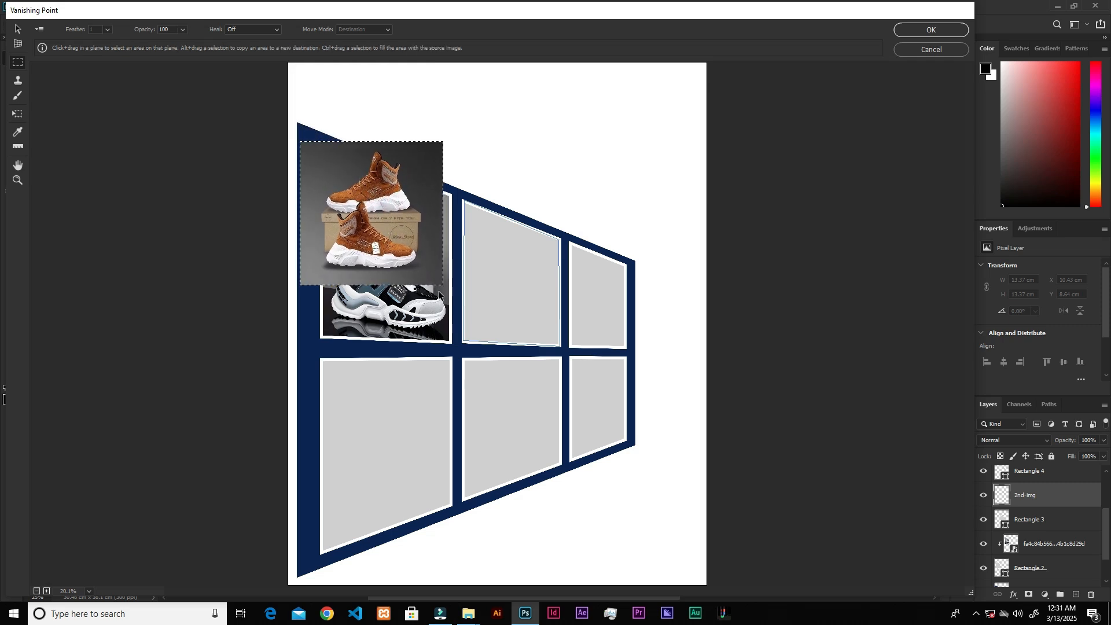
{"action": "key", "text": "alt"}
{"action": "key", "text": "t"}
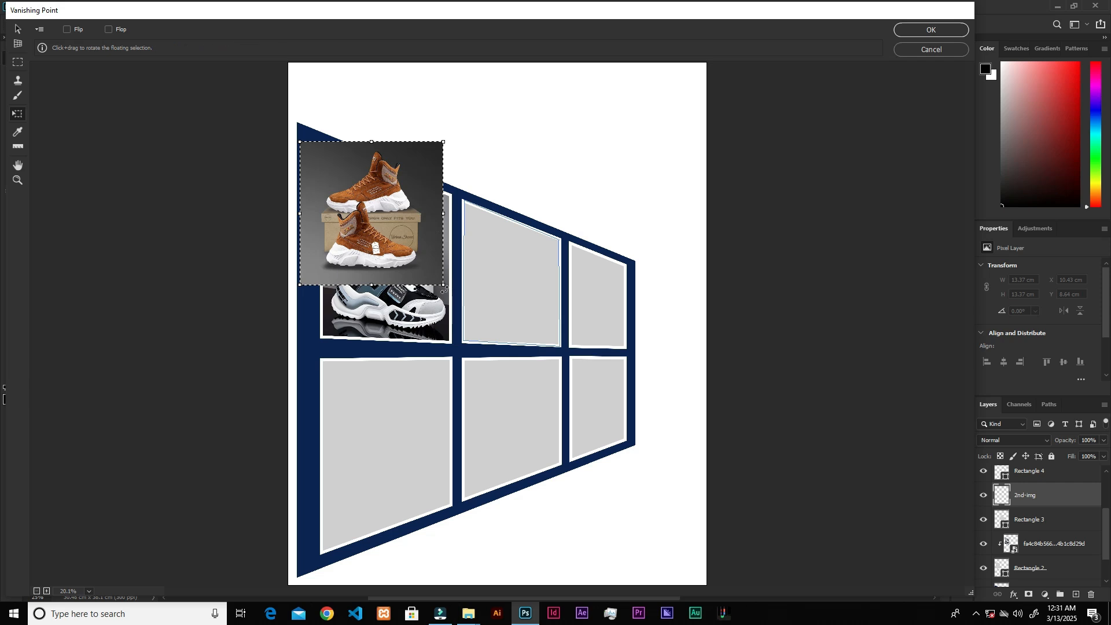
{"action": "left_click_drag", "start_coordinate": [442, 286], "coordinate": [524, 283]}
{"action": "mouse_move", "coordinate": [511, 244]}
{"action": "left_mouse_down"}
{"action": "mouse_move", "coordinate": [516, 294]}
{"action": "mouse_move", "coordinate": [524, 240]}
{"action": "left_mouse_up"}
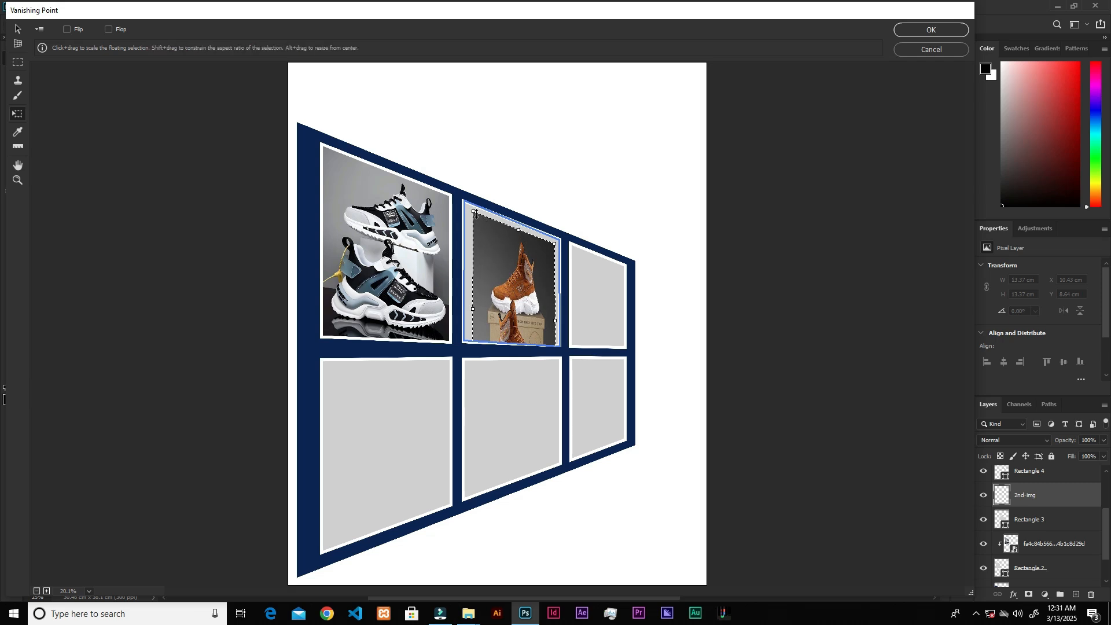
Step: Stretch the pasted photo's four sides to the edges of the perspective plane and apply the Vanishing Point filter
{"action": "left_click_drag", "start_coordinate": [474, 212], "coordinate": [518, 265]}
{"action": "key", "text": "ctrl+z"}
{"action": "left_click_drag", "start_coordinate": [516, 303], "coordinate": [560, 293]}
{"action": "left_click_drag", "start_coordinate": [471, 272], "coordinate": [462, 270]}
{"action": "left_click_drag", "start_coordinate": [518, 230], "coordinate": [519, 223]}
{"action": "left_click_drag", "start_coordinate": [518, 338], "coordinate": [520, 347]}
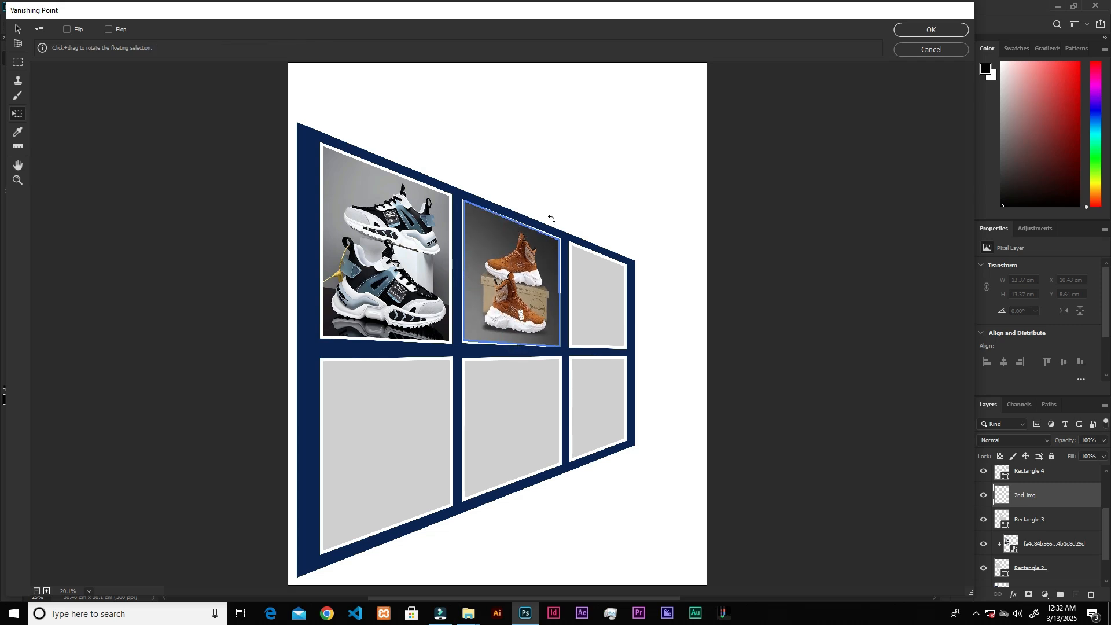
{"action": "left_click", "coordinate": [921, 30]}
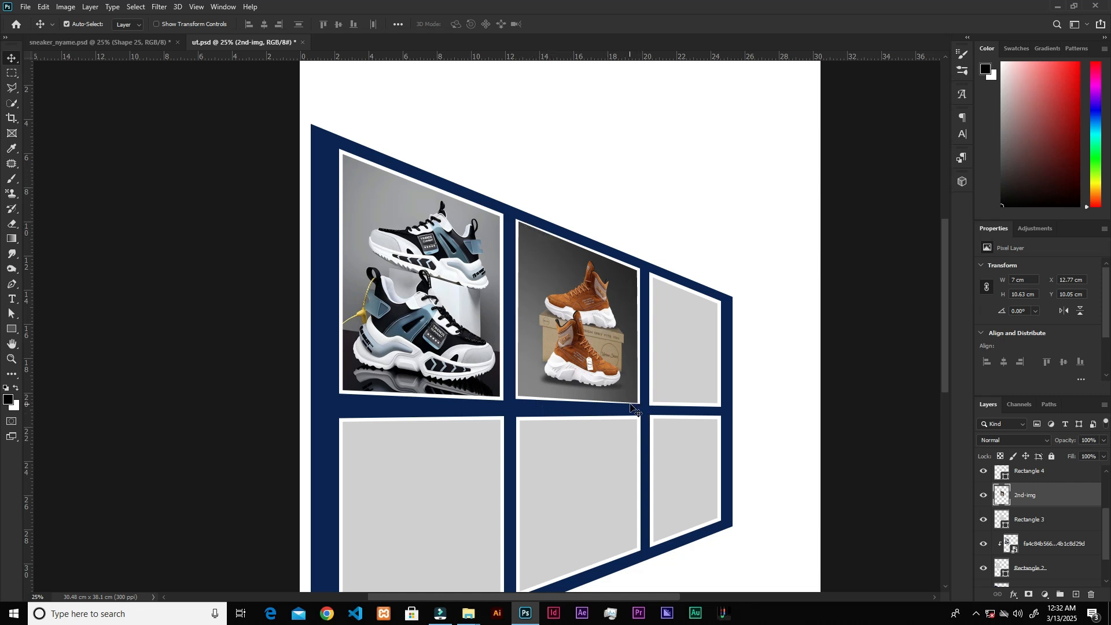
Step: Clip the 2nd-img layer to the frame Rectangle 3 and enlarge it to about 7.73 × 11.73 cm to cover the frame
{"action": "right_click", "coordinate": [1033, 496]}
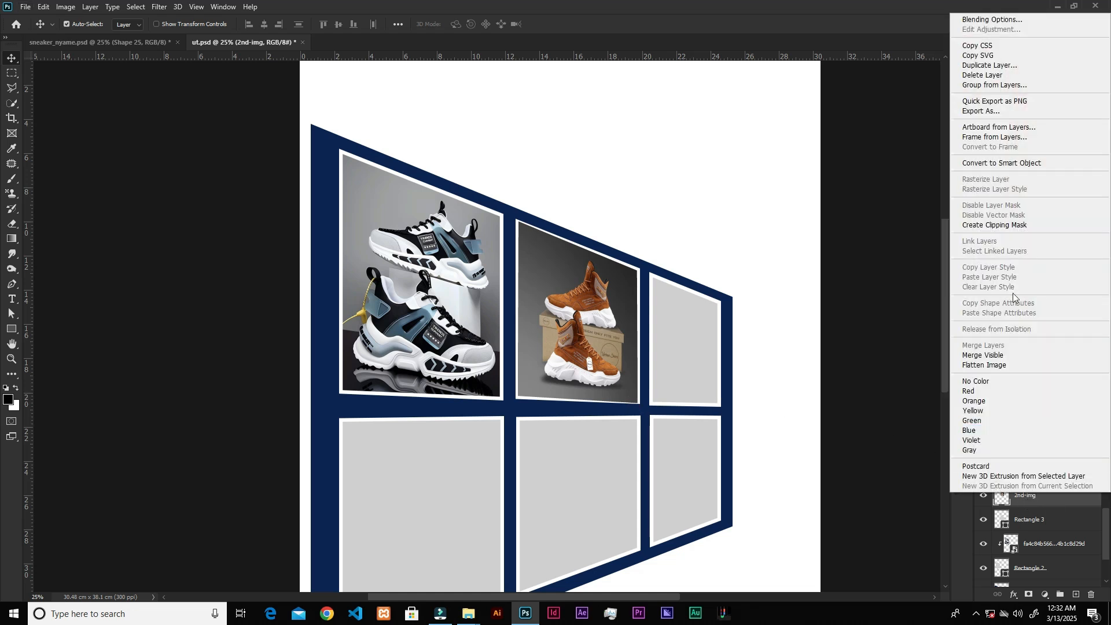
{"action": "left_click", "coordinate": [996, 225]}
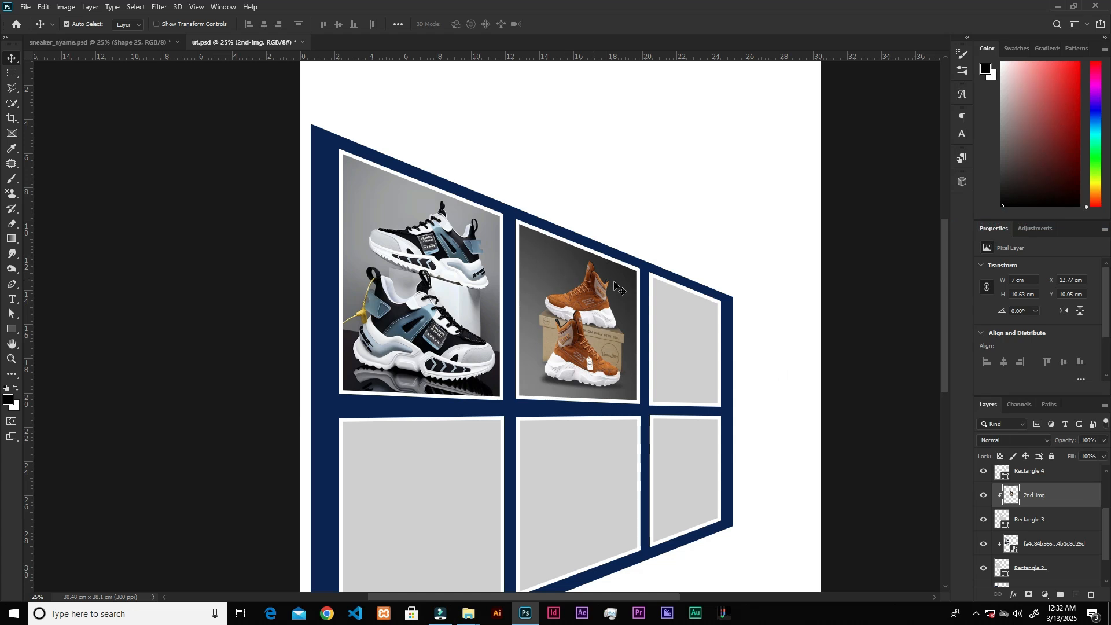
{"action": "key", "text": "ctrl+minus"}
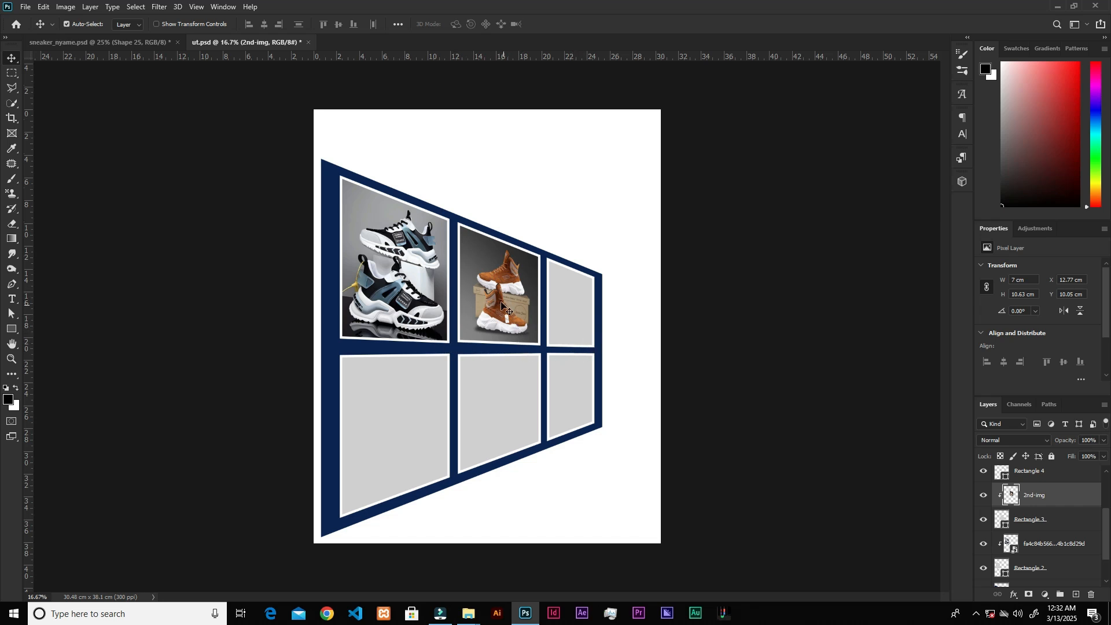
{"action": "key", "text": "ctrl+t"}
{"action": "left_click_drag", "start_coordinate": [536, 348], "coordinate": [544, 351]}
{"action": "left_click", "coordinate": [573, 23]}
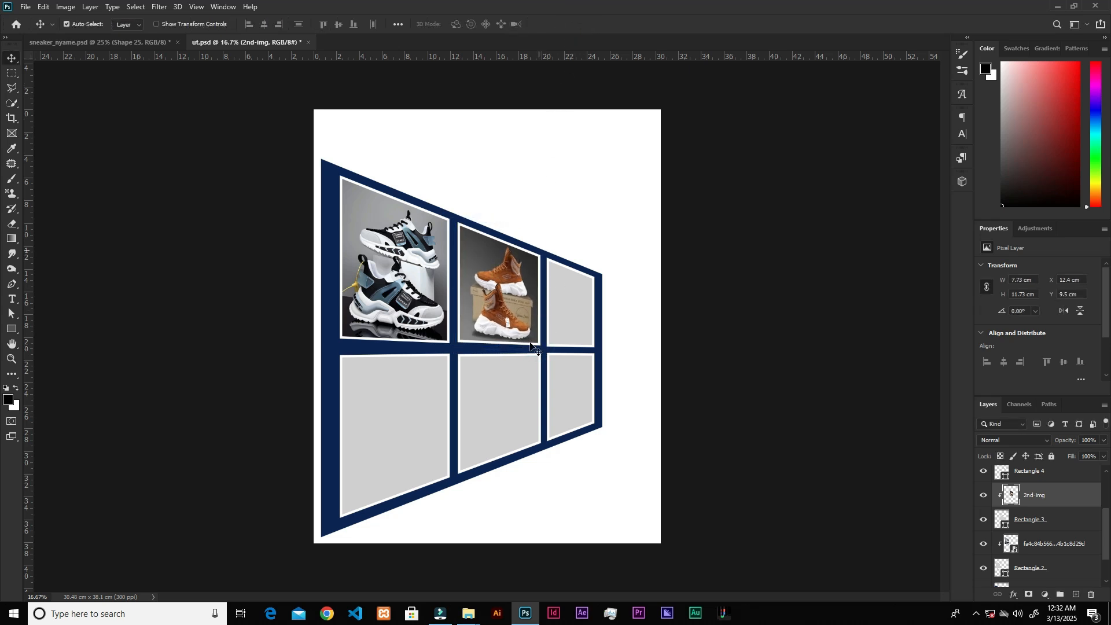
Step: Select the 2nd-img layer together with its frame layer, Rectangle 3
{"action": "left_click", "coordinate": [1049, 520], "text": "ctrl"}
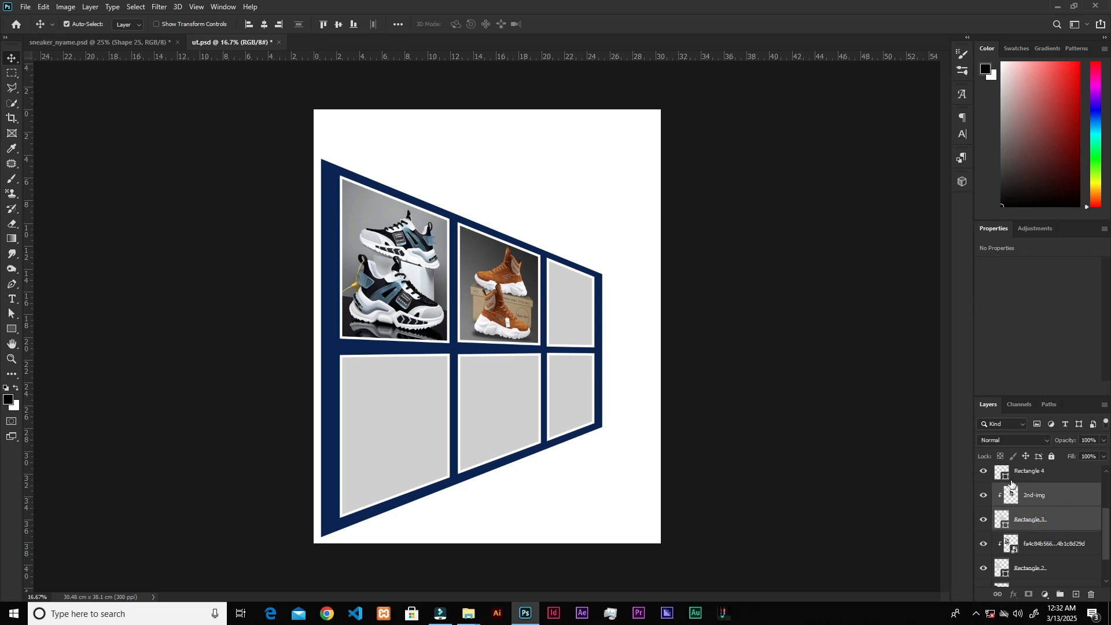
Step: Link the 2nd-img layer with the Rectangle 3 layer
{"action": "left_click", "coordinate": [998, 595]}
{"action": "scroll", "coordinate": [501, 346], "scroll_direction": "up", "scroll_amount": 1}
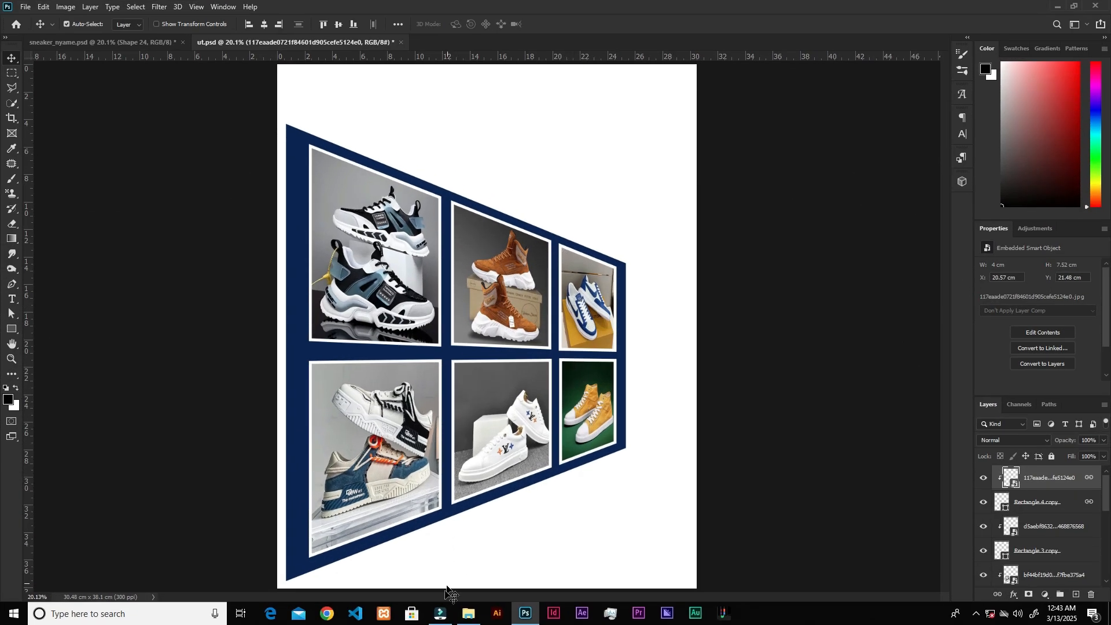
Step: Place the black, white and red high-top sneakers PNG in the poster's lower-right area, scaled to about 68%
{"action": "left_click", "coordinate": [469, 614]}
{"action": "left_click_drag", "start_coordinate": [302, 144], "coordinate": [559, 467]}
{"action": "left_click_drag", "start_coordinate": [308, 123], "coordinate": [509, 295]}
{"action": "left_click_drag", "start_coordinate": [588, 455], "coordinate": [594, 511]}
{"action": "left_click_drag", "start_coordinate": [670, 463], "coordinate": [696, 461]}
{"action": "left_click_drag", "start_coordinate": [659, 468], "coordinate": [659, 462]}
{"action": "left_click_drag", "start_coordinate": [697, 326], "coordinate": [709, 311]}
{"action": "left_click_drag", "start_coordinate": [464, 587], "coordinate": [463, 590]}
{"action": "left_click_drag", "start_coordinate": [710, 311], "coordinate": [706, 317]}
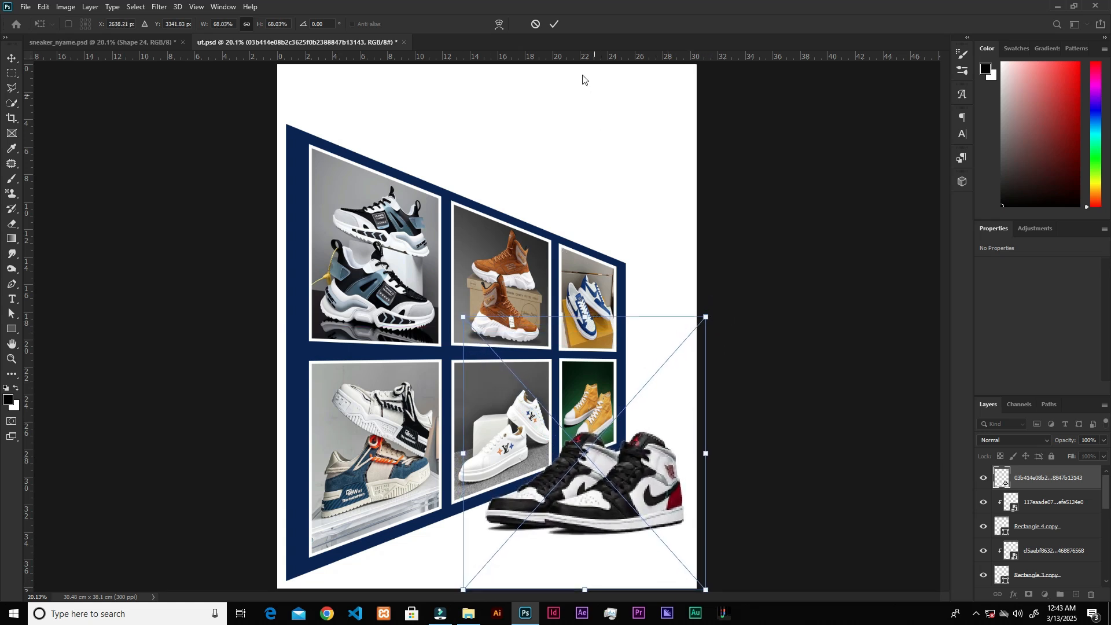
{"action": "left_click", "coordinate": [554, 23]}
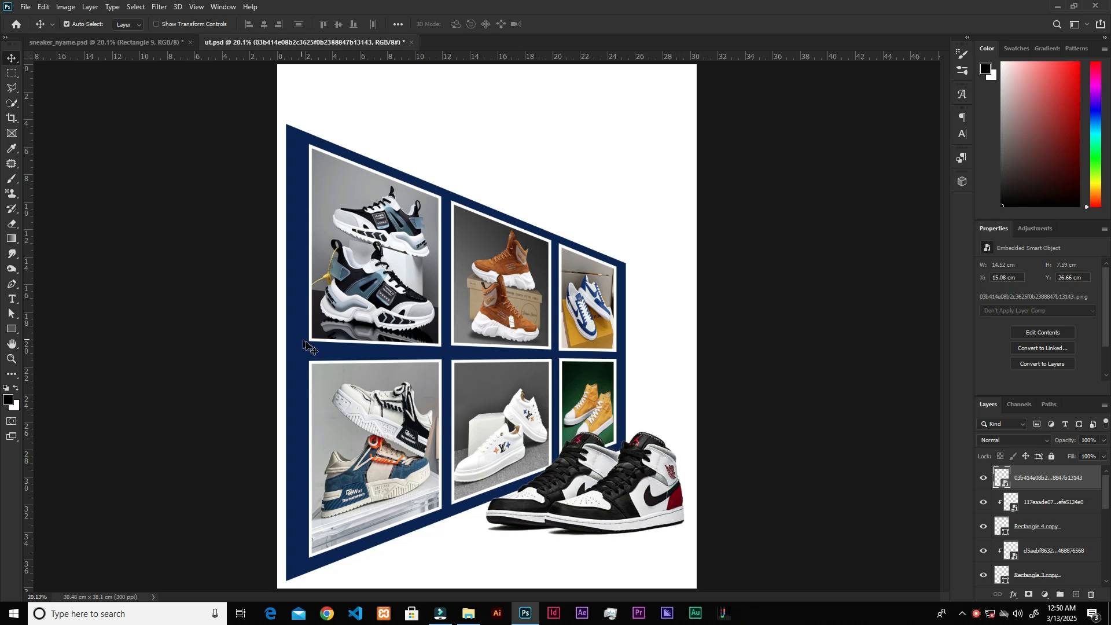
Step: Draw a navy rectangle about 677 by 1594 px from the wall panel's upper-right corner past the canvas edge, stacked above Rectangle 1
{"action": "left_click", "coordinate": [297, 359]}
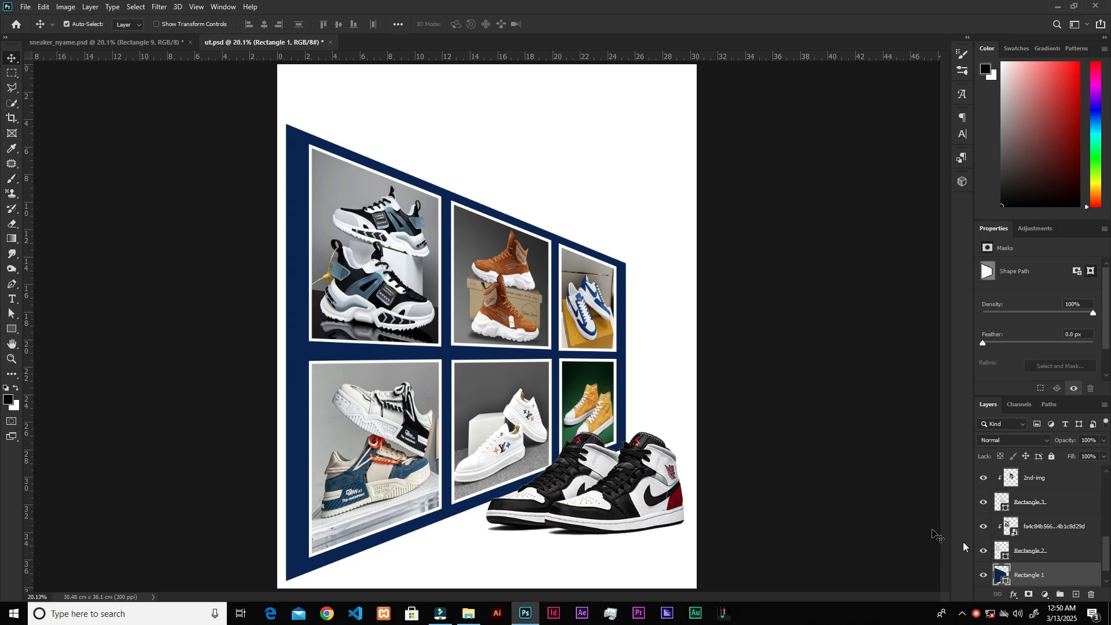
{"action": "left_click", "coordinate": [12, 328]}
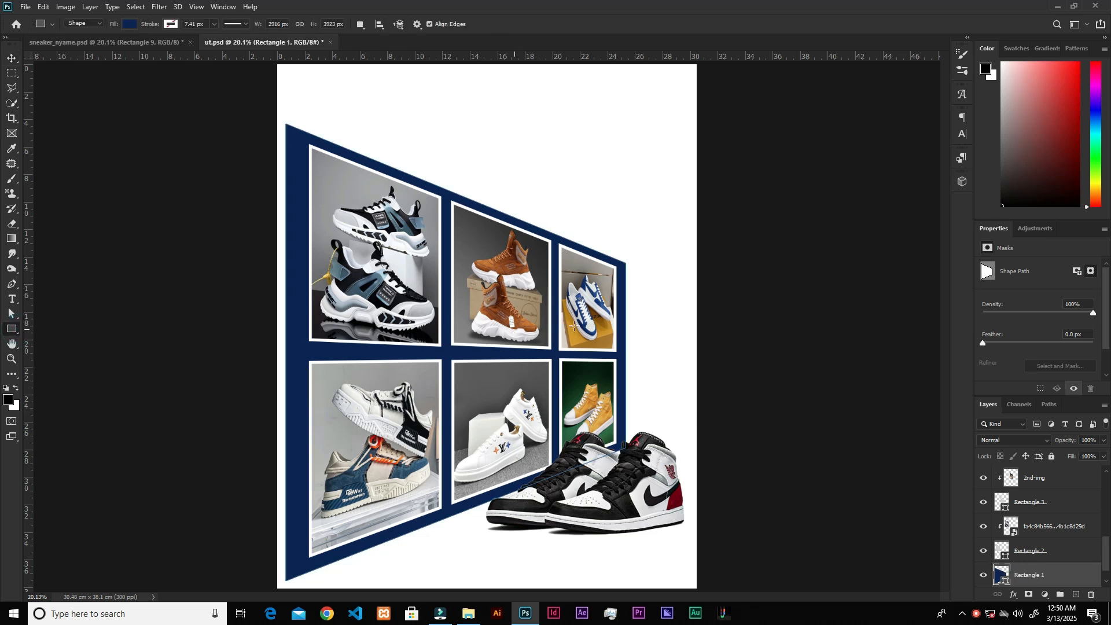
{"action": "key", "text": "ctrl+plus"}
{"action": "key", "text": "ctrl+plus"}
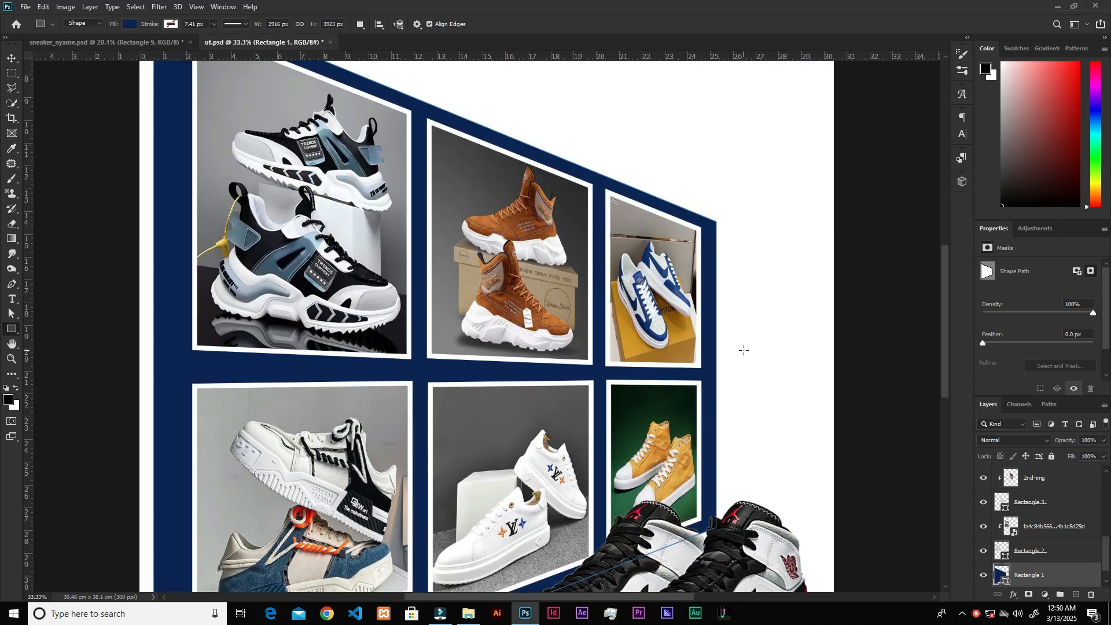
{"action": "key", "text": "ctrl+plus"}
{"action": "left_click_drag", "start_coordinate": [849, 323], "coordinate": [597, 344]}
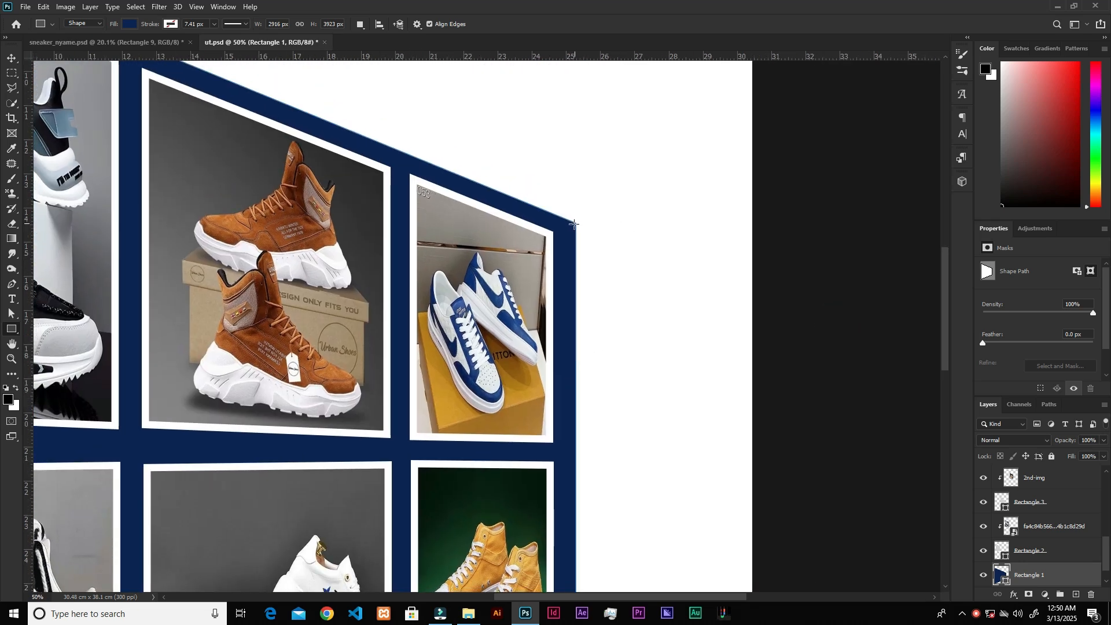
{"action": "left_click_drag", "start_coordinate": [574, 224], "coordinate": [770, 605]}
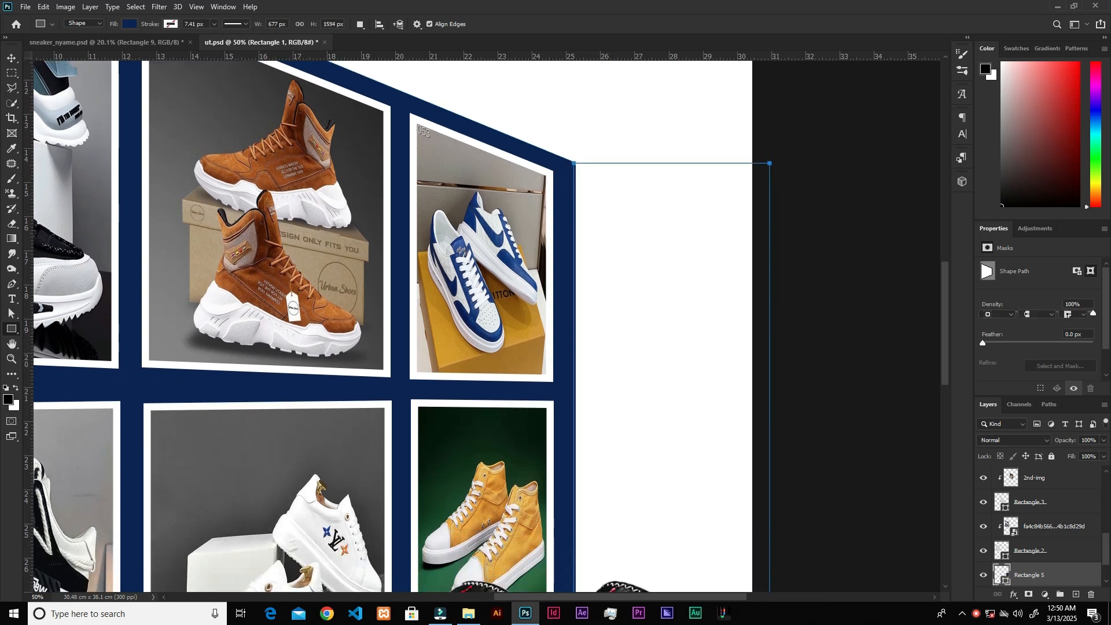
Step: Shorten the new side rectangle from its lower edge to about 99.34% of its height
{"action": "key", "text": "ctrl+minus"}
{"action": "key", "text": "ctrl+minus"}
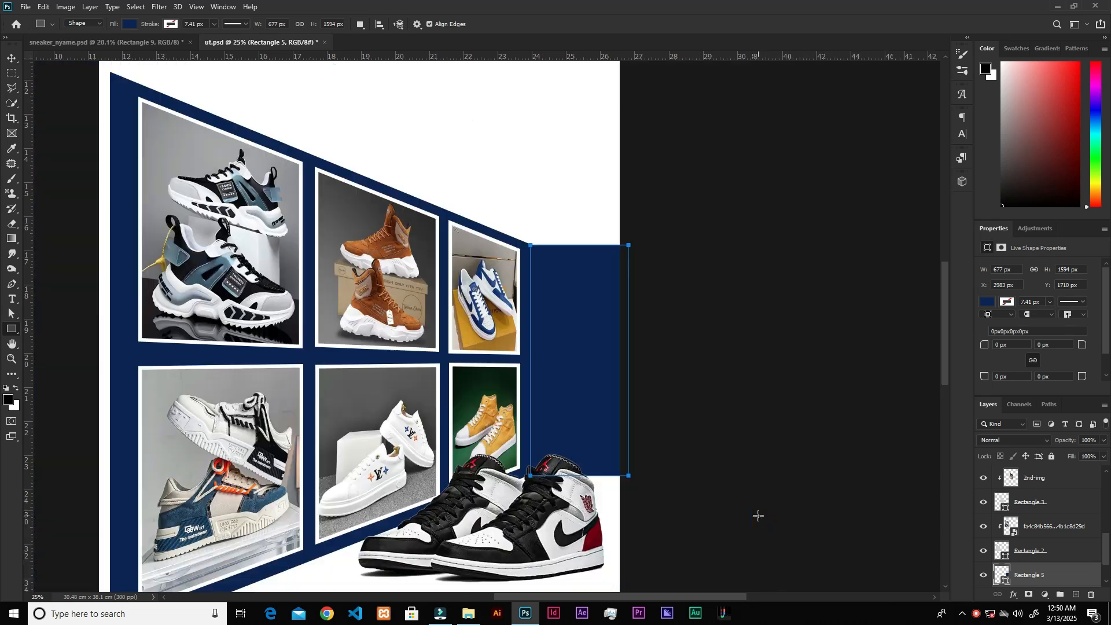
{"action": "key", "text": "ctrl+plus"}
{"action": "key", "text": "ctrl+plus"}
{"action": "key", "text": "ctrl+plus"}
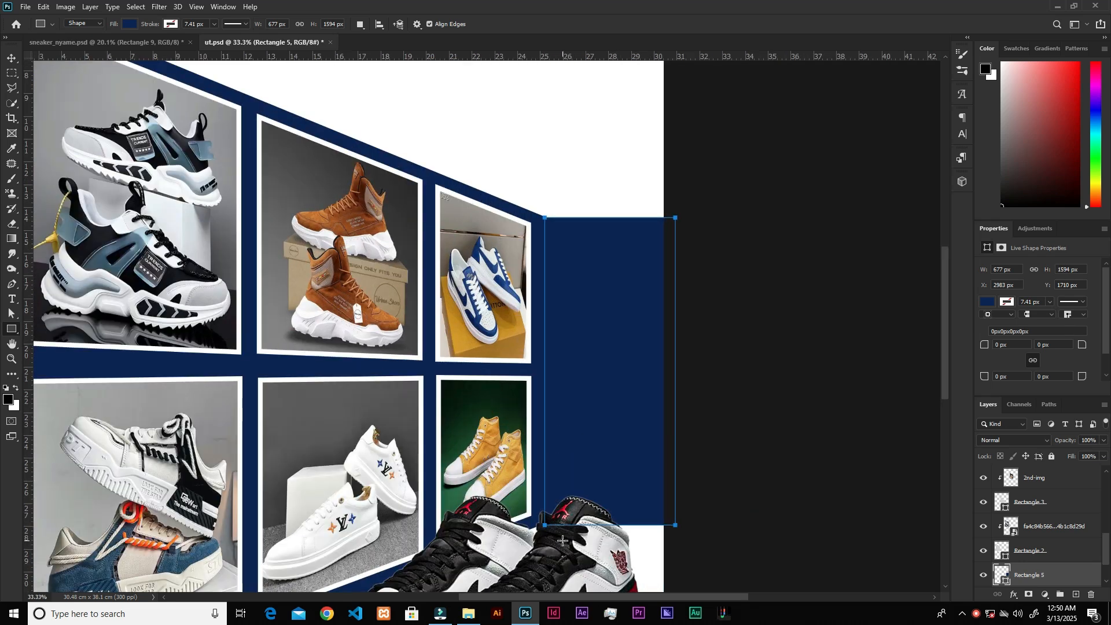
{"action": "left_click_drag", "start_coordinate": [659, 510], "coordinate": [627, 238]}
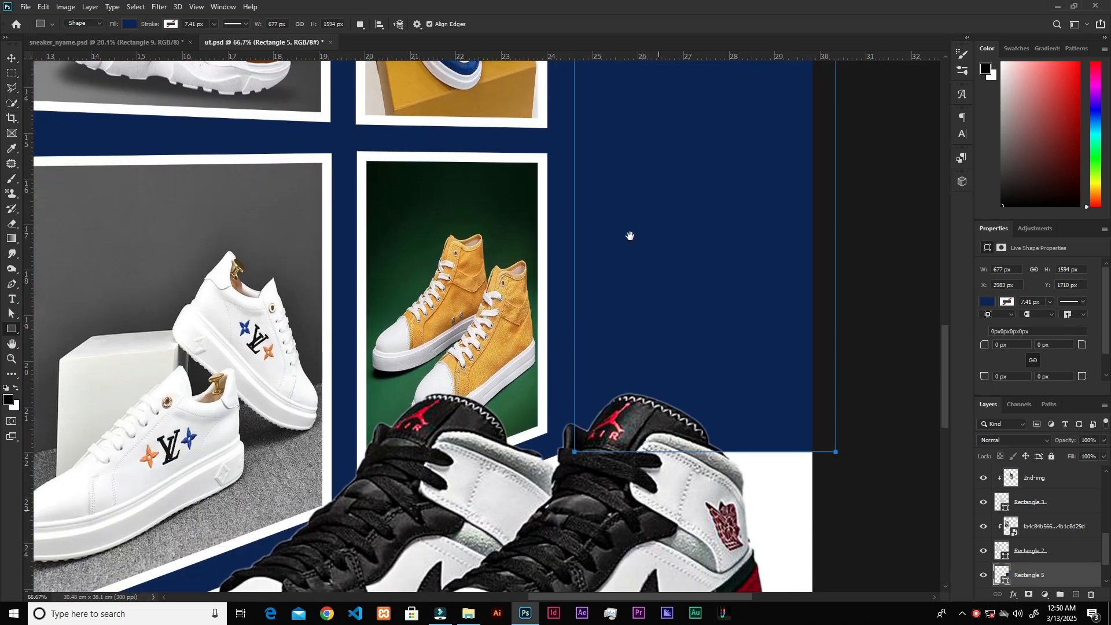
{"action": "key", "text": "v"}
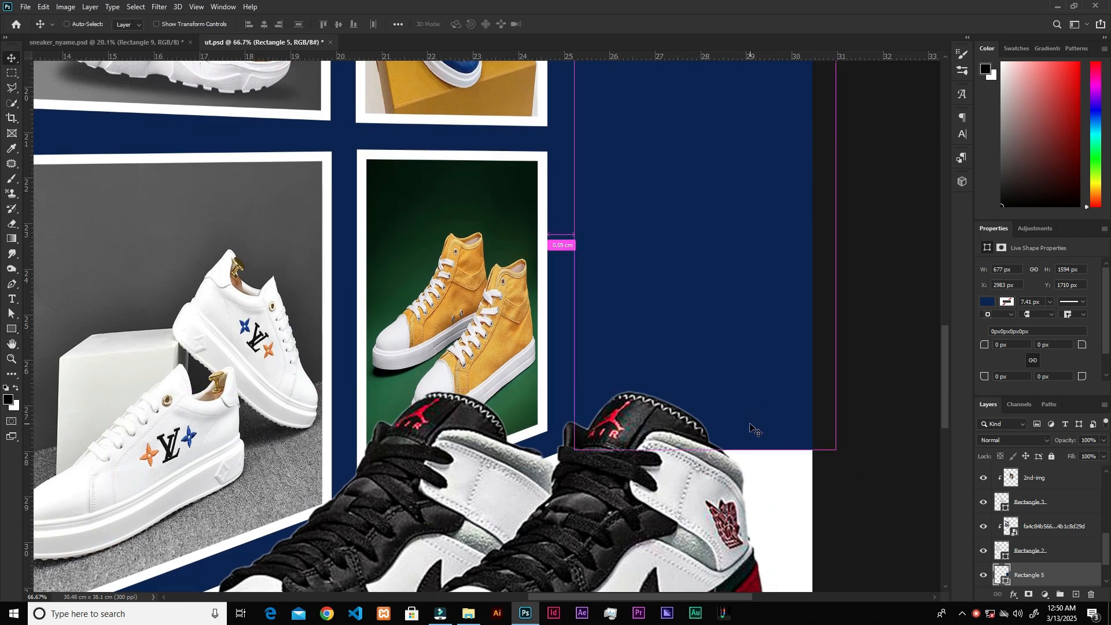
{"action": "key", "text": "ctrl+t"}
{"action": "left_click_drag", "start_coordinate": [705, 449], "coordinate": [706, 446]}
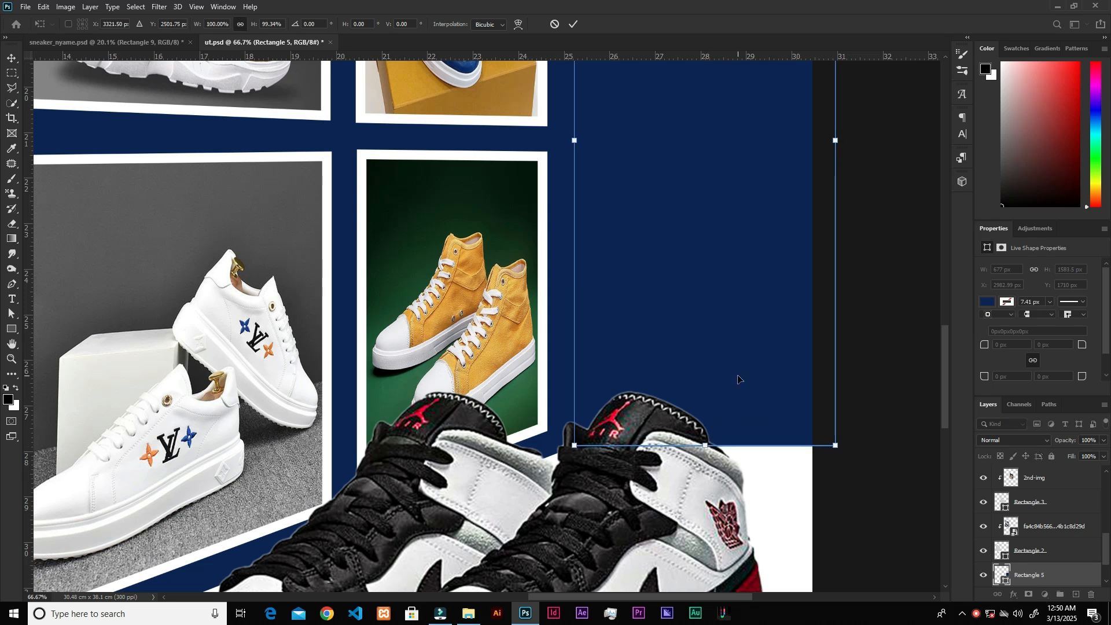
{"action": "left_click", "coordinate": [573, 22]}
Step: Raise the side rectangle's upper edge to meet the wall panel's corner, making it about 1586 px high
{"action": "key", "text": "ctrl+minus"}
{"action": "key", "text": "ctrl+minus"}
{"action": "key", "text": "ctrl+minus"}
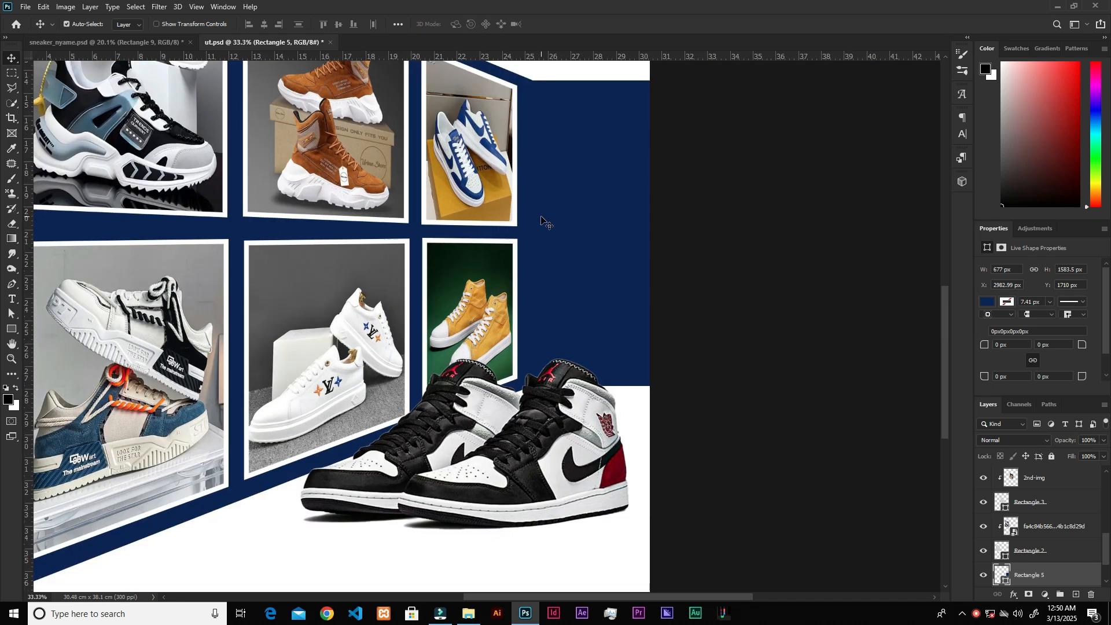
{"action": "key", "text": "ctrl+plus"}
{"action": "left_click_drag", "start_coordinate": [553, 244], "coordinate": [560, 429]}
{"action": "key", "text": "ctrl+plus"}
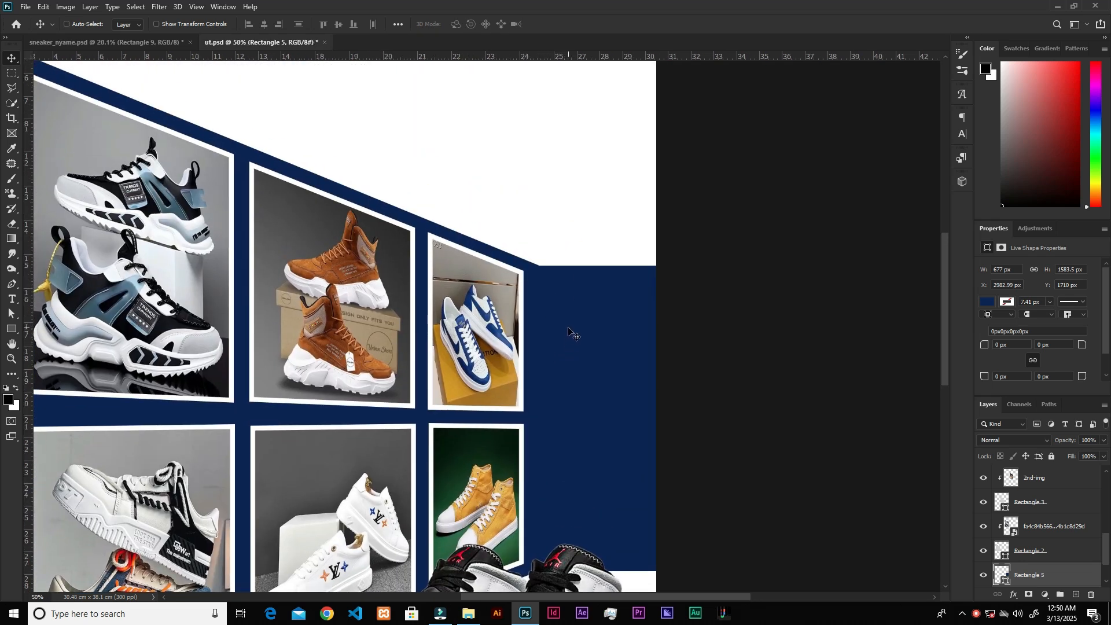
{"action": "key", "text": "ctrl+plus"}
{"action": "scroll", "coordinate": [623, 260], "scroll_direction": "up", "scroll_amount": 1}
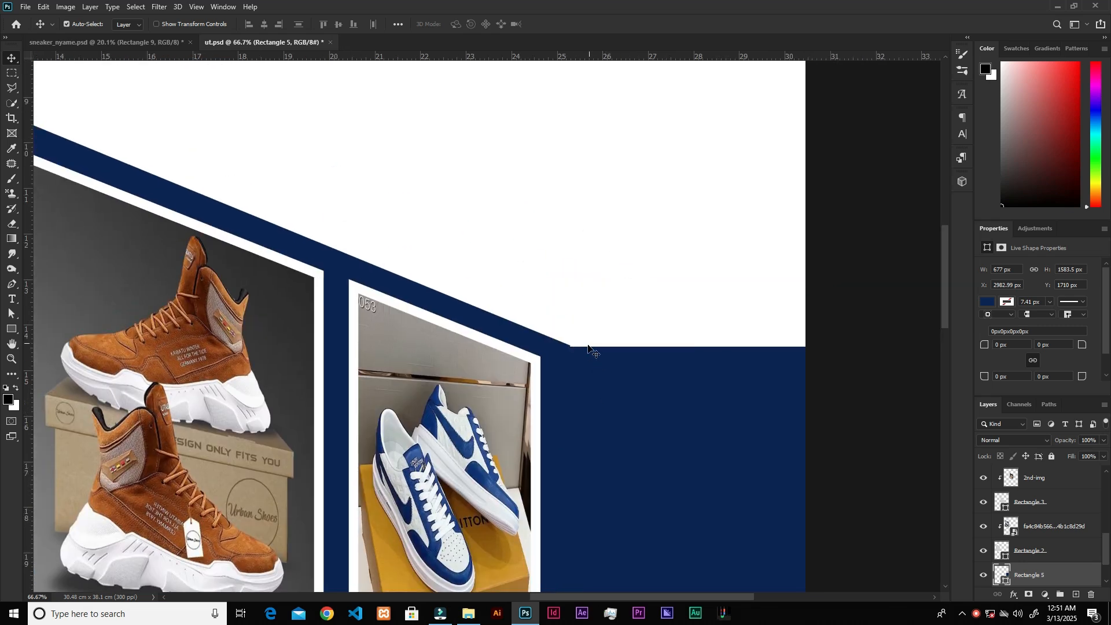
{"action": "key", "text": "ctrl+plus"}
{"action": "key", "text": "ctrl+plus"}
{"action": "key", "text": "ctrl+plus"}
{"action": "left_click_drag", "start_coordinate": [799, 439], "coordinate": [586, 397]}
{"action": "key", "text": "ctrl+t"}
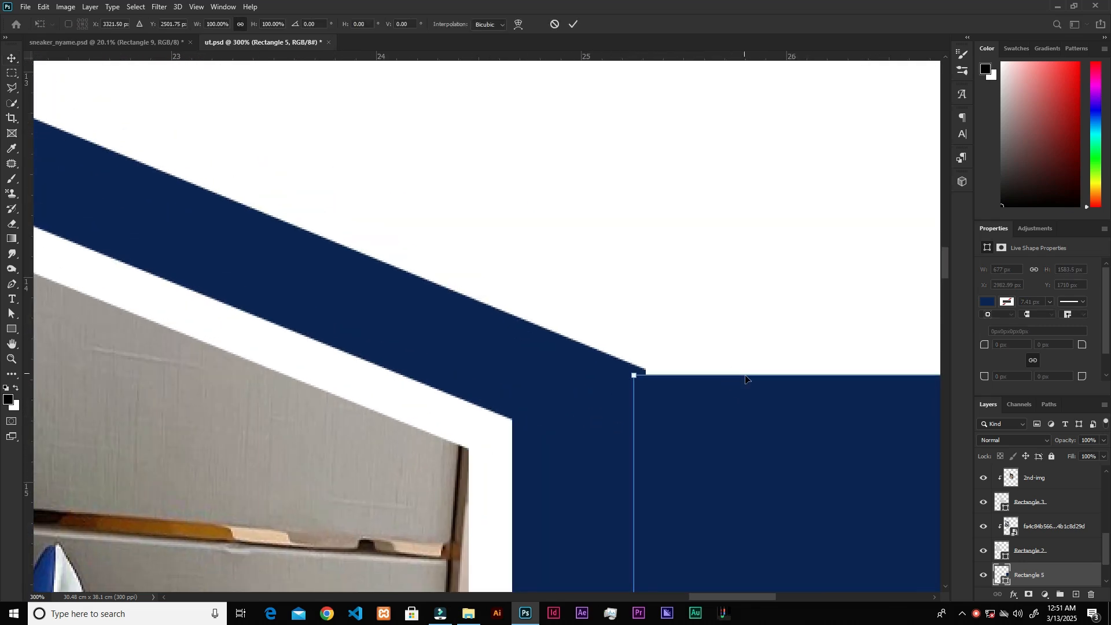
{"action": "left_click_drag", "start_coordinate": [774, 412], "coordinate": [434, 409]}
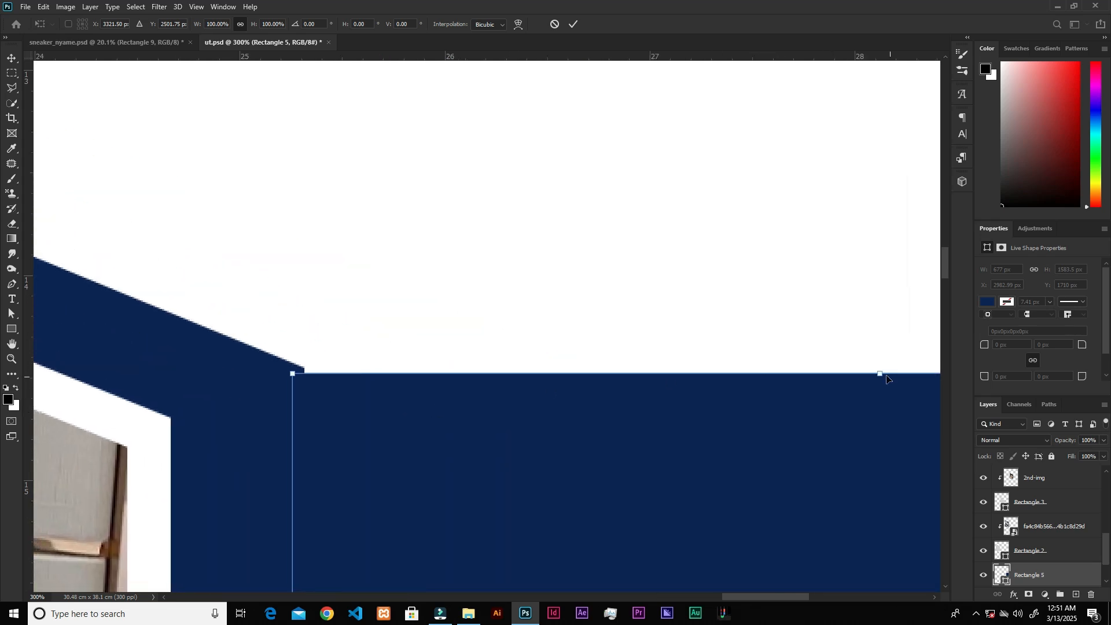
{"action": "left_click_drag", "start_coordinate": [880, 371], "coordinate": [881, 369]}
{"action": "left_click", "coordinate": [571, 26]}
Step: Set the side rectangle's fill to the solid color #274686
{"action": "key", "text": "ctrl+0"}
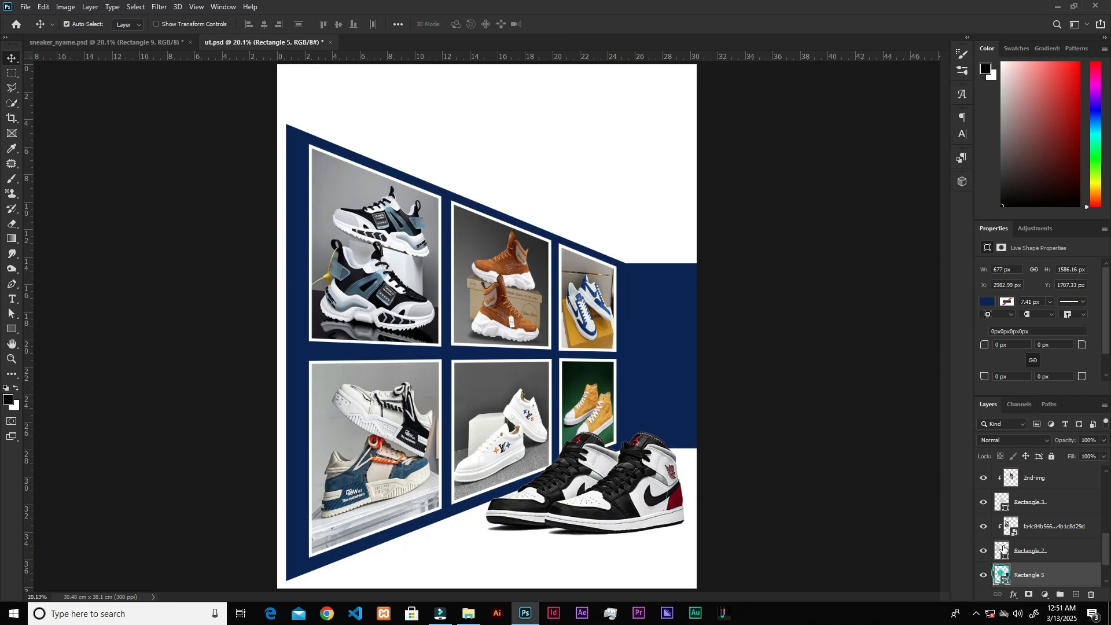
{"action": "left_click", "coordinate": [988, 304]}
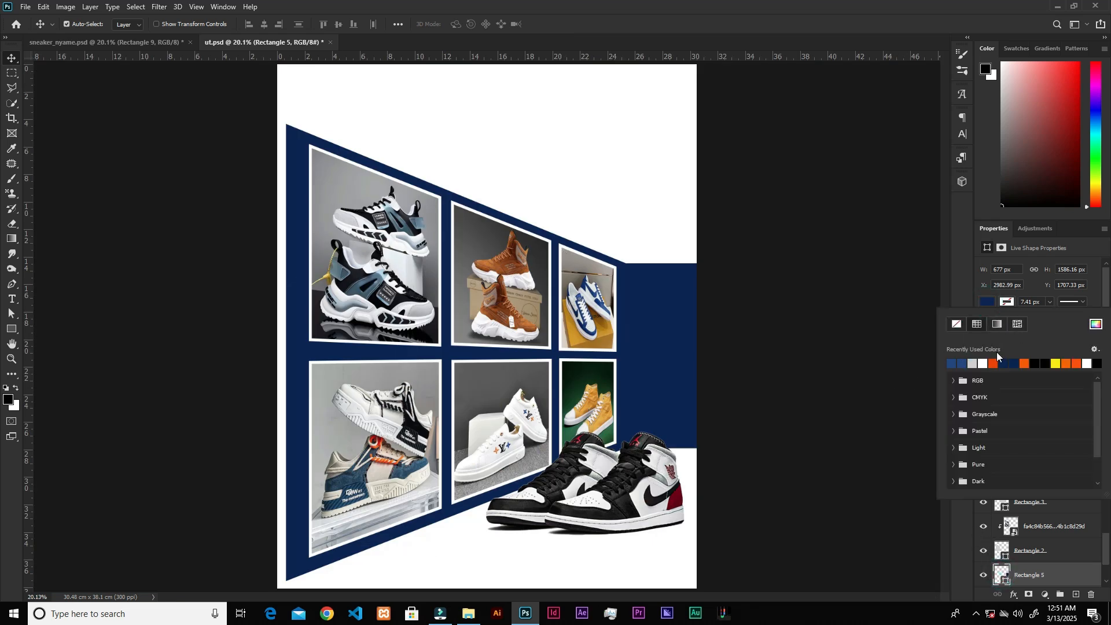
{"action": "left_click", "coordinate": [1096, 324]}
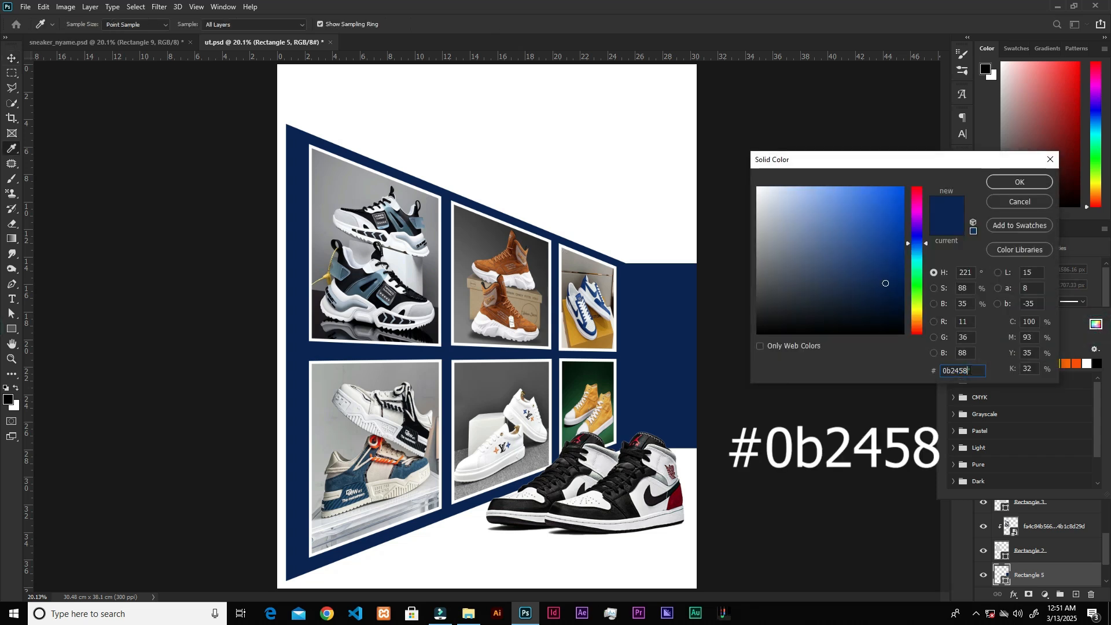
{"action": "type", "text": "274686"}
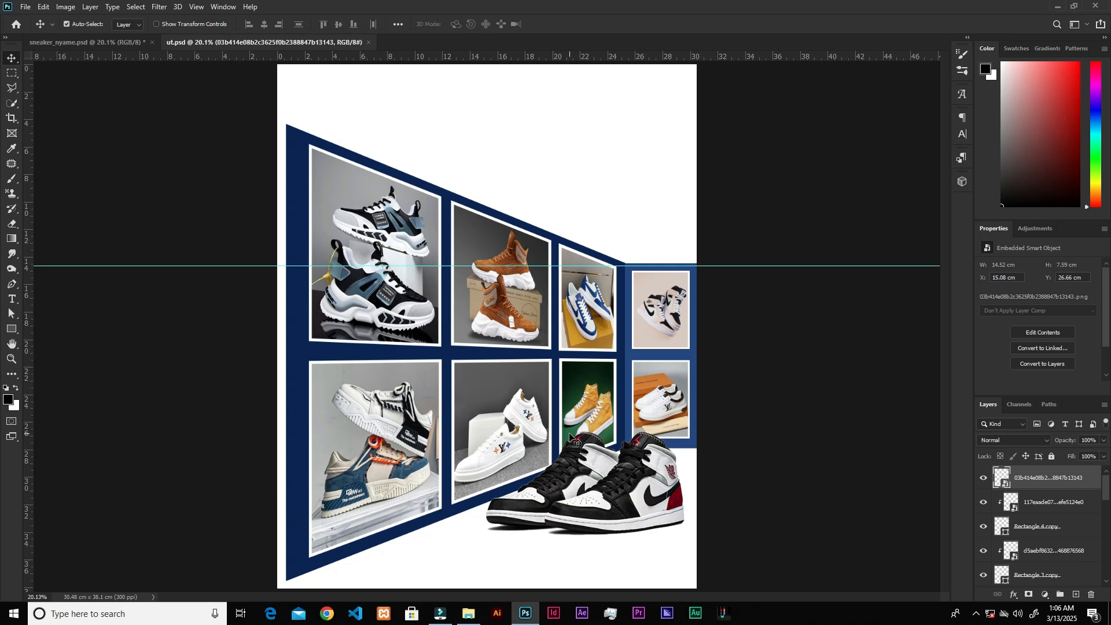
Step: Examine the first picture frame's layers by hiding and restoring Rectangle 2 and its clipped sneaker image
{"action": "scroll", "coordinate": [588, 438], "scroll_direction": "up", "scroll_amount": 2}
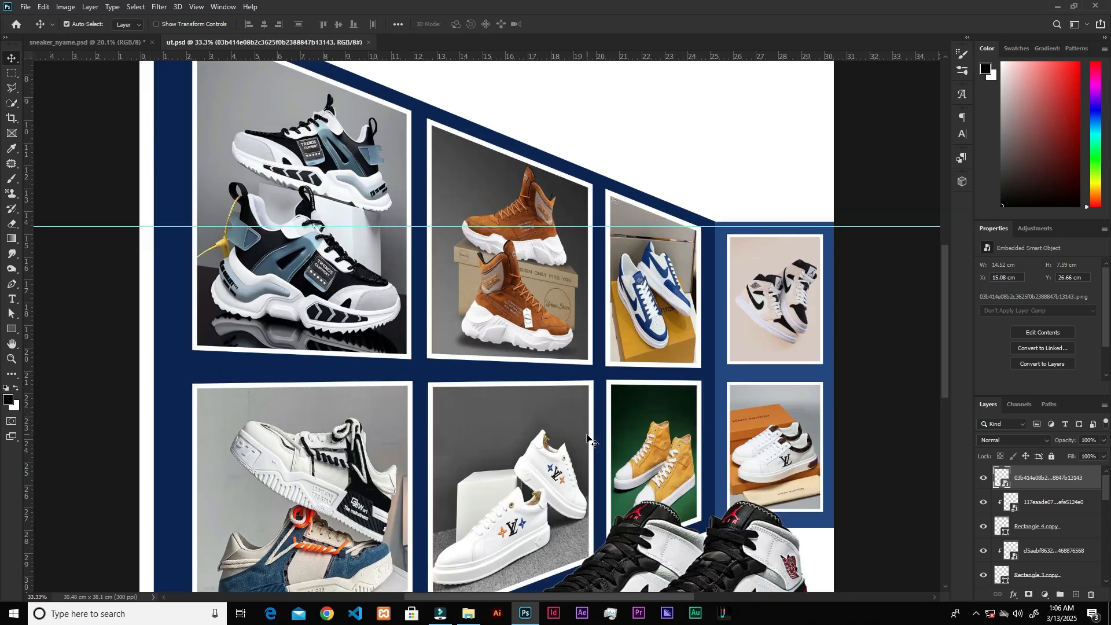
{"action": "left_click_drag", "start_coordinate": [406, 328], "coordinate": [500, 435]}
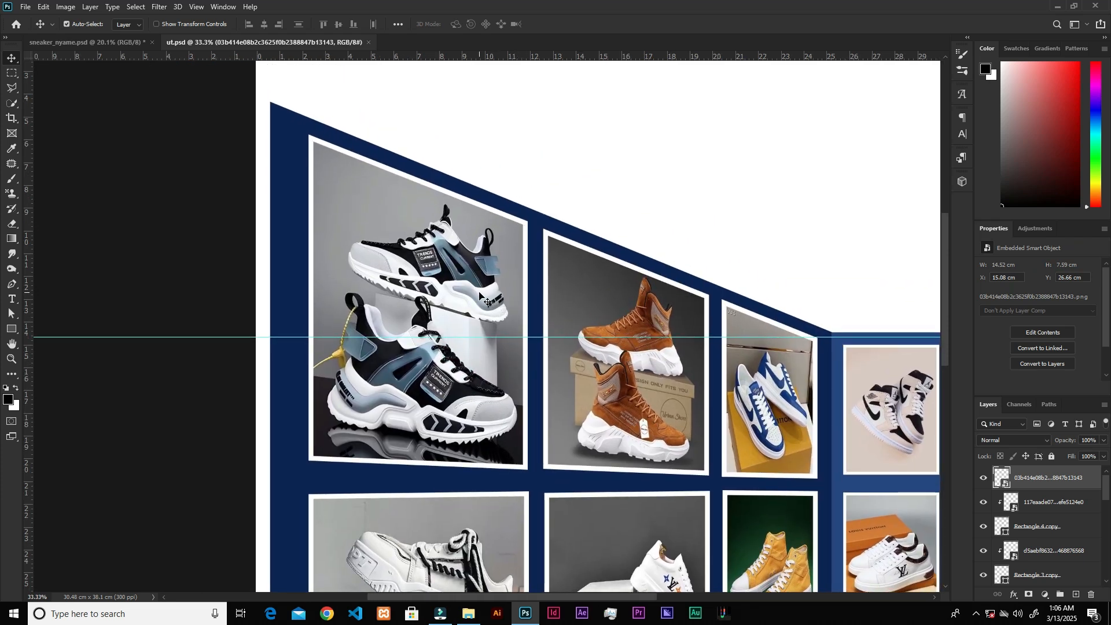
{"action": "left_click", "coordinate": [480, 295]}
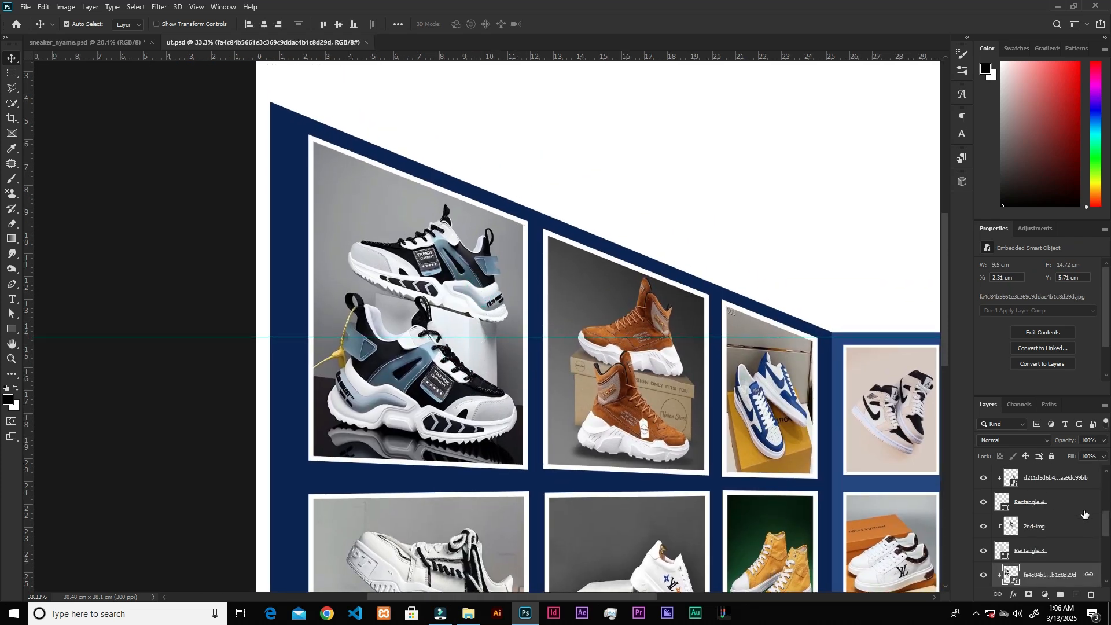
{"action": "scroll", "coordinate": [1088, 521], "scroll_direction": "down", "scroll_amount": 2}
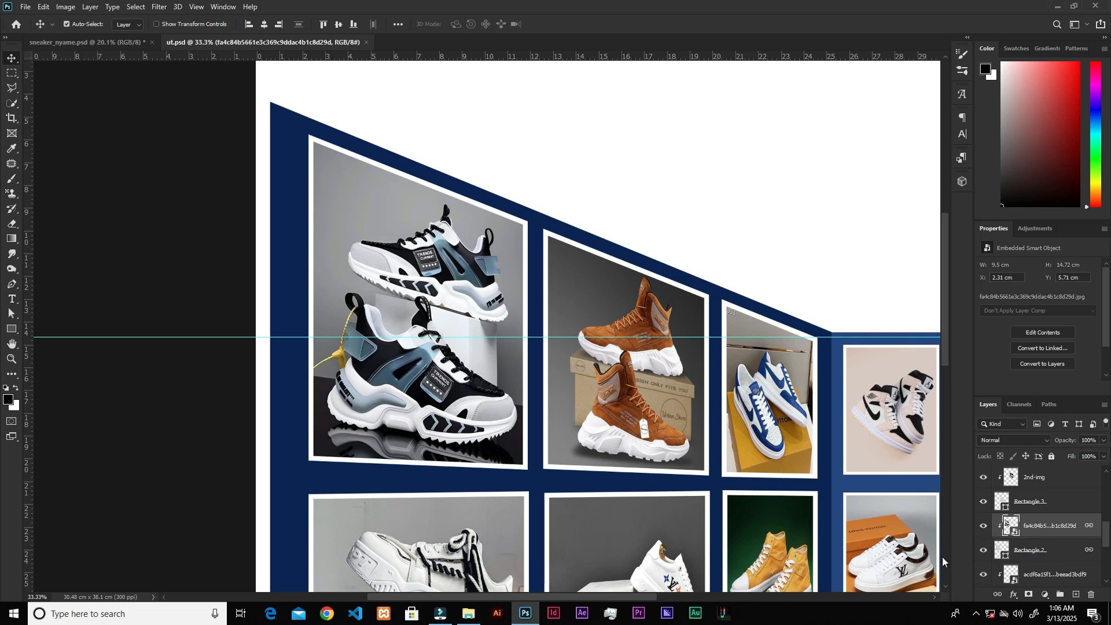
{"action": "left_click", "coordinate": [1058, 553]}
{"action": "left_click_drag", "start_coordinate": [1107, 534], "coordinate": [1108, 542]}
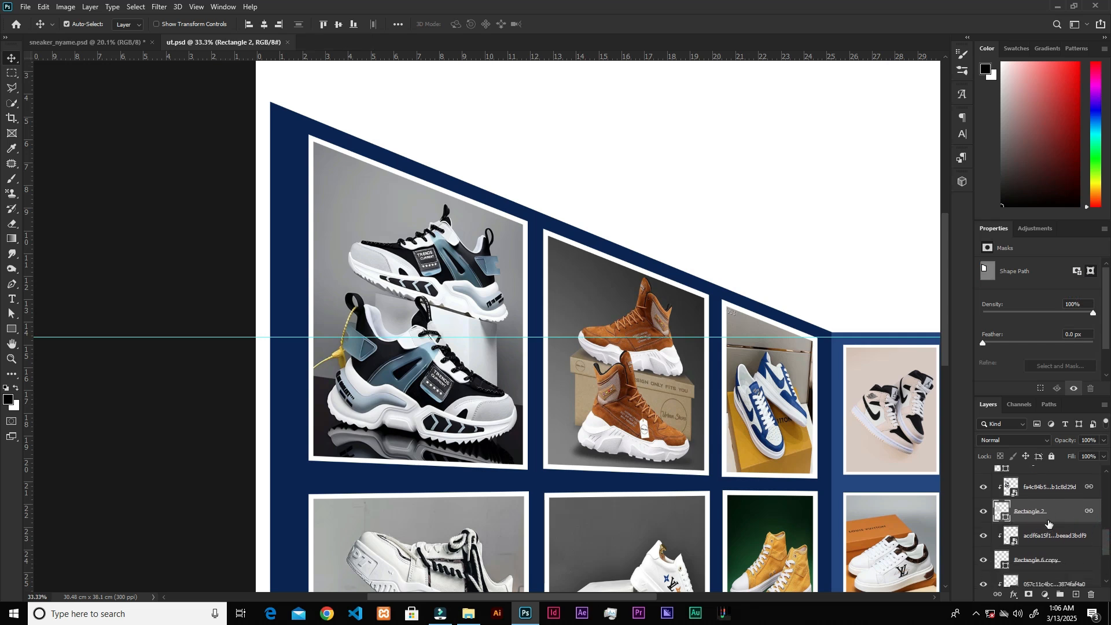
{"action": "left_click", "coordinate": [986, 512]}
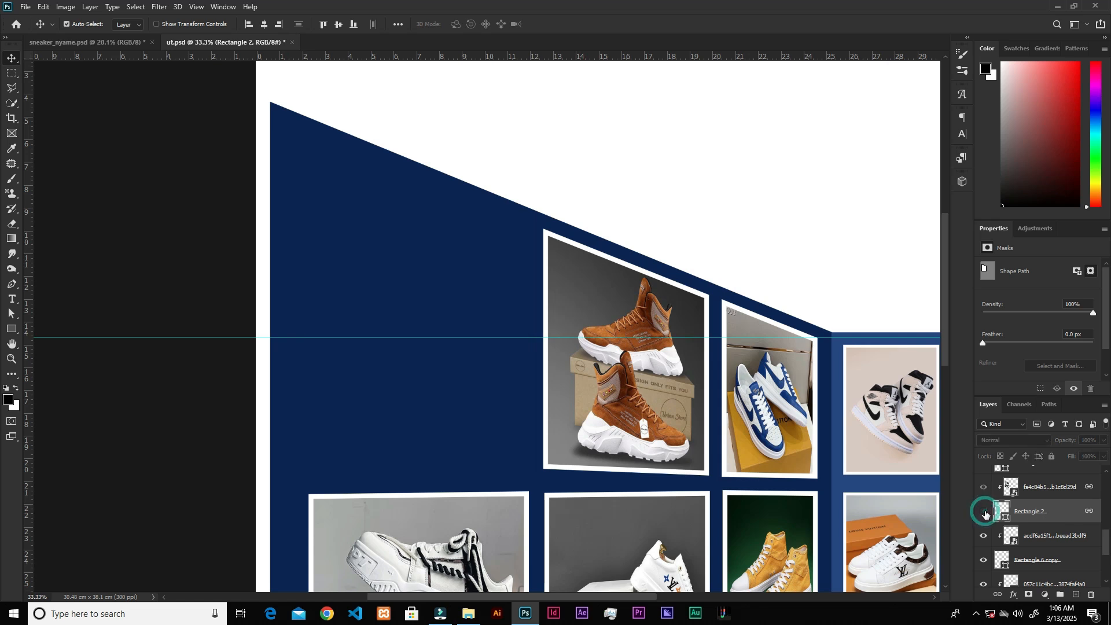
{"action": "left_click", "coordinate": [985, 512]}
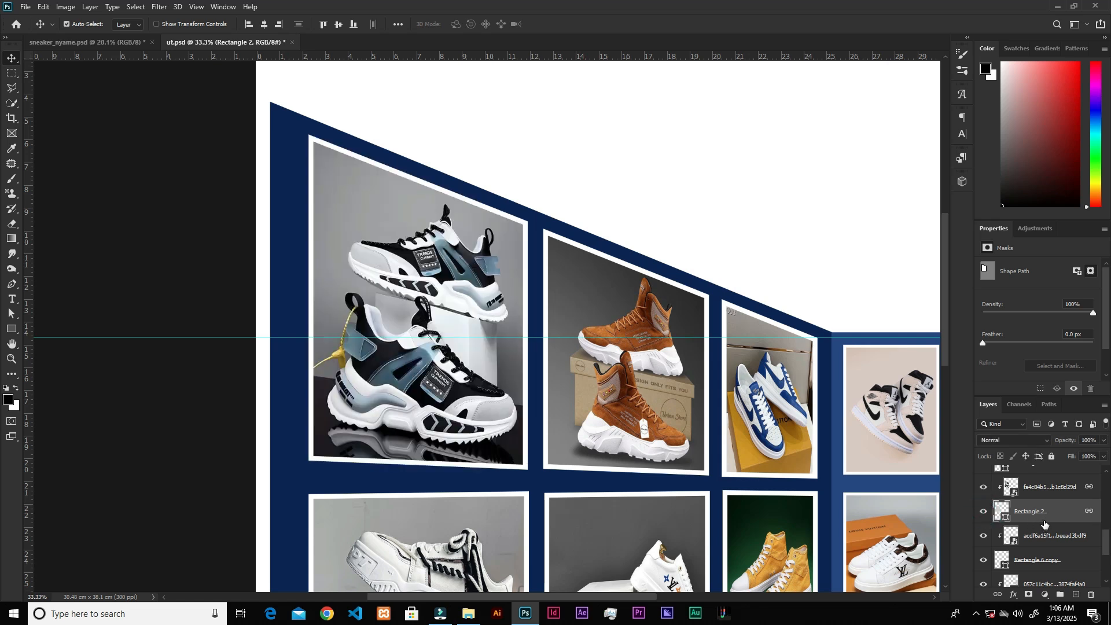
{"action": "left_click", "coordinate": [985, 489]}
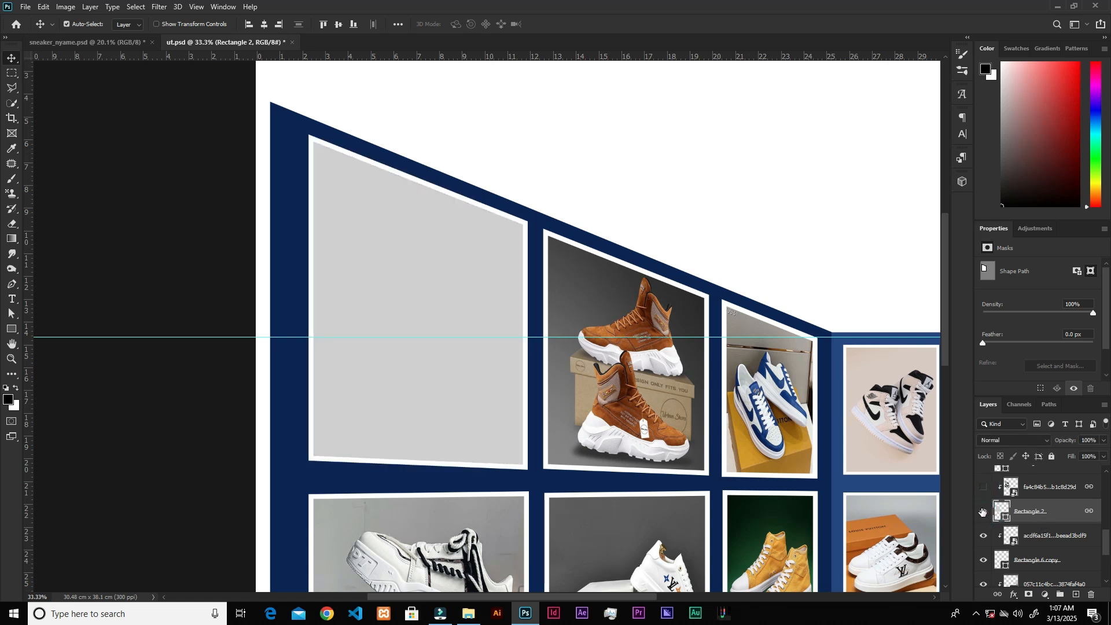
{"action": "left_click", "coordinate": [984, 488]}
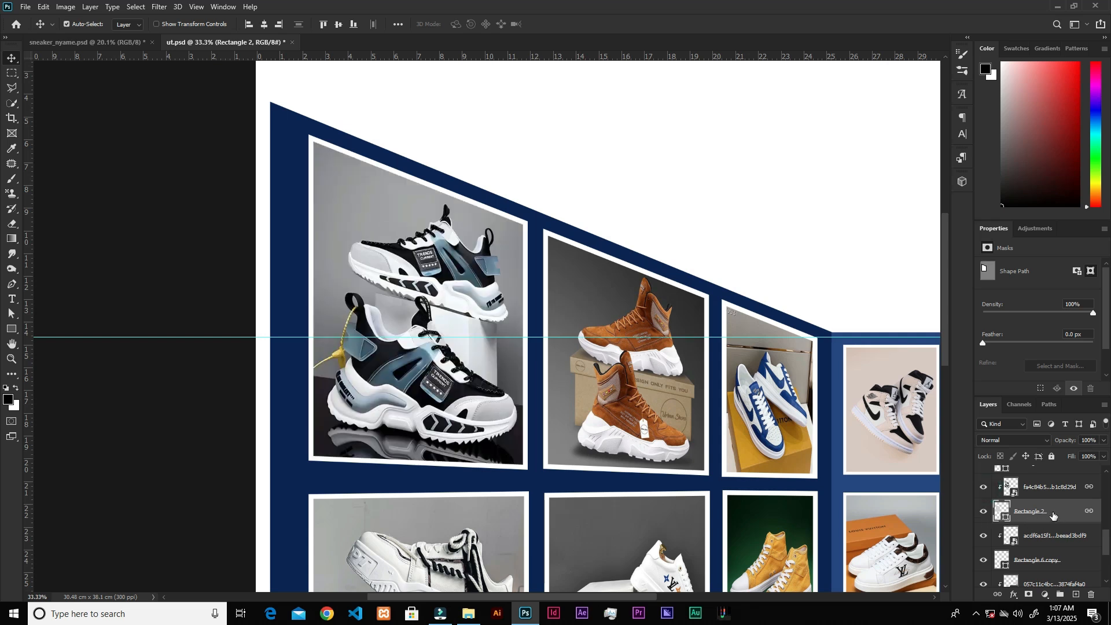
Step: Duplicate the Rectangle 2 layer and move the original Rectangle 2 above the clipped sneaker image
{"action": "key", "text": "ctrl"}
{"action": "key", "text": "ctrl+j"}
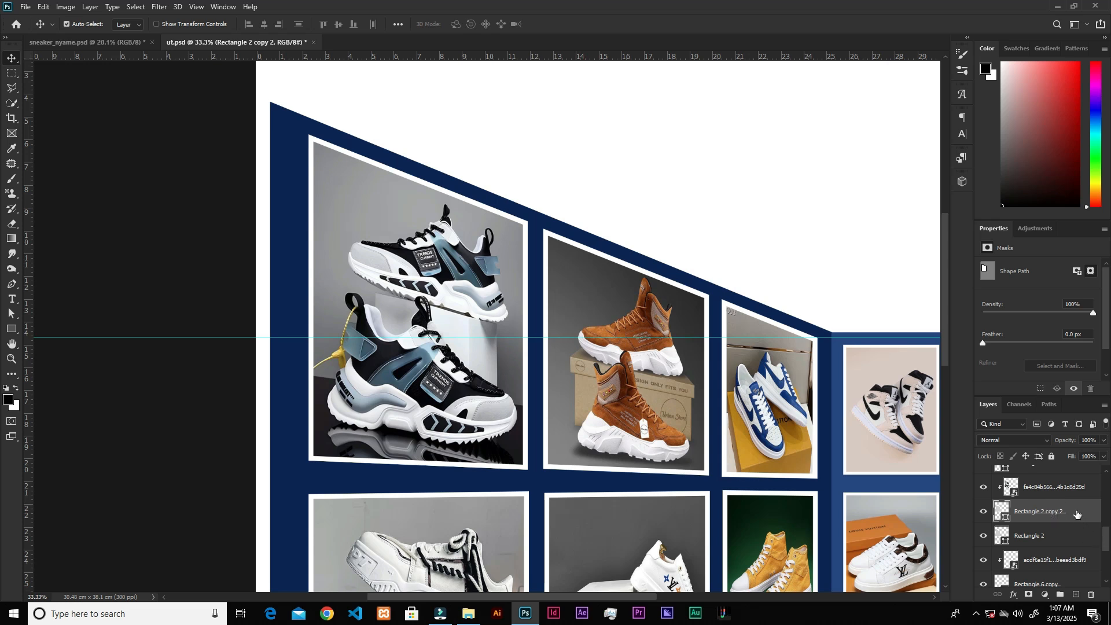
{"action": "left_click", "coordinate": [1059, 538]}
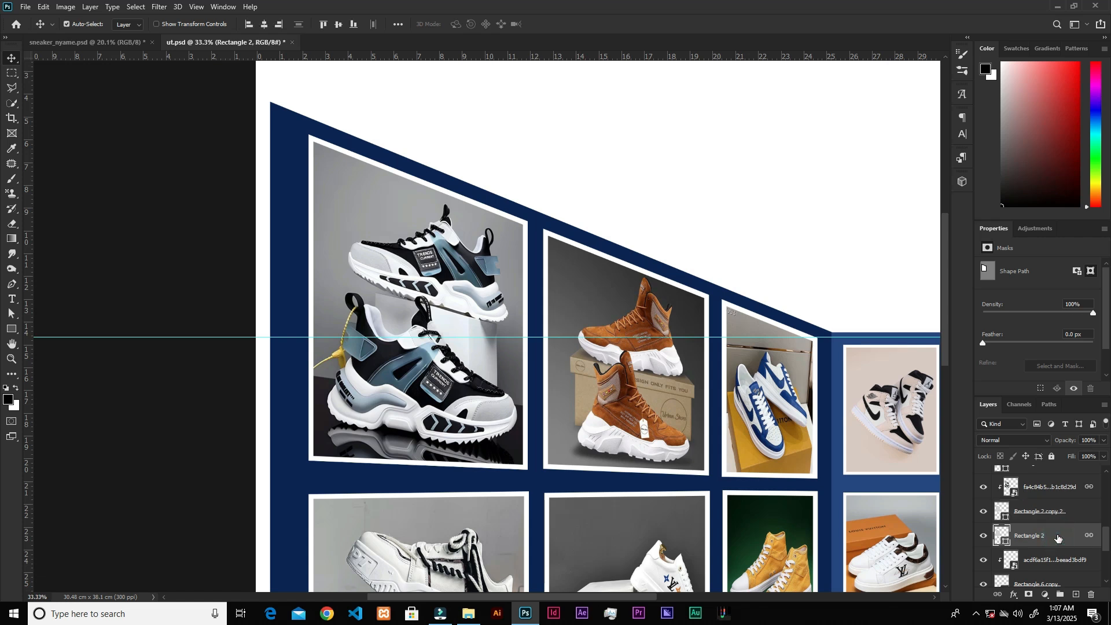
{"action": "left_click_drag", "start_coordinate": [1076, 520], "coordinate": [1072, 479]}
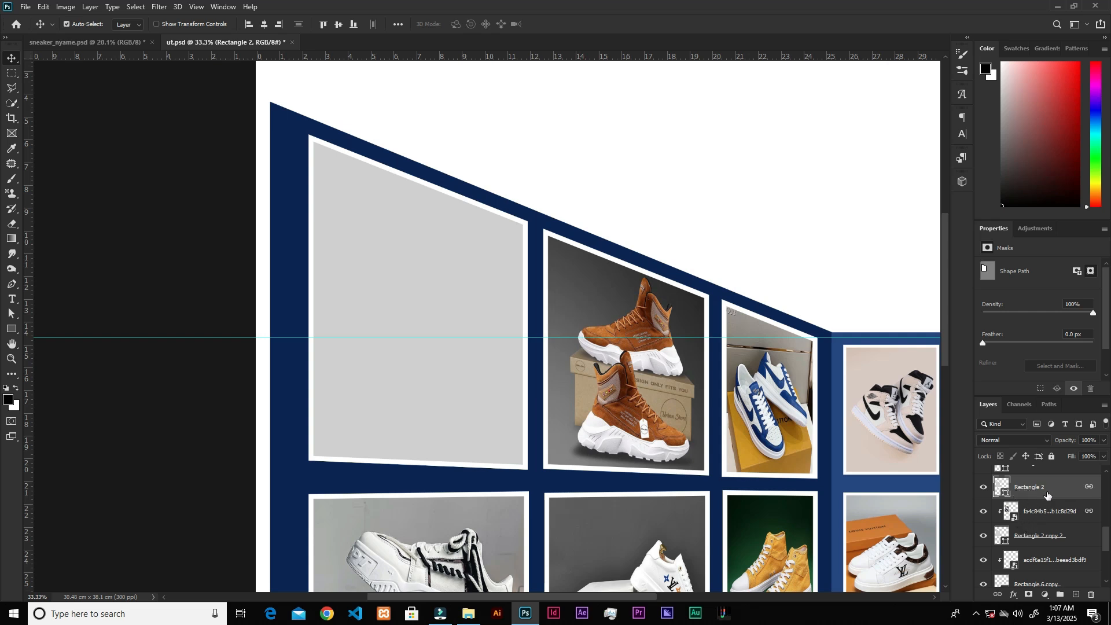
Step: Link the Rectangle 2, clipped sneaker image and Rectangle 2 copy 2 layers, and reselect only Rectangle 2
{"action": "left_click", "coordinate": [1040, 540]}
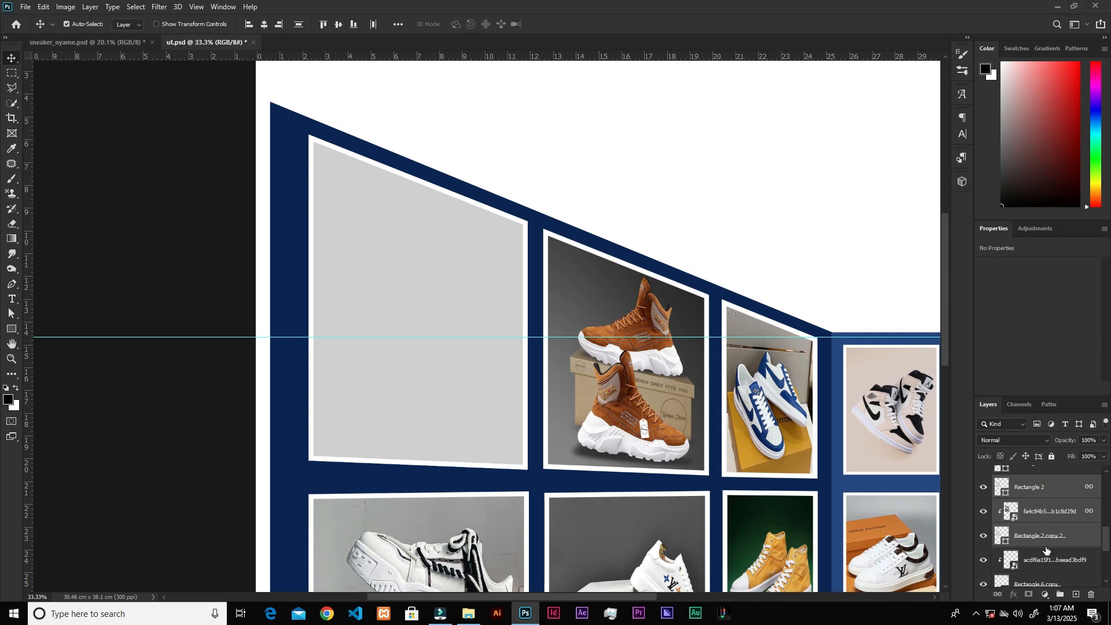
{"action": "left_click", "coordinate": [1050, 517]}
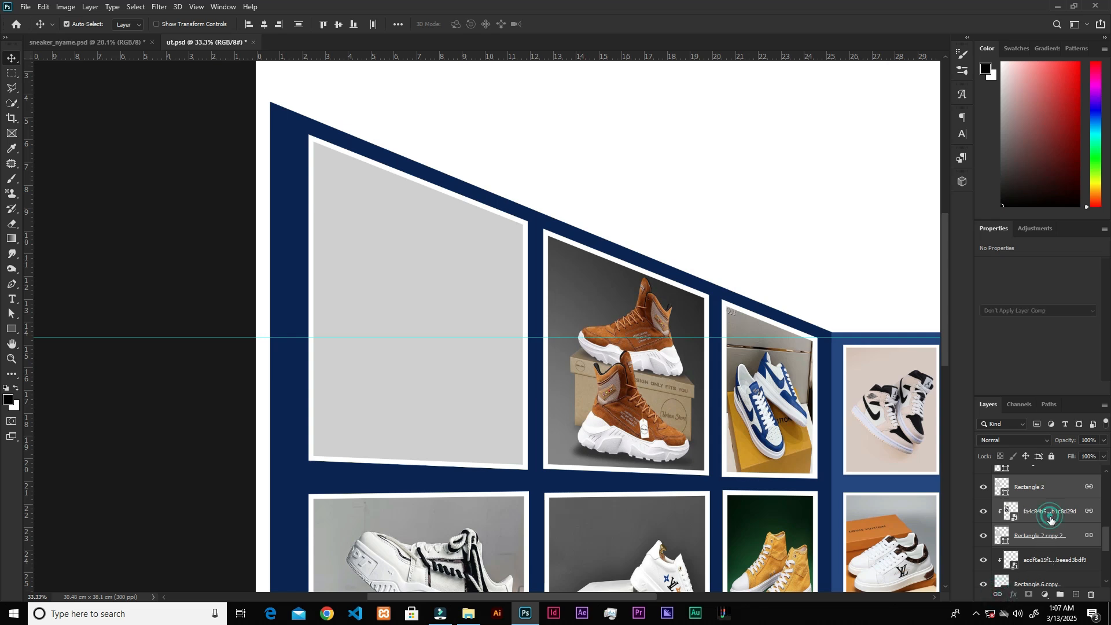
{"action": "left_click", "coordinate": [1049, 496]}
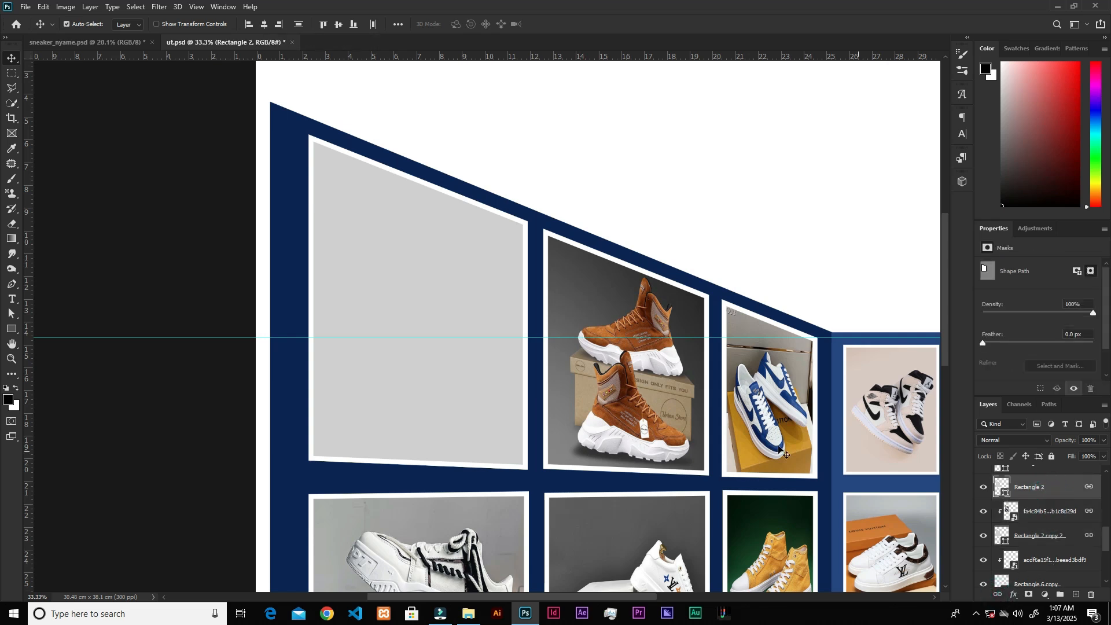
Step: Remove the stroke from Rectangle 2 and set its fill to white
{"action": "left_click", "coordinate": [11, 330]}
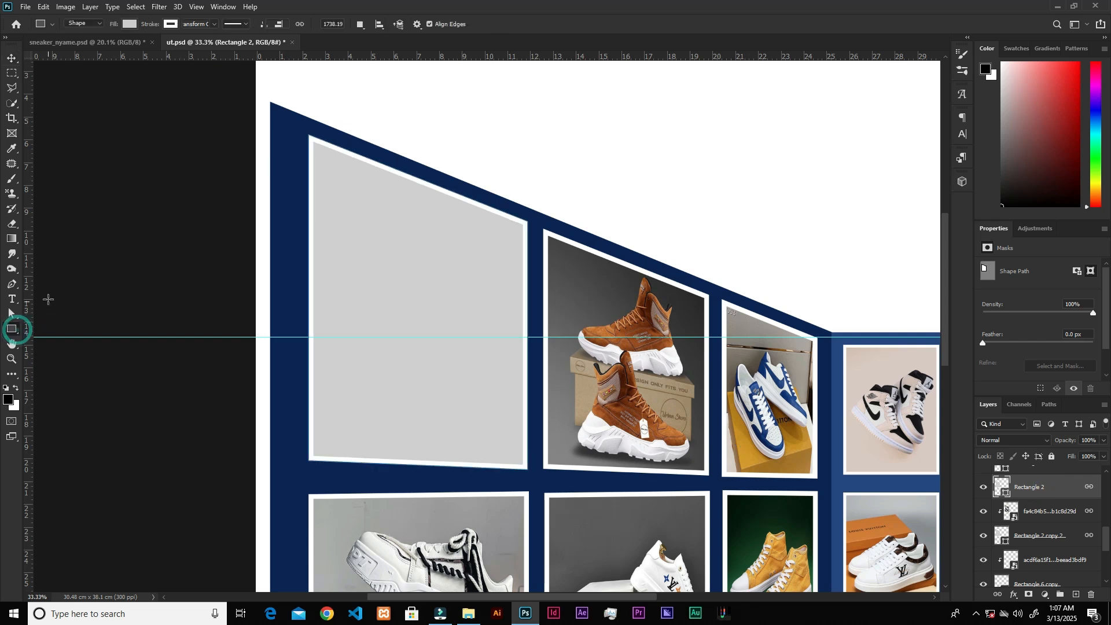
{"action": "left_click", "coordinate": [172, 24]}
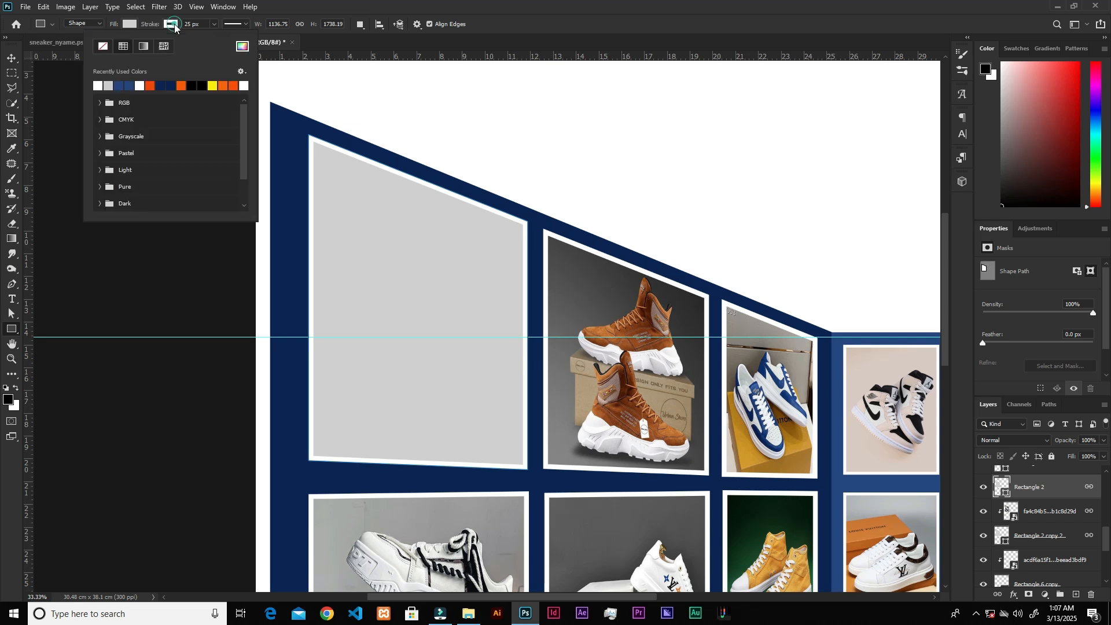
{"action": "left_click", "coordinate": [104, 47]}
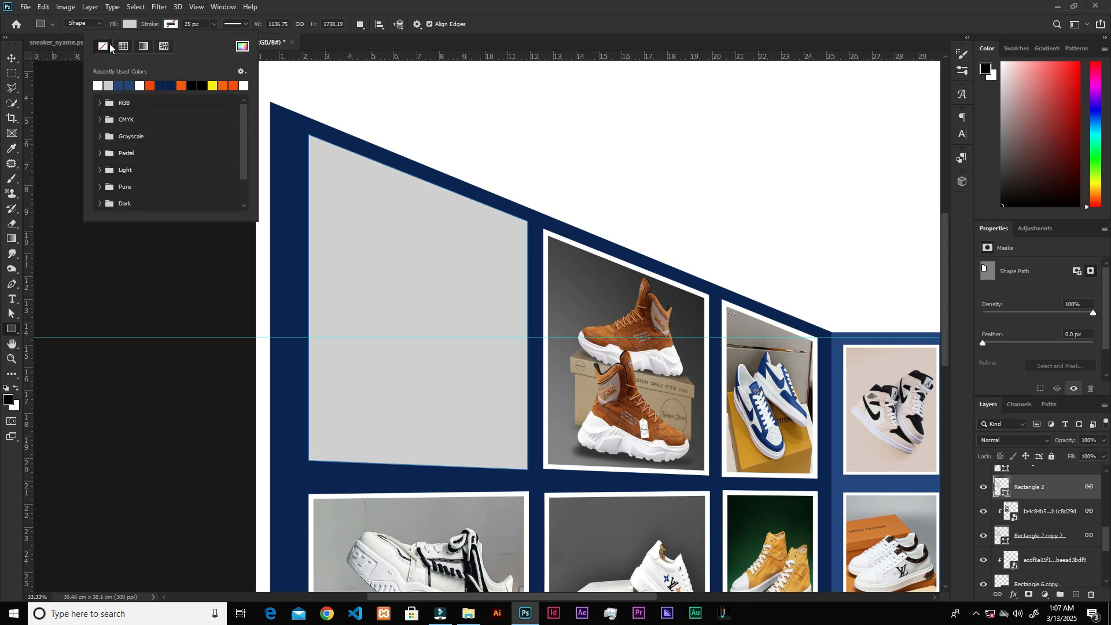
{"action": "left_click", "coordinate": [128, 25]}
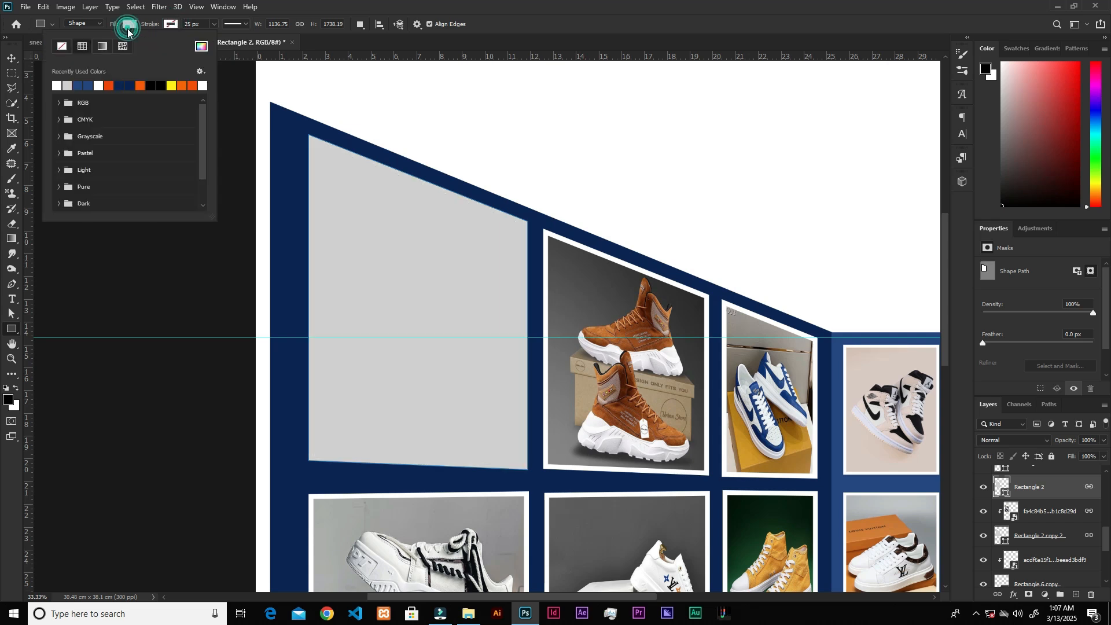
{"action": "left_click", "coordinate": [56, 87]}
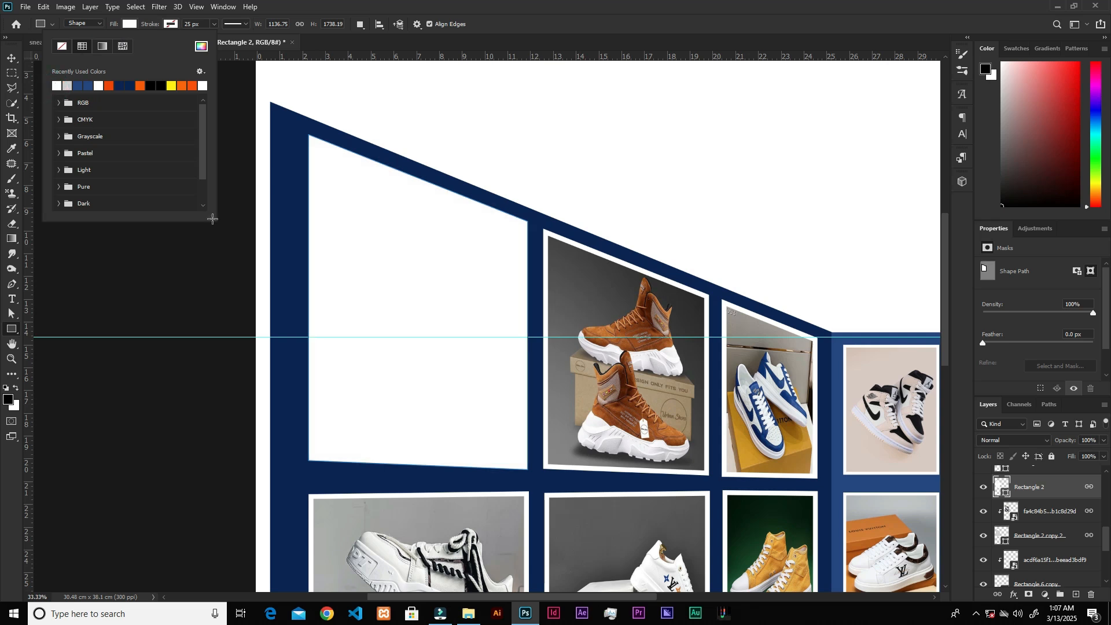
{"action": "left_click", "coordinate": [8, 60]}
{"action": "left_click", "coordinate": [9, 60]}
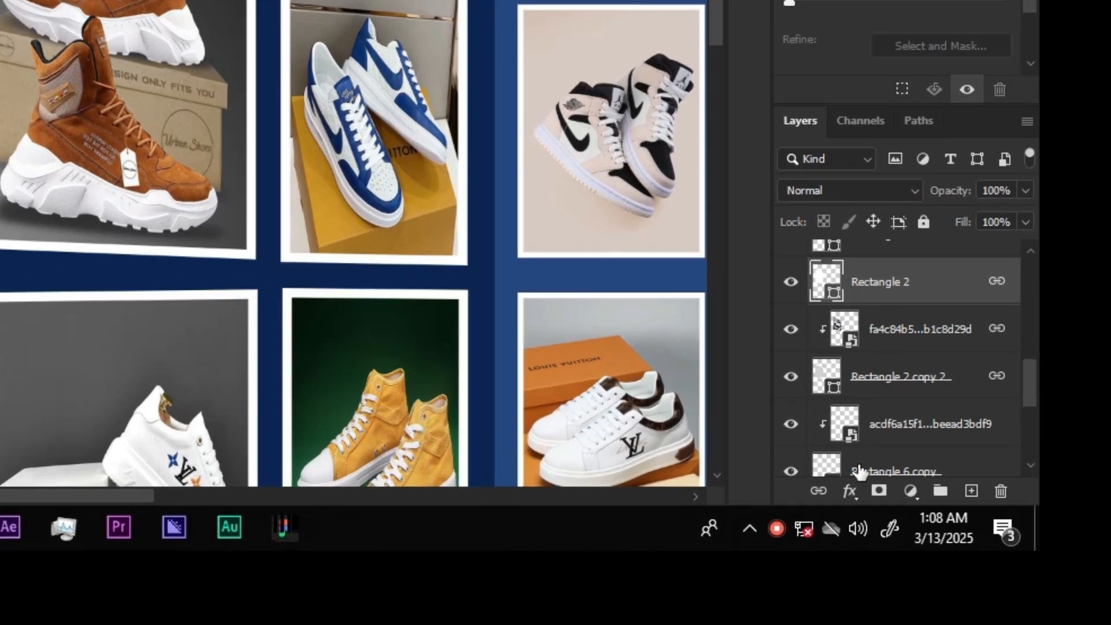
Step: Open the blending options of Rectangle 2 and lower its fill opacity to 16%
{"action": "left_click", "coordinate": [850, 490]}
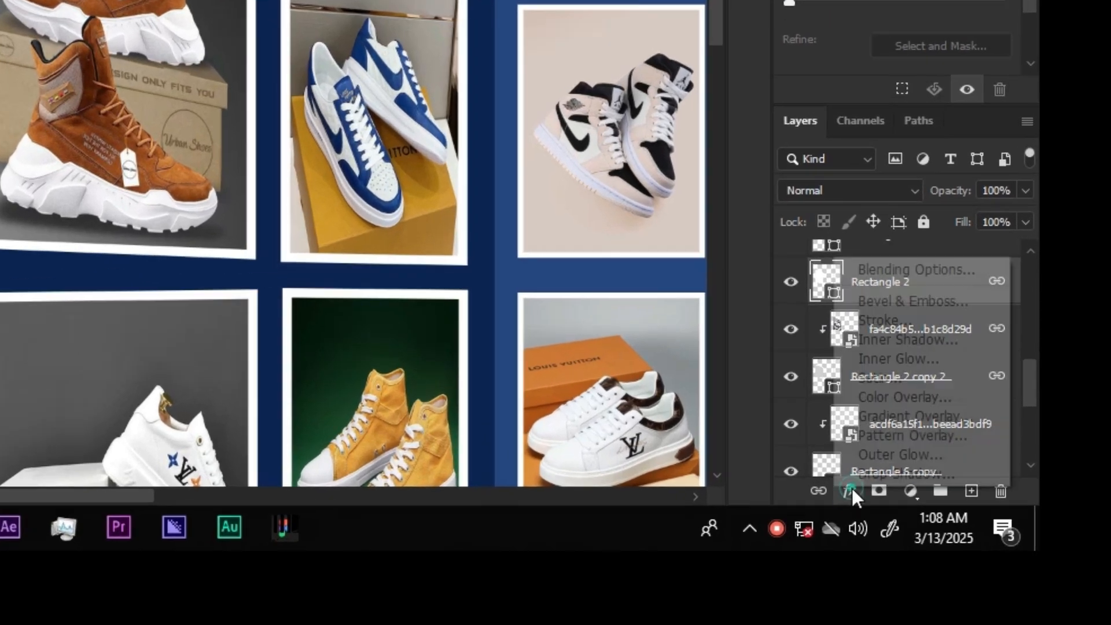
{"action": "left_click", "coordinate": [886, 272]}
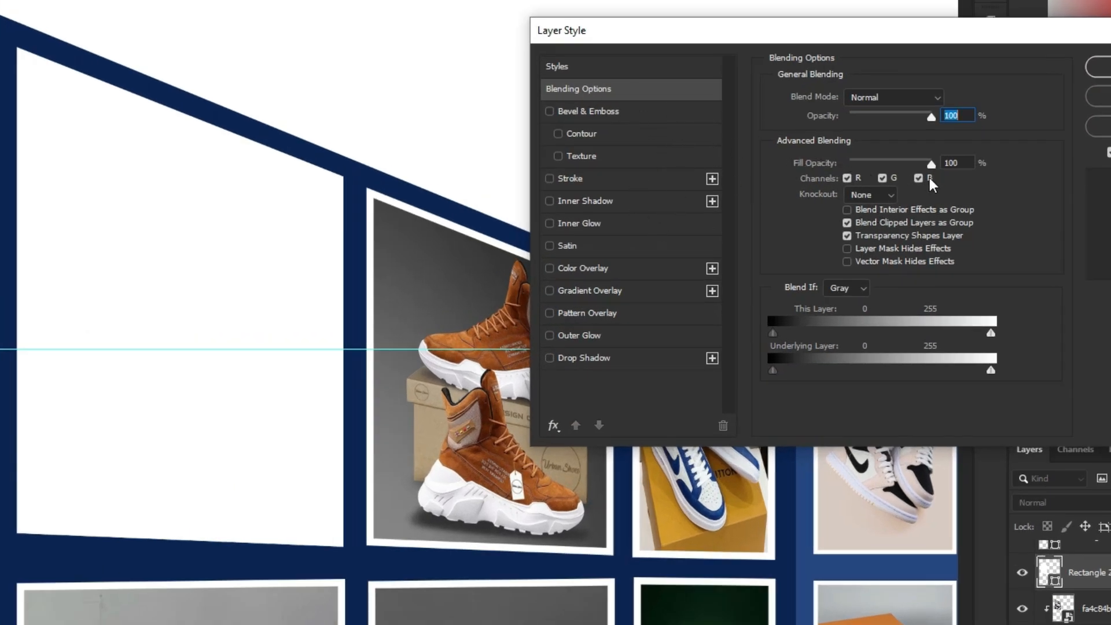
{"action": "left_click_drag", "start_coordinate": [929, 164], "coordinate": [863, 164]}
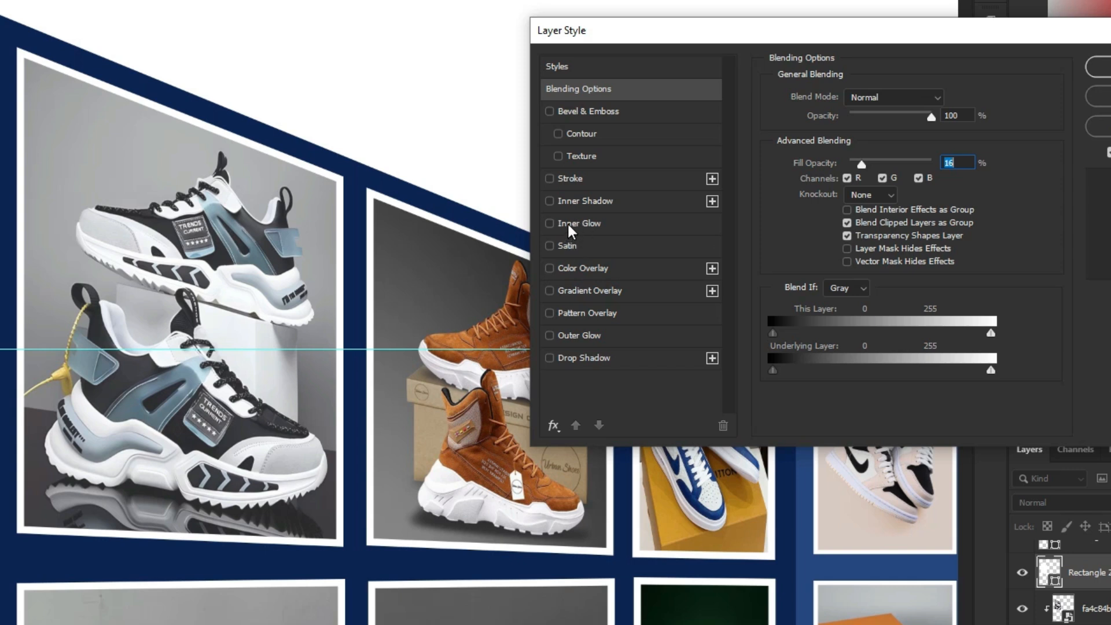
Step: Add a white inner glow to Rectangle 2 with Screen blend mode, 72% opacity and a size of 109 px
{"action": "left_click", "coordinate": [551, 224]}
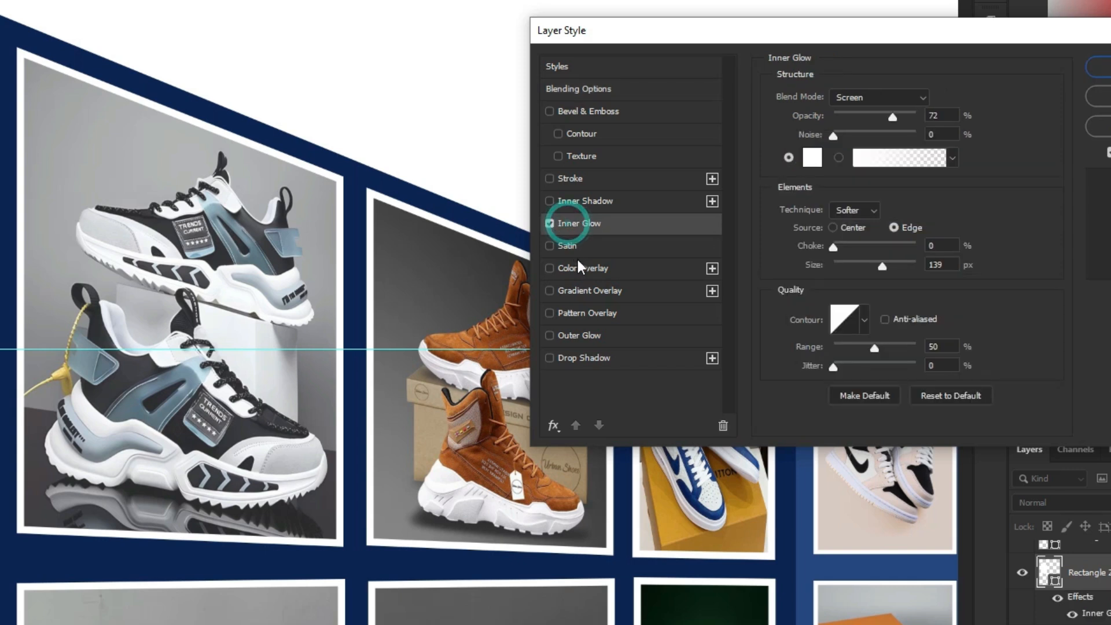
{"action": "left_click", "coordinate": [550, 224]}
{"action": "left_click", "coordinate": [550, 224]}
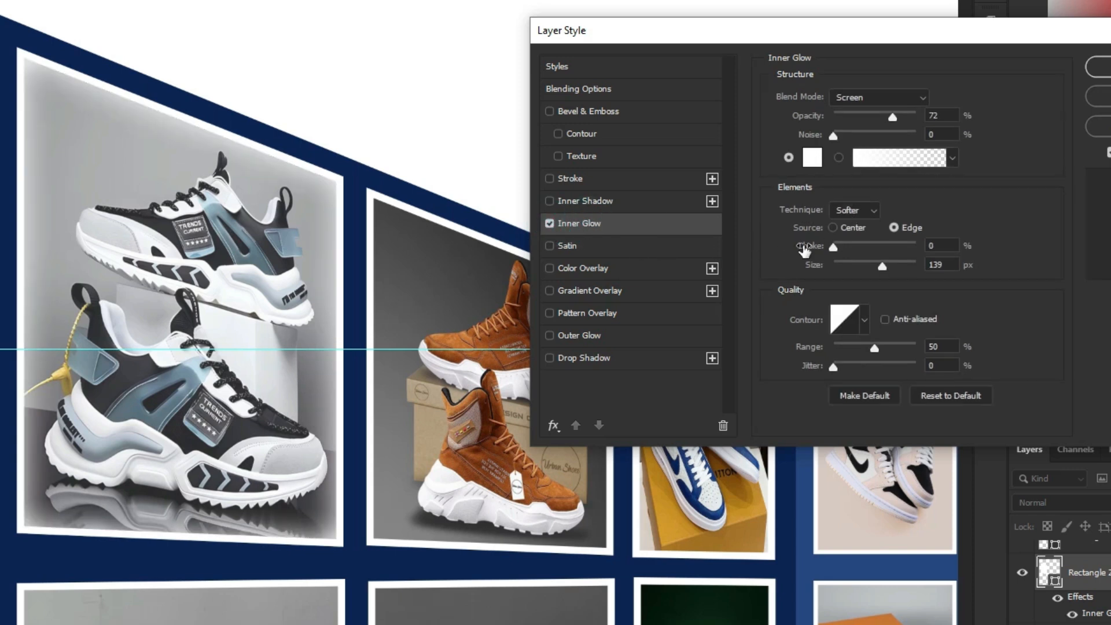
{"action": "left_click", "coordinate": [878, 97]}
{"action": "left_click", "coordinate": [868, 98]}
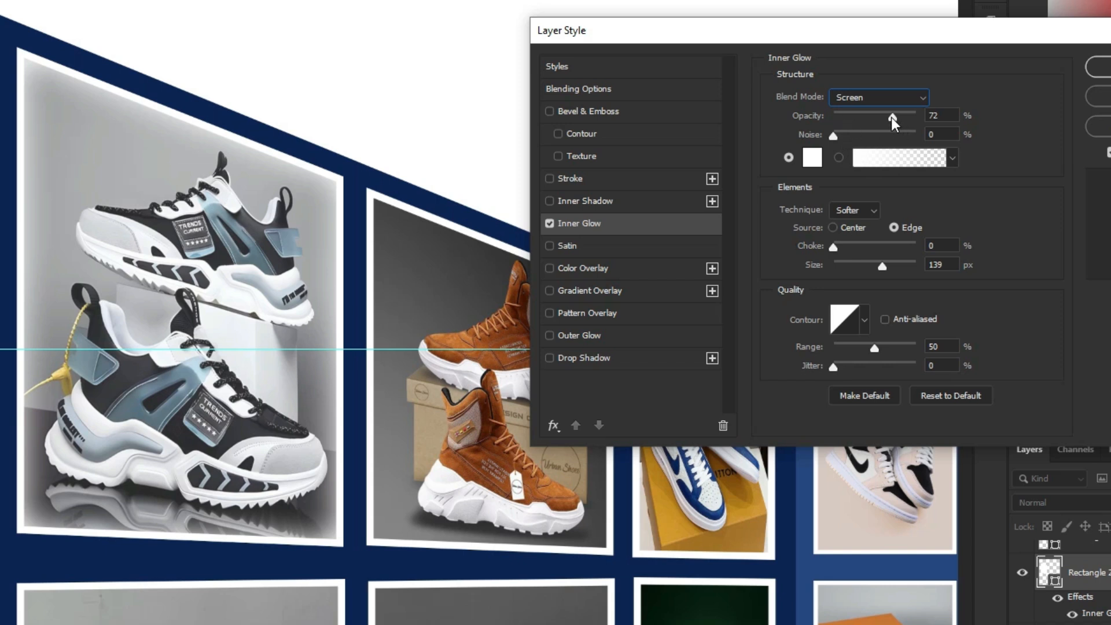
{"action": "mouse_move", "coordinate": [893, 119]}
{"action": "left_mouse_down"}
{"action": "mouse_move", "coordinate": [882, 118]}
{"action": "mouse_move", "coordinate": [935, 120]}
{"action": "mouse_move", "coordinate": [899, 122]}
{"action": "left_mouse_up"}
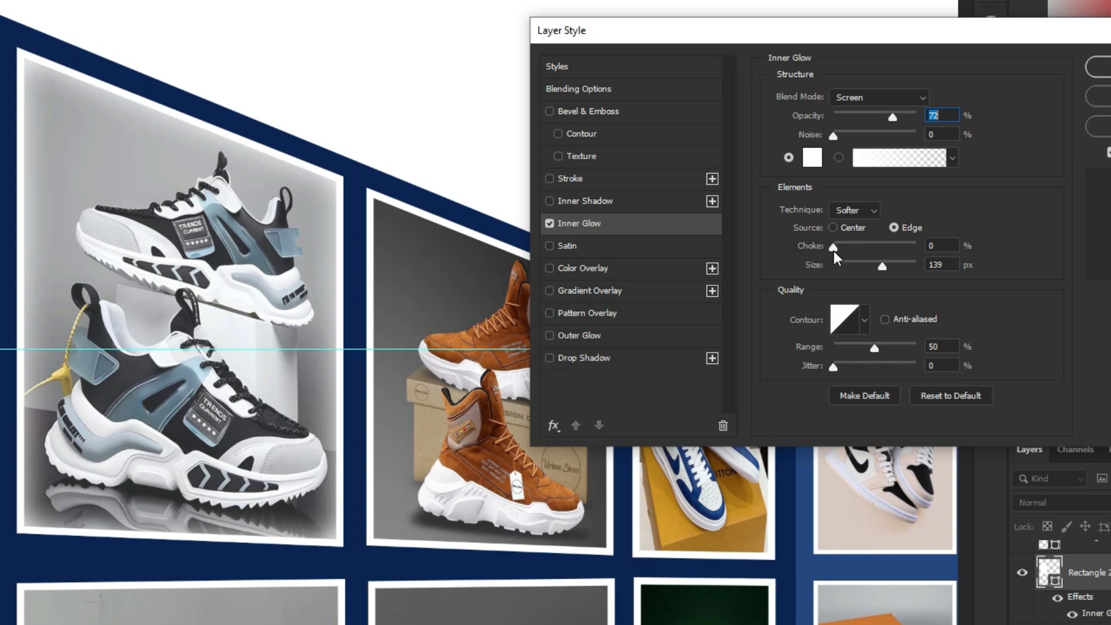
{"action": "left_click", "coordinate": [884, 267]}
{"action": "mouse_move", "coordinate": [890, 266]}
{"action": "left_mouse_down"}
{"action": "mouse_move", "coordinate": [839, 265]}
{"action": "mouse_move", "coordinate": [875, 269]}
{"action": "left_mouse_up"}
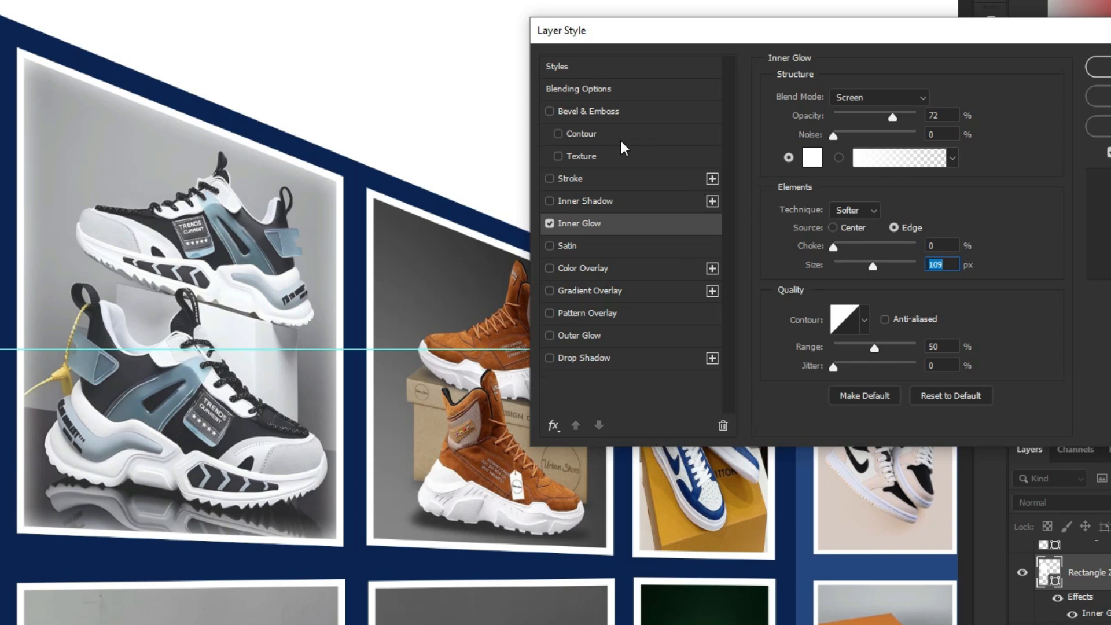
Step: Reduce Rectangle 2's fill opacity to 3% and apply the layer style
{"action": "left_click", "coordinate": [613, 89]}
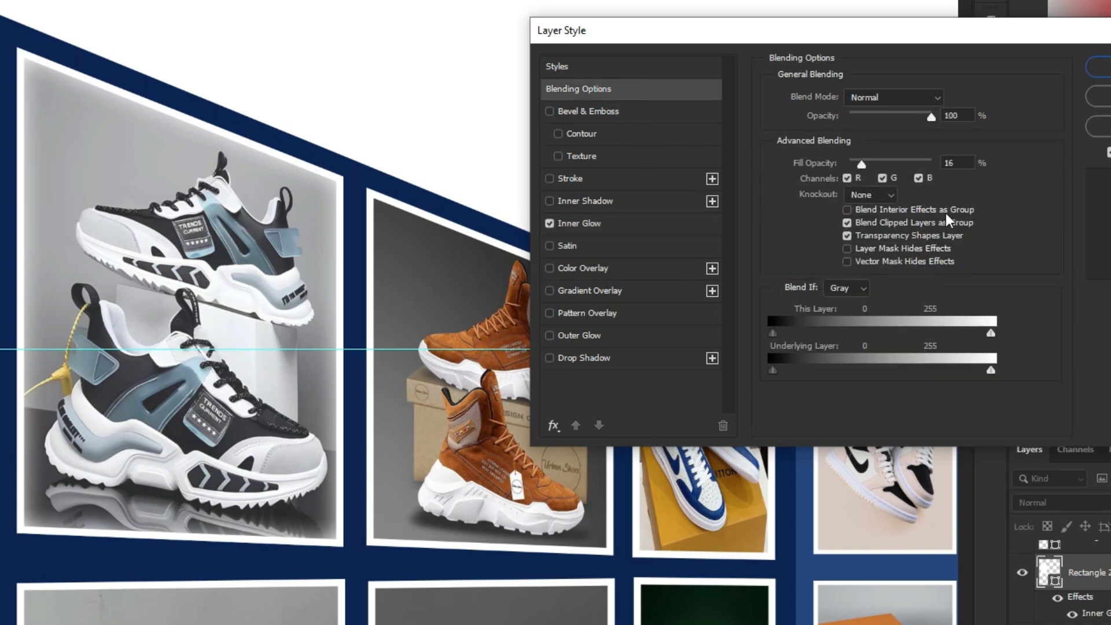
{"action": "left_click_drag", "start_coordinate": [863, 162], "coordinate": [857, 164]}
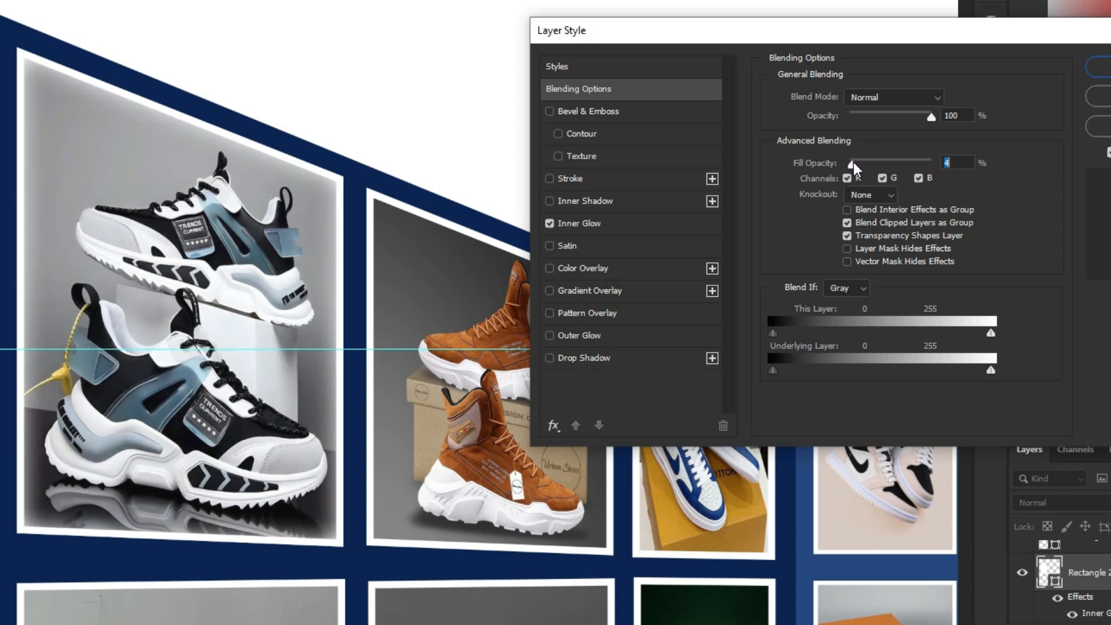
{"action": "left_click_drag", "start_coordinate": [855, 162], "coordinate": [837, 172]}
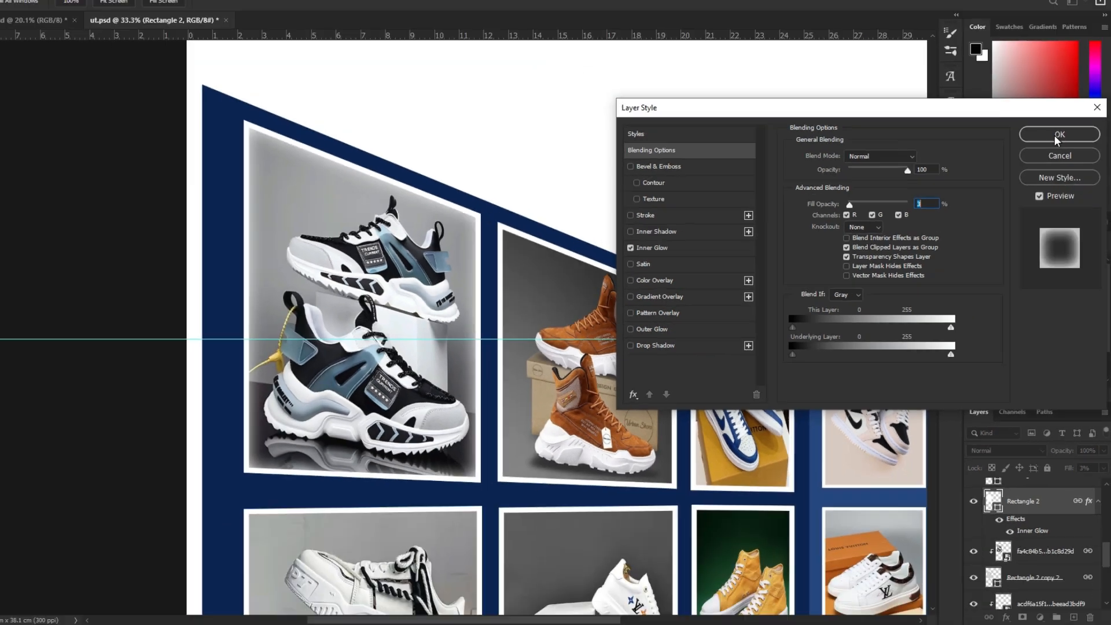
{"action": "left_click", "coordinate": [1054, 135]}
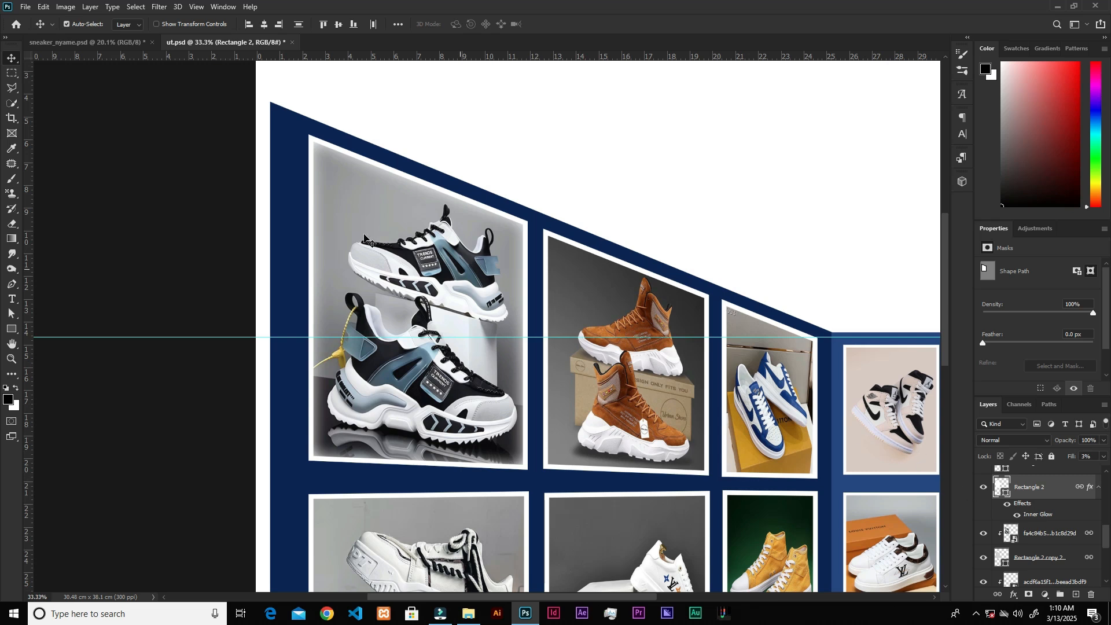
Step: Draw a white triangle about 1107 by 1269 px with the Pen tool over the lower-right half of the first picture frame
{"action": "left_click", "coordinate": [11, 285]}
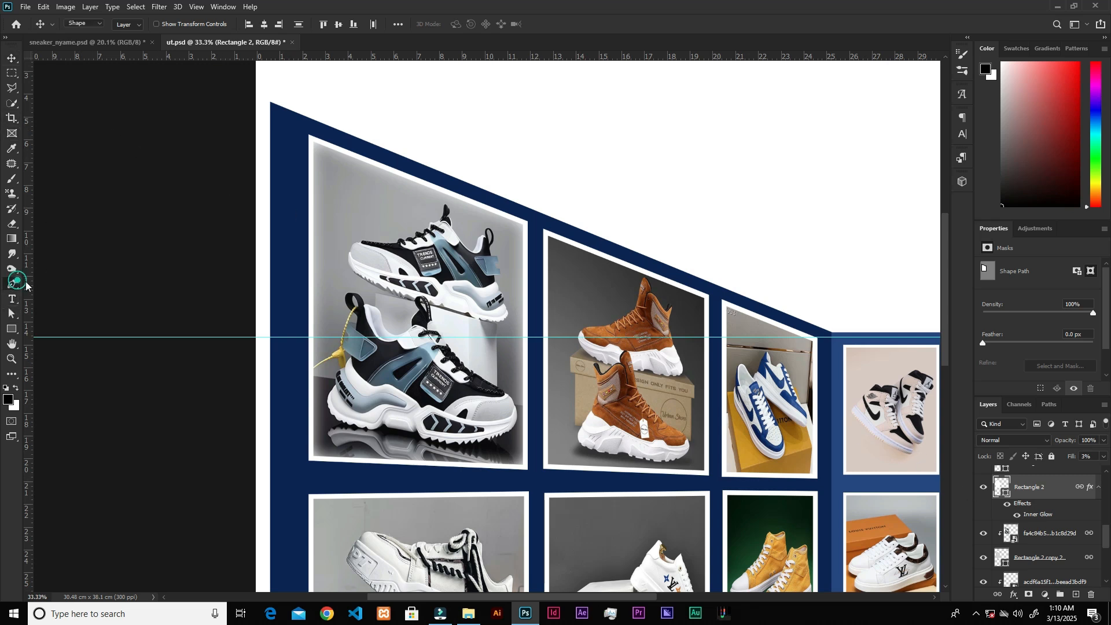
{"action": "left_click", "coordinate": [525, 223]}
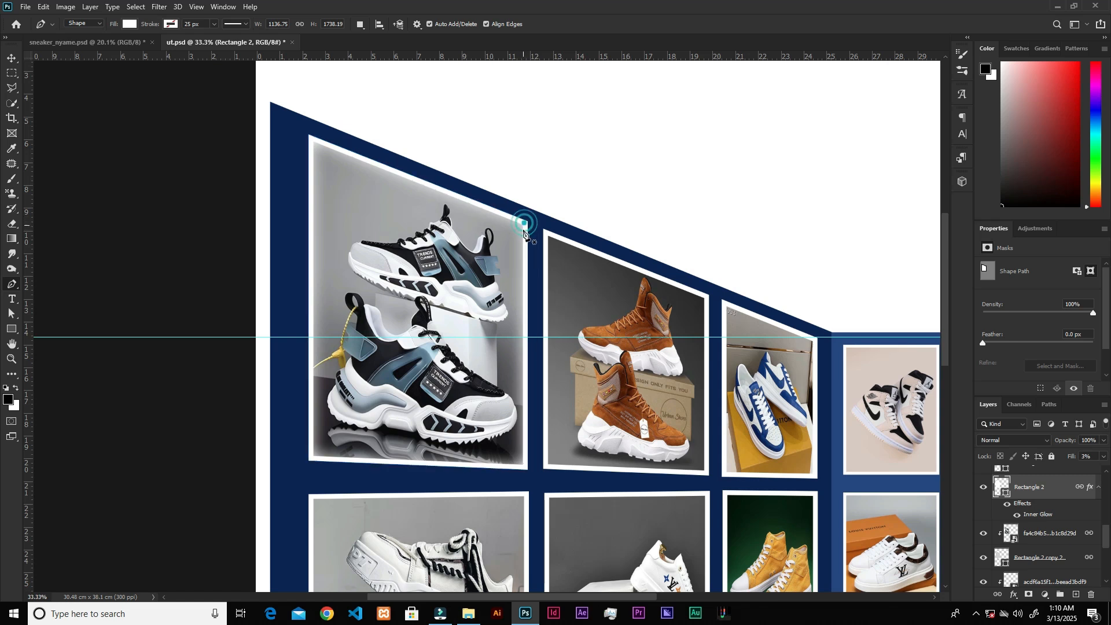
{"action": "left_click", "coordinate": [312, 458]}
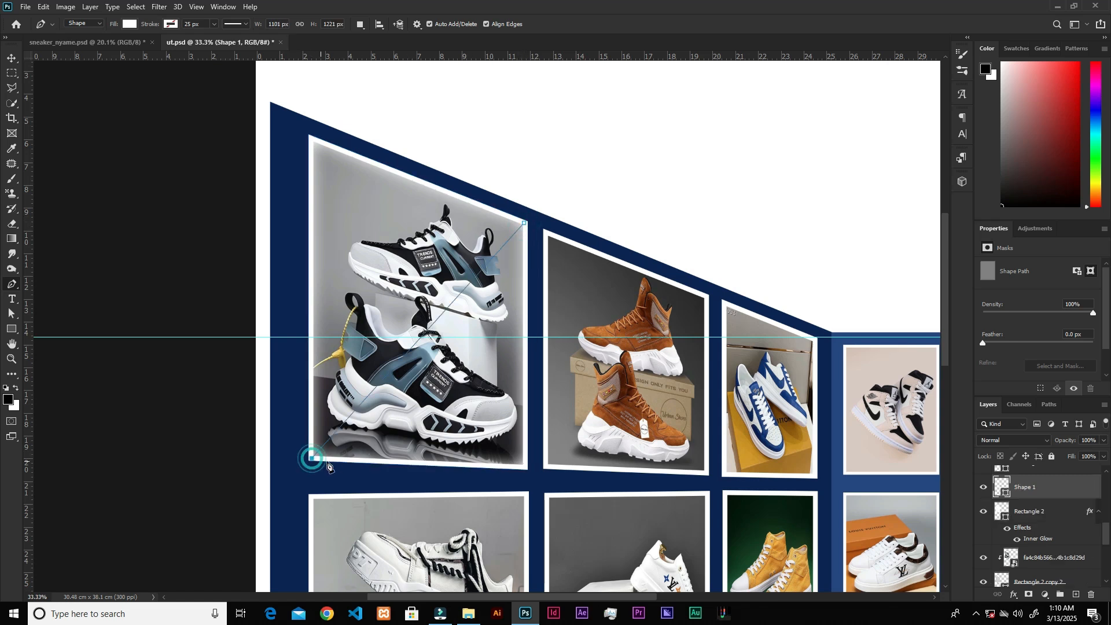
{"action": "left_click", "coordinate": [526, 467]}
{"action": "left_click", "coordinate": [525, 224]}
Step: Try to clip the triangle shape to the Rectangle 2 layer beneath it
{"action": "right_click", "coordinate": [1048, 488]}
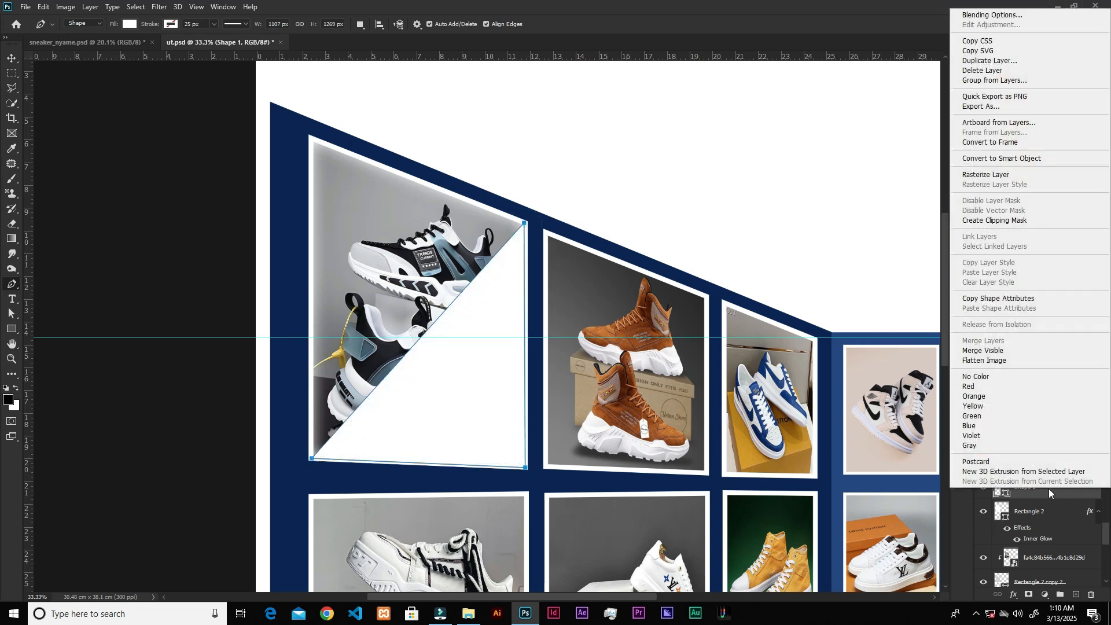
{"action": "left_click", "coordinate": [987, 221]}
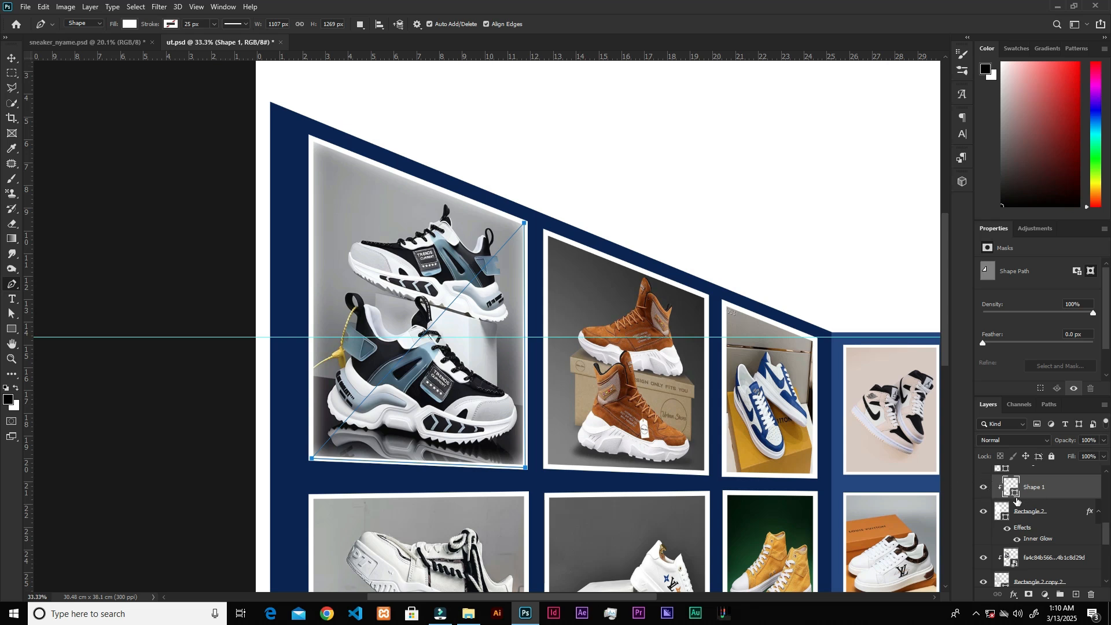
{"action": "left_click", "coordinate": [1027, 498], "text": "alt"}
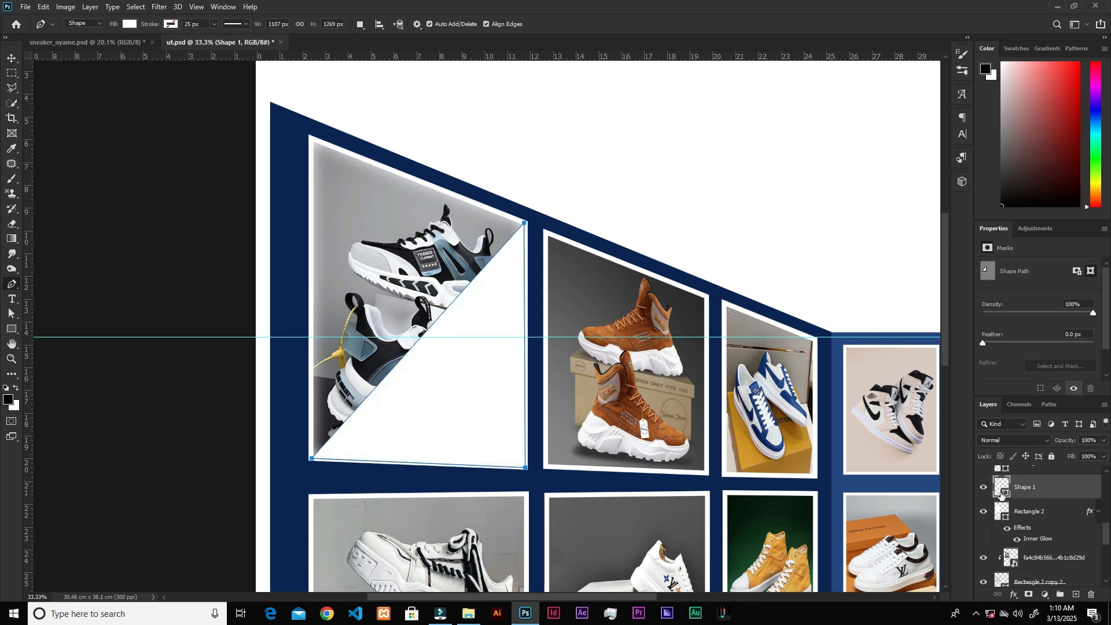
Step: With the triangle hidden, rasterize Rectangle 2's layer style and clip the layer to Rectangle 2 copy 2 along with the sneaker image
{"action": "left_click", "coordinate": [985, 487]}
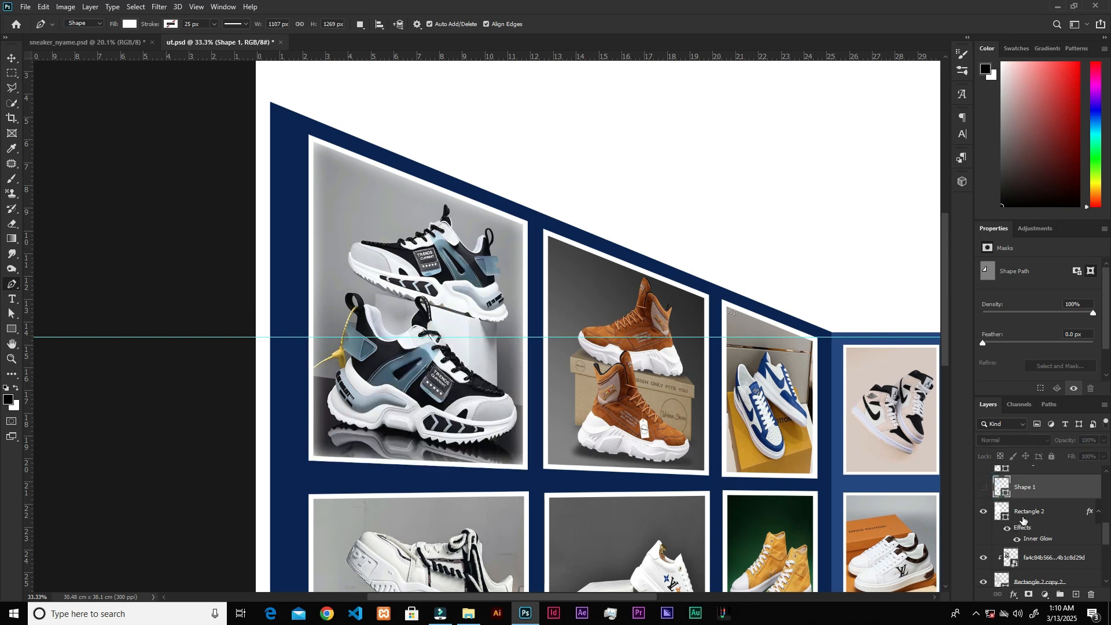
{"action": "left_click", "coordinate": [1051, 513]}
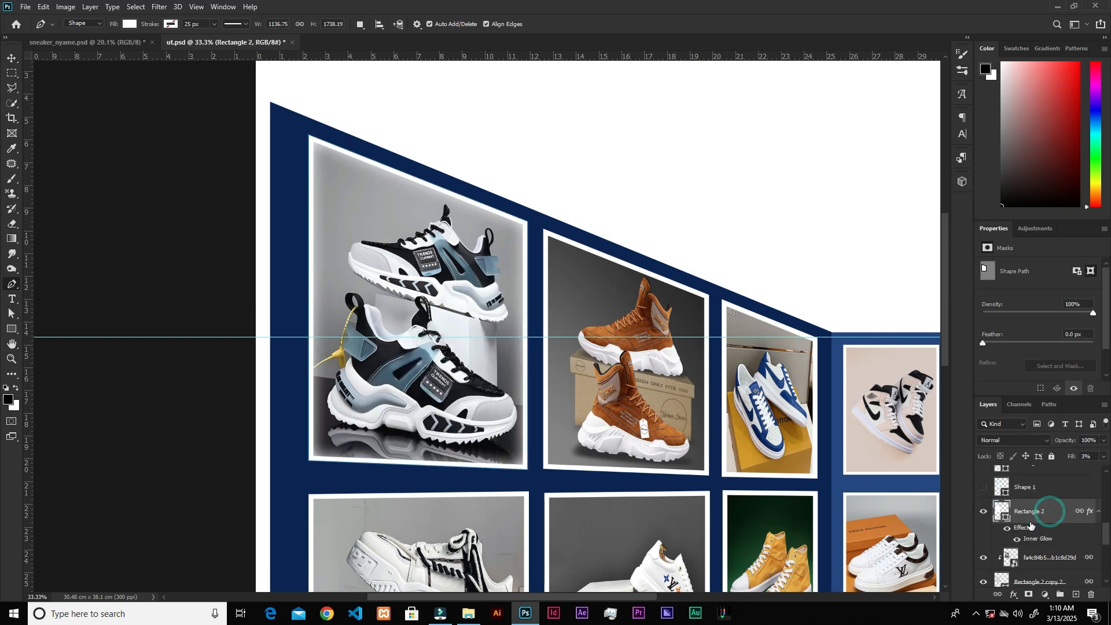
{"action": "right_click", "coordinate": [1050, 510]}
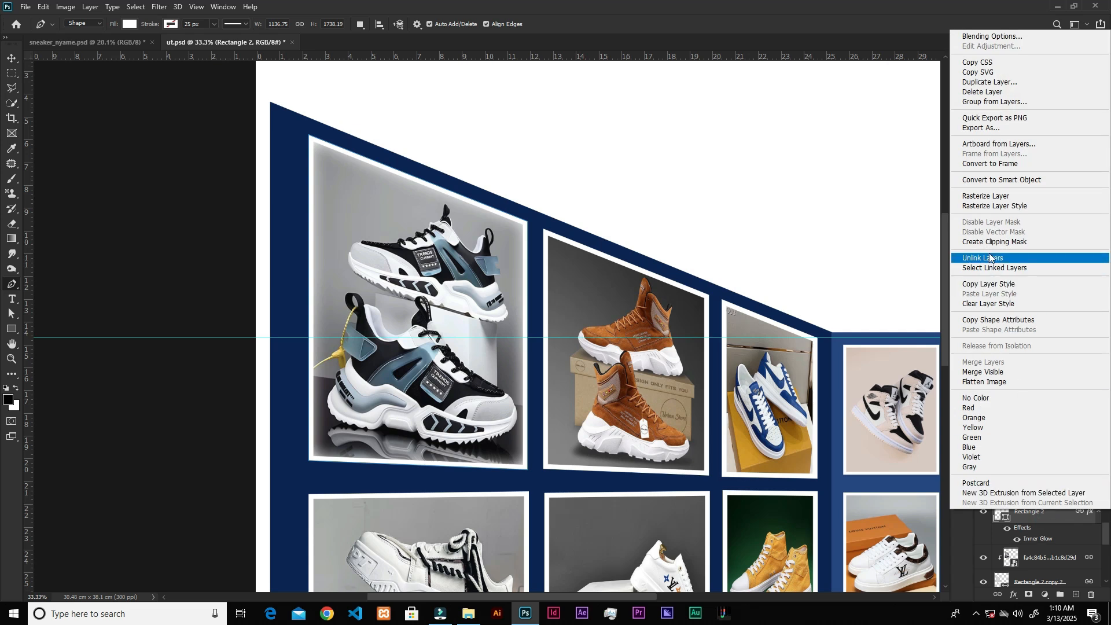
{"action": "left_click", "coordinate": [993, 209]}
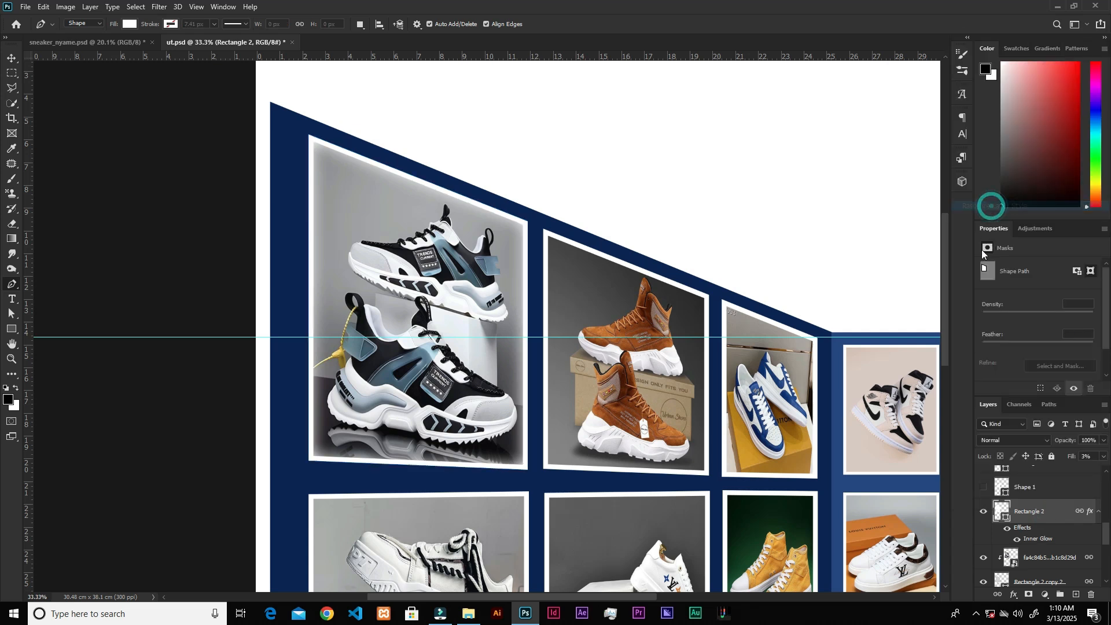
{"action": "left_click_drag", "start_coordinate": [1035, 526], "coordinate": [1034, 520]}
{"action": "left_click", "coordinate": [1032, 522], "text": "alt"}
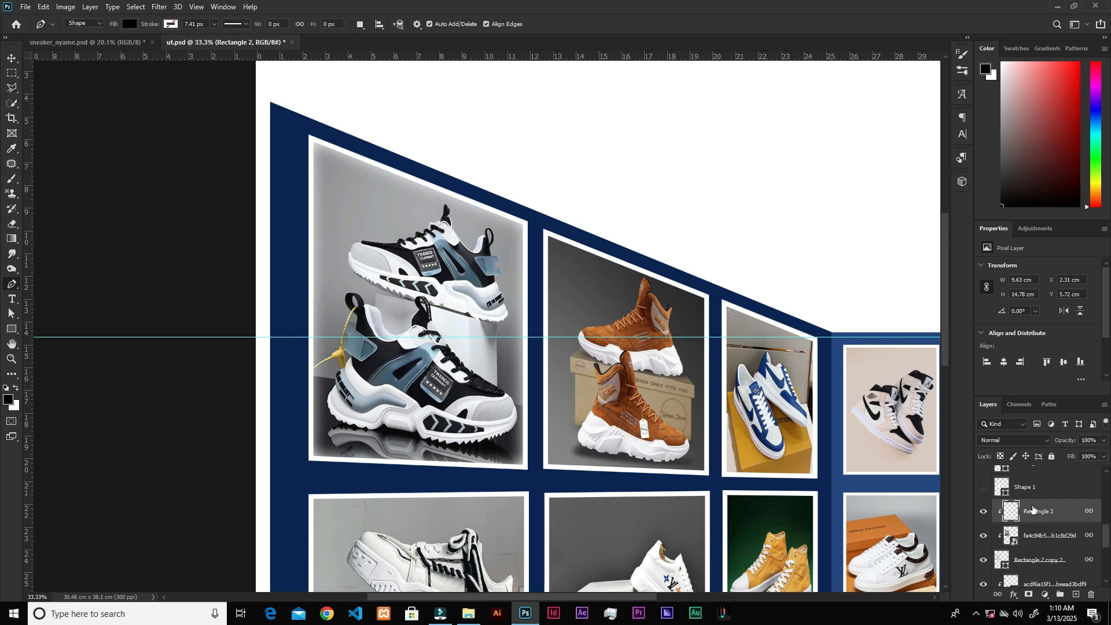
Step: Show the white triangle layer and clip it to the first picture frame together with Rectangle 2 and the sneaker image
{"action": "left_click", "coordinate": [984, 490]}
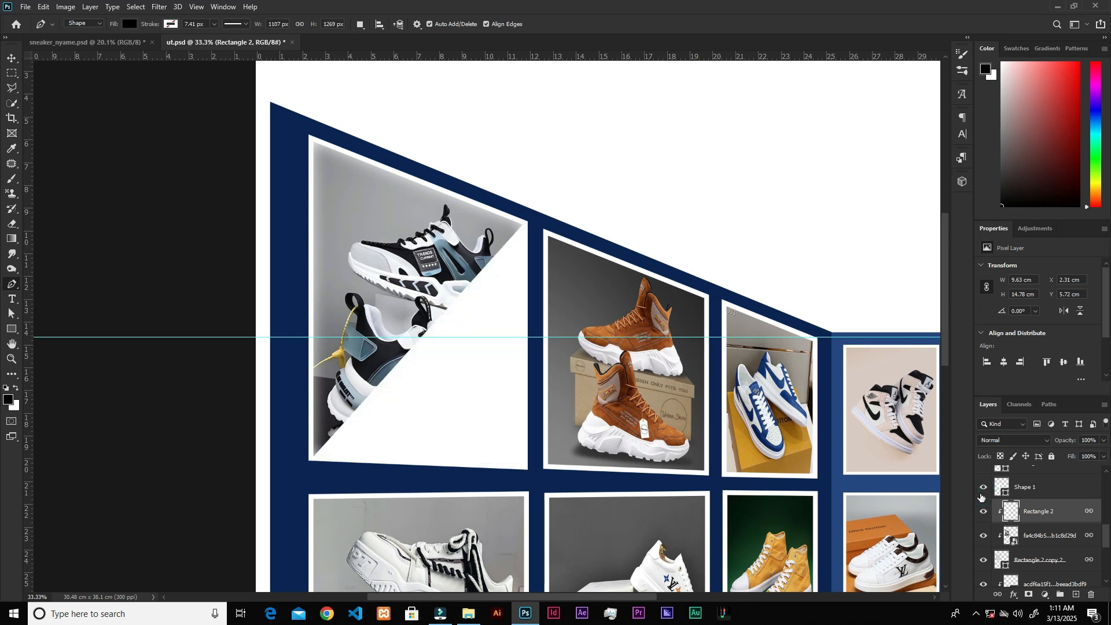
{"action": "left_click", "coordinate": [1039, 497], "text": "alt"}
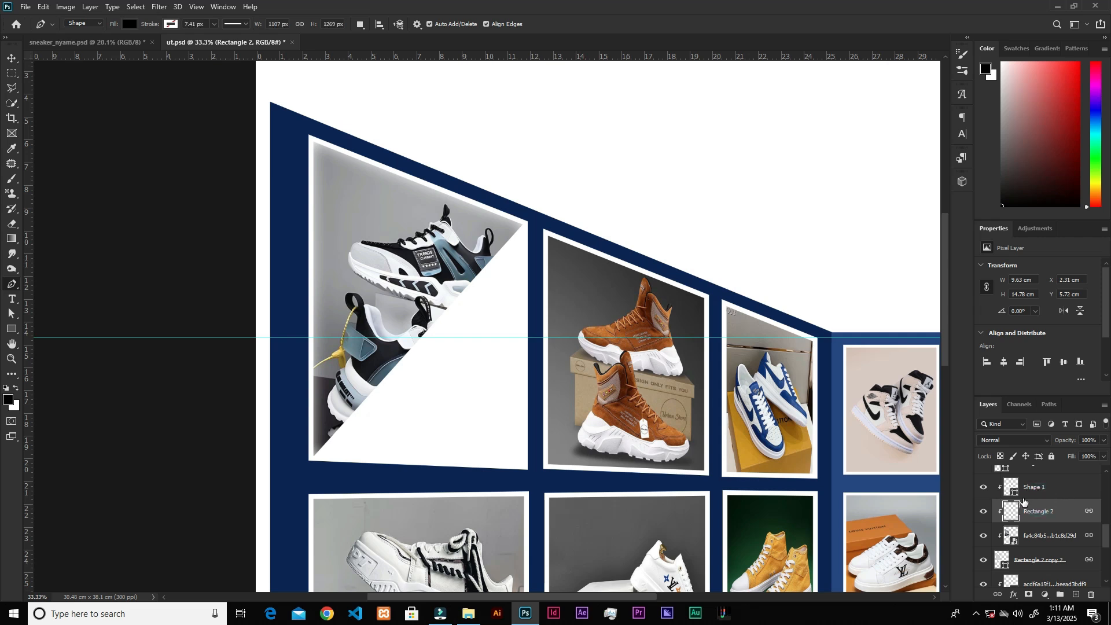
{"action": "right_click", "coordinate": [1049, 487]}
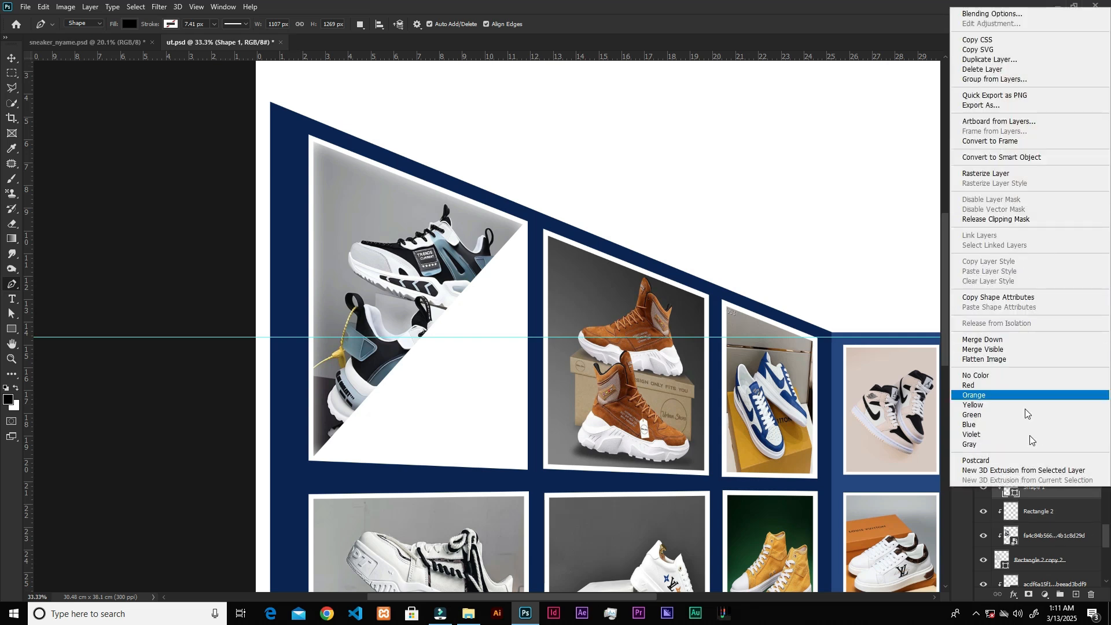
{"action": "left_click", "coordinate": [1057, 495]}
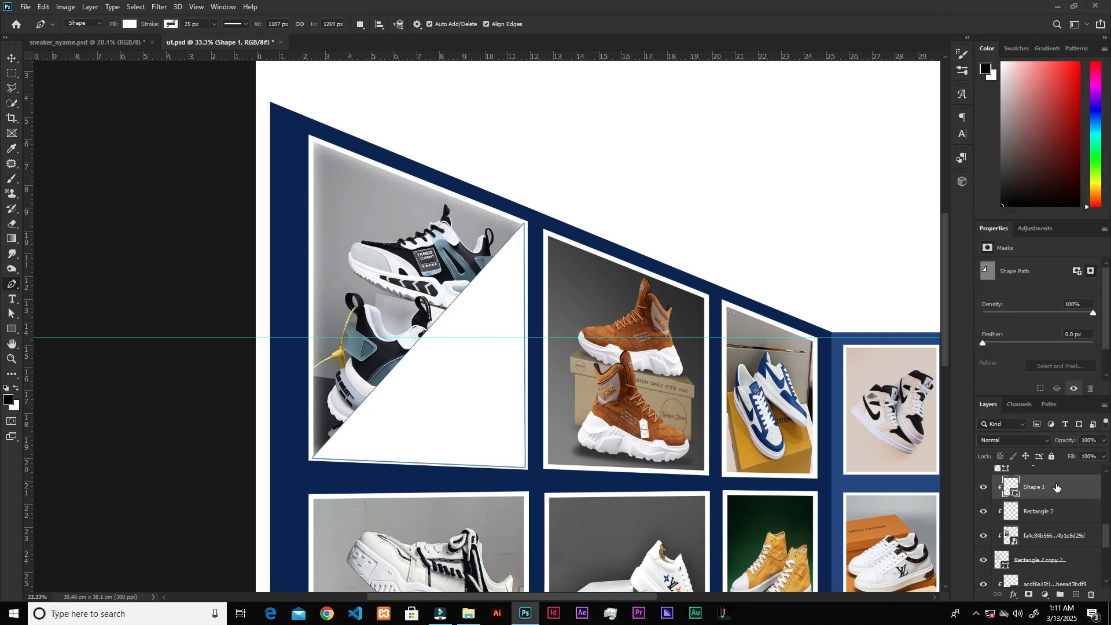
Step: Lower the white triangle's fill opacity to 13%, and raise it slightly to fine-tune the glass reflection
{"action": "left_click", "coordinate": [1104, 457]}
{"action": "left_click_drag", "start_coordinate": [1090, 469], "coordinate": [1060, 471]}
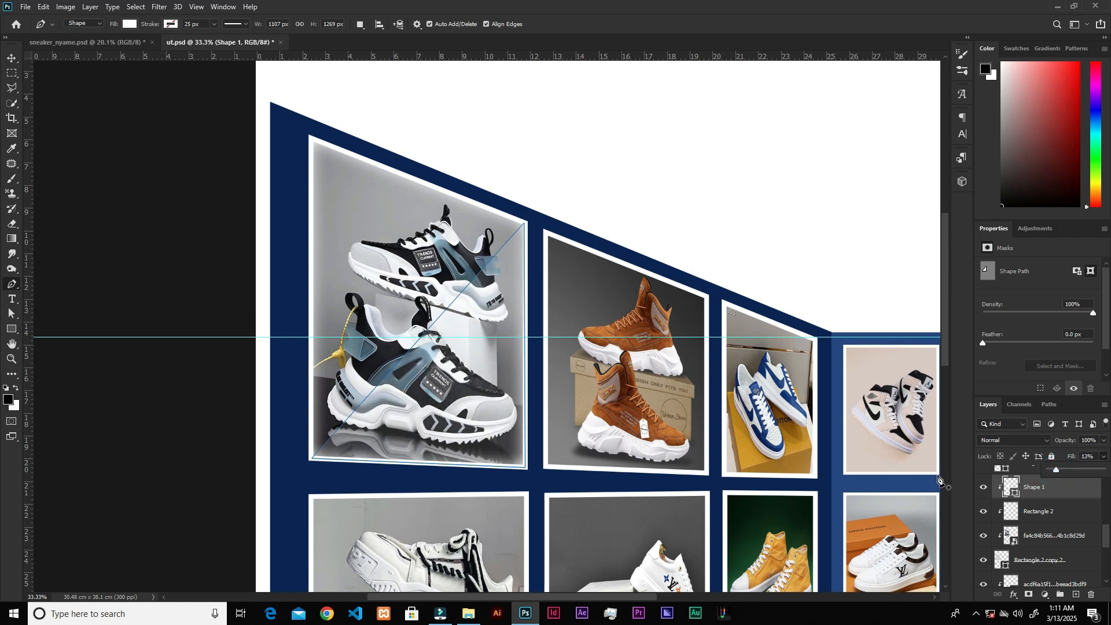
{"action": "key", "text": "v"}
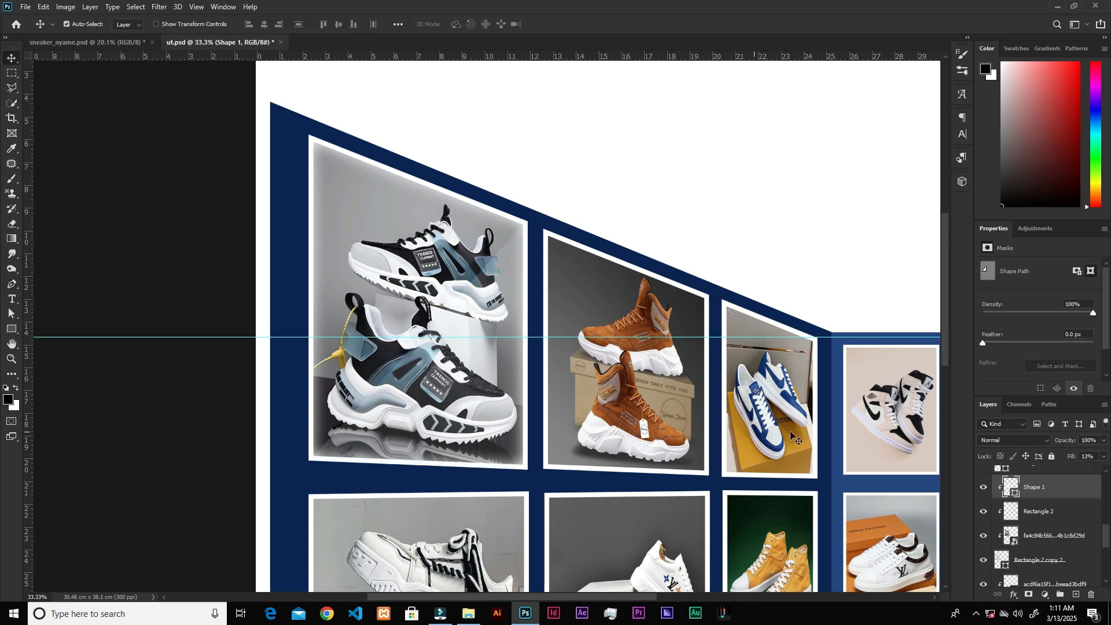
{"action": "key", "text": "ctrl+minus"}
{"action": "key", "text": "ctrl+minus"}
{"action": "left_click", "coordinate": [1104, 457]}
{"action": "left_click_drag", "start_coordinate": [1060, 470], "coordinate": [1071, 472]}
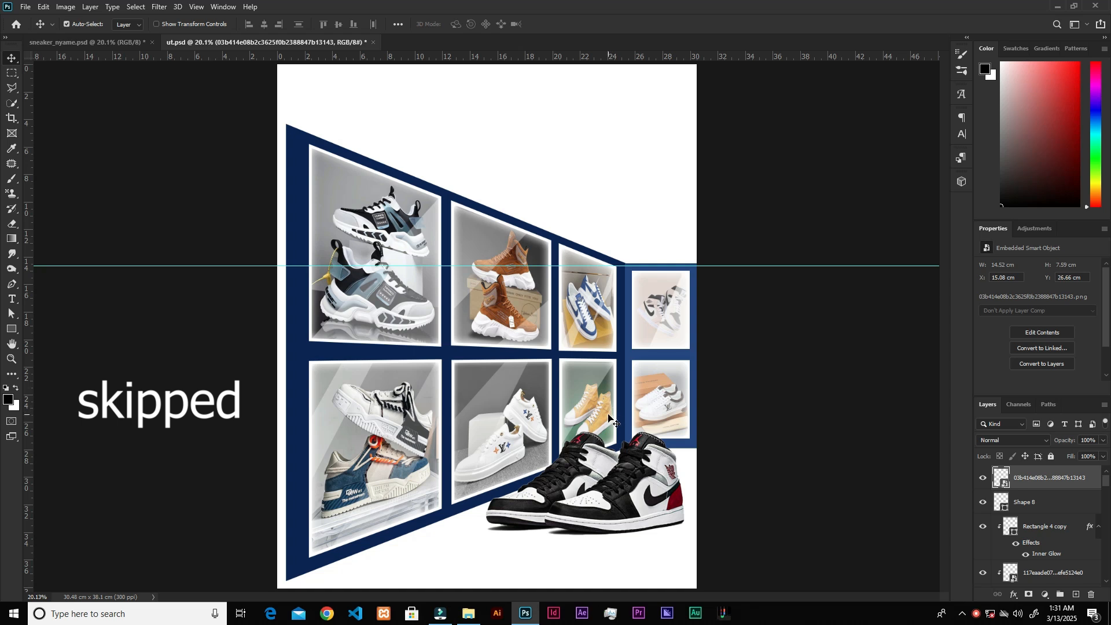
Step: Directly above the Background layer, draw a black four-sided Pen shape about 148 by 3922 px along the wall's outer vertical edge
{"action": "key", "text": "ctrl+plus"}
{"action": "left_click_drag", "start_coordinate": [340, 302], "coordinate": [403, 290]}
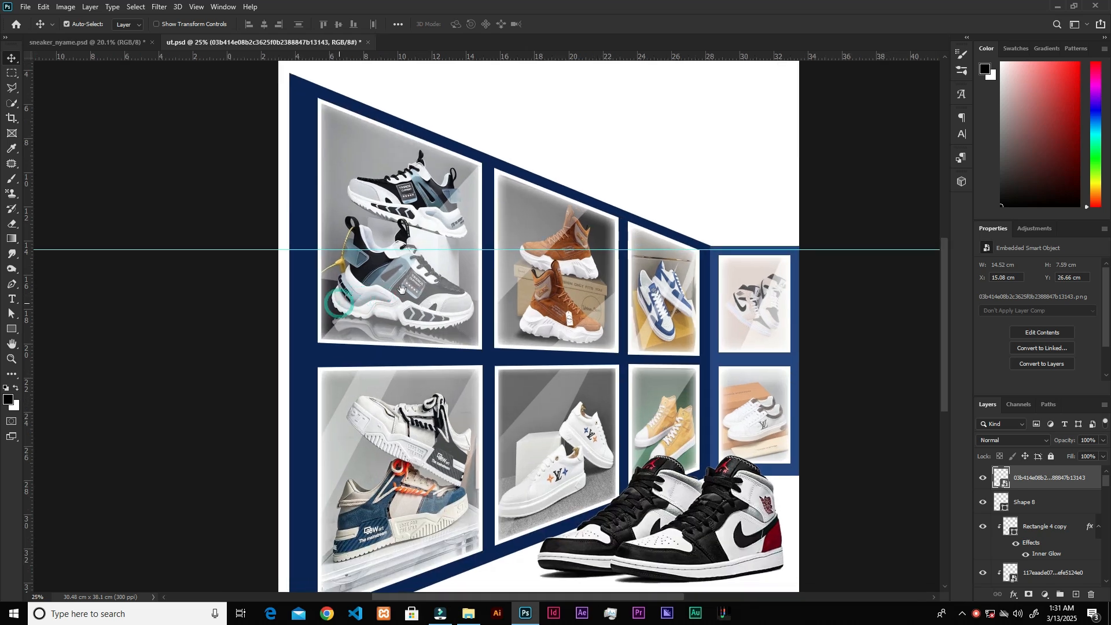
{"action": "left_click_drag", "start_coordinate": [341, 273], "coordinate": [554, 390]}
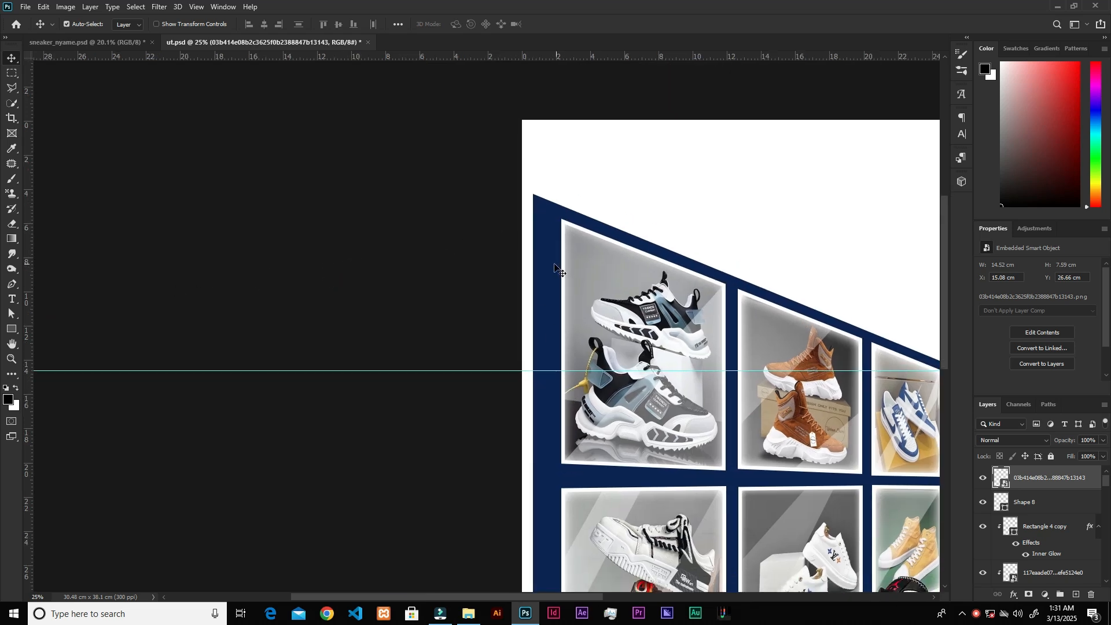
{"action": "left_click", "coordinate": [550, 266]}
{"action": "scroll", "coordinate": [1106, 578], "scroll_direction": "down", "scroll_amount": 2}
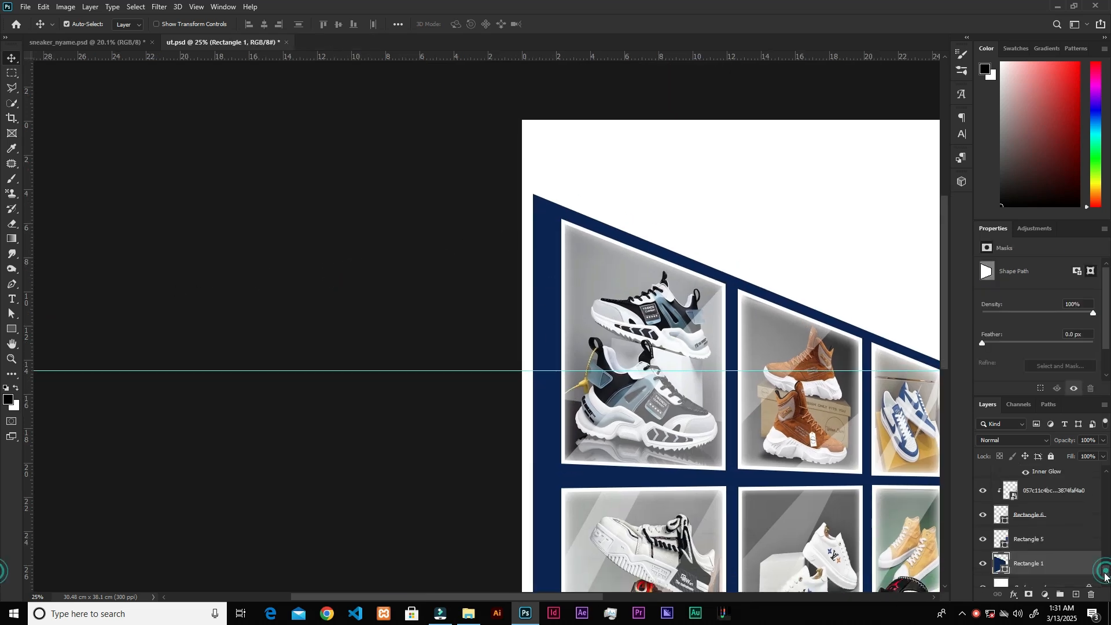
{"action": "left_click", "coordinate": [1029, 571]}
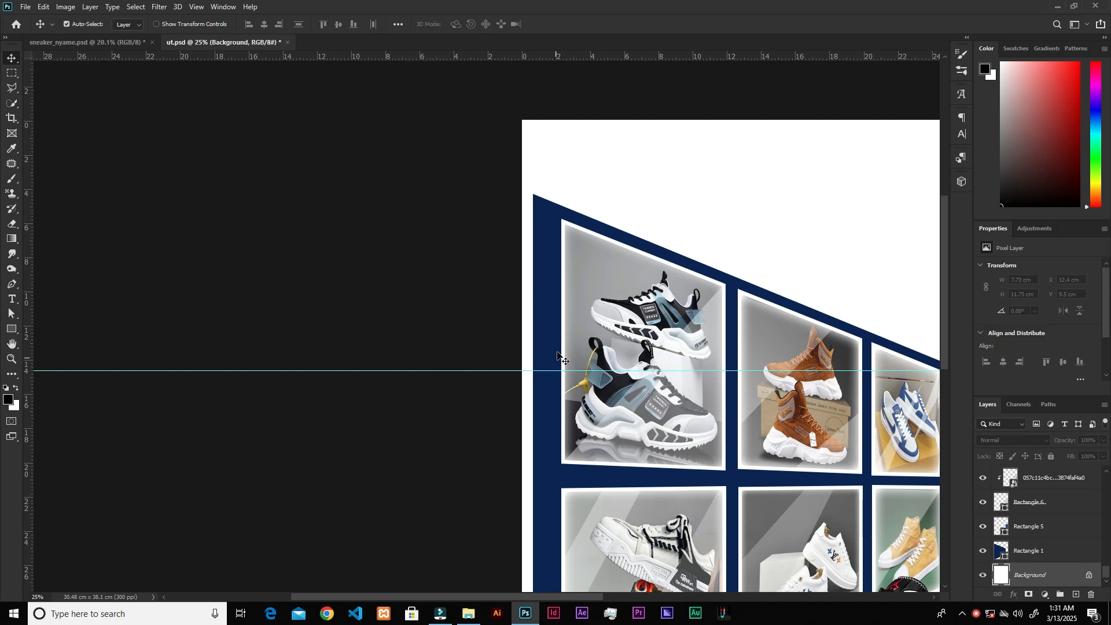
{"action": "key", "text": "p"}
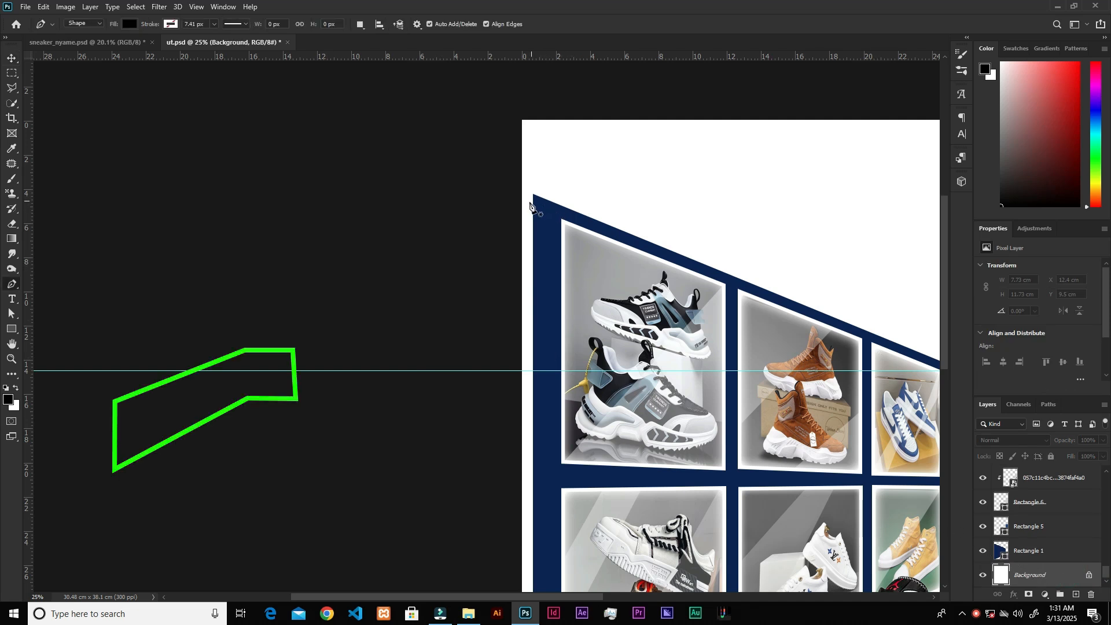
{"action": "key", "text": "ctrl+plus"}
{"action": "key", "text": "ctrl+plus"}
{"action": "key", "text": "ctrl+plus"}
{"action": "key", "text": "space"}
{"action": "left_click_drag", "start_coordinate": [583, 219], "coordinate": [597, 264]}
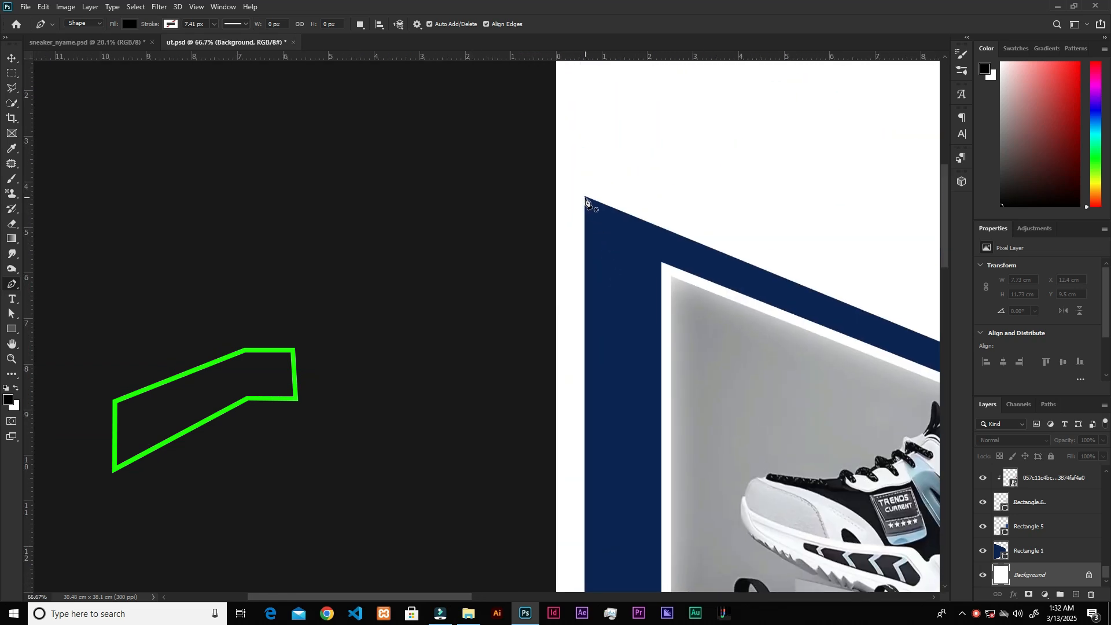
{"action": "left_click", "coordinate": [585, 198]}
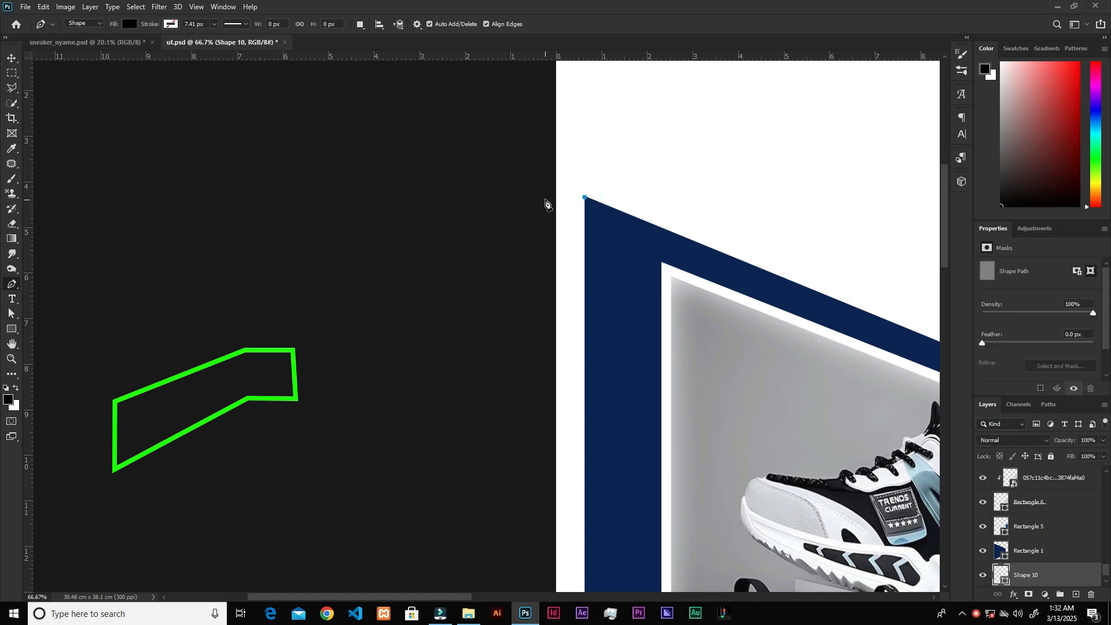
{"action": "left_click", "coordinate": [545, 197]}
{"action": "scroll", "coordinate": [546, 252], "scroll_direction": "down", "scroll_amount": 5}
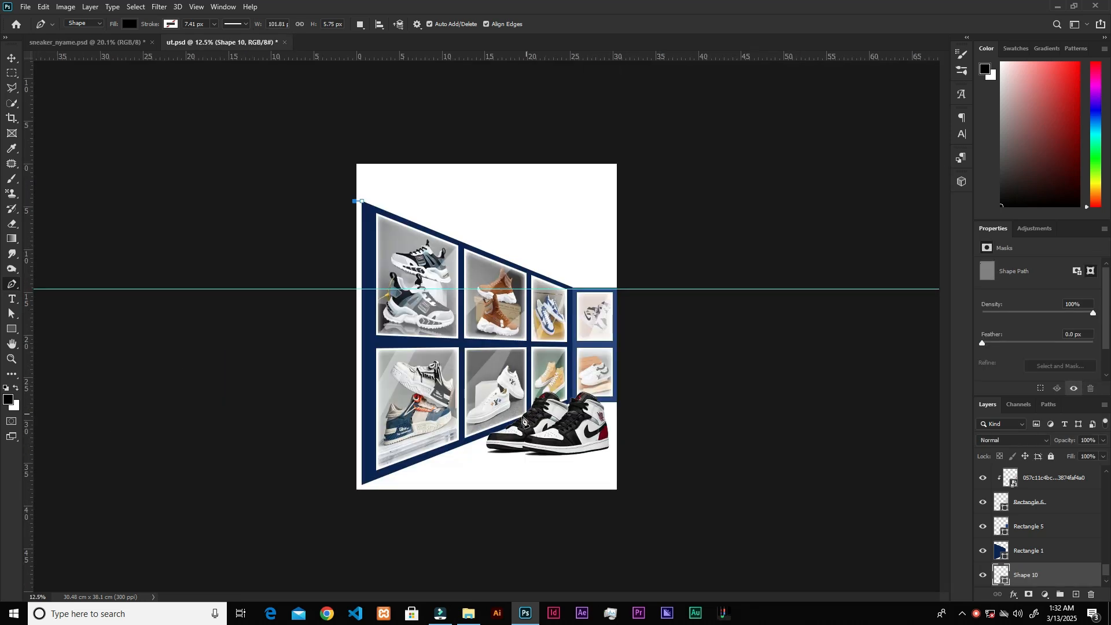
{"action": "left_click", "coordinate": [351, 485]}
{"action": "scroll", "coordinate": [365, 510], "scroll_direction": "up", "scroll_amount": 3}
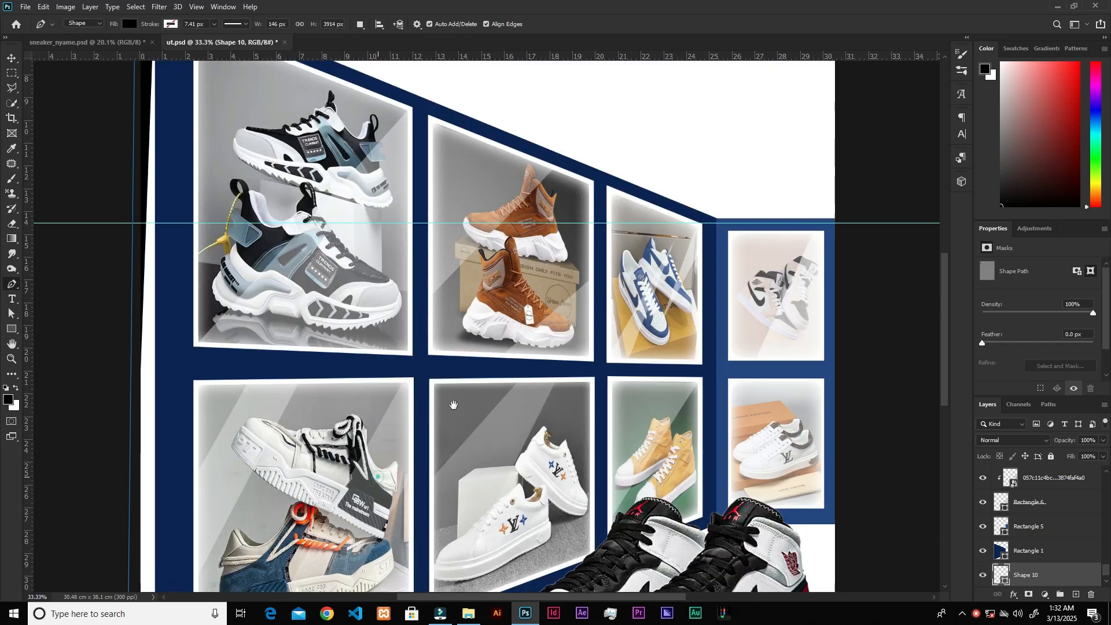
{"action": "scroll", "coordinate": [445, 455], "scroll_direction": "up", "scroll_amount": 1}
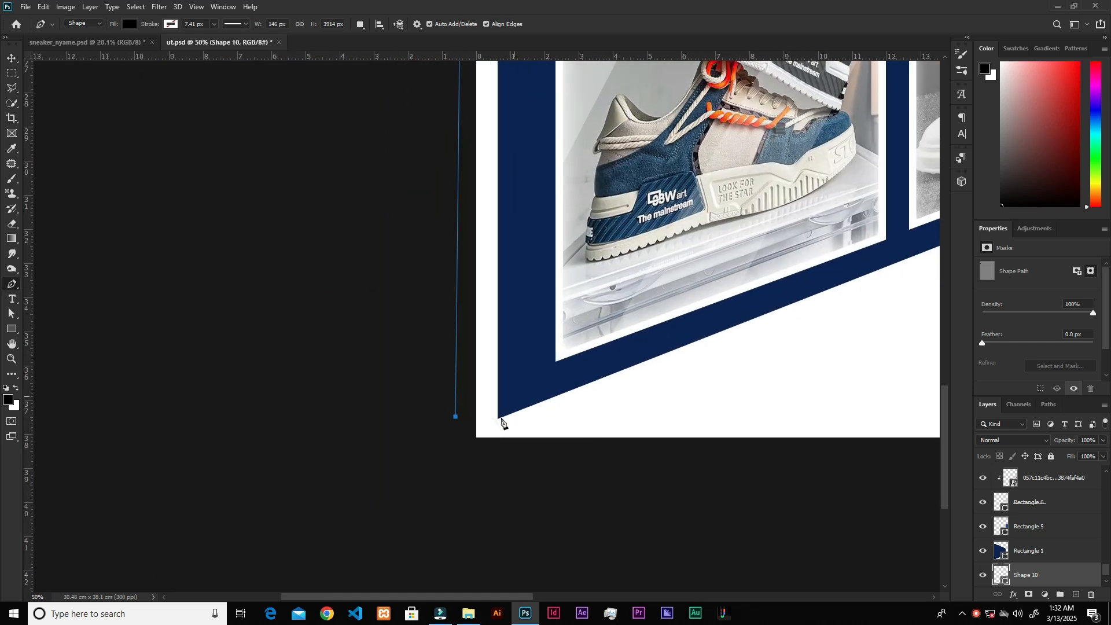
{"action": "left_click", "coordinate": [499, 425]}
{"action": "scroll", "coordinate": [509, 423], "scroll_direction": "down", "scroll_amount": 3}
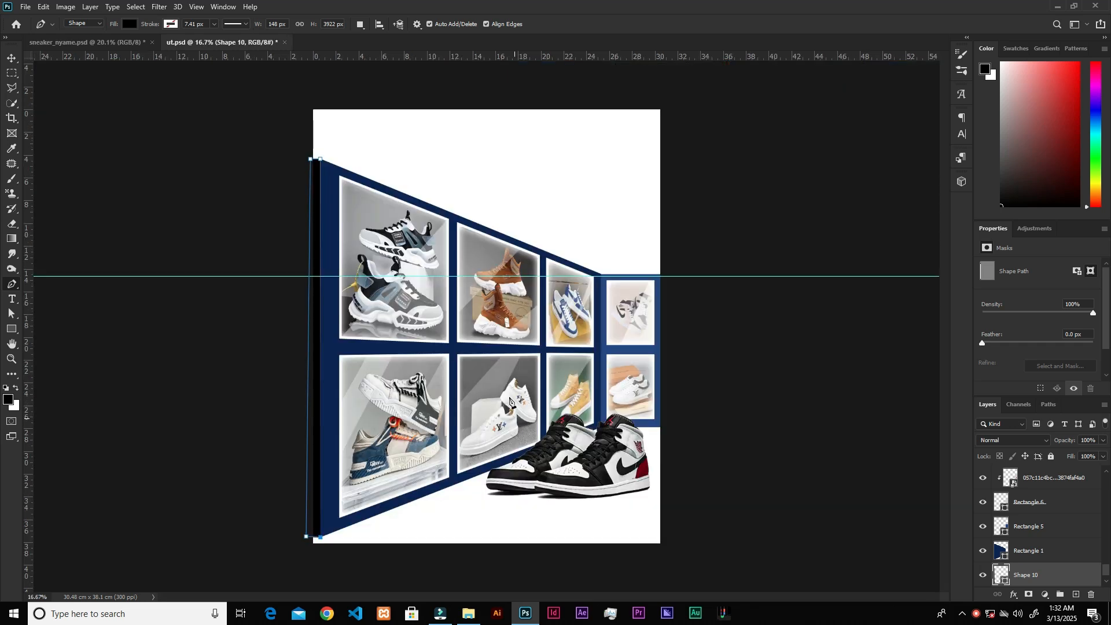
{"action": "left_click", "coordinate": [321, 160]}
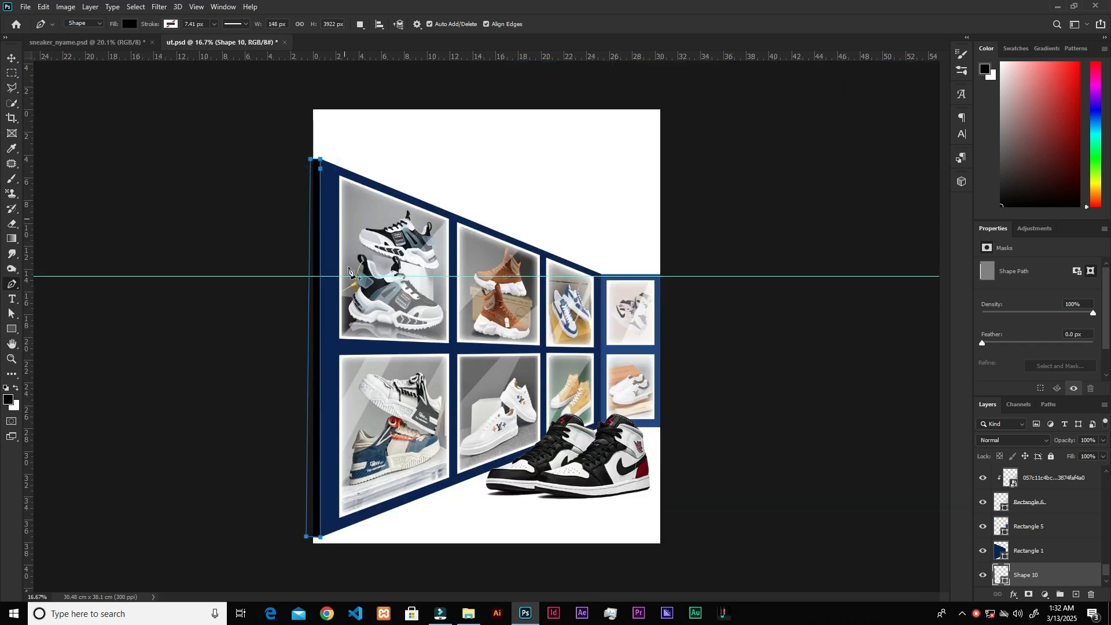
{"action": "key", "text": "v"}
Step: Recolour the edge shape by sampling the wall's navy and darkening it to #000e2b
{"action": "key", "text": "ctrl+minus"}
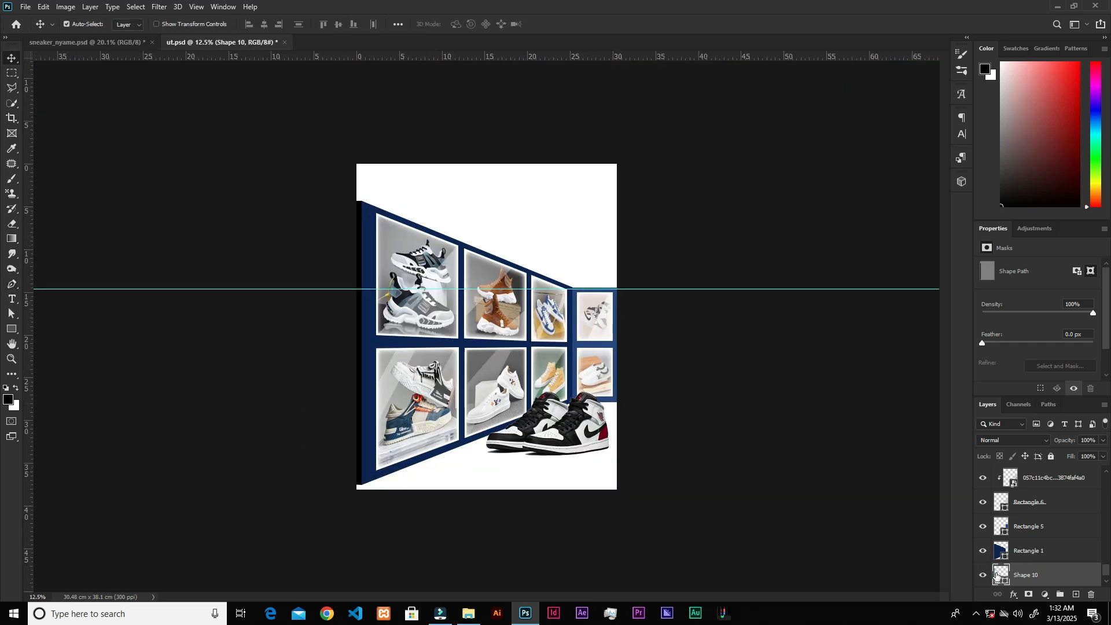
{"action": "double_click", "coordinate": [1002, 574]}
{"action": "left_click", "coordinate": [369, 354]}
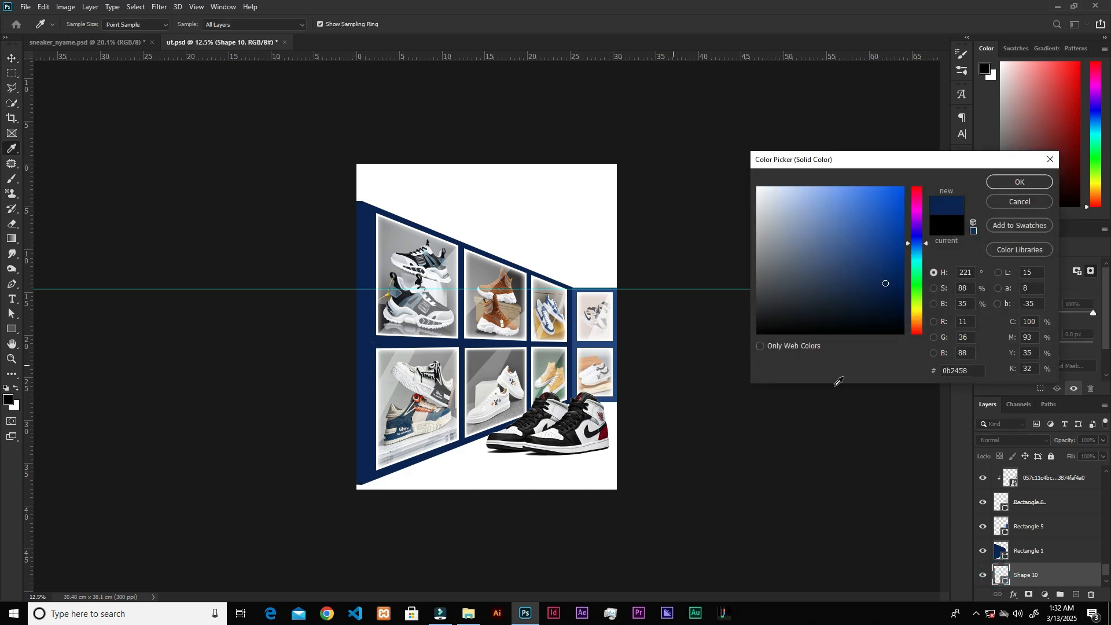
{"action": "left_click", "coordinate": [906, 308]}
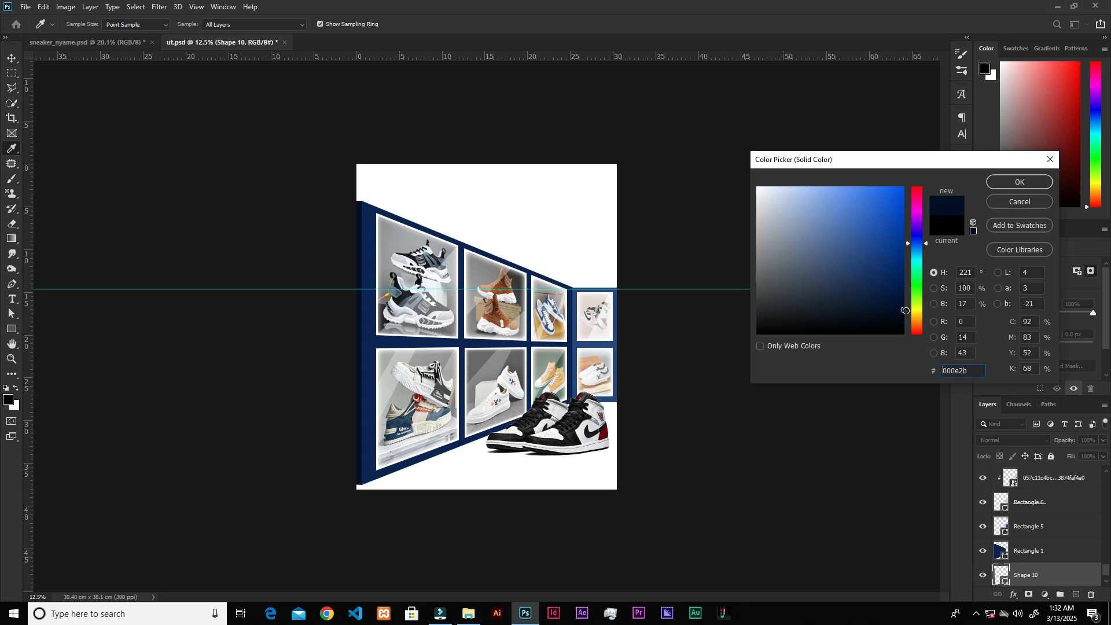
{"action": "left_click", "coordinate": [1020, 182]}
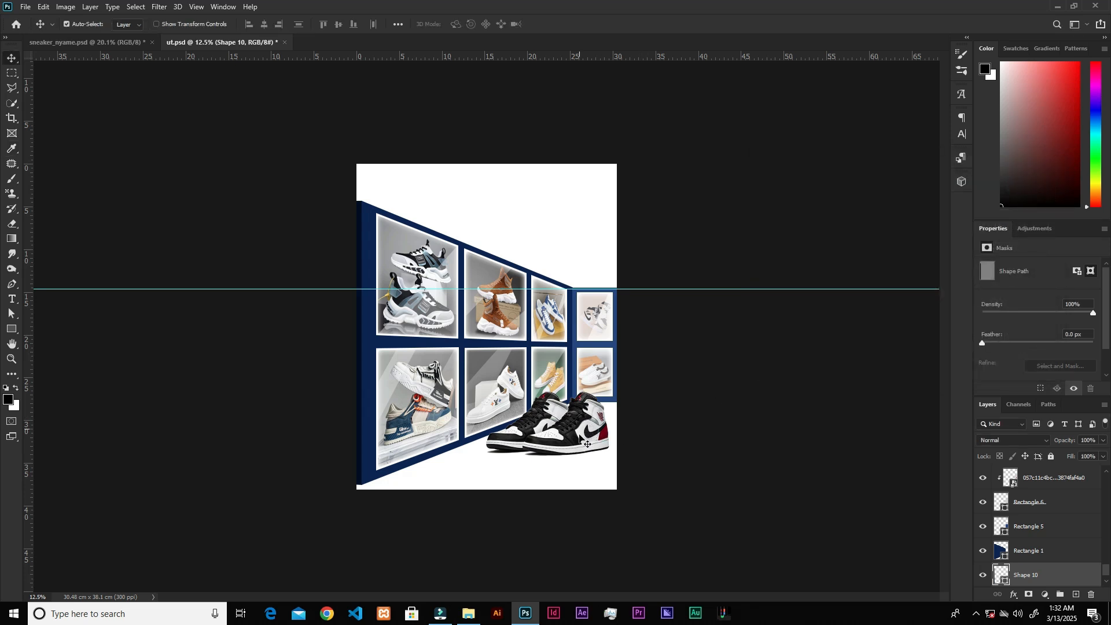
Step: Enlarge the foreground pair of sneakers to 70.29% scale and apply the transform
{"action": "key", "text": "ctrl+plus"}
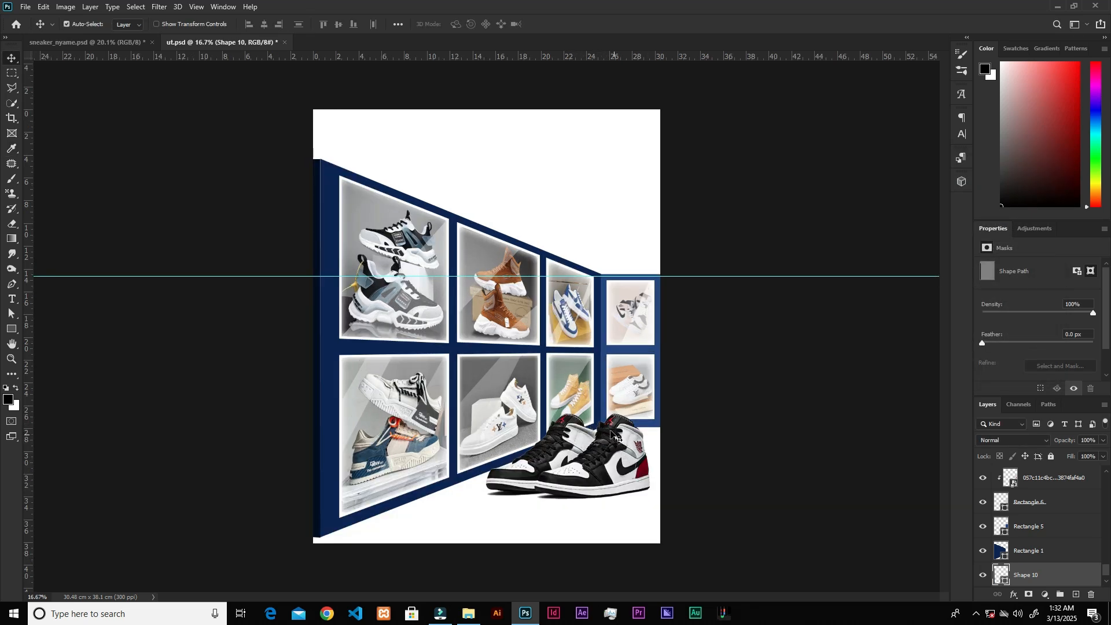
{"action": "left_click", "coordinate": [625, 459]}
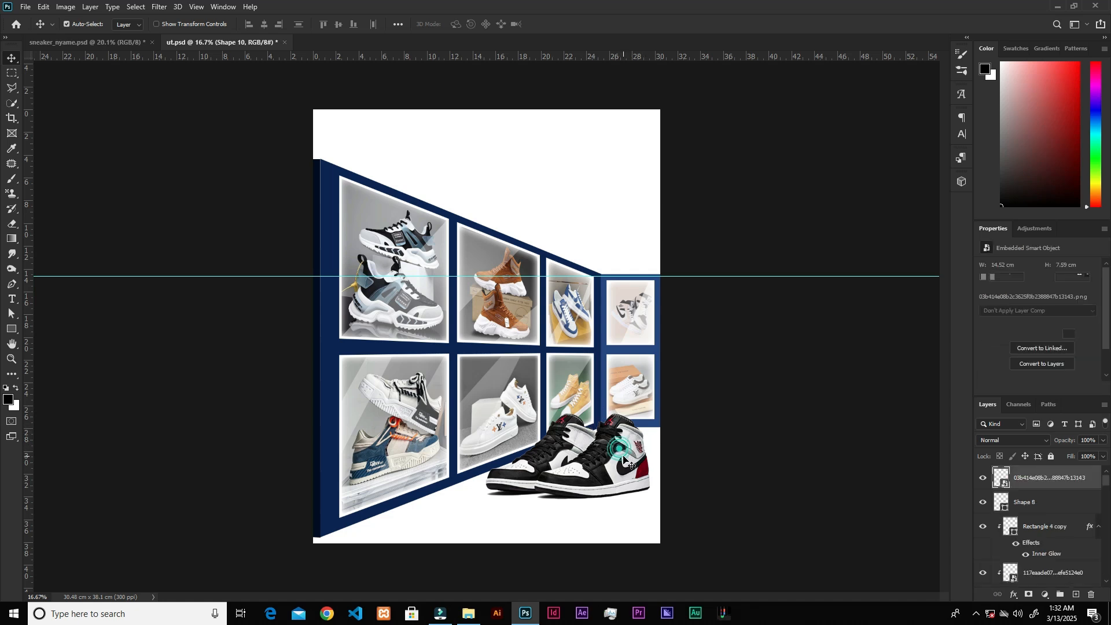
{"action": "key", "text": "ctrl+t"}
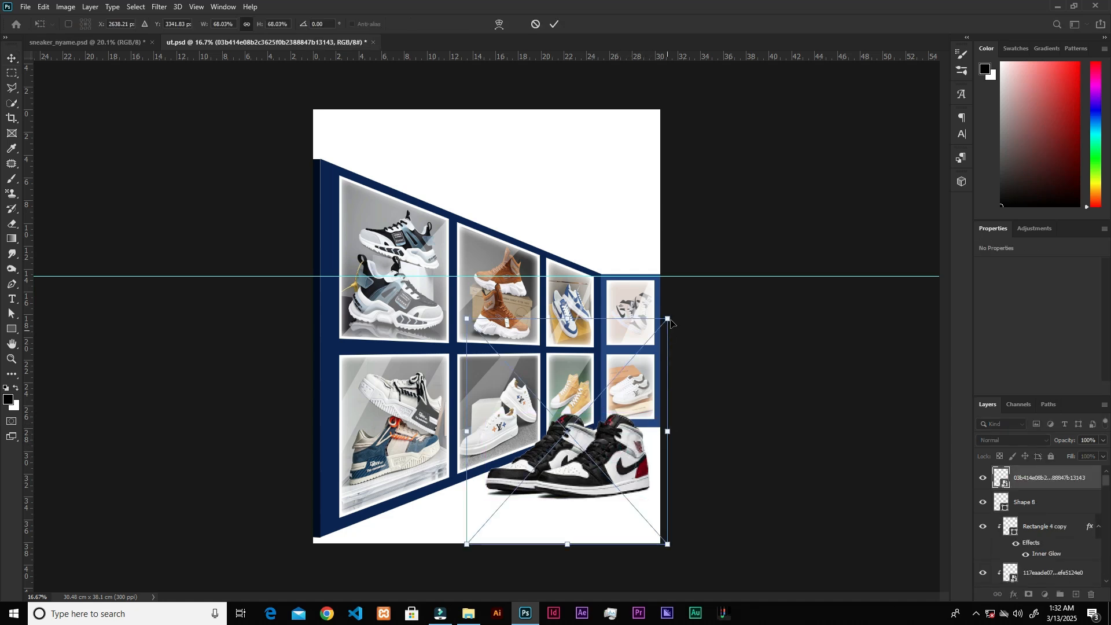
{"action": "left_click_drag", "start_coordinate": [668, 318], "coordinate": [675, 311]}
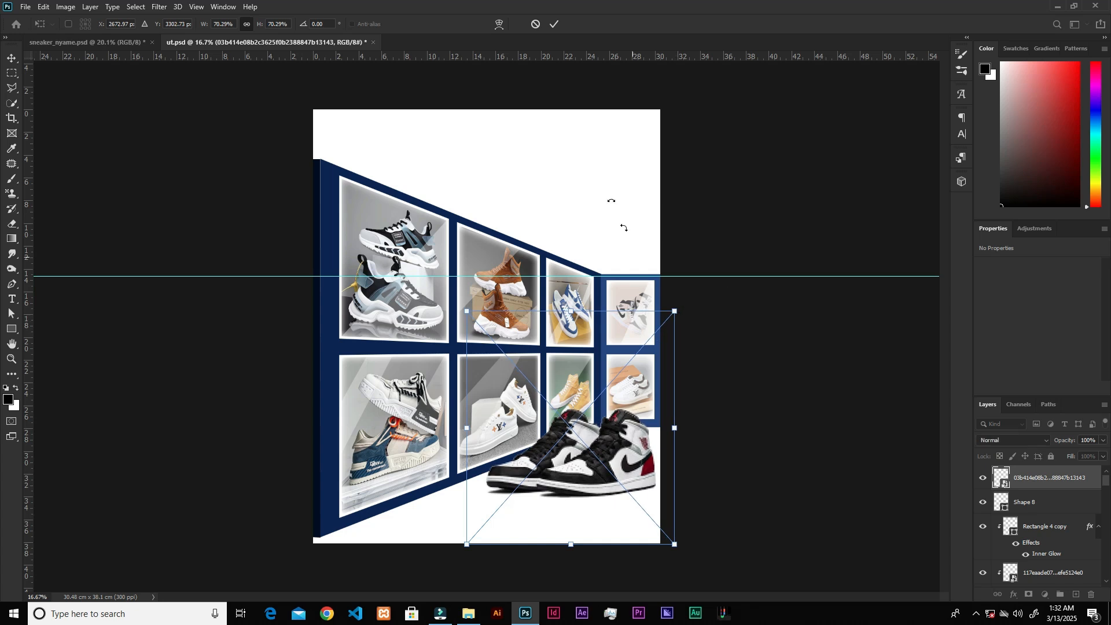
{"action": "left_click", "coordinate": [554, 24]}
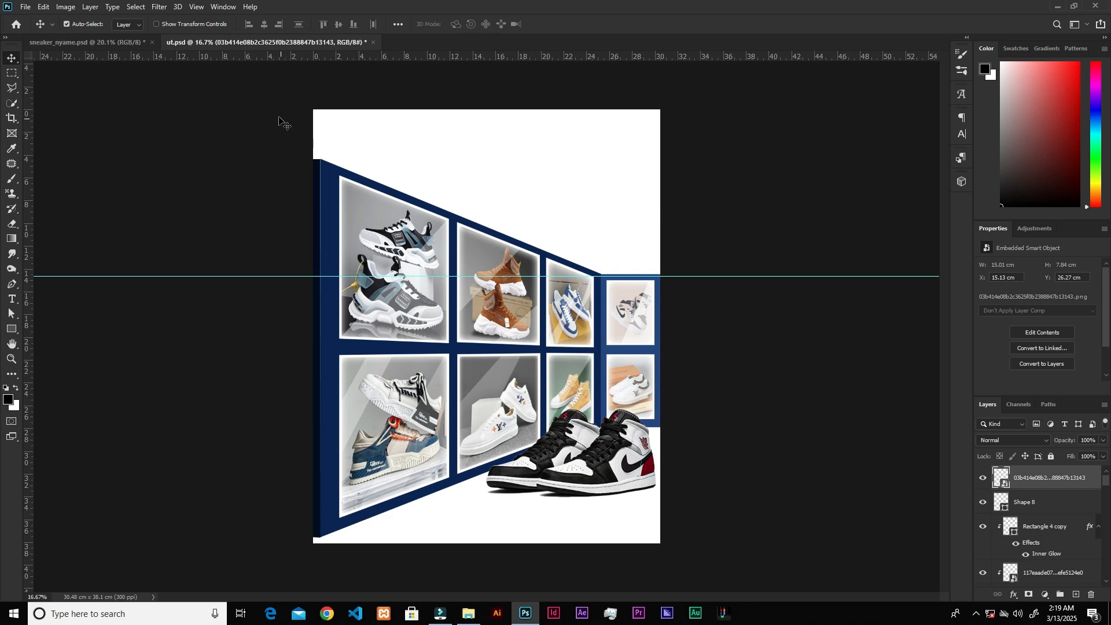
Step: Select all wall and picture layers except the foreground sneakers, duplicate them and merge the copies into one layer
{"action": "left_click_drag", "start_coordinate": [279, 110], "coordinate": [686, 550]}
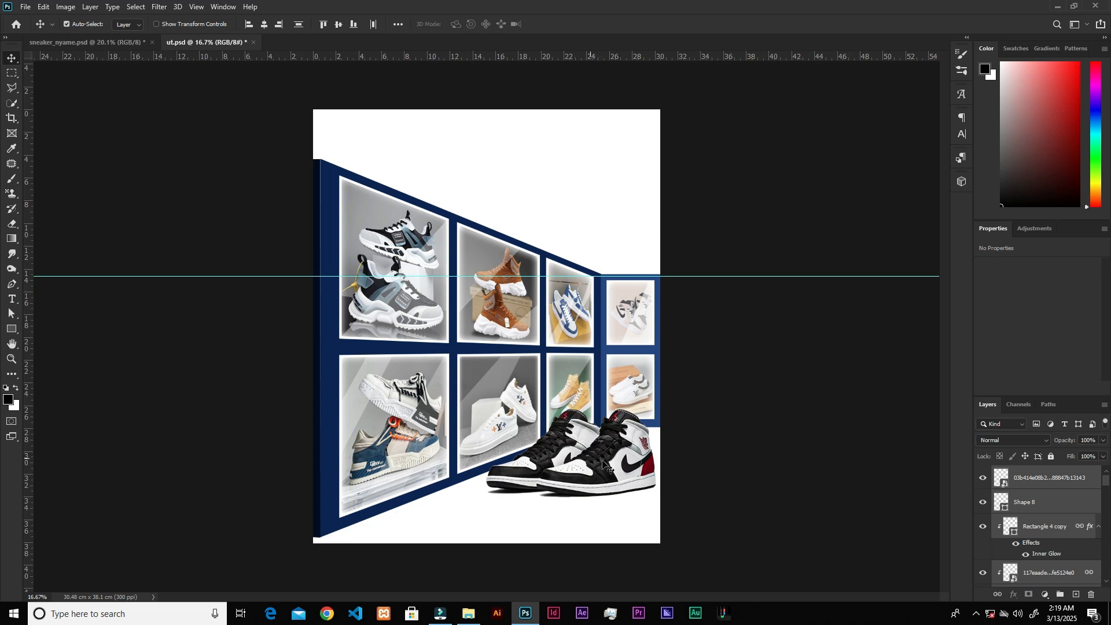
{"action": "key", "text": "shift+3"}
{"action": "key", "text": "shift+5"}
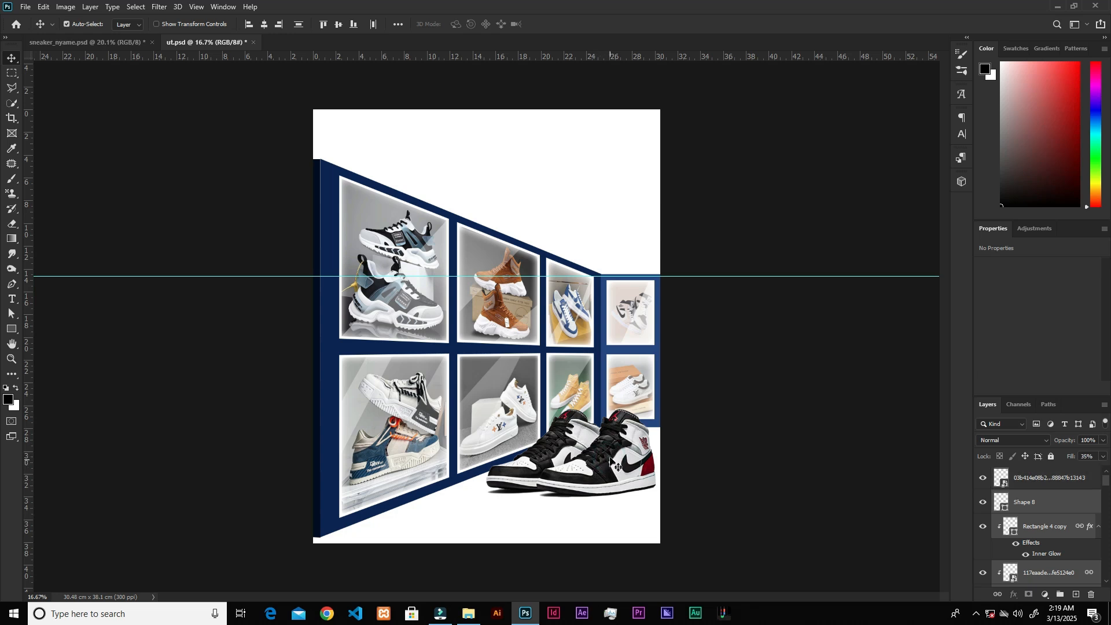
{"action": "left_click_drag", "start_coordinate": [512, 336], "coordinate": [510, 397]}
{"action": "key", "text": "ctrl+j"}
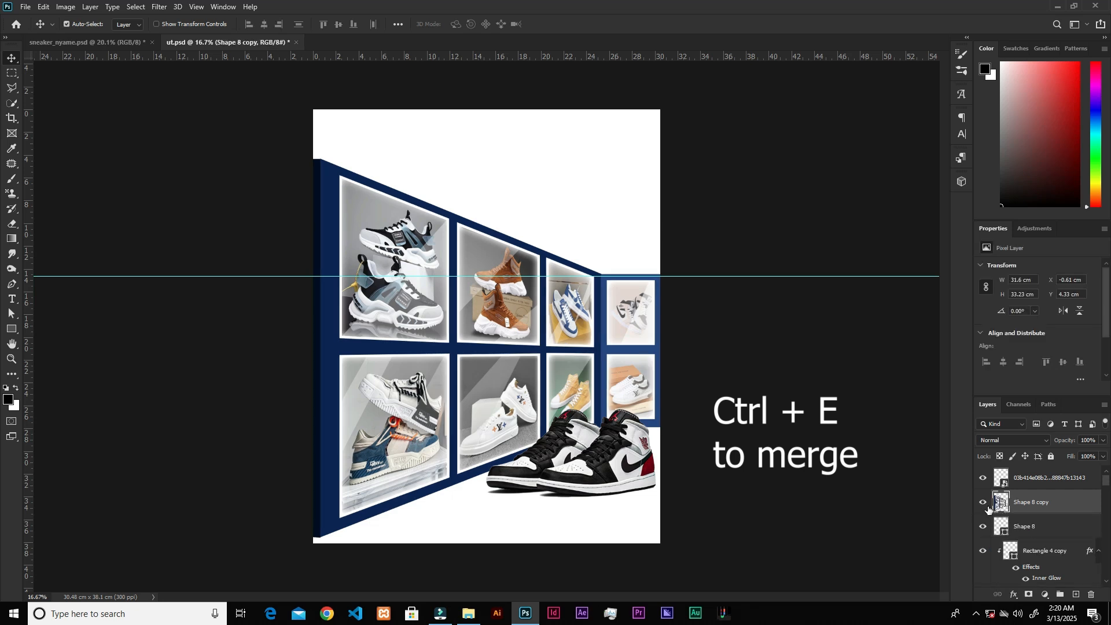
Step: Check the merged wall copy by toggling its visibility and moving it aside, and undo the move
{"action": "left_click", "coordinate": [984, 504]}
{"action": "left_click", "coordinate": [983, 506]}
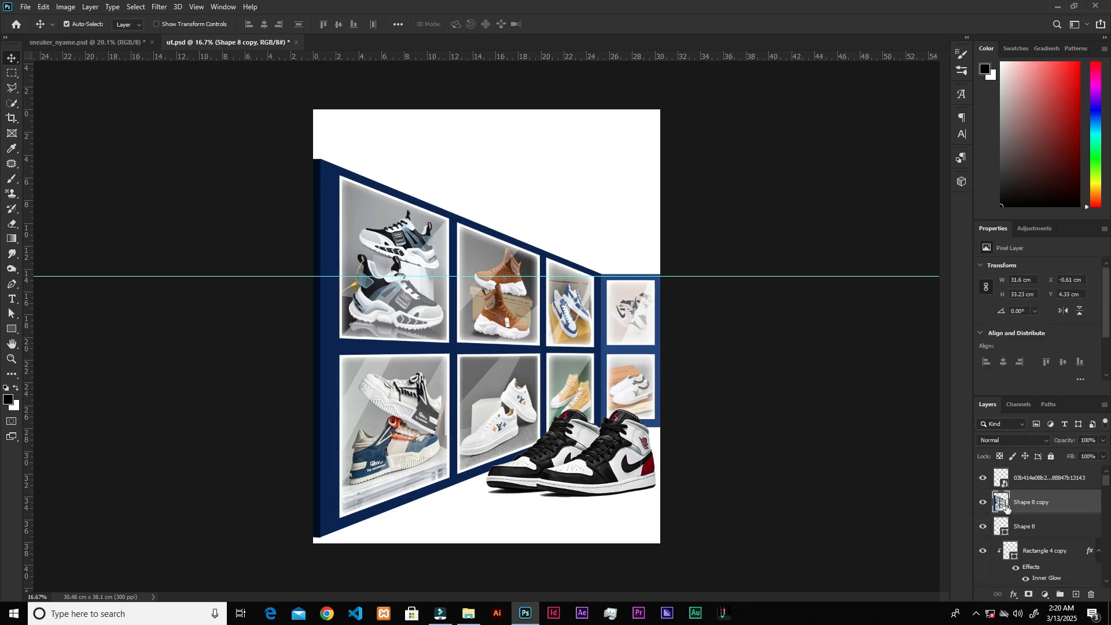
{"action": "left_click_drag", "start_coordinate": [543, 347], "coordinate": [631, 292]}
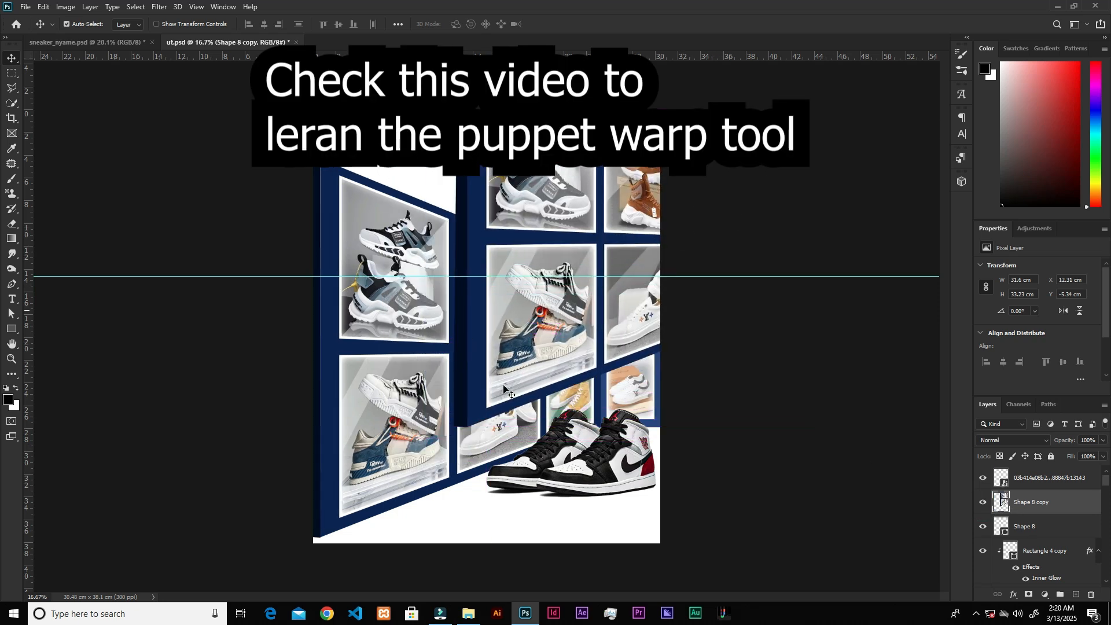
{"action": "key", "text": "ctrl+z"}
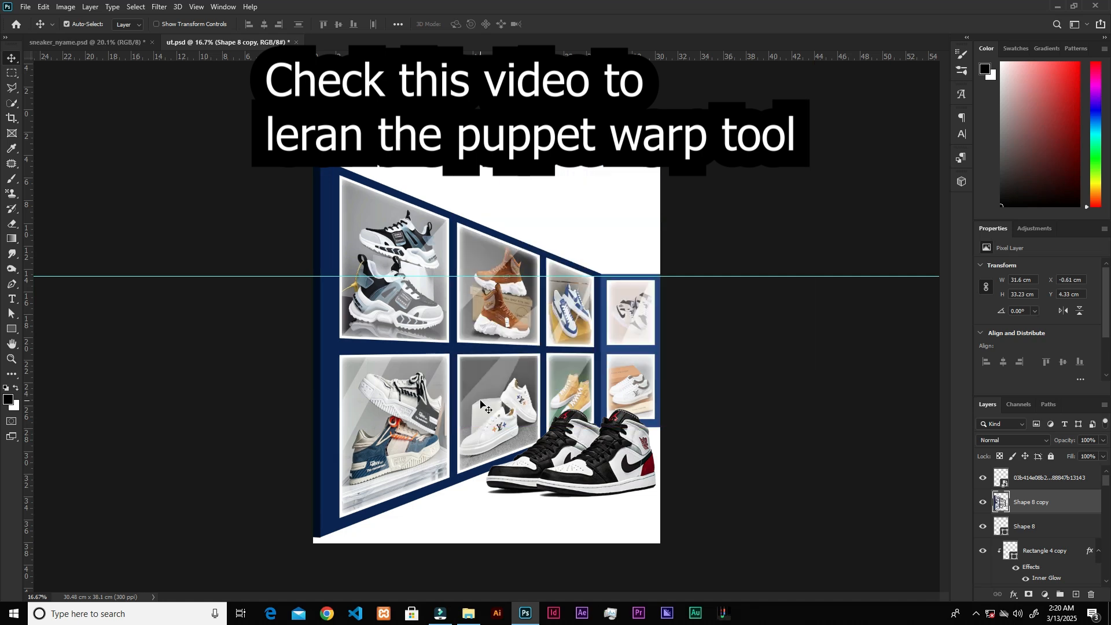
{"action": "key", "text": "ctrl+t"}
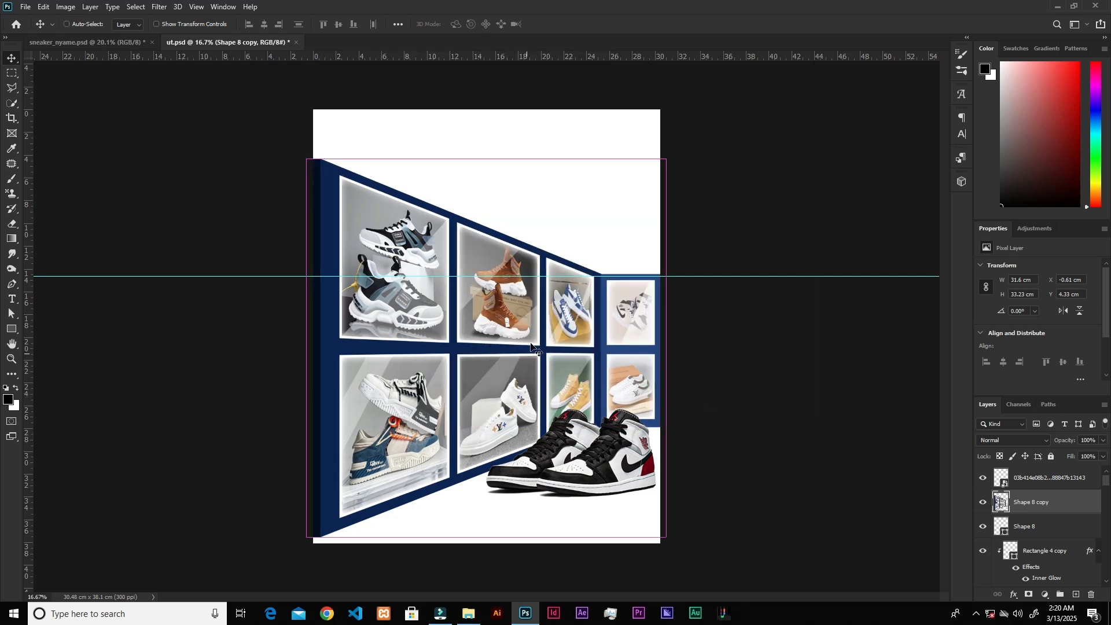
Step: Flip the merged wall copy vertically and move it down the canvas to a Y position of about 23 cm
{"action": "right_click", "coordinate": [520, 347]}
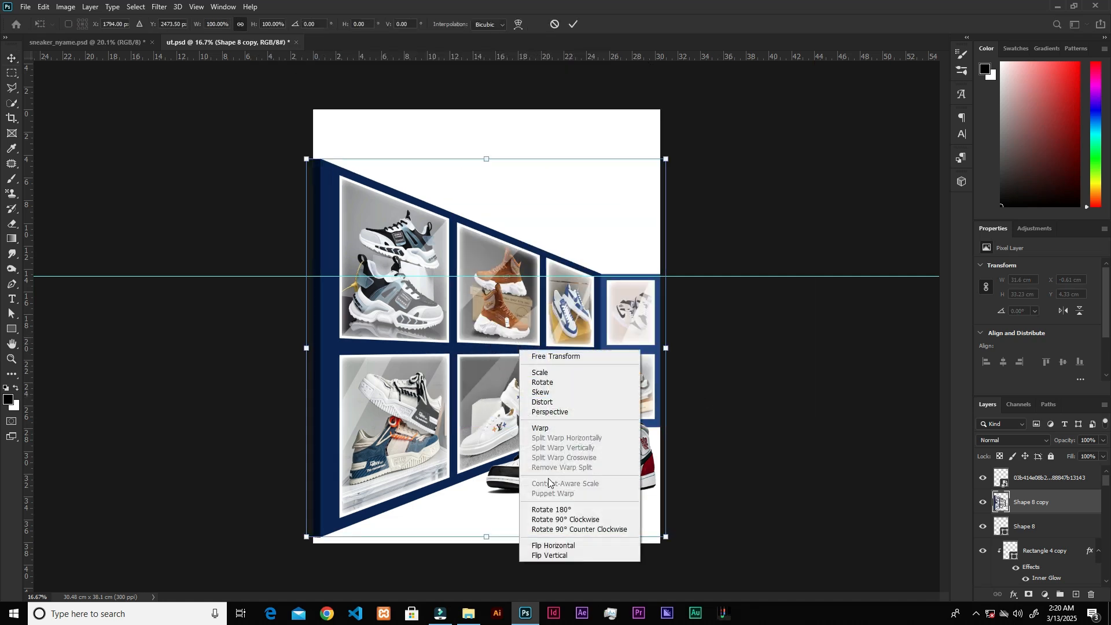
{"action": "left_click", "coordinate": [550, 557]}
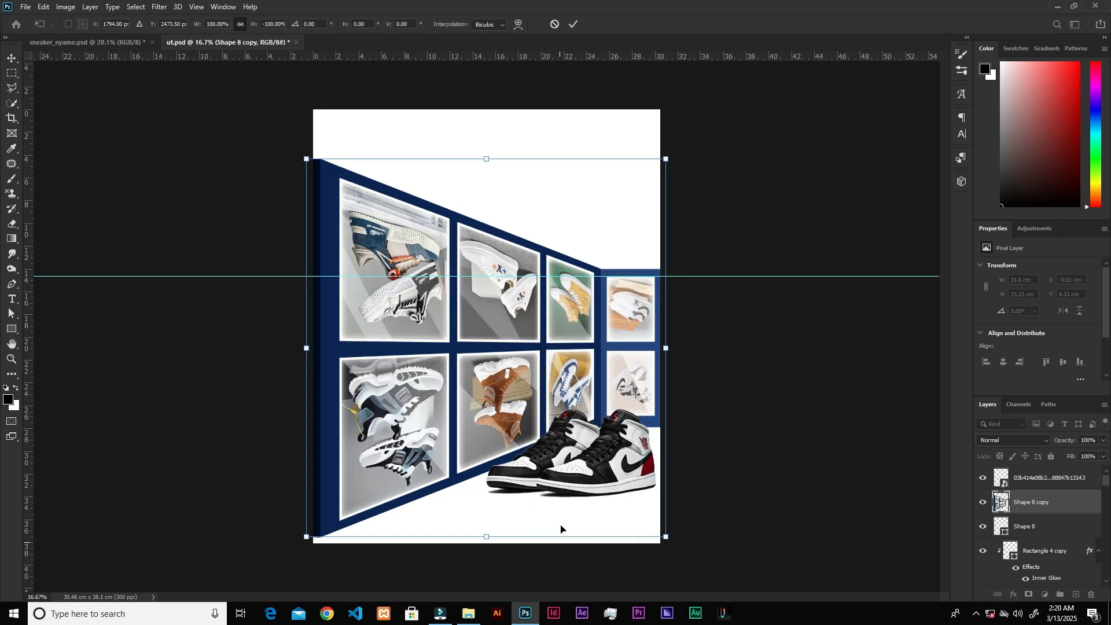
{"action": "left_click_drag", "start_coordinate": [555, 266], "coordinate": [547, 381]}
{"action": "left_click_drag", "start_coordinate": [513, 316], "coordinate": [521, 421]}
{"action": "left_click", "coordinate": [573, 25]}
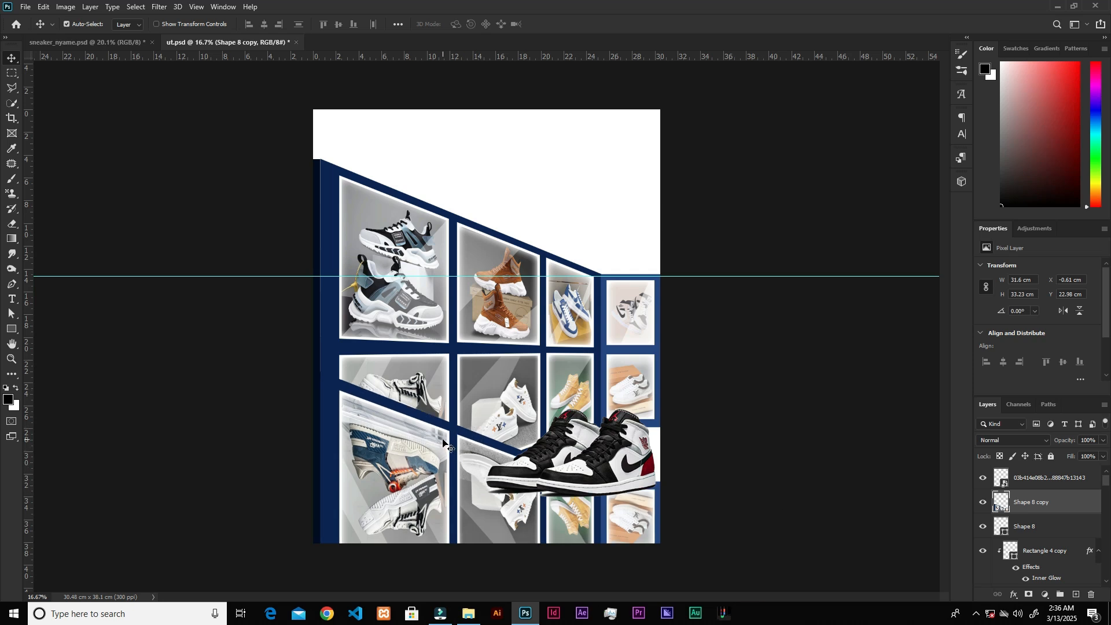
{"action": "left_click_drag", "start_coordinate": [450, 449], "coordinate": [476, 412]}
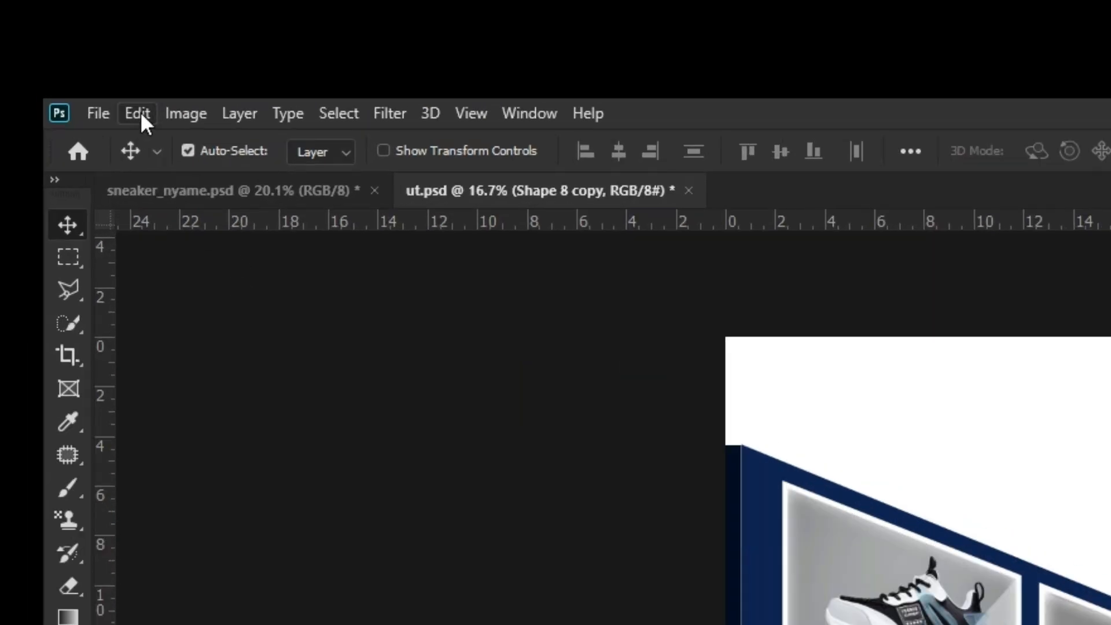
Step: Start Perspective Warp on the flipped wall copy and lay out a plane over its long angled face, sloping the upper edge towards the corner
{"action": "left_click", "coordinate": [139, 113]}
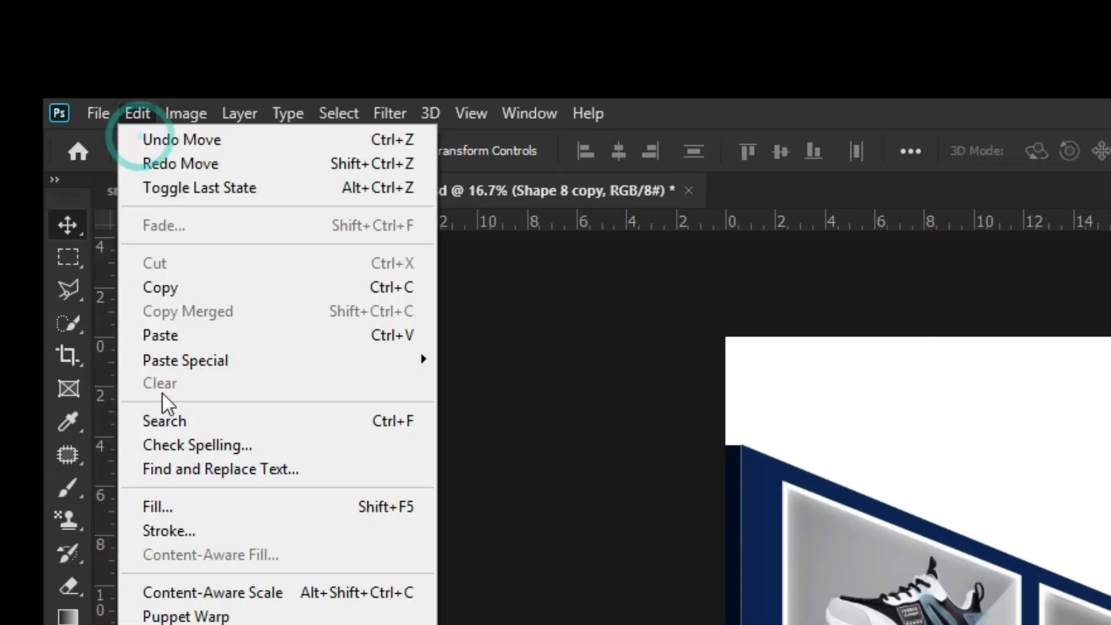
{"action": "left_click", "coordinate": [229, 399]}
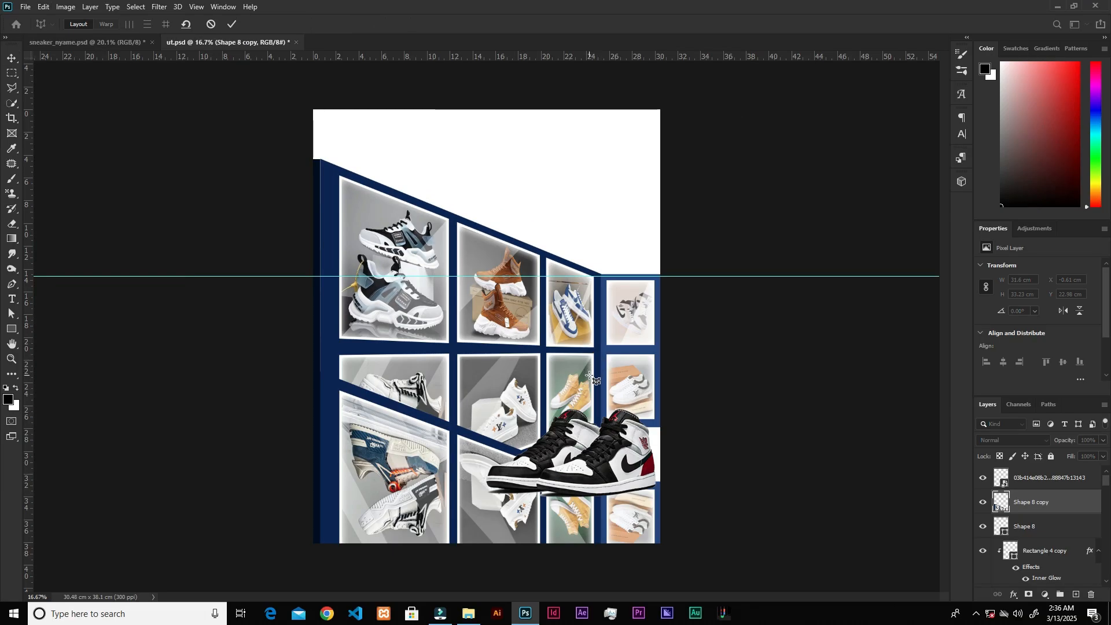
{"action": "key", "text": "ctrl+minus"}
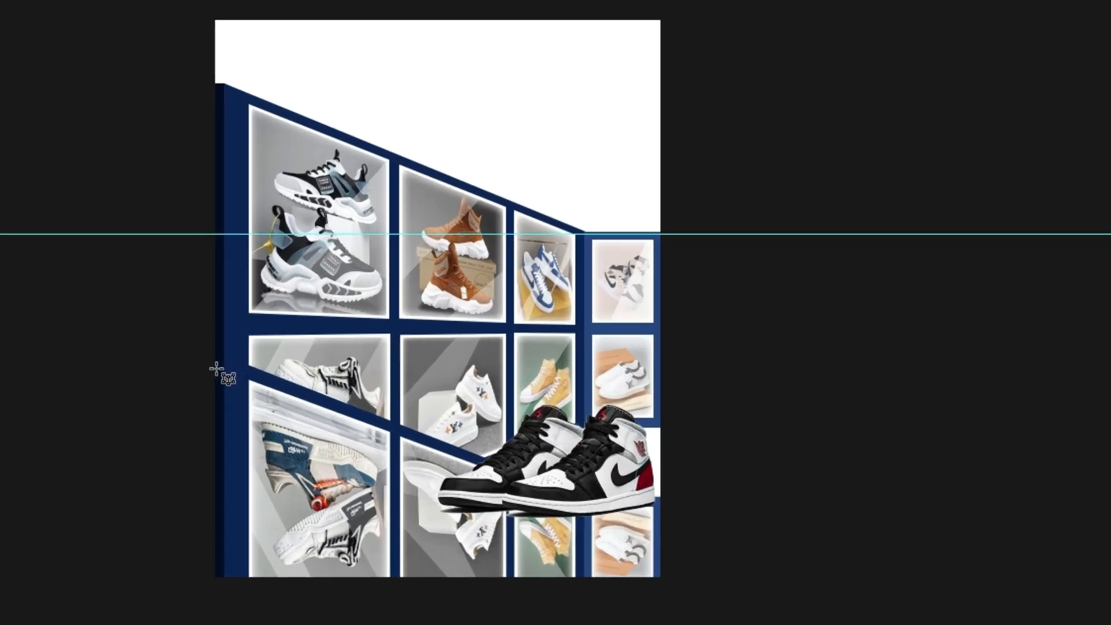
{"action": "left_click", "coordinate": [355, 366]}
{"action": "left_click_drag", "start_coordinate": [214, 364], "coordinate": [589, 624]}
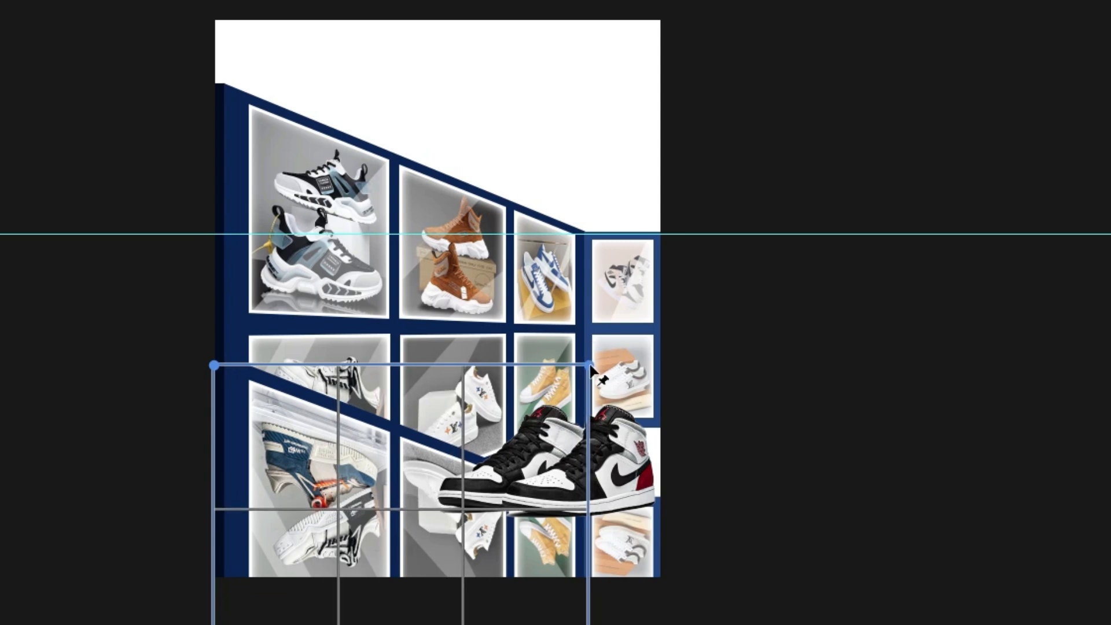
{"action": "left_click_drag", "start_coordinate": [591, 371], "coordinate": [584, 444]}
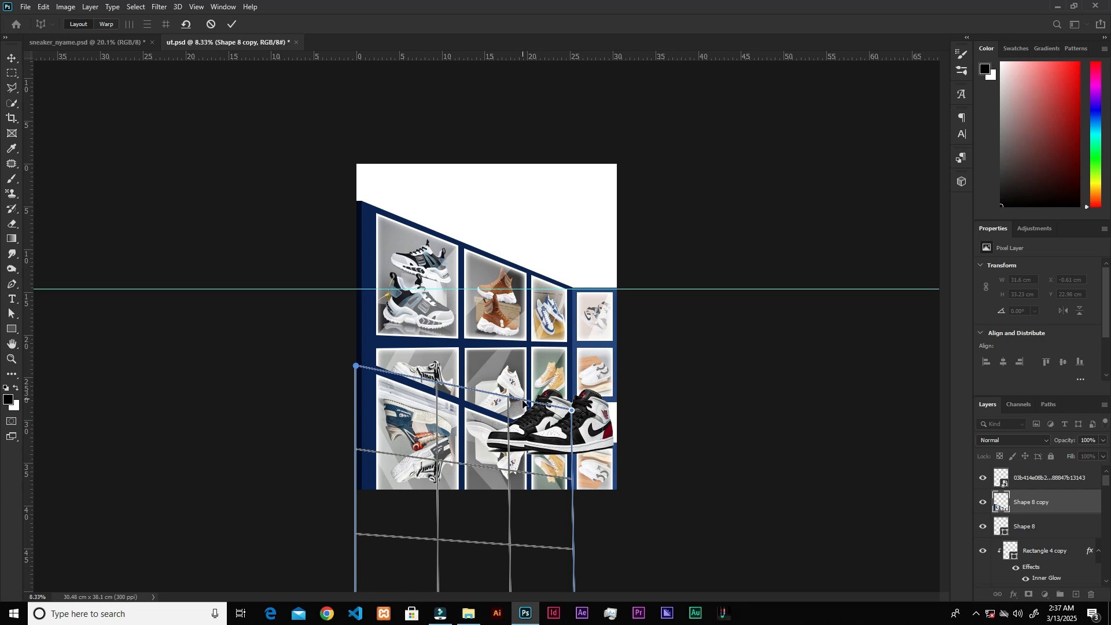
{"action": "key", "text": "ctrl+minus"}
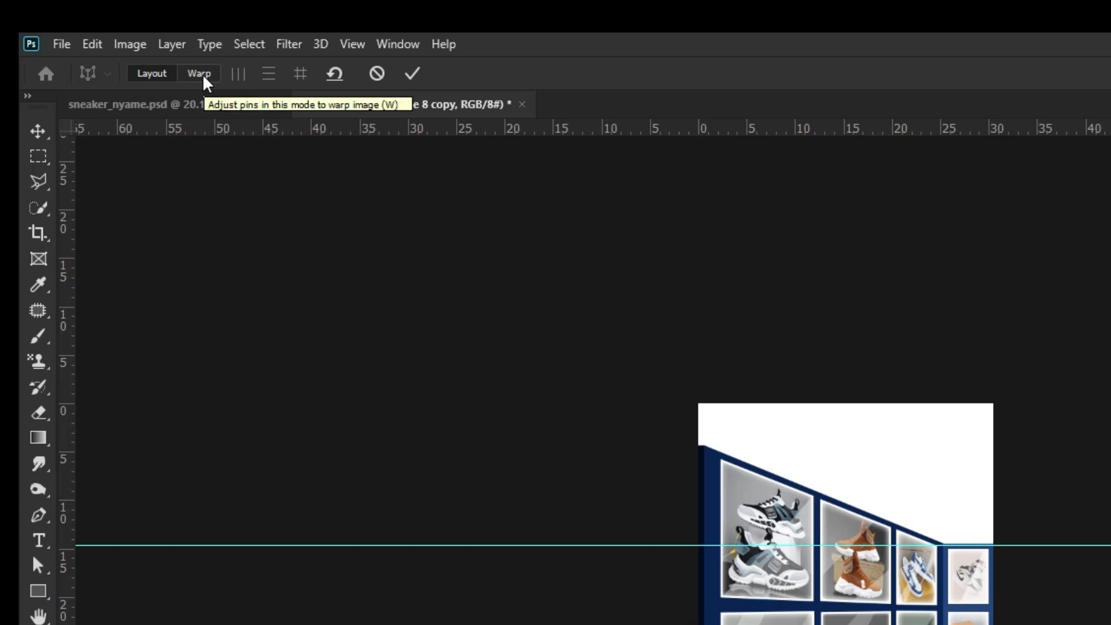
Step: Try to warp the single plane so the flipped copy's upper edge follows the base of the angled wall
{"action": "left_click", "coordinate": [197, 74]}
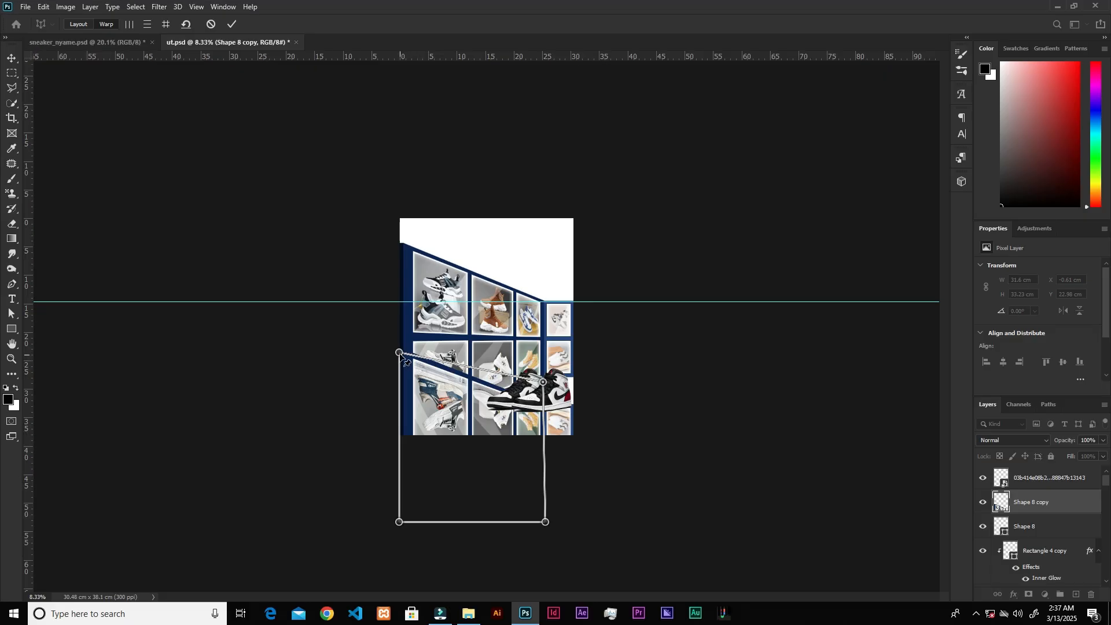
{"action": "left_click_drag", "start_coordinate": [401, 354], "coordinate": [400, 443]}
{"action": "left_click_drag", "start_coordinate": [545, 383], "coordinate": [544, 347]}
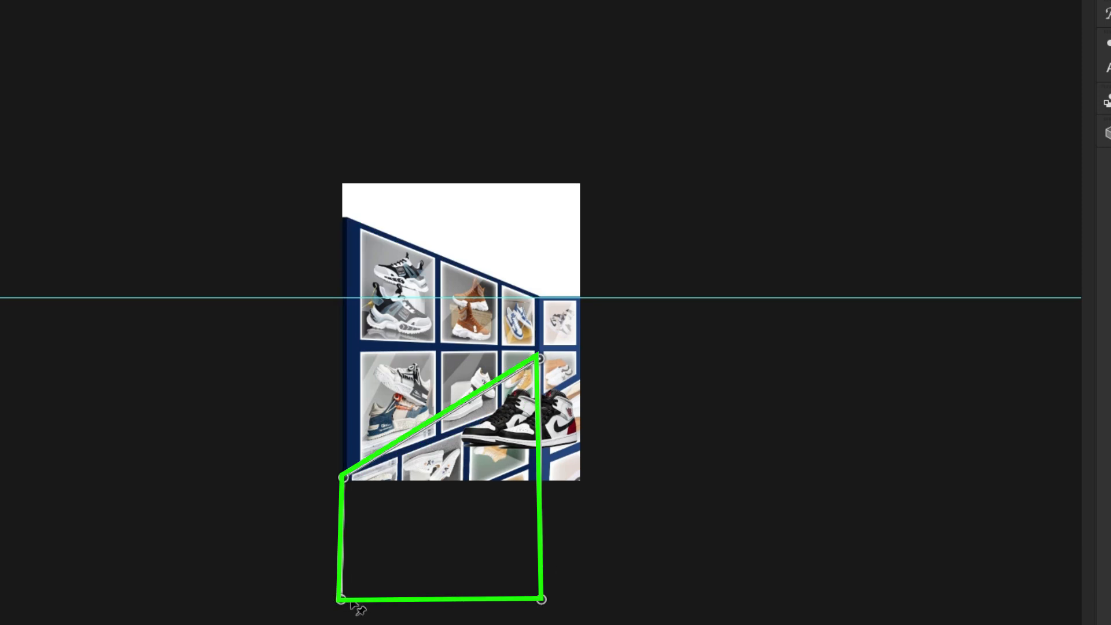
{"action": "left_click_drag", "start_coordinate": [540, 599], "coordinate": [542, 489]}
{"action": "left_click_drag", "start_coordinate": [539, 360], "coordinate": [541, 381]}
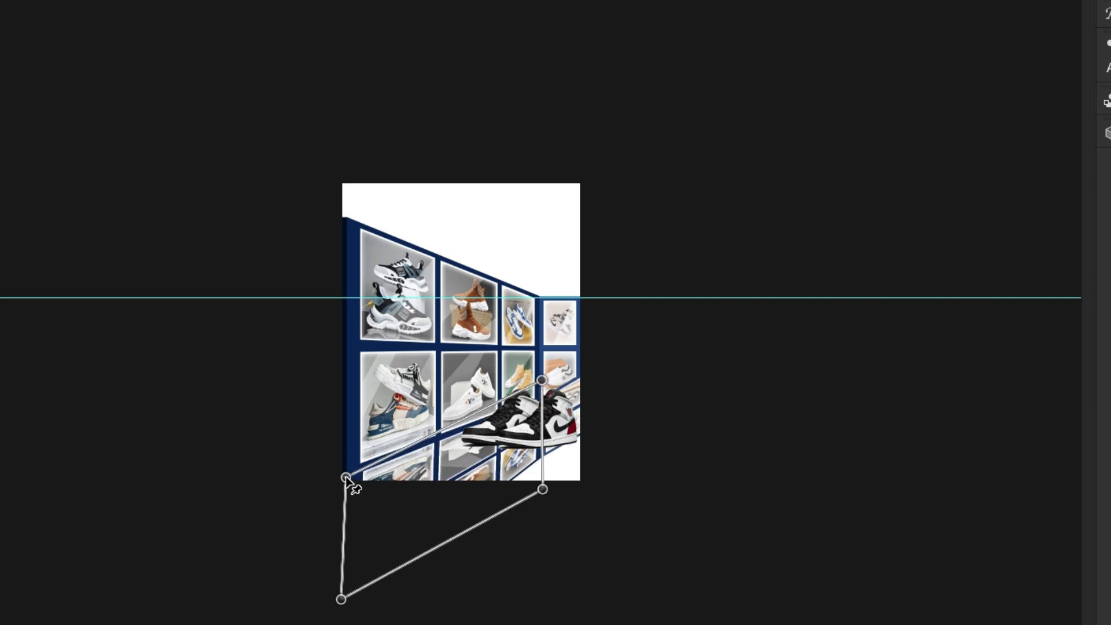
{"action": "left_click_drag", "start_coordinate": [341, 599], "coordinate": [352, 595]}
{"action": "left_click_drag", "start_coordinate": [540, 380], "coordinate": [542, 381]}
{"action": "left_click_drag", "start_coordinate": [543, 489], "coordinate": [534, 493]}
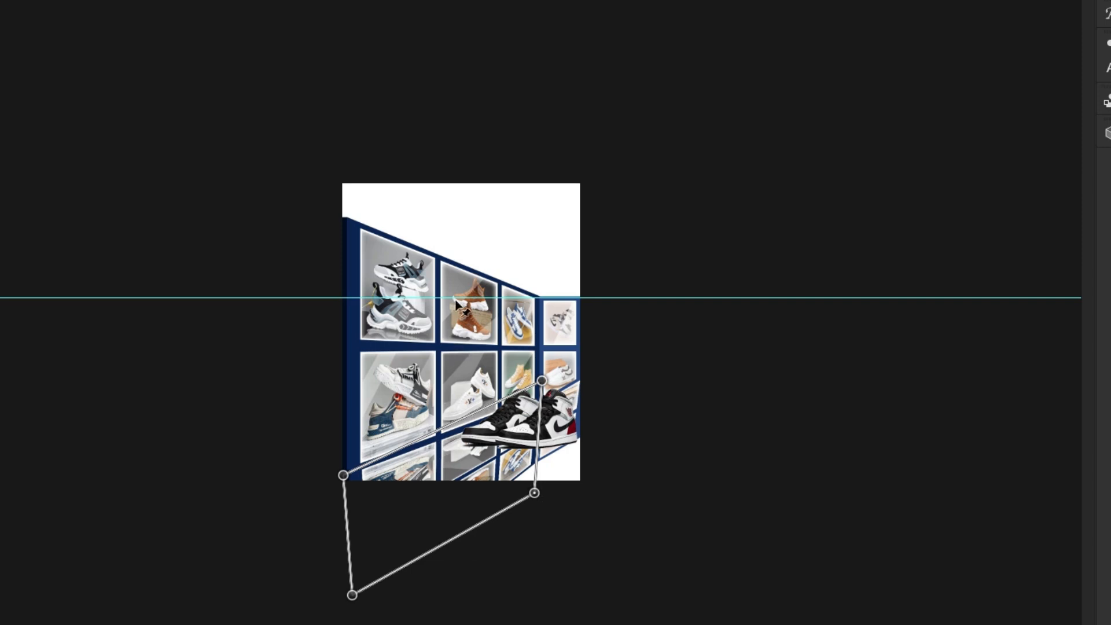
{"action": "left_click_drag", "start_coordinate": [535, 493], "coordinate": [541, 496]}
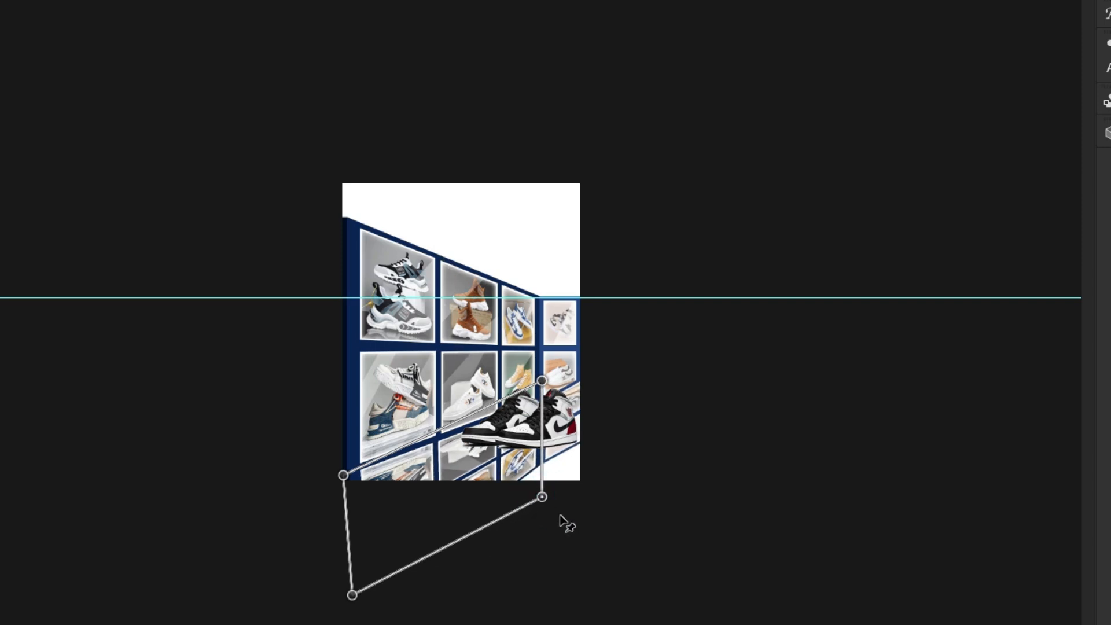
{"action": "key", "text": "ctrl+z"}
{"action": "key", "text": "ctrl+plus"}
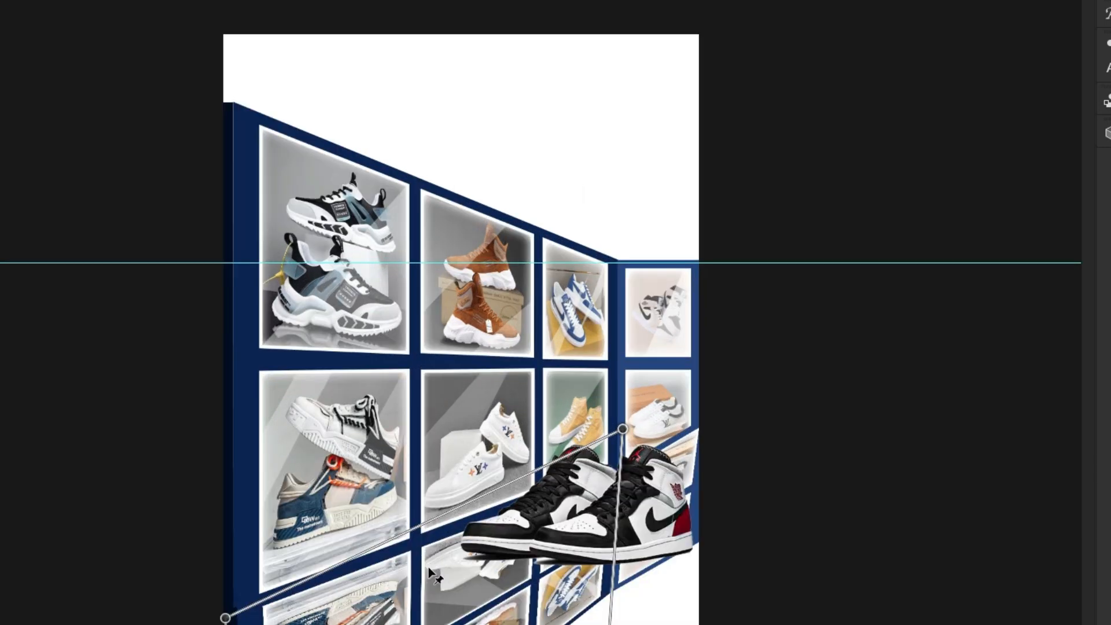
Step: Add a second perspective plane over the short end face of the flipped copy, joined to the first plane at the wall corner
{"action": "key", "text": "ctrl+minus"}
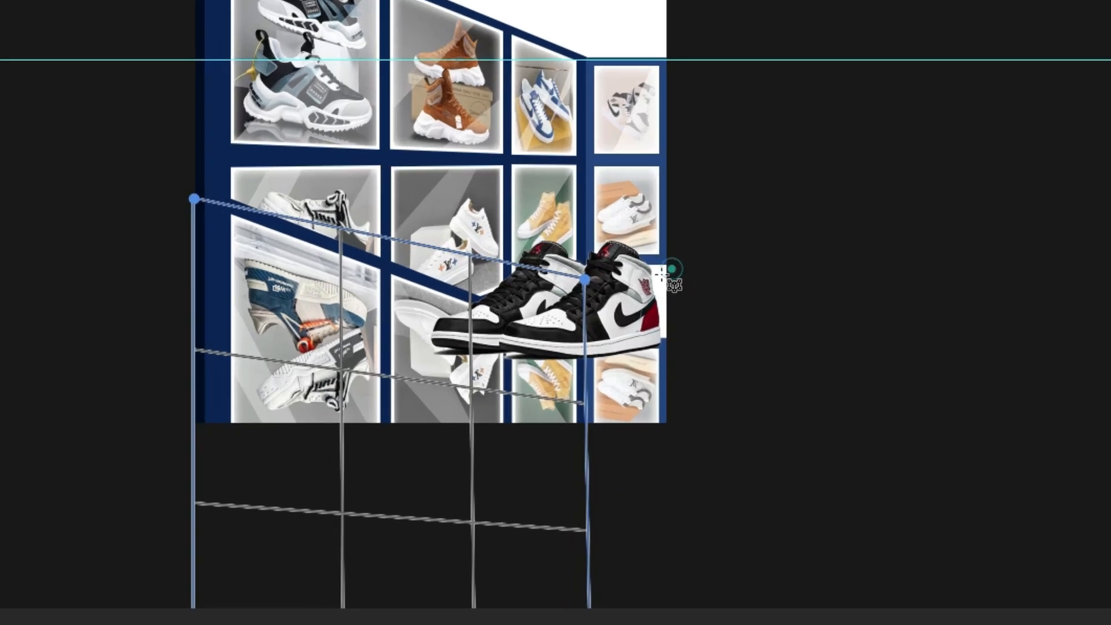
{"action": "left_click_drag", "start_coordinate": [621, 405], "coordinate": [575, 415]}
{"action": "left_click_drag", "start_coordinate": [590, 286], "coordinate": [592, 590]}
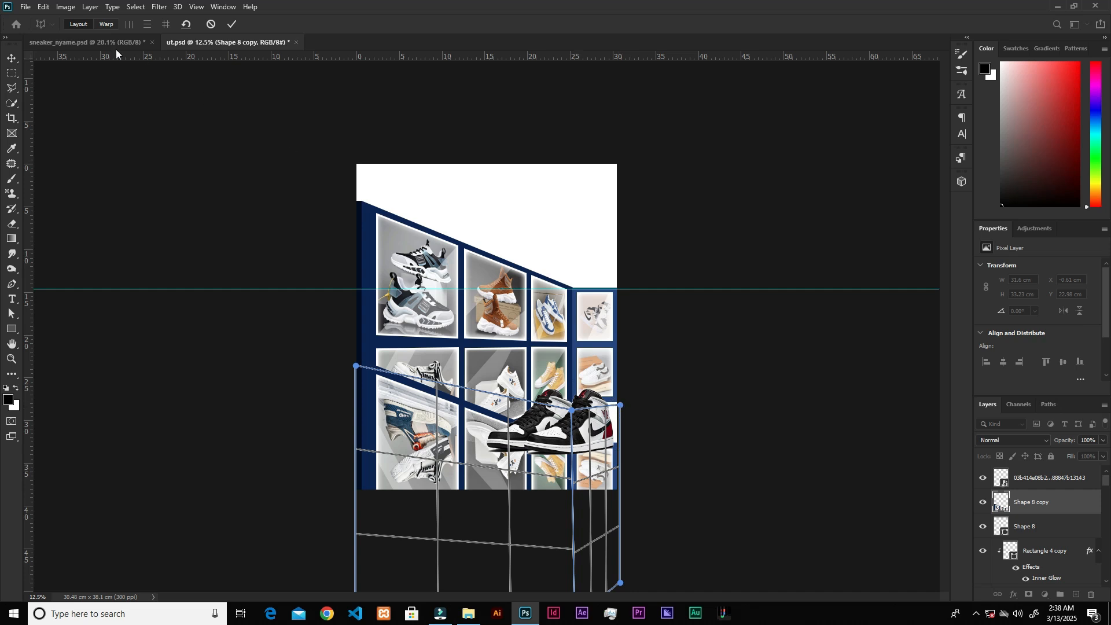
Step: Warp both planes roughly into mirrored perspective, bringing the flipped copy's upper edge to the wall base and raising its corner and end pins
{"action": "left_click", "coordinate": [100, 24]}
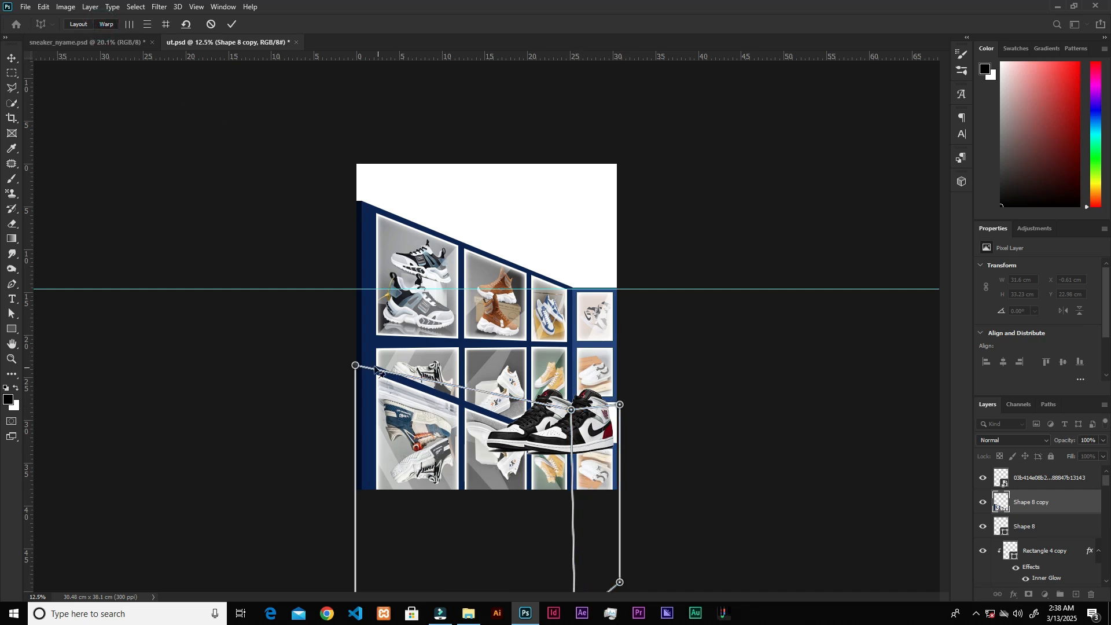
{"action": "left_click_drag", "start_coordinate": [356, 366], "coordinate": [363, 498]}
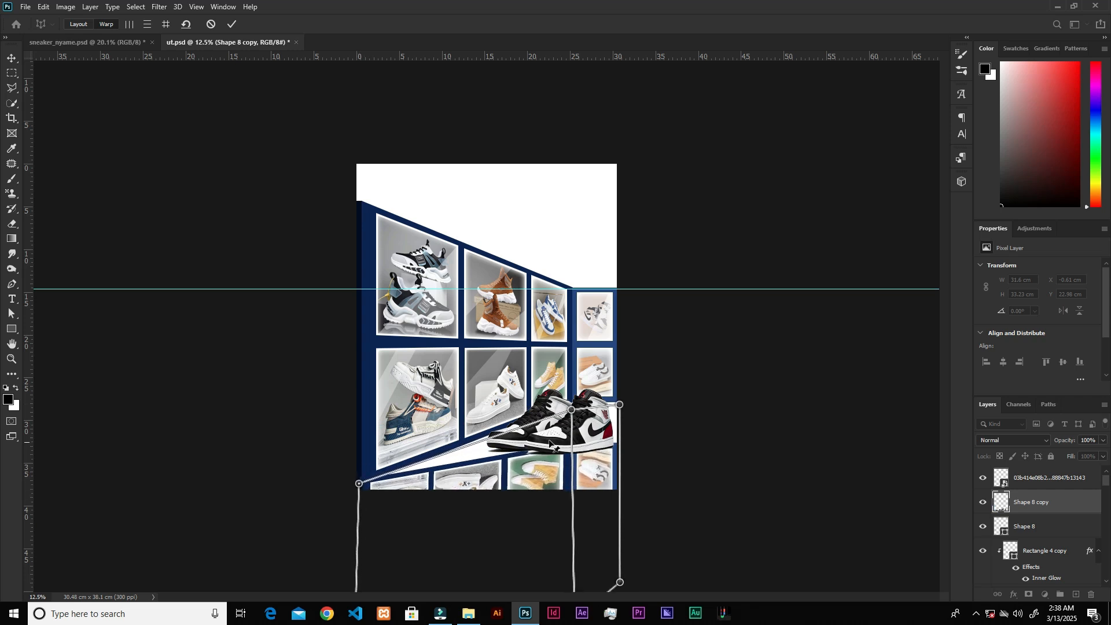
{"action": "left_click_drag", "start_coordinate": [579, 416], "coordinate": [585, 362]}
{"action": "key", "text": "ctrl+minus"}
{"action": "key", "text": "ctrl+minus"}
{"action": "left_click_drag", "start_coordinate": [532, 472], "coordinate": [533, 413]}
{"action": "left_click_drag", "start_coordinate": [552, 454], "coordinate": [571, 341]}
{"action": "left_click_drag", "start_coordinate": [424, 405], "coordinate": [423, 405]}
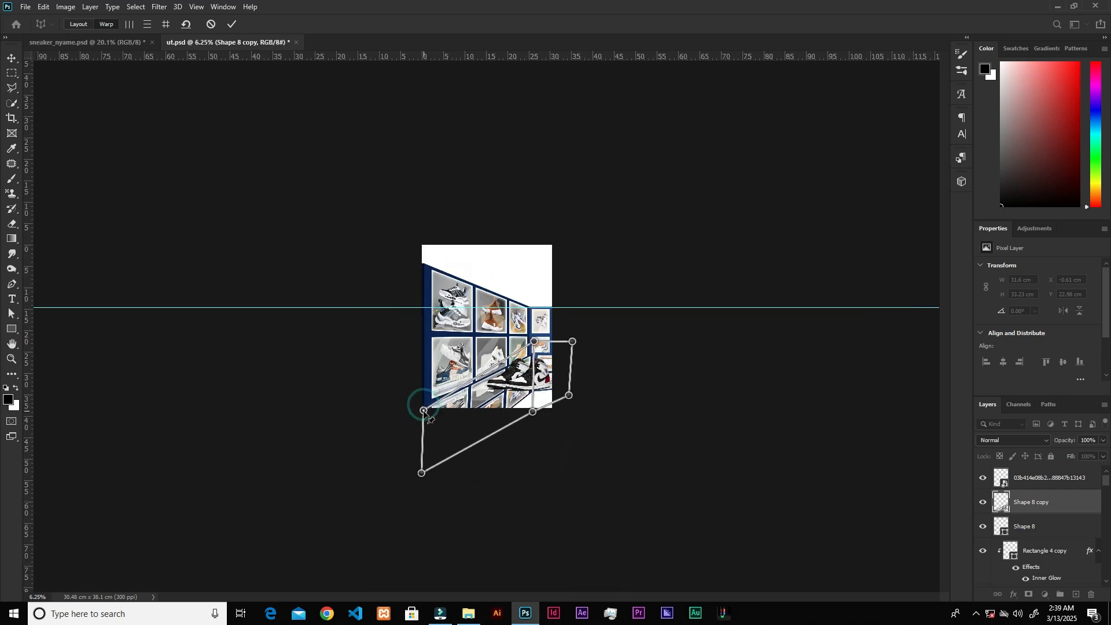
{"action": "left_click_drag", "start_coordinate": [534, 412], "coordinate": [538, 414]}
{"action": "left_click_drag", "start_coordinate": [533, 340], "coordinate": [536, 349]}
Step: Fine-tune the corner and end pins so the reflection meets the base of both wall faces, and apply the perspective warp
{"action": "key", "text": "ctrl+plus"}
{"action": "mouse_move", "coordinate": [655, 357]}
{"action": "left_mouse_down"}
{"action": "mouse_move", "coordinate": [648, 377]}
{"action": "mouse_move", "coordinate": [626, 374]}
{"action": "left_mouse_up"}
{"action": "left_click_drag", "start_coordinate": [646, 466], "coordinate": [631, 464]}
{"action": "left_click_drag", "start_coordinate": [596, 500], "coordinate": [575, 487]}
{"action": "left_click_drag", "start_coordinate": [574, 375], "coordinate": [621, 384]}
{"action": "left_click_drag", "start_coordinate": [631, 464], "coordinate": [621, 463]}
{"action": "left_click_drag", "start_coordinate": [575, 487], "coordinate": [569, 488]}
{"action": "left_click_drag", "start_coordinate": [565, 383], "coordinate": [562, 385]}
{"action": "left_click_drag", "start_coordinate": [569, 488], "coordinate": [566, 488]}
{"action": "left_click_drag", "start_coordinate": [362, 483], "coordinate": [358, 485]}
{"action": "left_click_drag", "start_coordinate": [562, 384], "coordinate": [564, 385]}
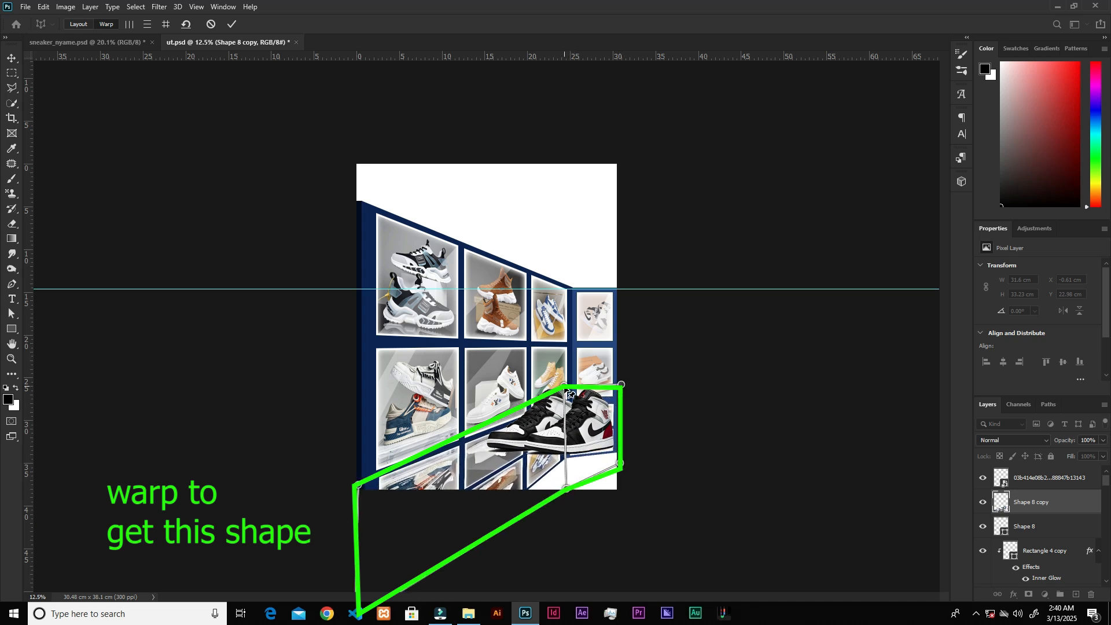
{"action": "left_click", "coordinate": [231, 25]}
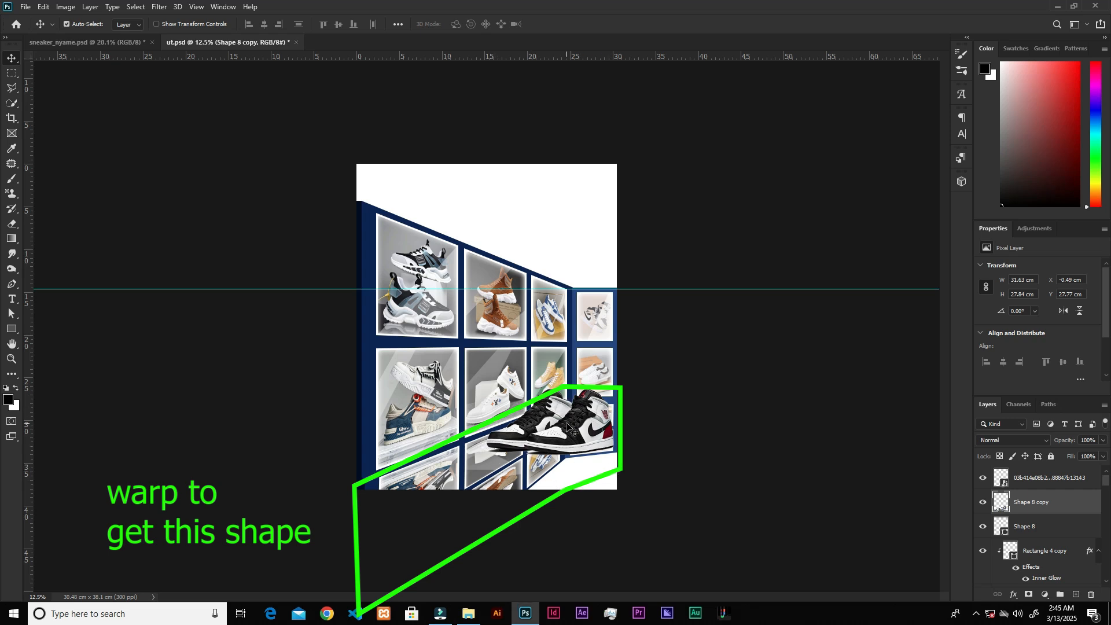
Step: Add a layer mask to the wall reflection and fade its lower part beneath the sneakers with a 700 px soft black brush at 28% flow
{"action": "key", "text": "ctrl+plus"}
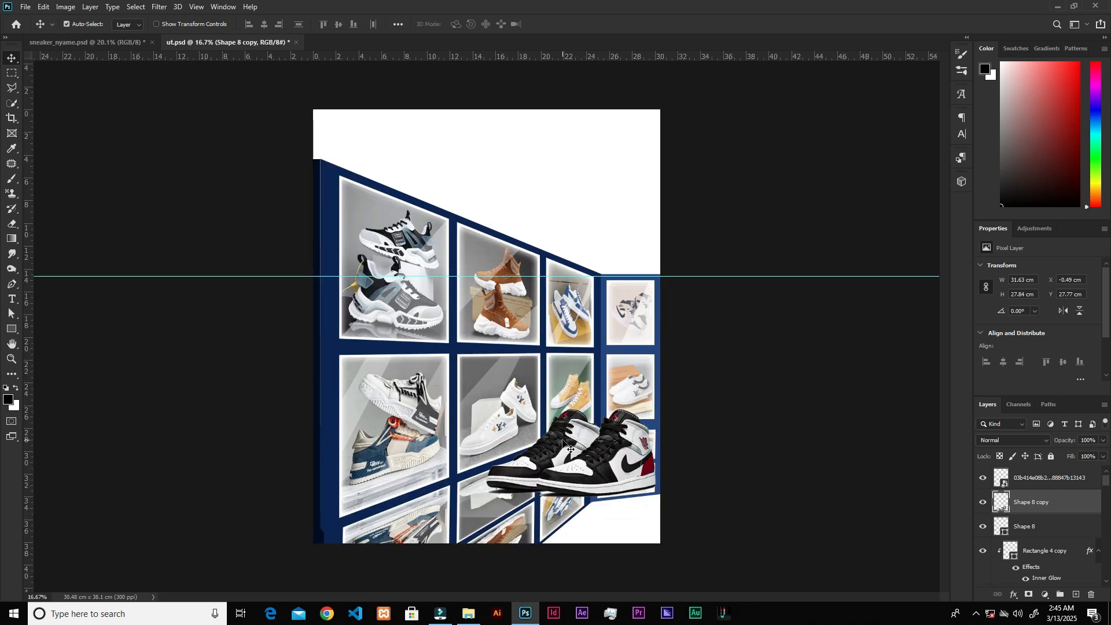
{"action": "key", "text": "ctrl+plus"}
{"action": "scroll", "coordinate": [553, 461], "scroll_direction": "down", "scroll_amount": 5}
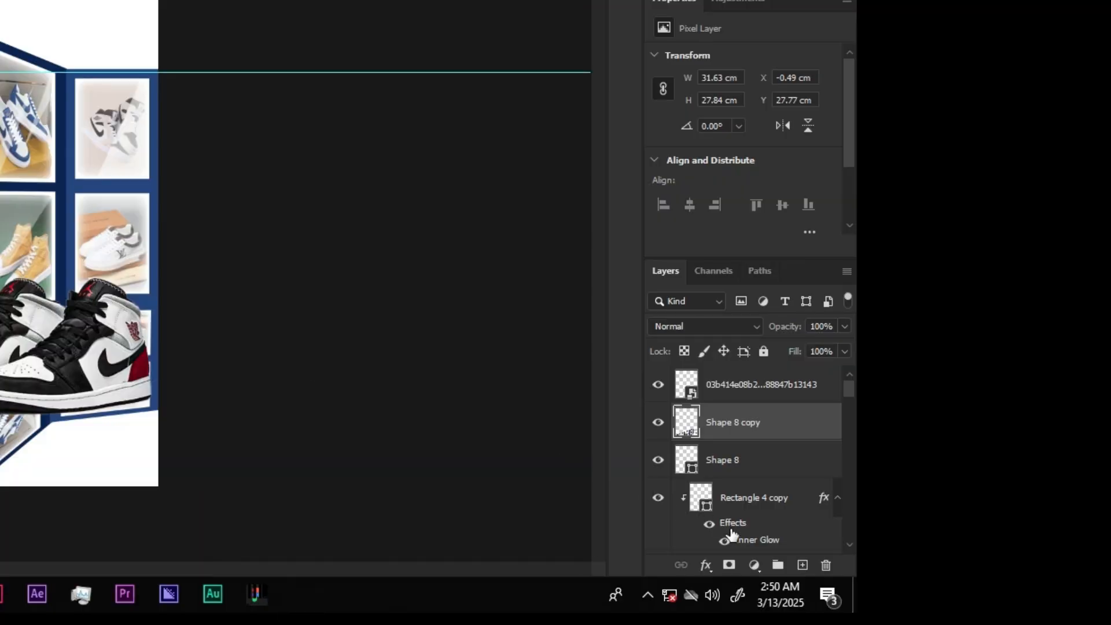
{"action": "left_click", "coordinate": [732, 565]}
{"action": "scroll", "coordinate": [608, 464], "scroll_direction": "up", "scroll_amount": 2}
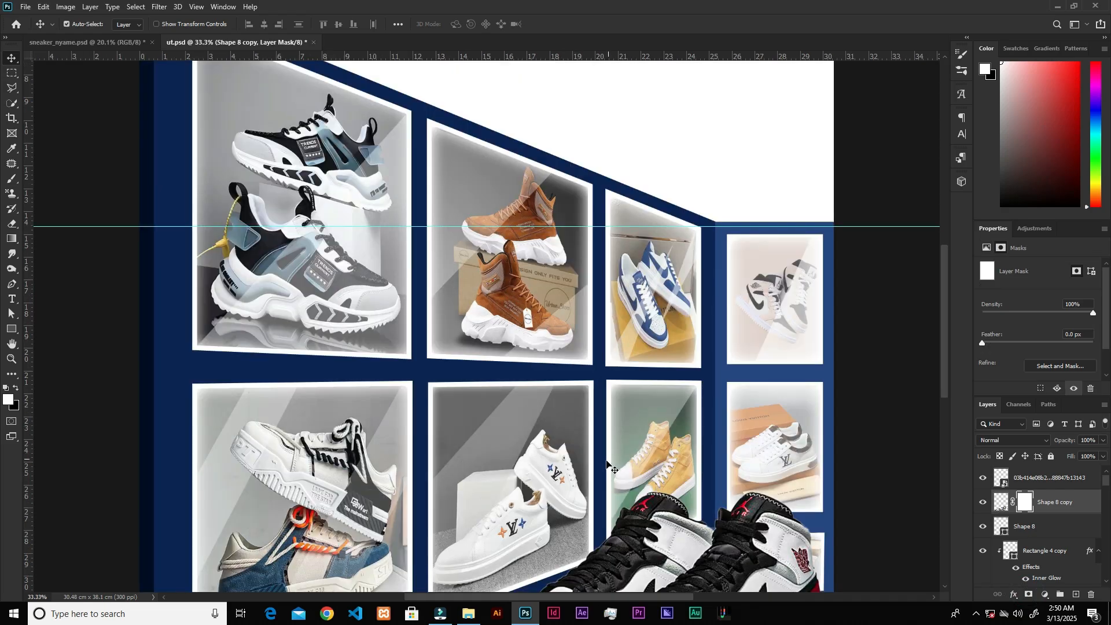
{"action": "scroll", "coordinate": [594, 487], "scroll_direction": "down", "scroll_amount": 5}
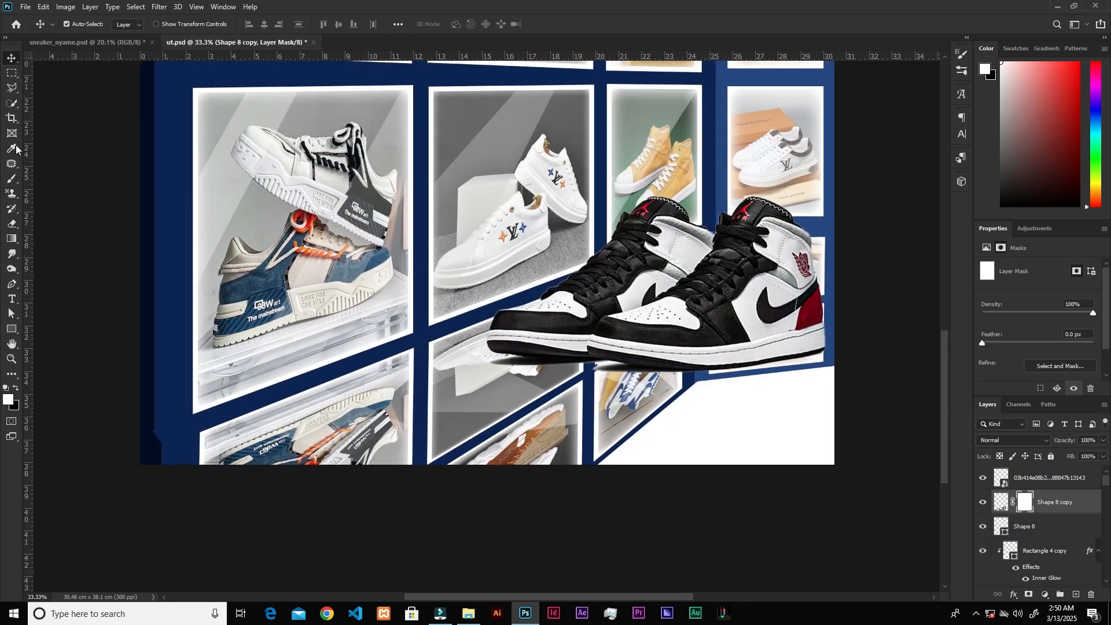
{"action": "left_click", "coordinate": [12, 179]}
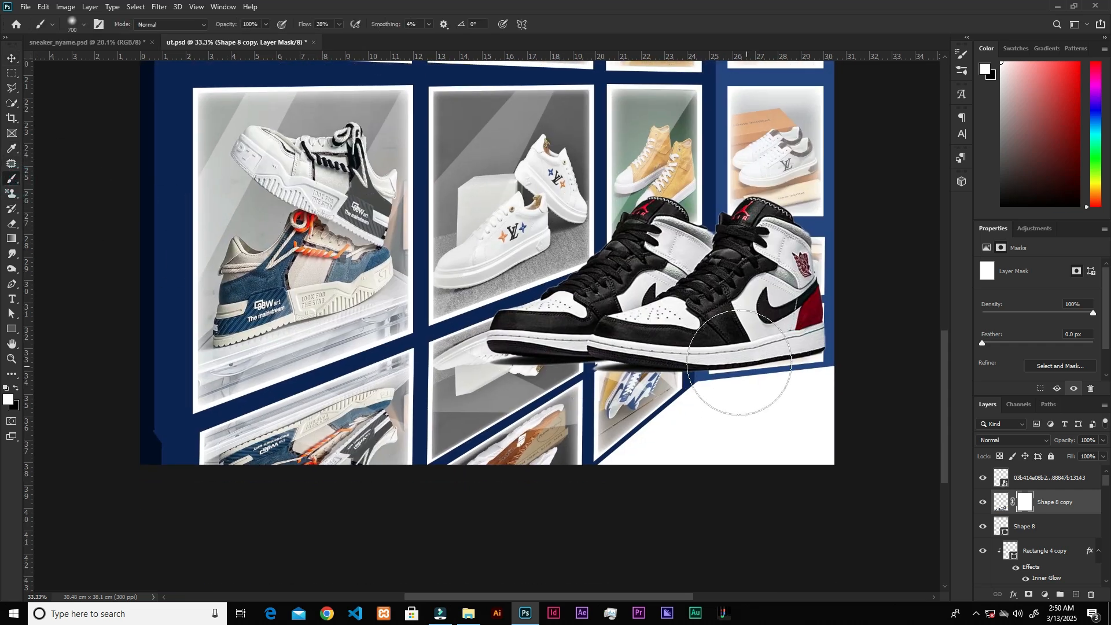
{"action": "key", "text": "x"}
{"action": "mouse_move", "coordinate": [764, 419]}
{"action": "left_mouse_down"}
{"action": "mouse_move", "coordinate": [834, 393]}
{"action": "mouse_move", "coordinate": [789, 399]}
{"action": "mouse_move", "coordinate": [829, 363]}
{"action": "mouse_move", "coordinate": [779, 361]}
{"action": "mouse_move", "coordinate": [825, 338]}
{"action": "mouse_move", "coordinate": [815, 337]}
{"action": "mouse_move", "coordinate": [836, 320]}
{"action": "mouse_move", "coordinate": [689, 405]}
{"action": "mouse_move", "coordinate": [678, 396]}
{"action": "mouse_move", "coordinate": [611, 410]}
{"action": "mouse_move", "coordinate": [601, 468]}
{"action": "mouse_move", "coordinate": [565, 455]}
{"action": "mouse_move", "coordinate": [446, 483]}
{"action": "mouse_move", "coordinate": [464, 457]}
{"action": "mouse_move", "coordinate": [711, 380]}
{"action": "mouse_move", "coordinate": [265, 545]}
{"action": "mouse_move", "coordinate": [275, 509]}
{"action": "mouse_move", "coordinate": [169, 542]}
{"action": "mouse_move", "coordinate": [676, 384]}
{"action": "mouse_move", "coordinate": [448, 471]}
{"action": "mouse_move", "coordinate": [737, 368]}
{"action": "mouse_move", "coordinate": [594, 392]}
{"action": "left_mouse_up"}
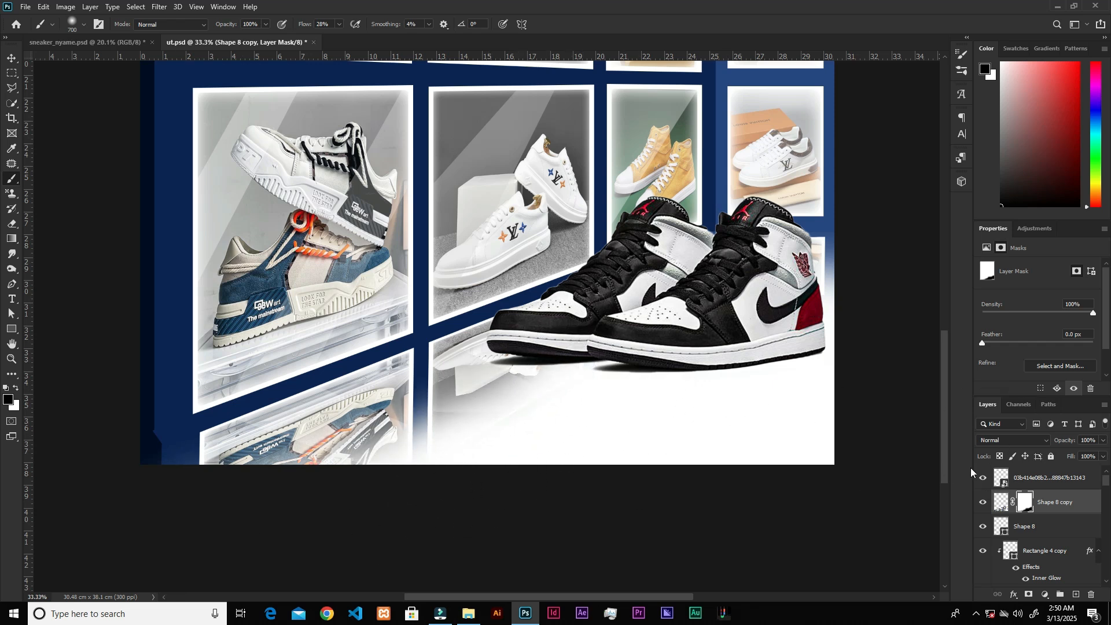
Step: Lower the wall reflection layer's fill to 43%
{"action": "key", "text": "v"}
{"action": "left_click", "coordinate": [1070, 502]}
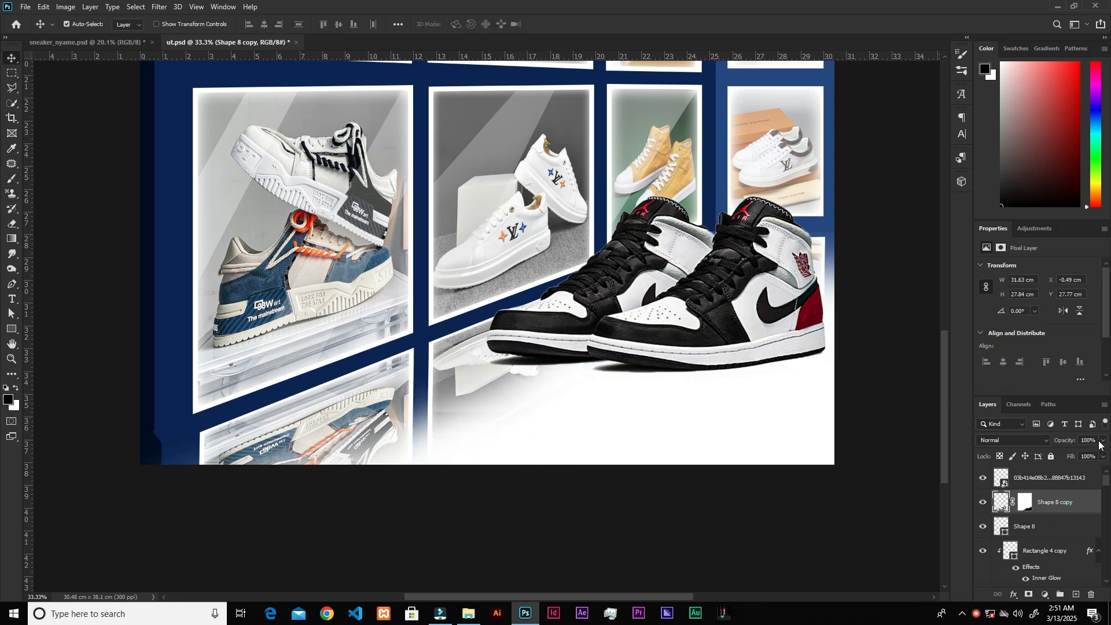
{"action": "left_click", "coordinate": [1102, 458]}
{"action": "left_click_drag", "start_coordinate": [1103, 471], "coordinate": [1075, 476]}
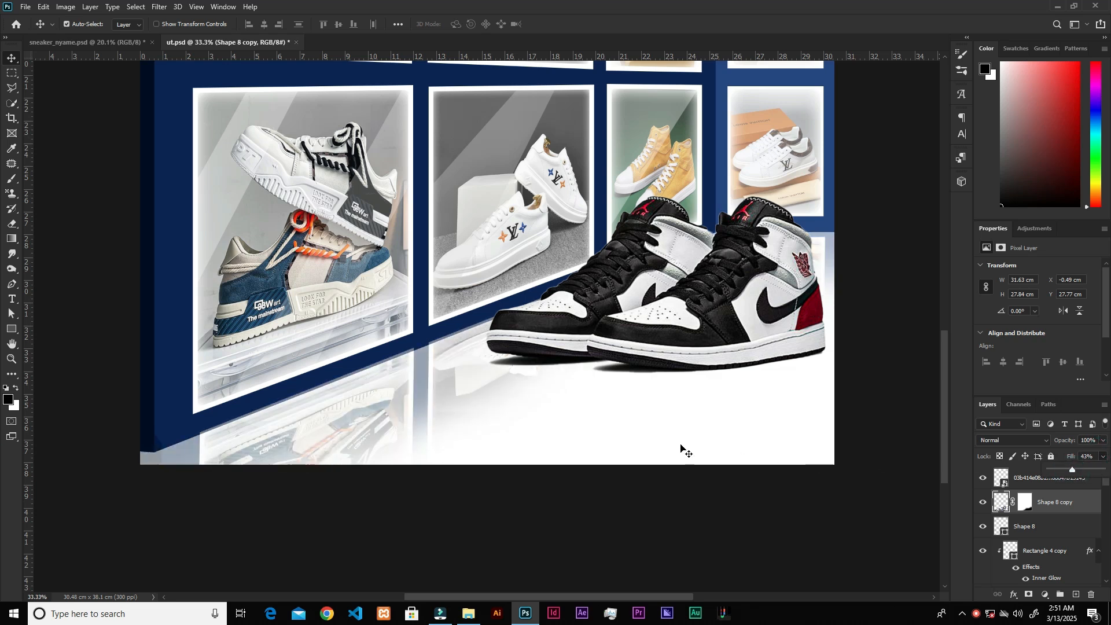
Step: Select the foreground sneakers and duplicate their layer
{"action": "key", "text": "ctrl+minus"}
{"action": "key", "text": "ctrl+minus"}
{"action": "left_click", "coordinate": [614, 459]}
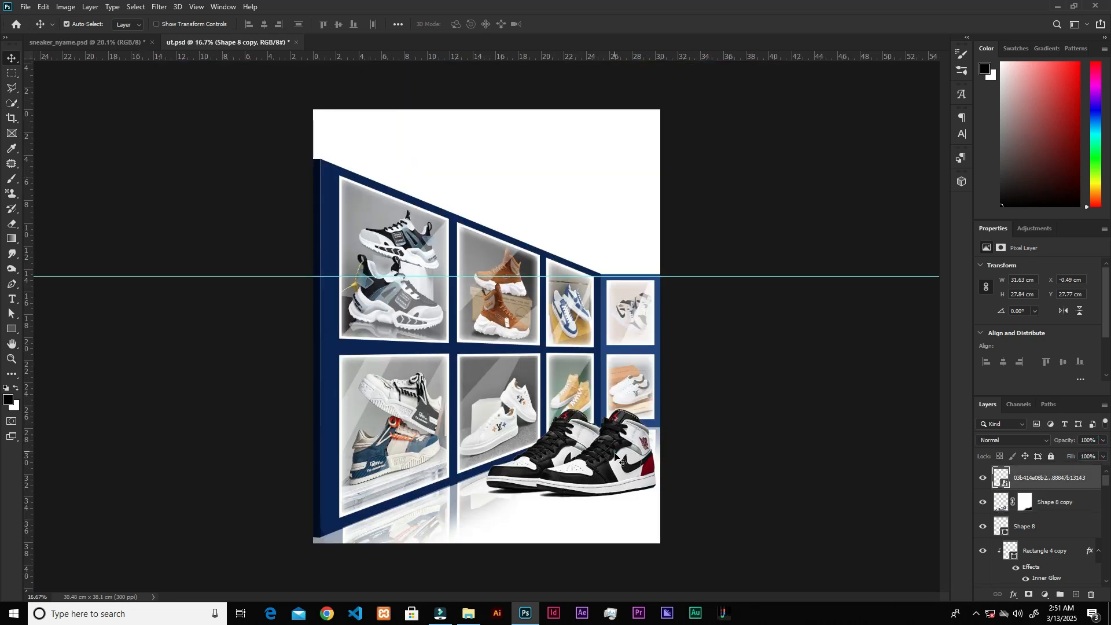
{"action": "key", "text": "ctrl+j"}
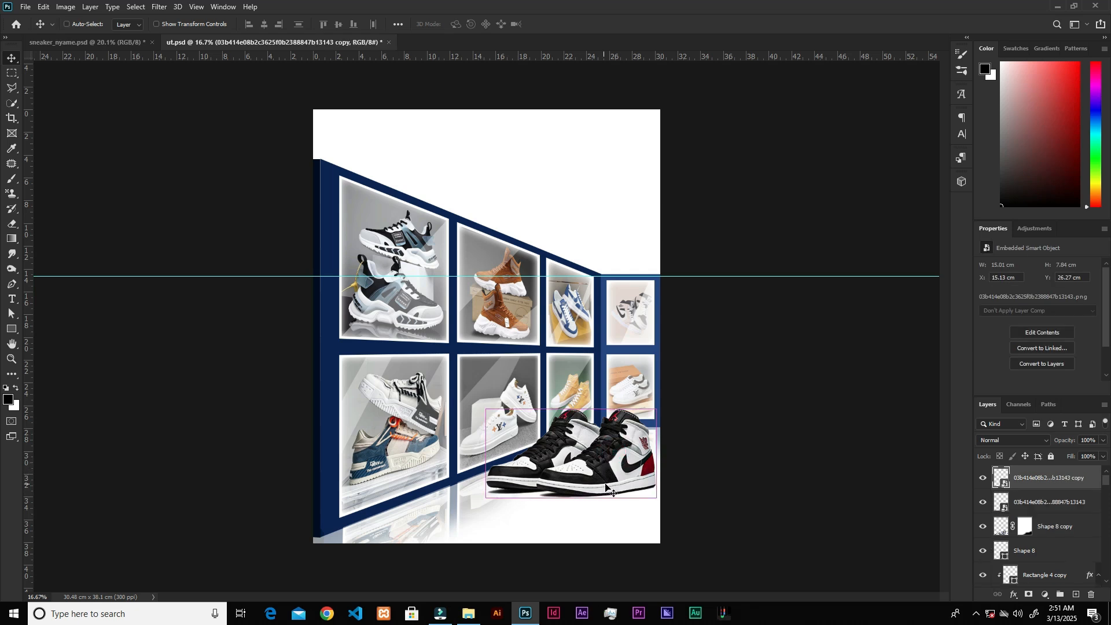
Step: Flip the duplicated sneakers vertically, move them straight down below the originals as a reflection, and apply the transform
{"action": "key", "text": "ctrl+t"}
{"action": "right_click", "coordinate": [608, 451]}
{"action": "left_click", "coordinate": [635, 447]}
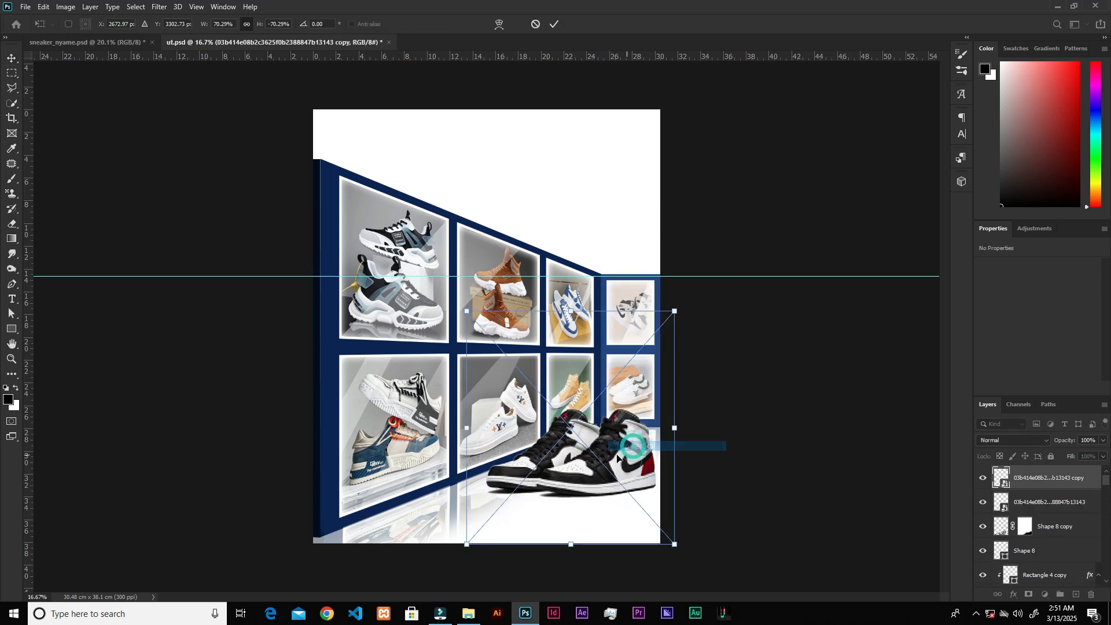
{"action": "left_click_drag", "start_coordinate": [599, 408], "coordinate": [599, 541]}
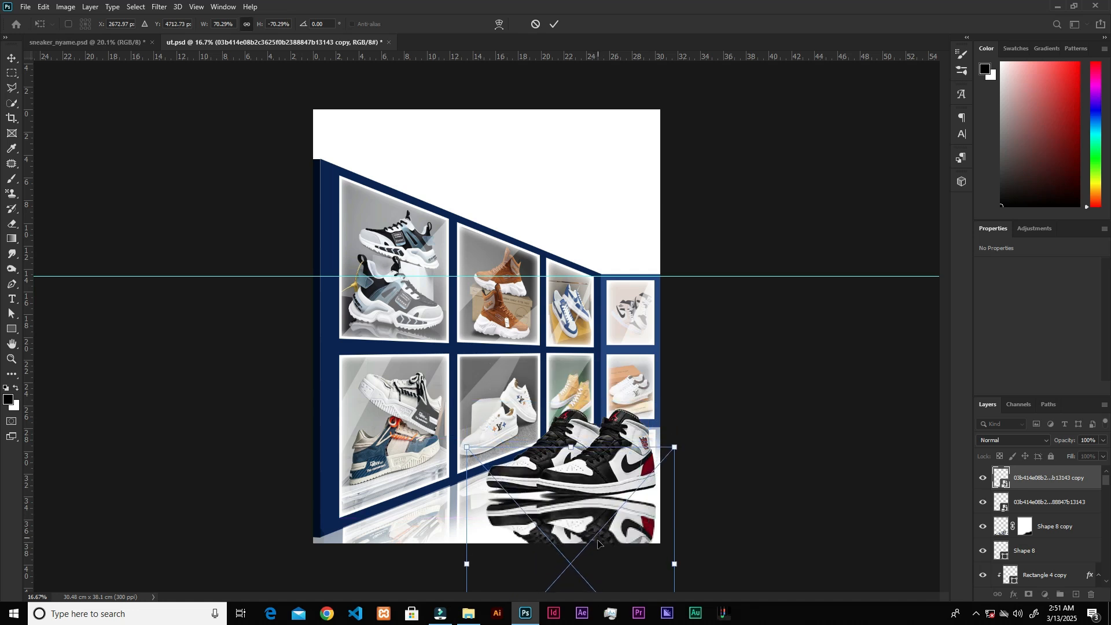
{"action": "scroll", "coordinate": [579, 503], "scroll_direction": "up", "scroll_amount": 3}
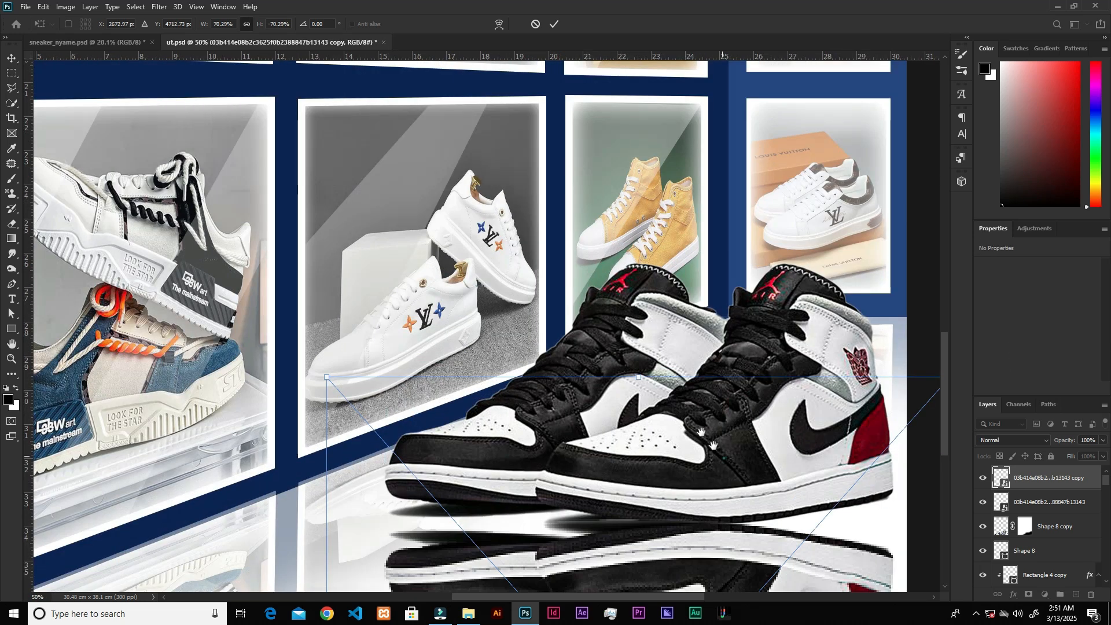
{"action": "left_click_drag", "start_coordinate": [643, 398], "coordinate": [558, 288]}
{"action": "left_click", "coordinate": [554, 24]}
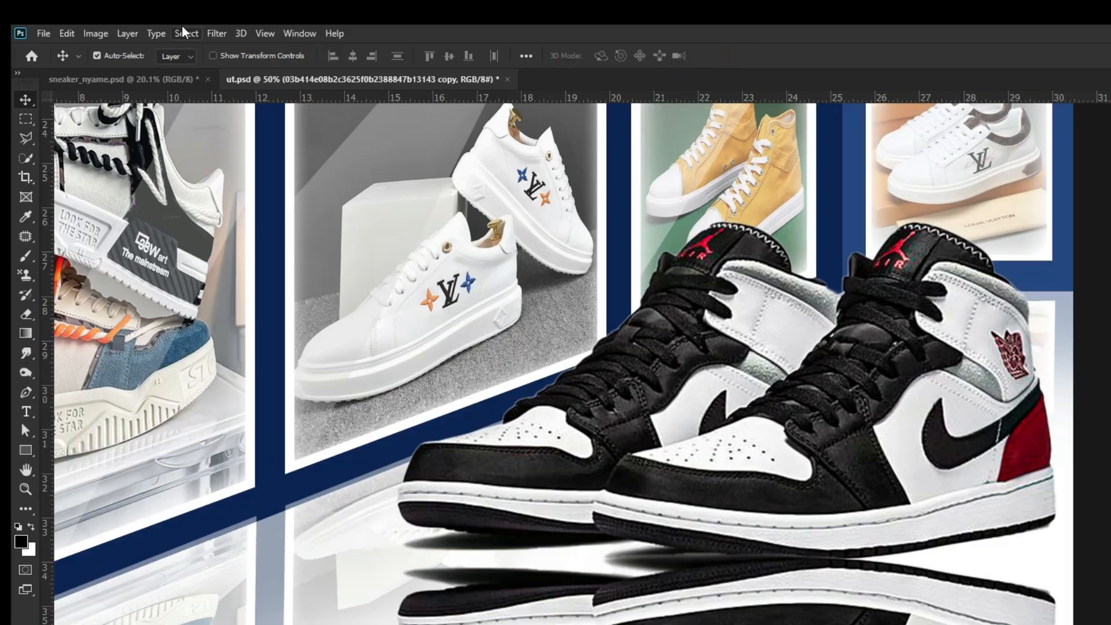
Step: Start a Puppet Warp on the flipped sneakers and place pins along their upturned soles
{"action": "left_click", "coordinate": [43, 7]}
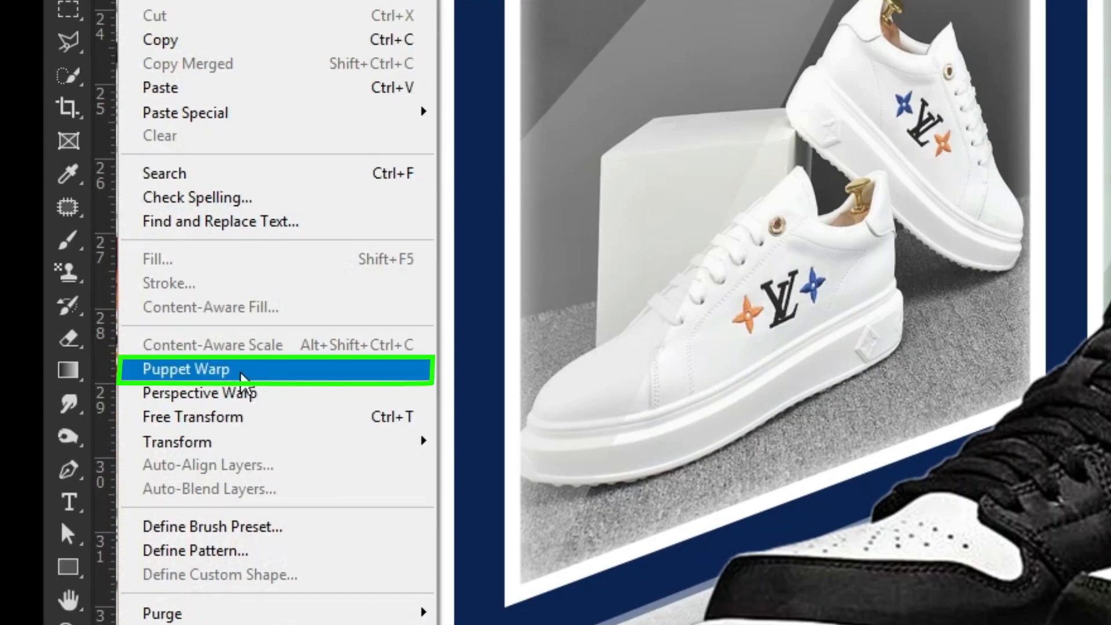
{"action": "left_click", "coordinate": [251, 617]}
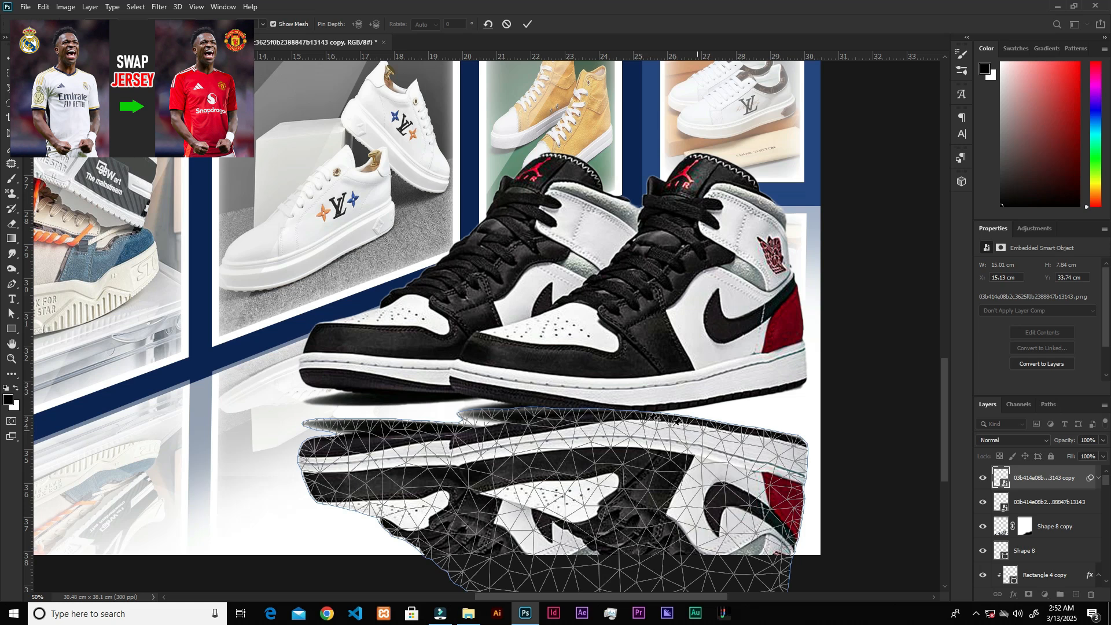
{"action": "left_click", "coordinate": [601, 413]}
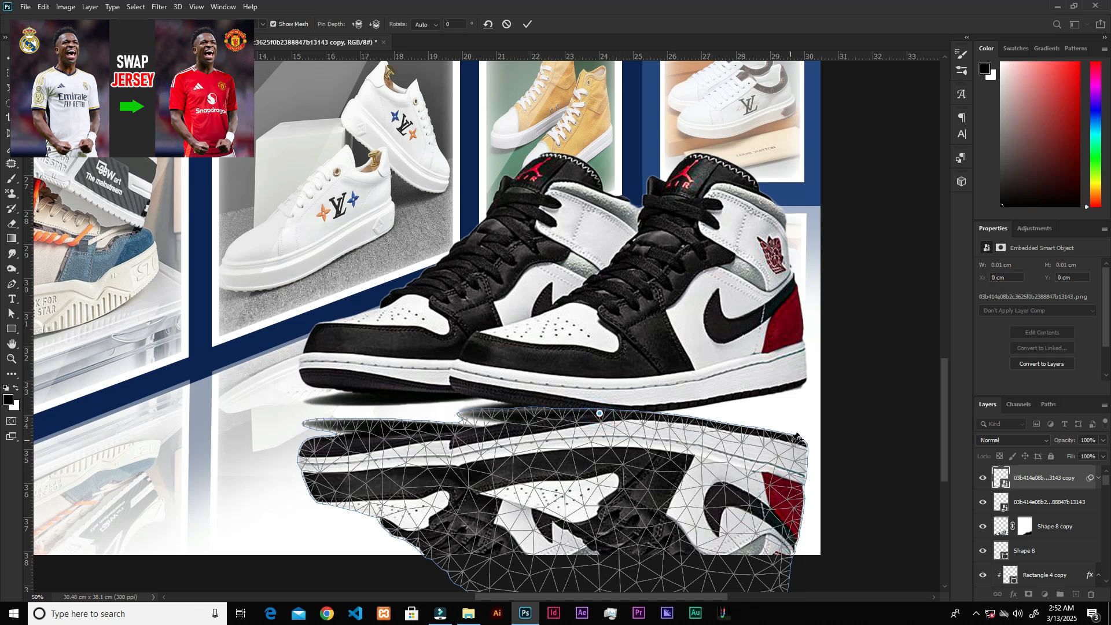
{"action": "left_click", "coordinate": [306, 425]}
{"action": "left_click", "coordinate": [418, 424]}
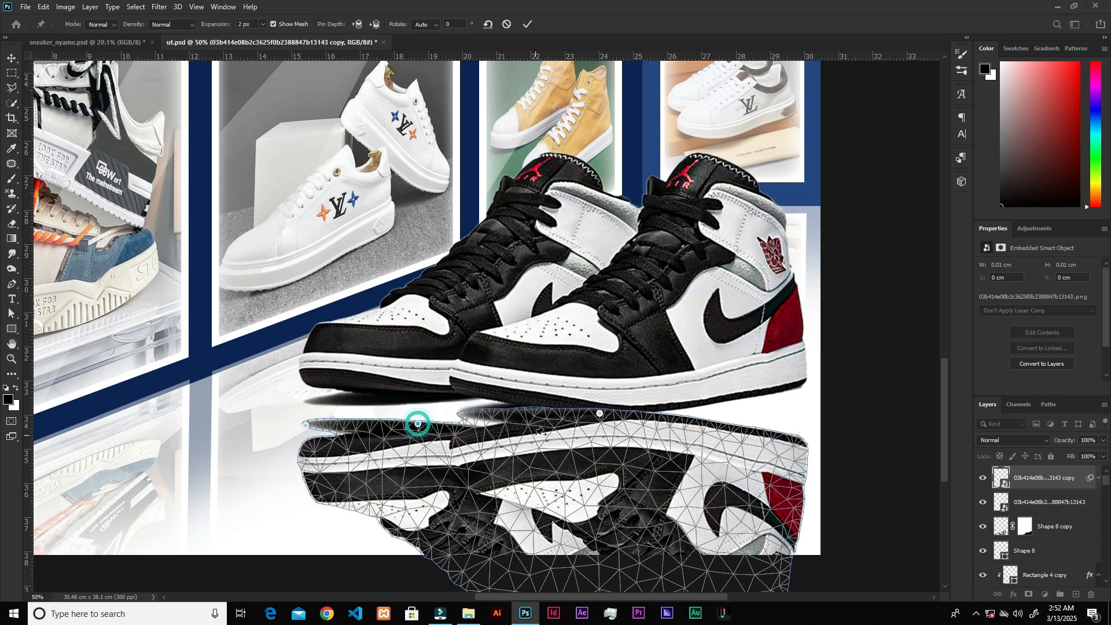
{"action": "left_click", "coordinate": [703, 421]}
Step: Adjust the sole pins, raise the heel pin to meet the original sneaker, and apply the Puppet Warp
{"action": "left_click_drag", "start_coordinate": [702, 422], "coordinate": [596, 418]}
{"action": "left_click", "coordinate": [651, 409]}
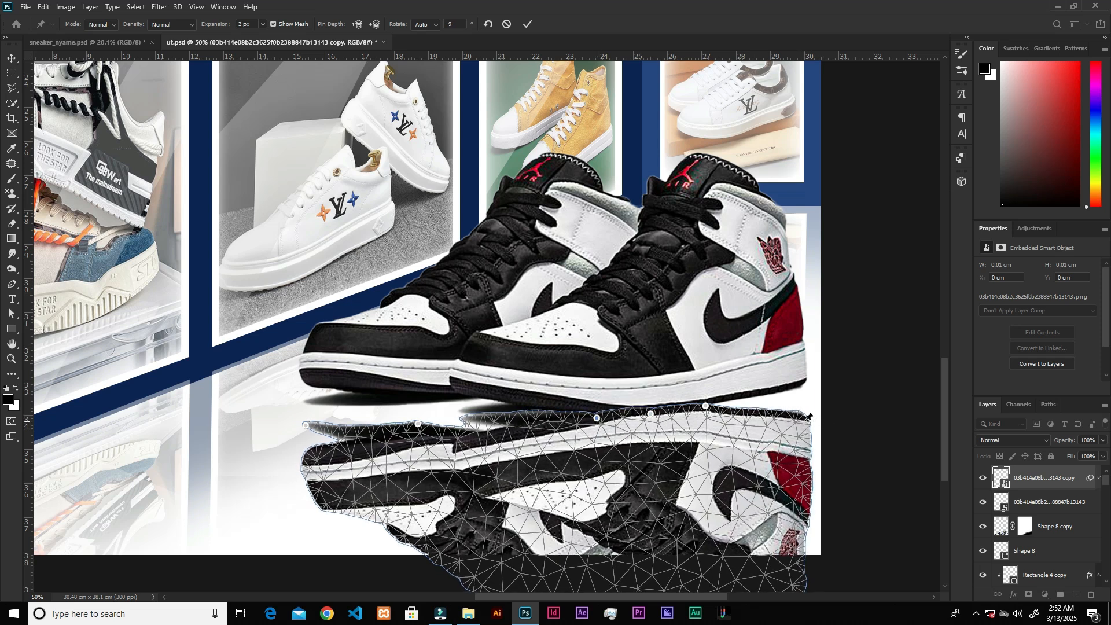
{"action": "left_click_drag", "start_coordinate": [810, 417], "coordinate": [806, 386]}
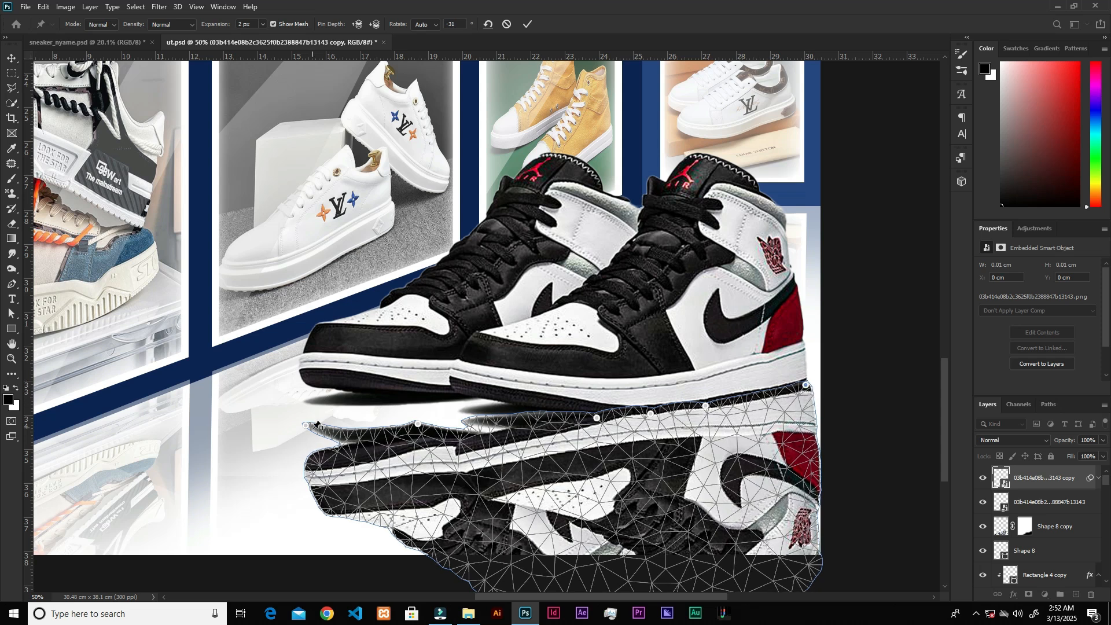
{"action": "left_click_drag", "start_coordinate": [306, 425], "coordinate": [463, 415]}
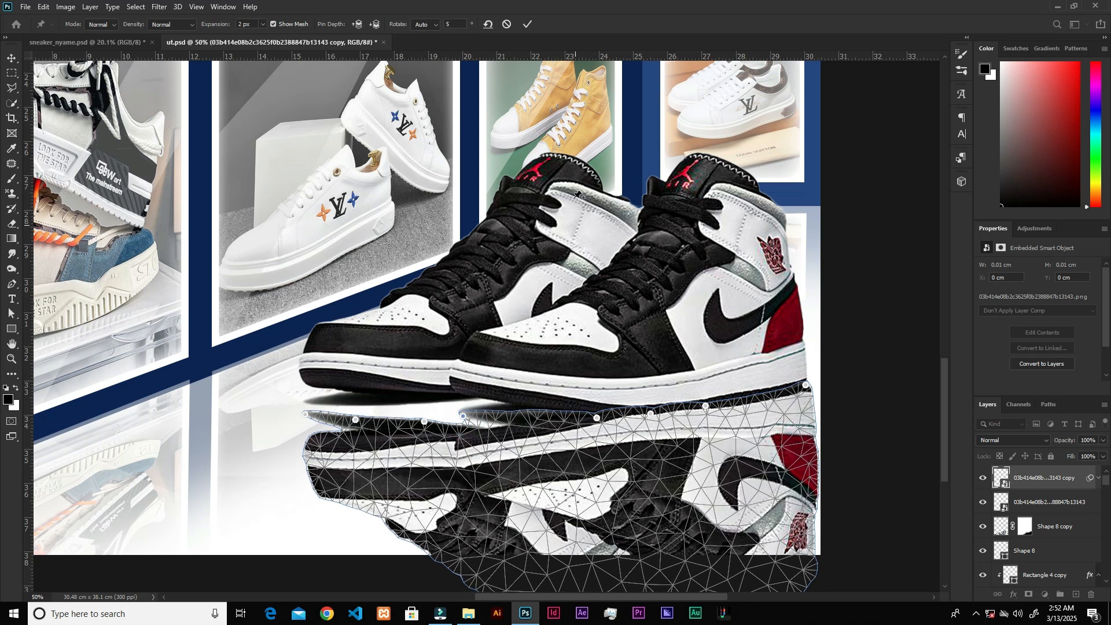
{"action": "left_click", "coordinate": [527, 25]}
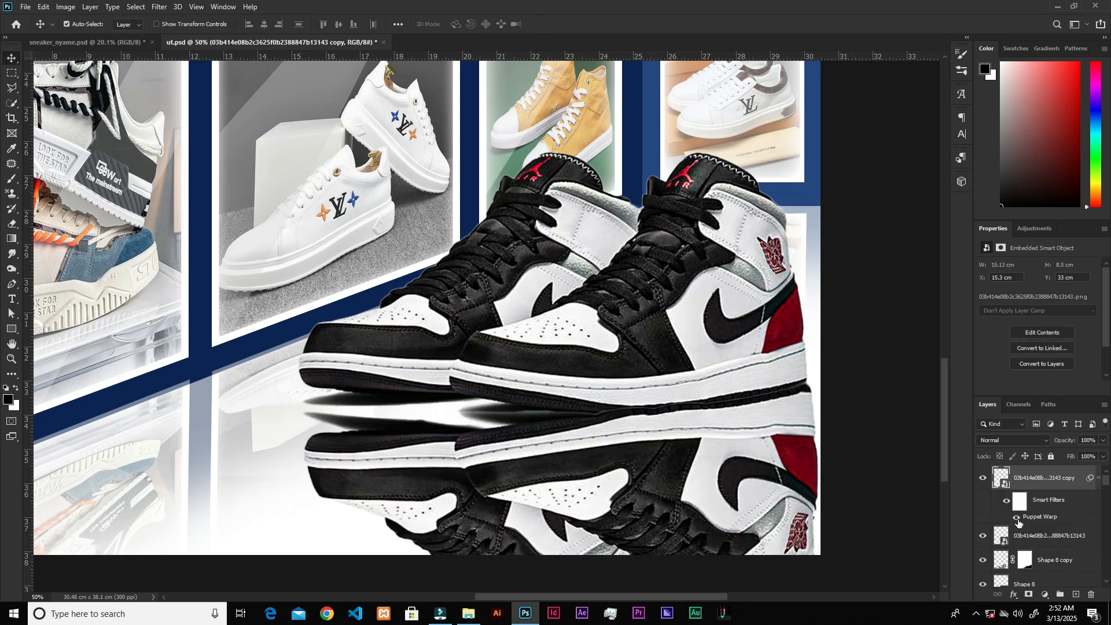
Step: Add a layer mask to the sneaker reflection and fade it with a linear gradient running from below the page up into the shoes
{"action": "key", "text": "ctrl+minus"}
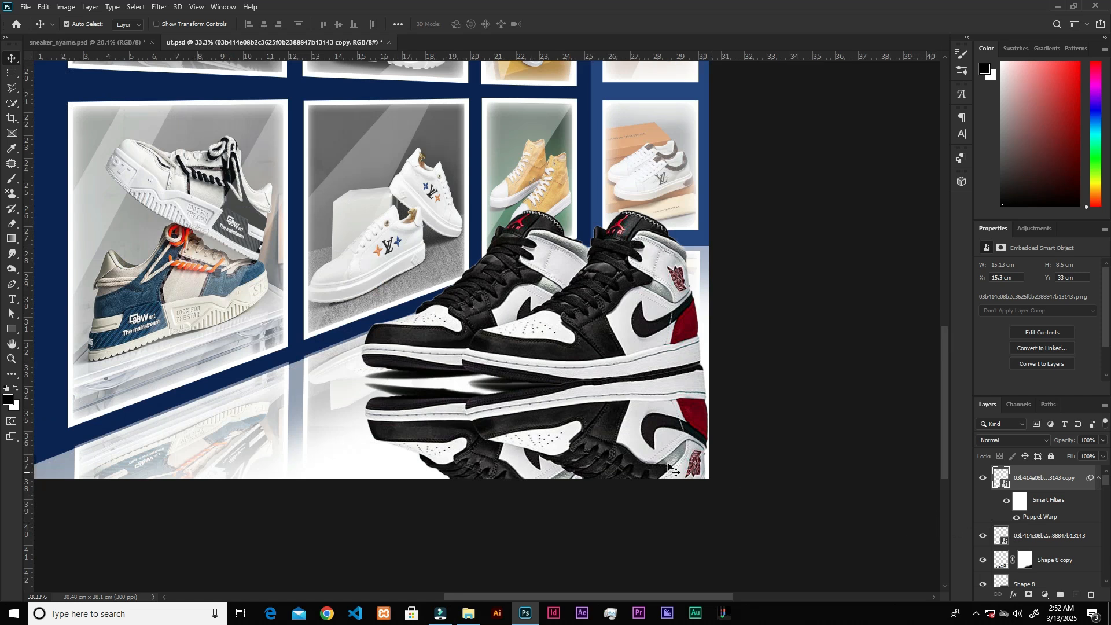
{"action": "left_click", "coordinate": [1029, 594]}
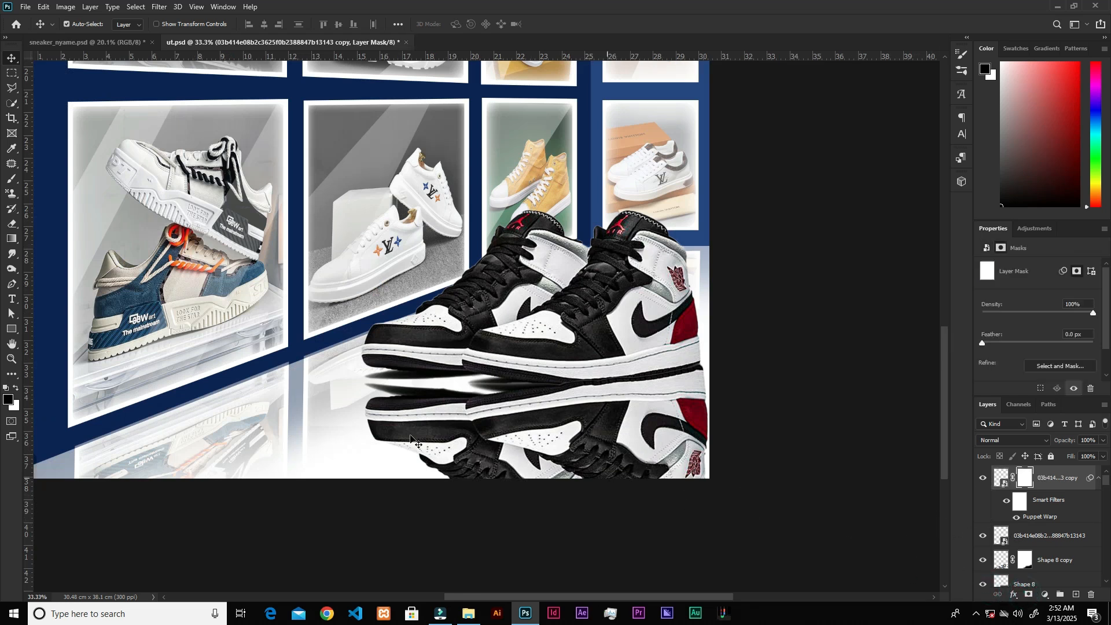
{"action": "left_click", "coordinate": [11, 239]}
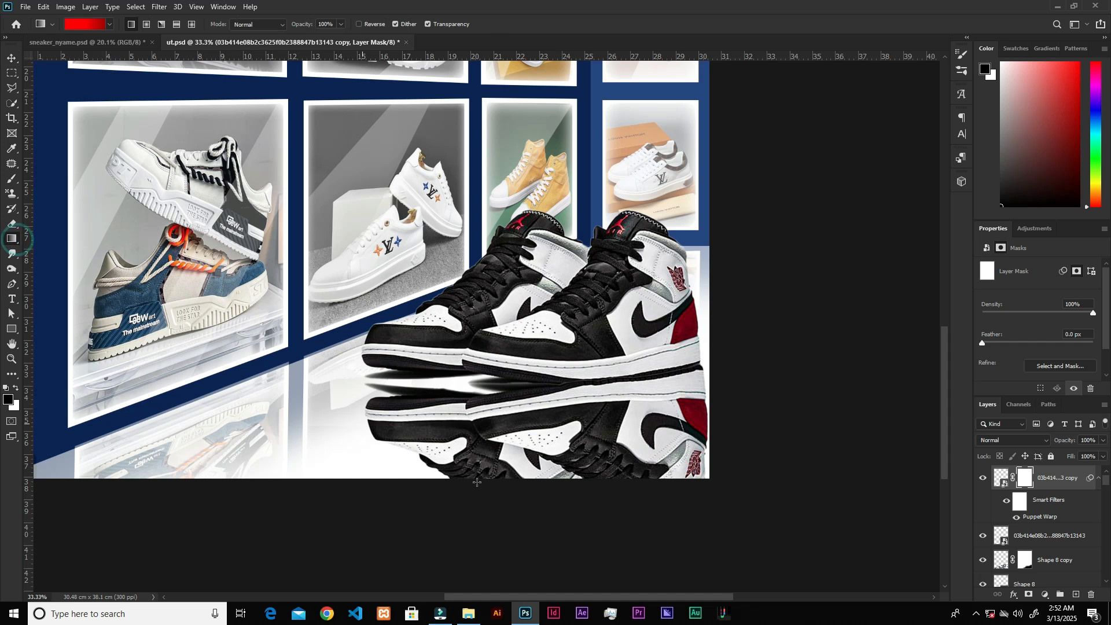
{"action": "left_click_drag", "start_coordinate": [557, 567], "coordinate": [623, 292]}
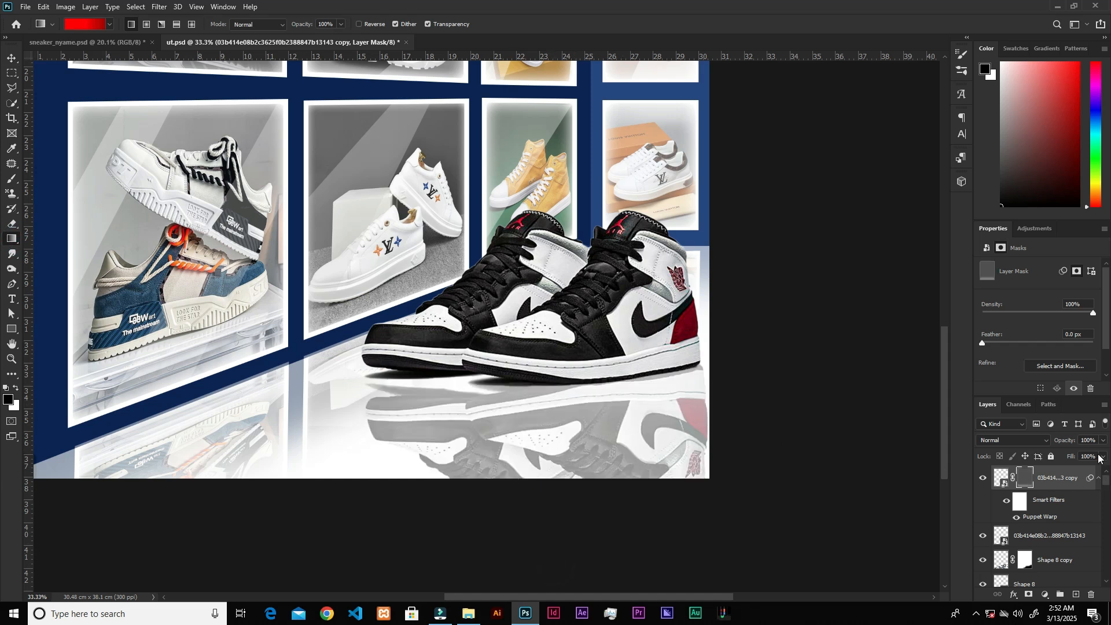
Step: Paint the mask along the lower part of the sneaker reflection with a 700 px soft black brush at 28% flow
{"action": "key", "text": "ctrl+minus"}
{"action": "key", "text": "ctrl+minus"}
{"action": "key", "text": "b"}
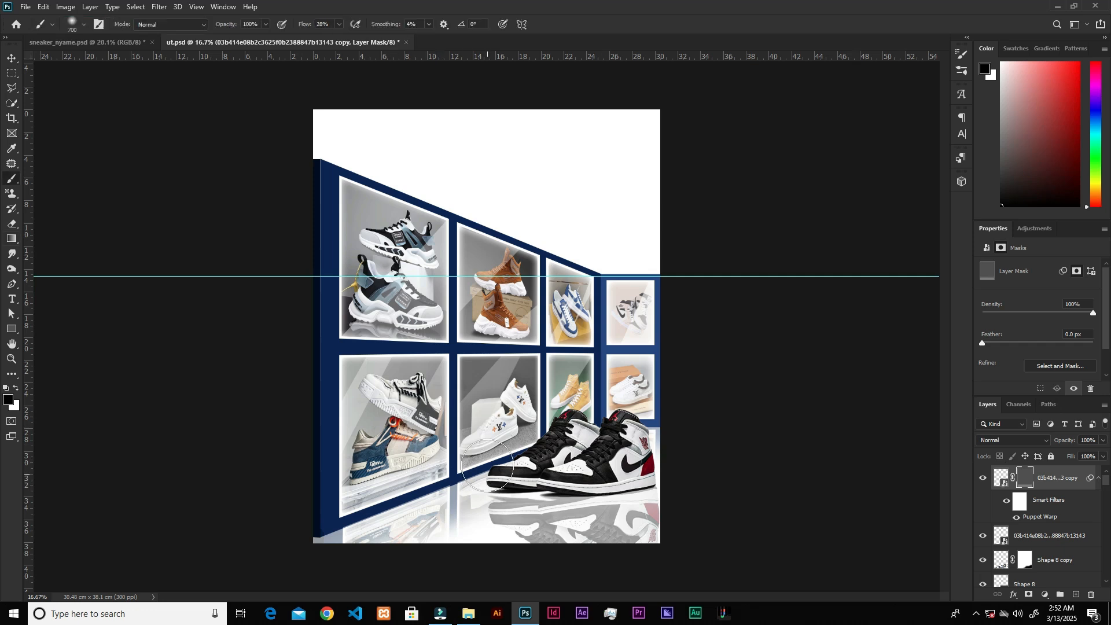
{"action": "mouse_move", "coordinate": [711, 563]}
{"action": "left_mouse_down"}
{"action": "mouse_move", "coordinate": [546, 550]}
{"action": "mouse_move", "coordinate": [674, 561]}
{"action": "mouse_move", "coordinate": [614, 551]}
{"action": "mouse_move", "coordinate": [651, 541]}
{"action": "mouse_move", "coordinate": [549, 540]}
{"action": "mouse_move", "coordinate": [509, 550]}
{"action": "left_mouse_up"}
{"action": "mouse_move", "coordinate": [675, 527]}
{"action": "left_mouse_down"}
{"action": "mouse_move", "coordinate": [580, 541]}
{"action": "mouse_move", "coordinate": [664, 528]}
{"action": "mouse_move", "coordinate": [495, 538]}
{"action": "mouse_move", "coordinate": [595, 548]}
{"action": "mouse_move", "coordinate": [622, 545]}
{"action": "mouse_move", "coordinate": [496, 539]}
{"action": "left_mouse_up"}
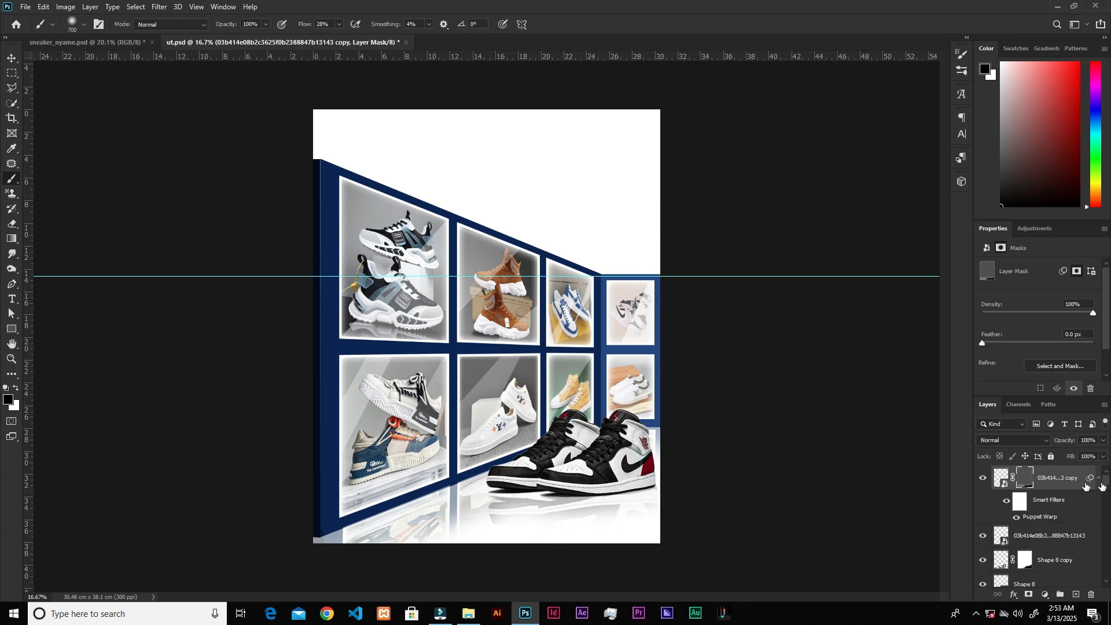
Step: Lower the sneaker reflection layer's fill to 62% and ready a smaller white brush for its mask
{"action": "left_click", "coordinate": [1103, 458]}
{"action": "left_click_drag", "start_coordinate": [1094, 470], "coordinate": [1082, 473]}
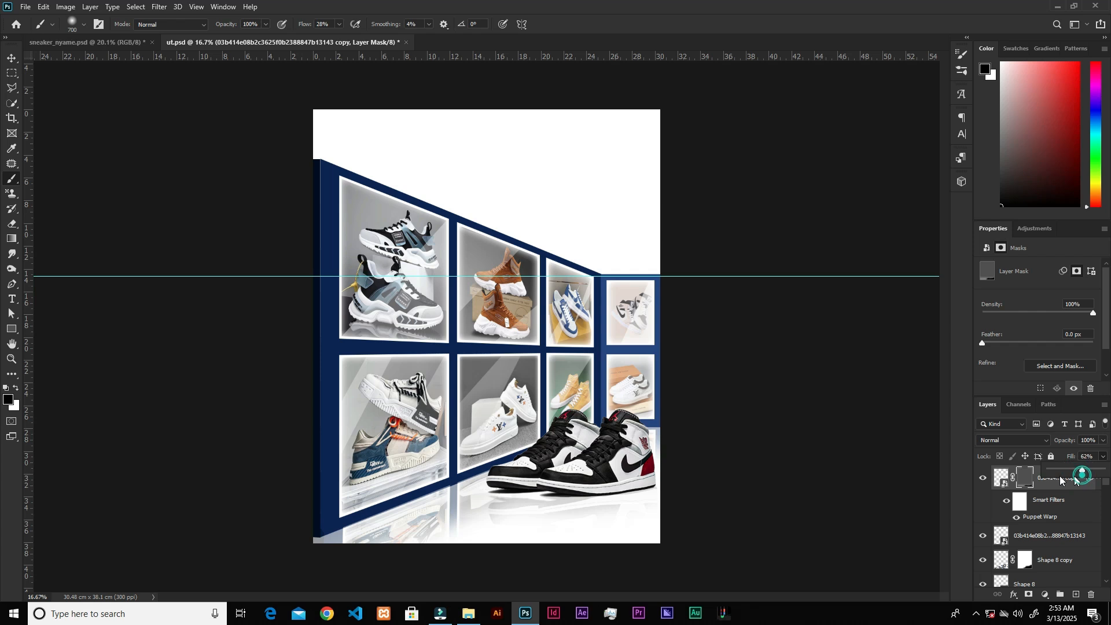
{"action": "key", "text": "x"}
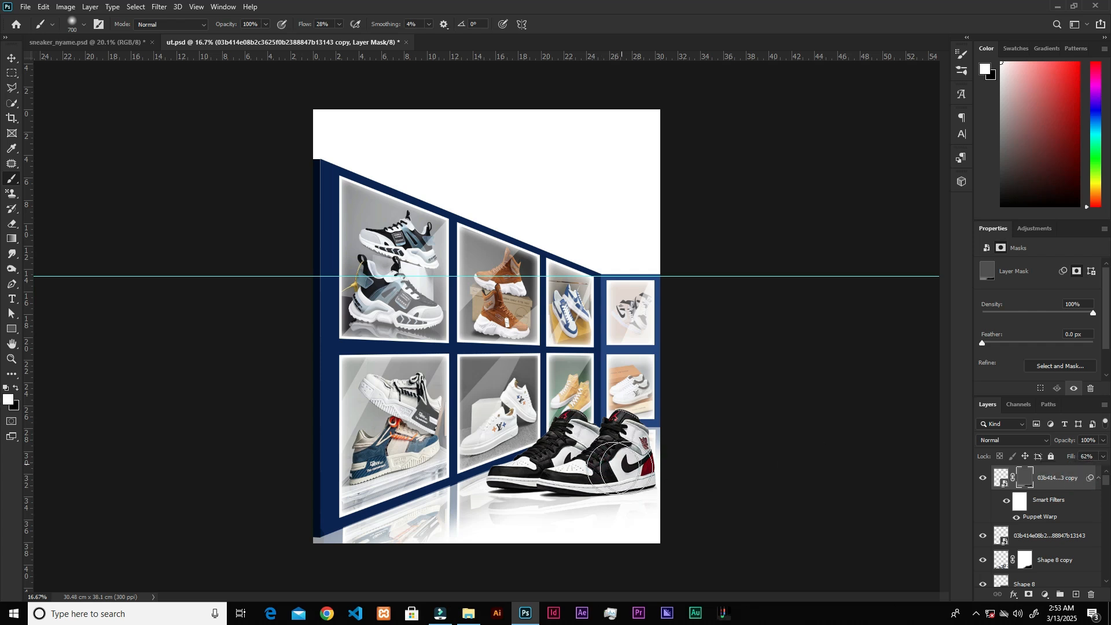
{"action": "key", "text": "bracketleft"}
{"action": "key", "text": "bracketleft"}
{"action": "key", "text": "bracketleft"}
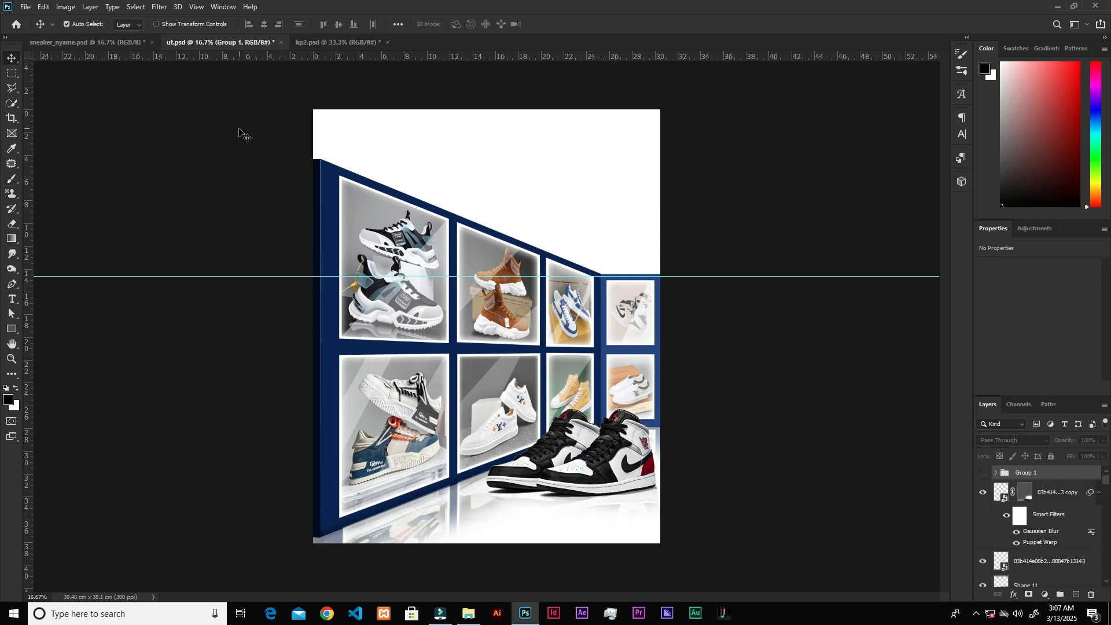
Step: Select the wall, sneakers and reflections together and move them up about 1.34 cm, then deselect them
{"action": "left_click_drag", "start_coordinate": [246, 136], "coordinate": [695, 524]}
{"action": "left_click_drag", "start_coordinate": [624, 464], "coordinate": [623, 445]}
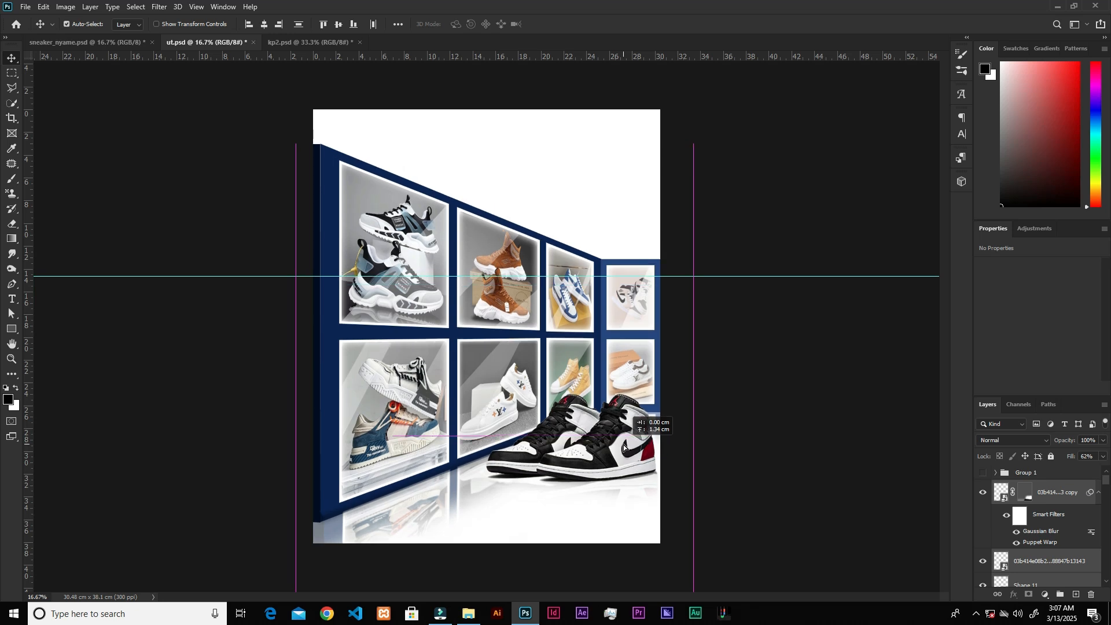
{"action": "left_click", "coordinate": [735, 424]}
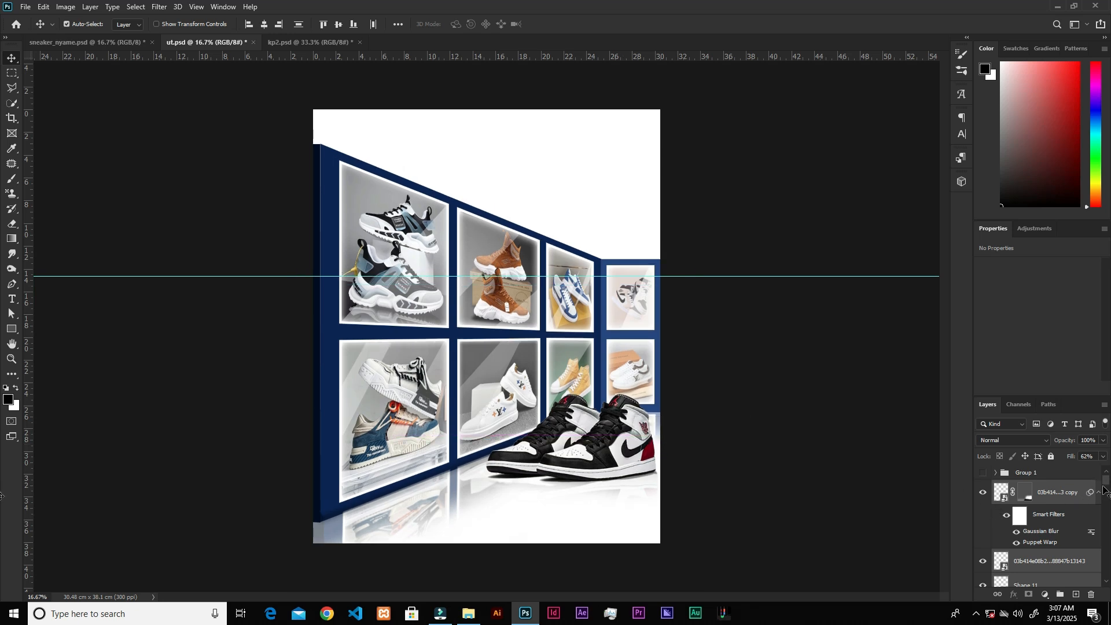
Step: Show the phone-number banner group and shift it slightly up and left beneath the foreground sneakers
{"action": "left_click", "coordinate": [983, 473]}
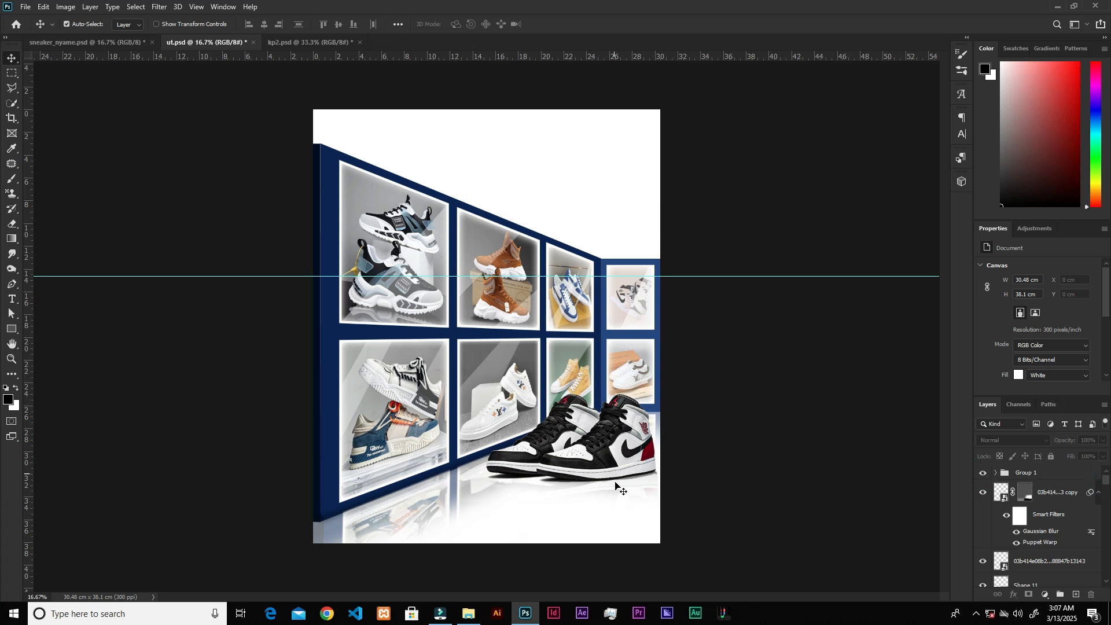
{"action": "key", "text": "ctrl+plus"}
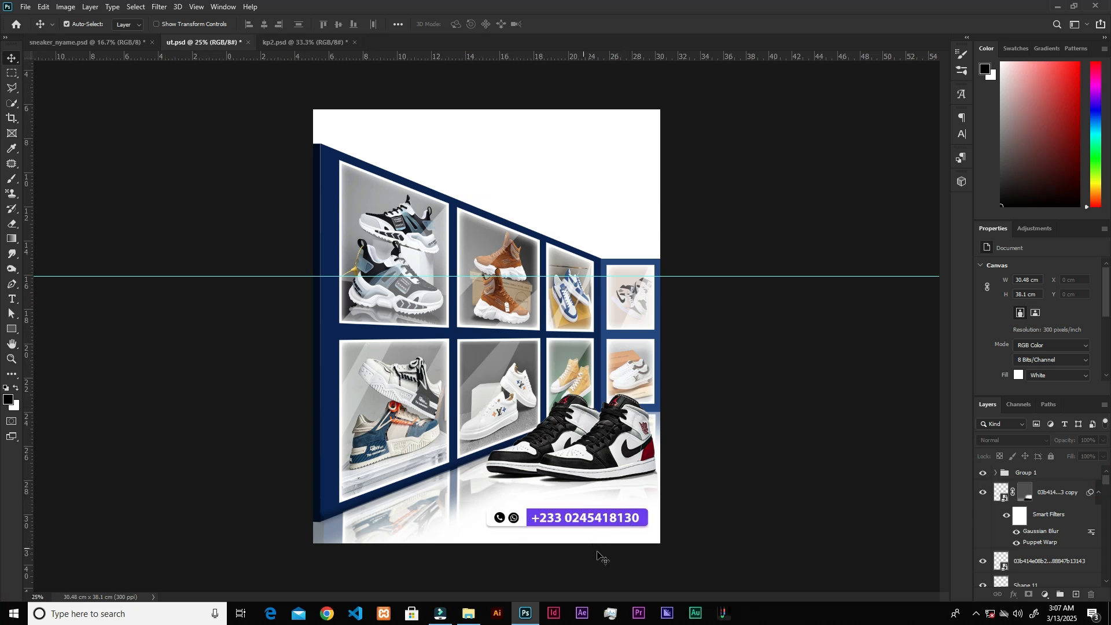
{"action": "key", "text": "ctrl+plus"}
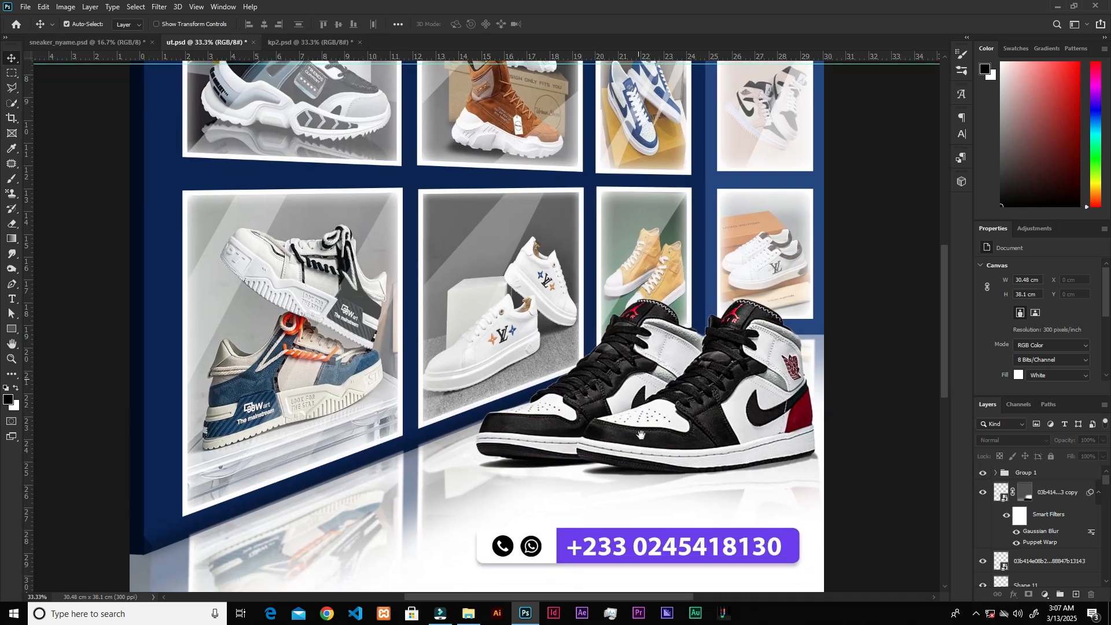
{"action": "scroll", "coordinate": [641, 435], "scroll_direction": "down", "scroll_amount": 3}
{"action": "left_click", "coordinate": [673, 459]}
{"action": "left_click_drag", "start_coordinate": [673, 459], "coordinate": [670, 454]}
{"action": "left_click", "coordinate": [839, 437]}
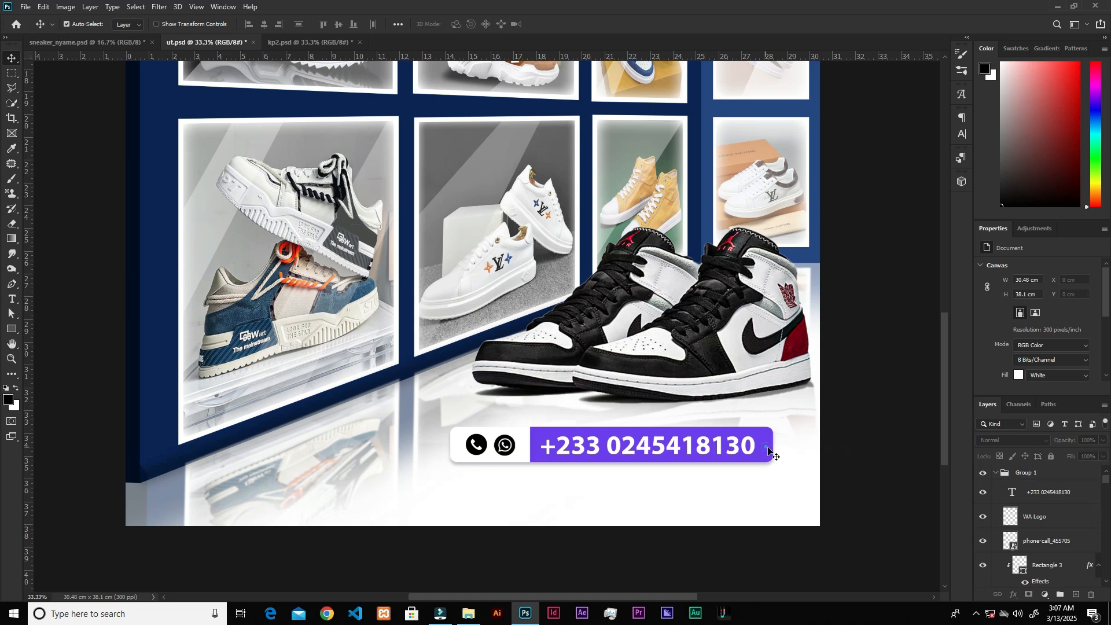
Step: Recolour the purple rectangle behind the phone number to orange (#e69e0c)
{"action": "left_click", "coordinate": [770, 455]}
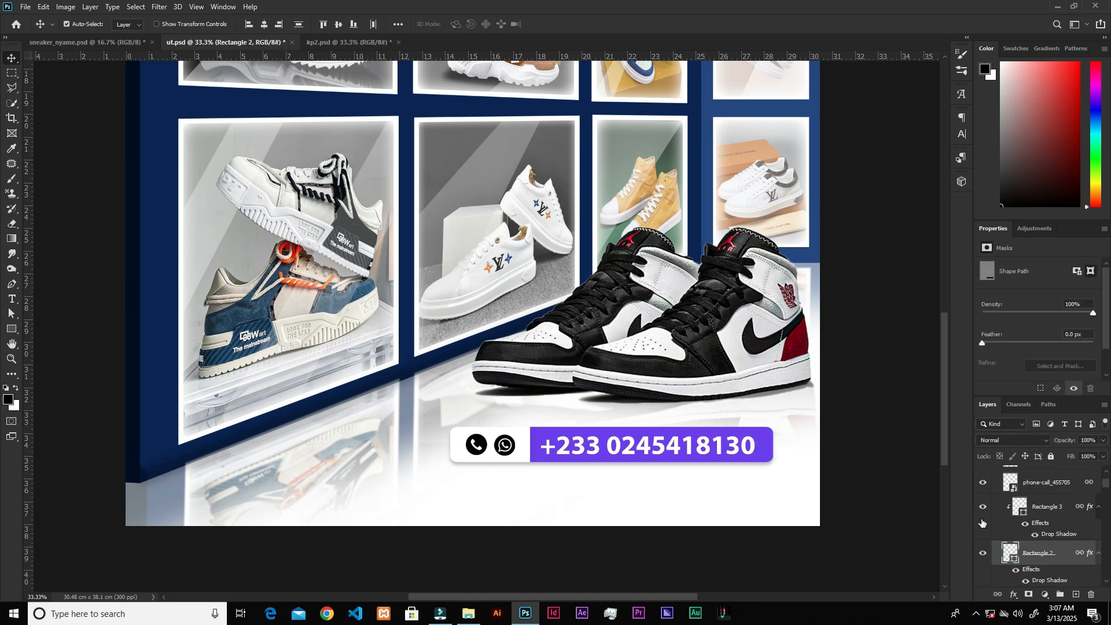
{"action": "double_click", "coordinate": [1011, 551]}
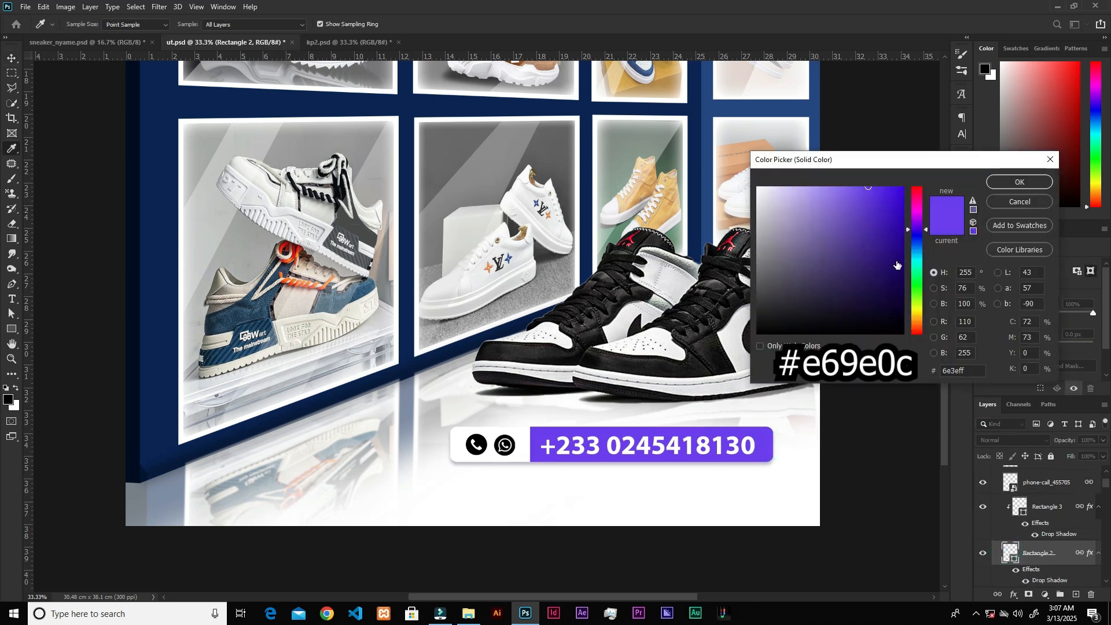
{"action": "left_click_drag", "start_coordinate": [924, 234], "coordinate": [920, 321]}
{"action": "left_click", "coordinate": [902, 226]}
{"action": "left_click", "coordinate": [890, 210]}
{"action": "left_click", "coordinate": [664, 73]}
{"action": "left_click", "coordinate": [876, 213]}
{"action": "left_click_drag", "start_coordinate": [893, 204], "coordinate": [896, 202]}
{"action": "left_click", "coordinate": [1017, 182]}
Step: Show Group 2 with the location and social media strip under the phone banner, and collapse Group 1 in the layer list
{"action": "key", "text": "ctrl+minus"}
{"action": "key", "text": "ctrl+minus"}
{"action": "key", "text": "ctrl+minus"}
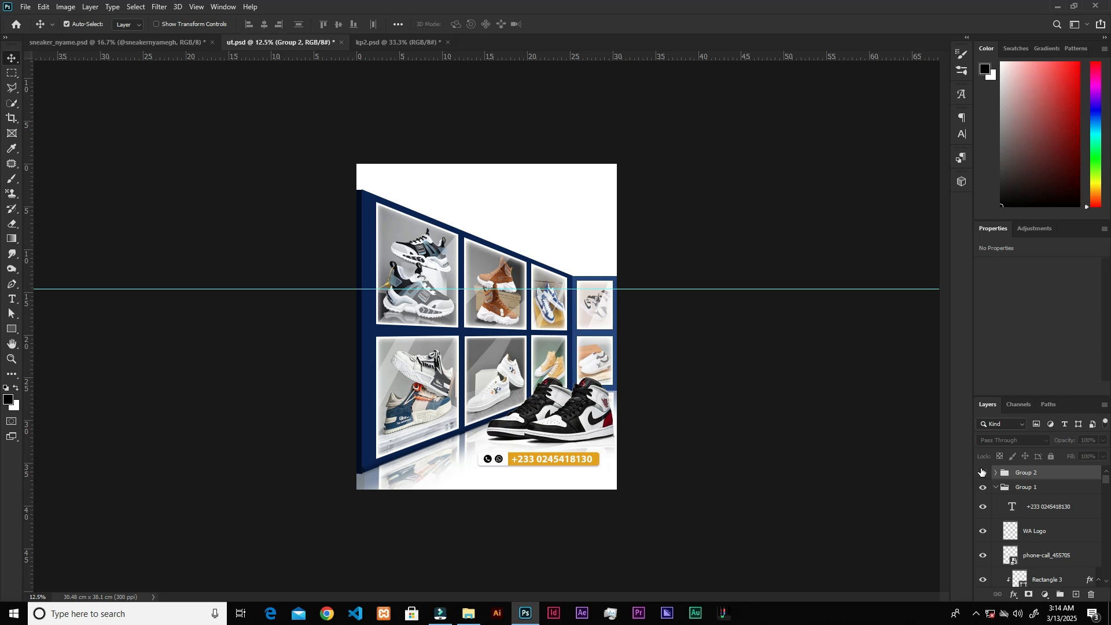
{"action": "left_click", "coordinate": [983, 473]}
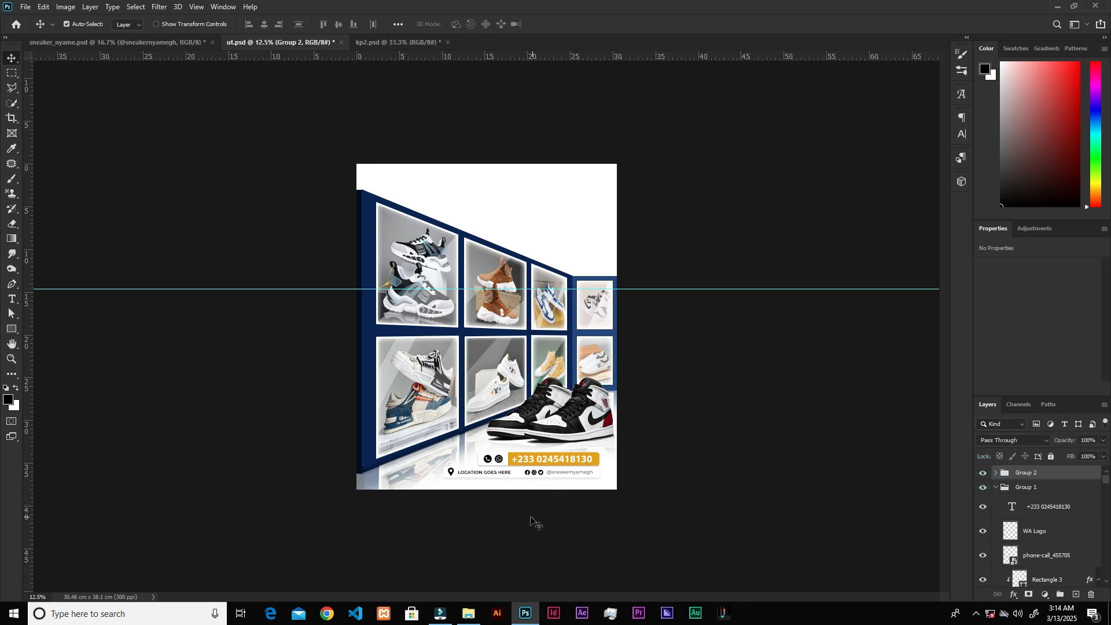
{"action": "key", "text": "ctrl+plus"}
{"action": "key", "text": "ctrl+plus"}
{"action": "scroll", "coordinate": [590, 539], "scroll_direction": "down", "scroll_amount": 5}
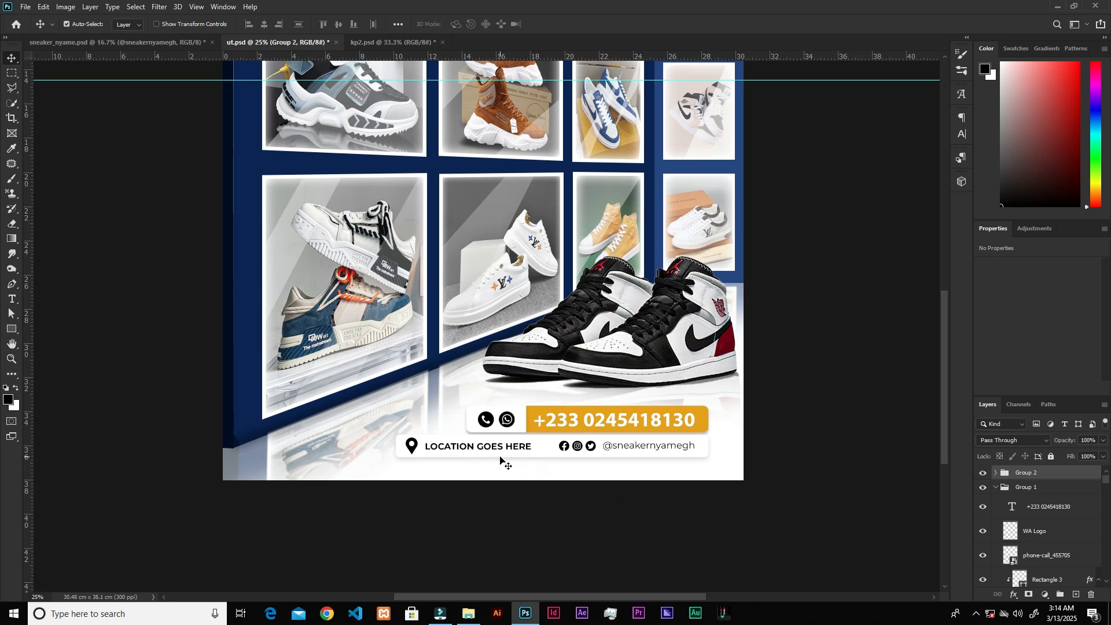
{"action": "scroll", "coordinate": [568, 275], "scroll_direction": "up", "scroll_amount": 10}
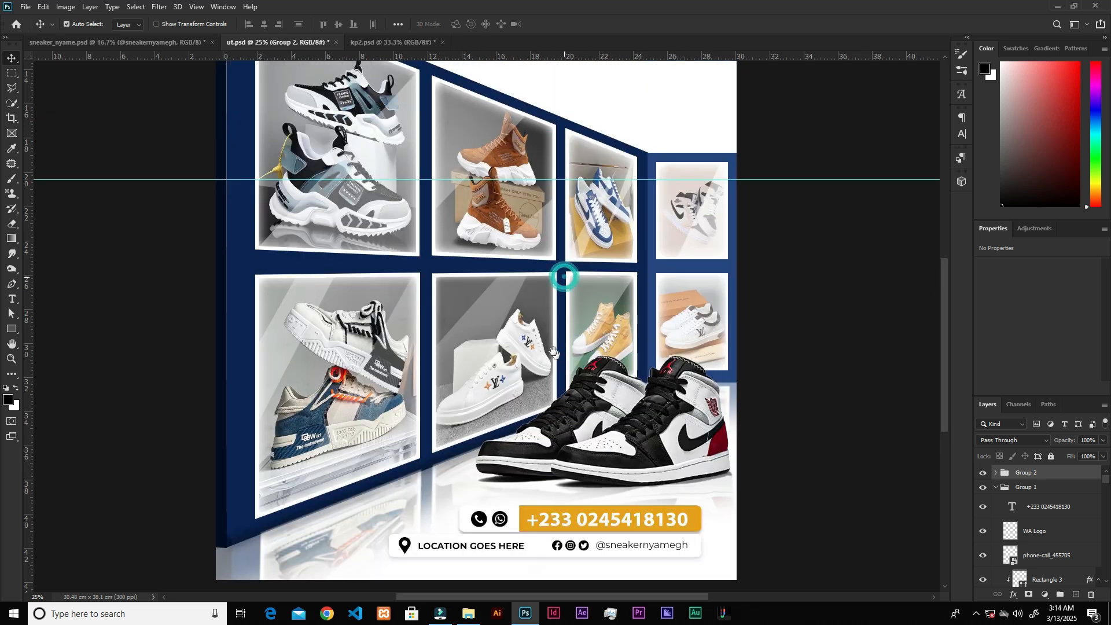
{"action": "scroll", "coordinate": [590, 470], "scroll_direction": "up", "scroll_amount": 1}
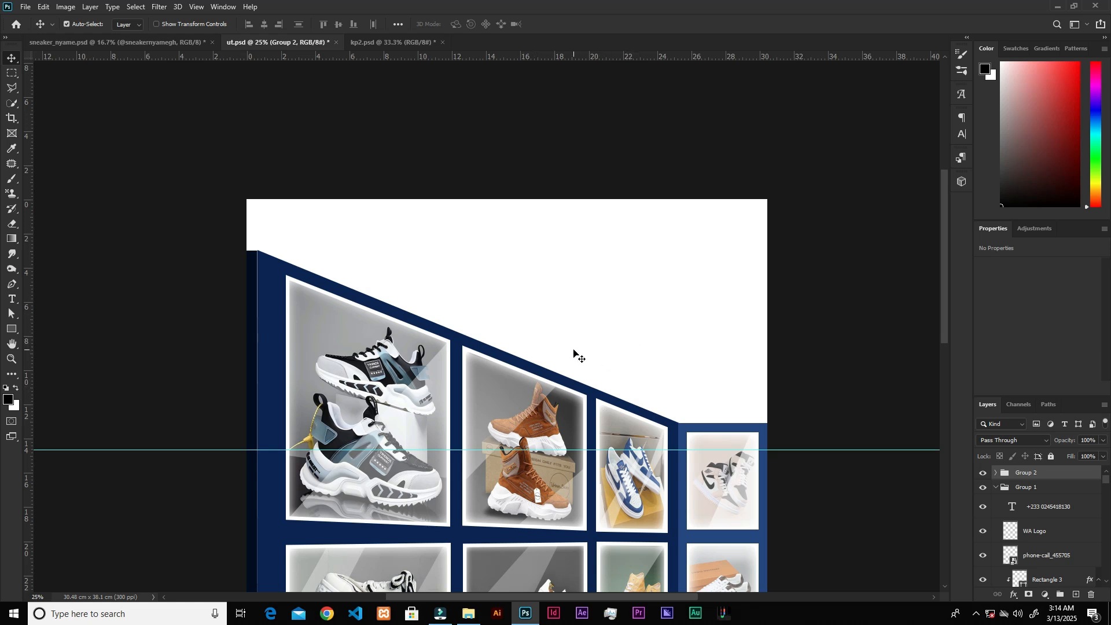
{"action": "left_click", "coordinate": [996, 489]}
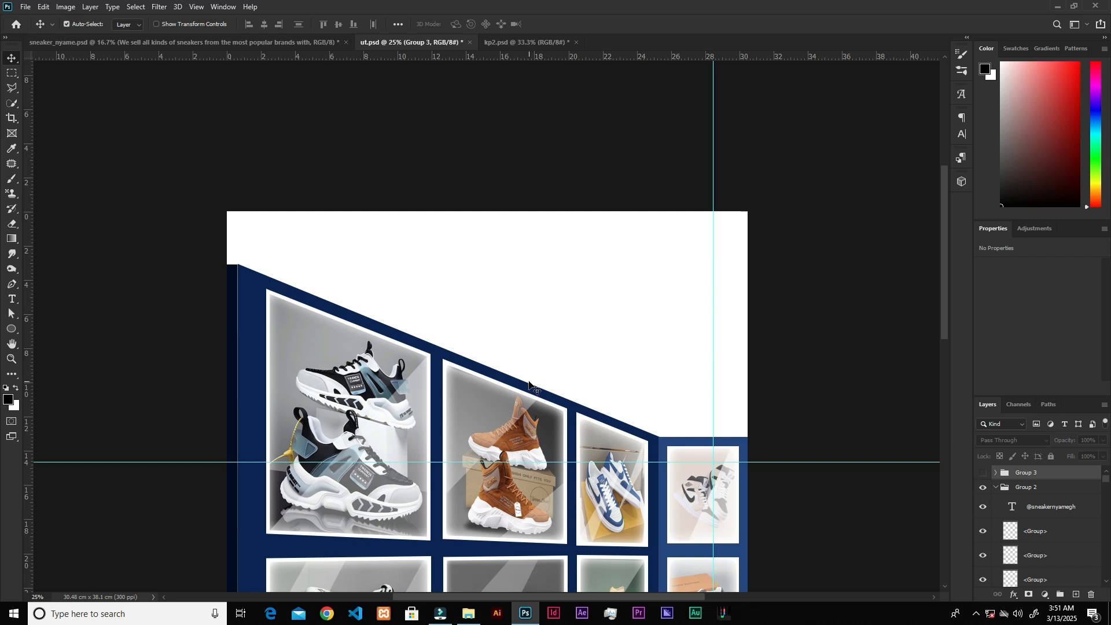
Step: Show Group 3 with the Sneakers COLLECTION headline and tagline, and check it against the whole poster
{"action": "left_click", "coordinate": [984, 474]}
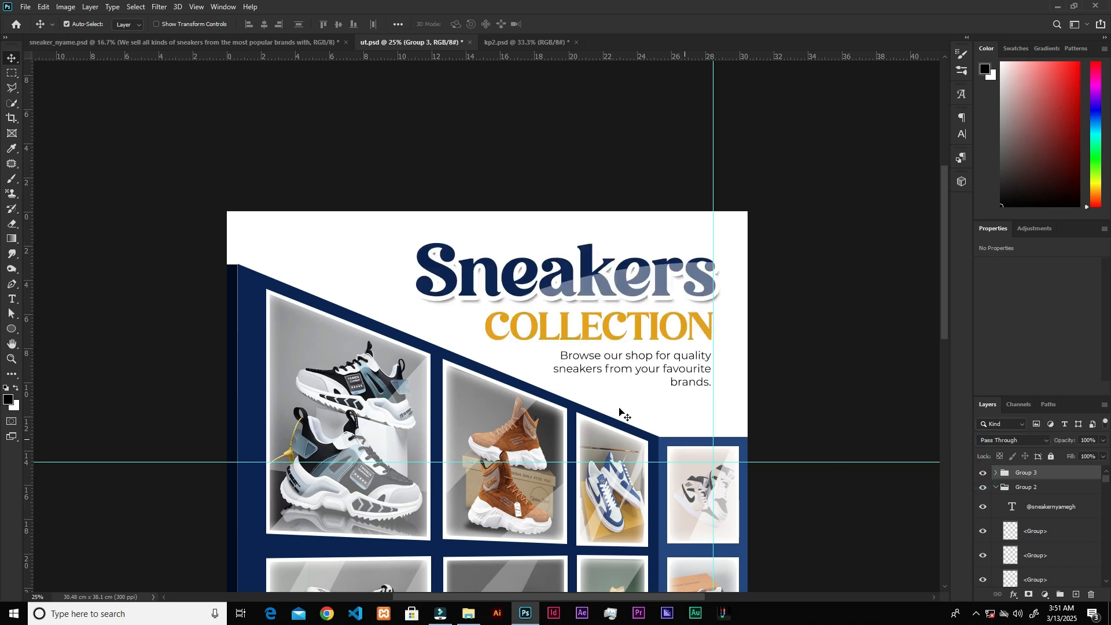
{"action": "key", "text": "ctrl+plus"}
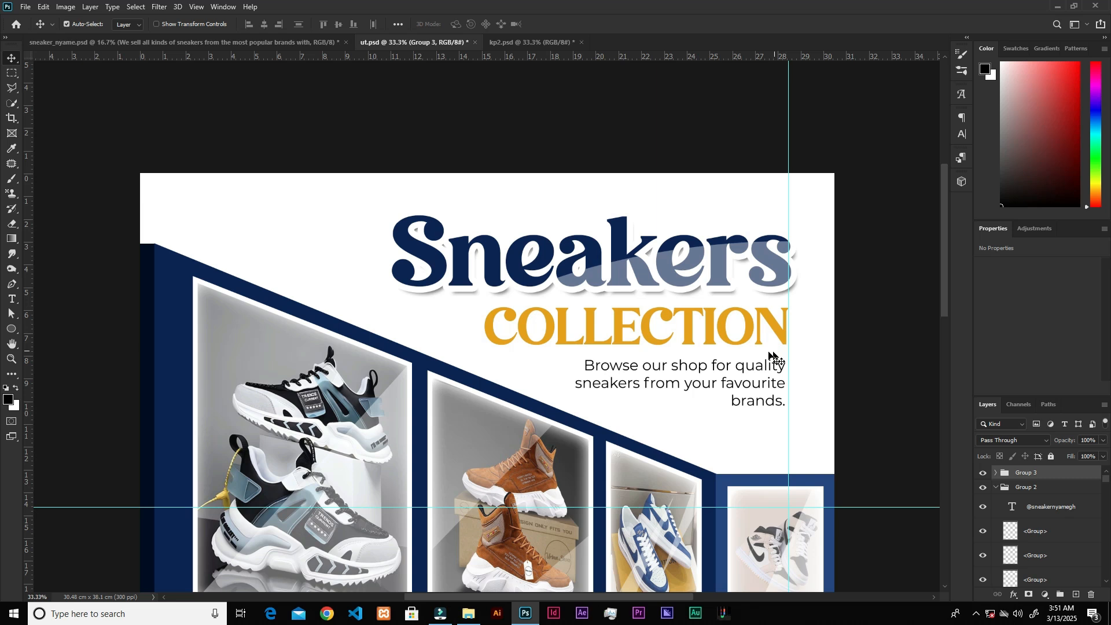
{"action": "key", "text": "ctrl+minus"}
{"action": "key", "text": "ctrl+minus"}
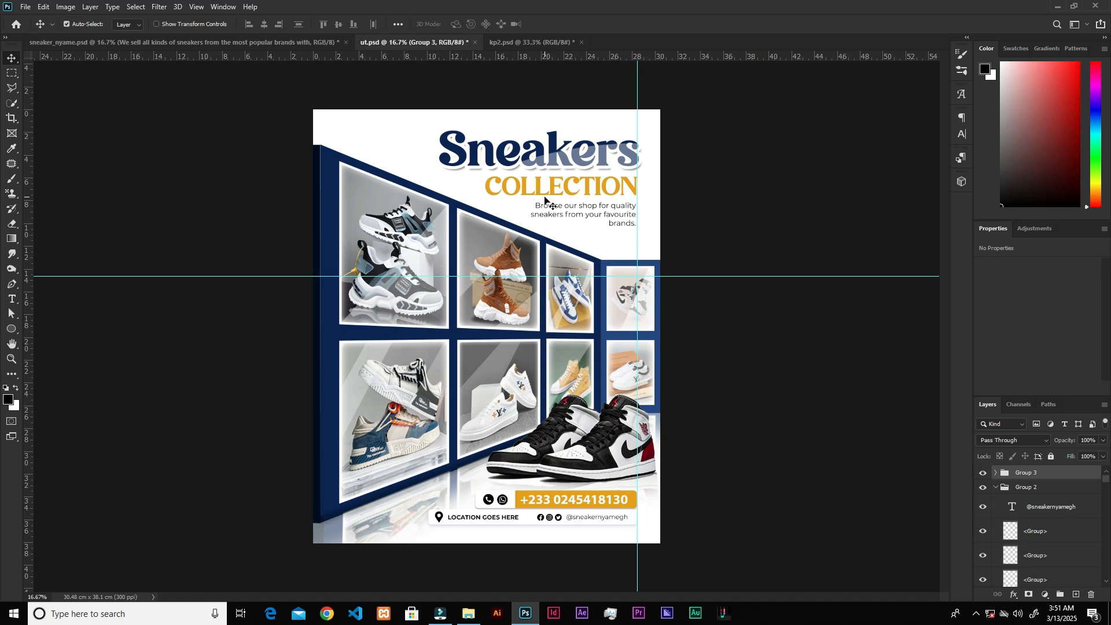
{"action": "key", "text": "ctrl+plus"}
{"action": "key", "text": "ctrl+plus"}
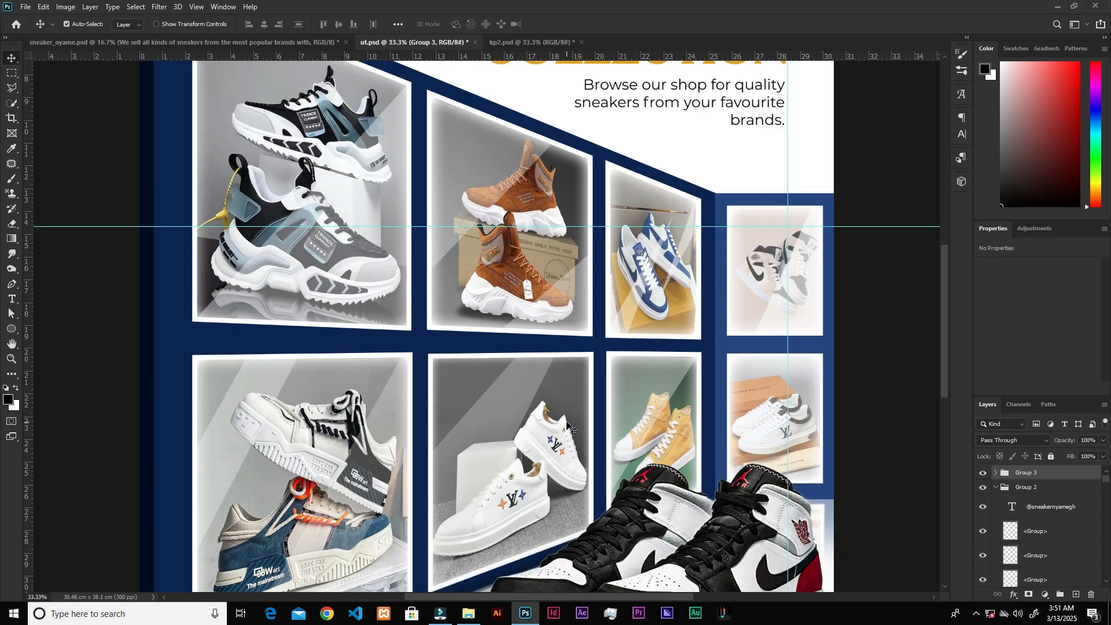
{"action": "scroll", "coordinate": [624, 319], "scroll_direction": "up", "scroll_amount": 5}
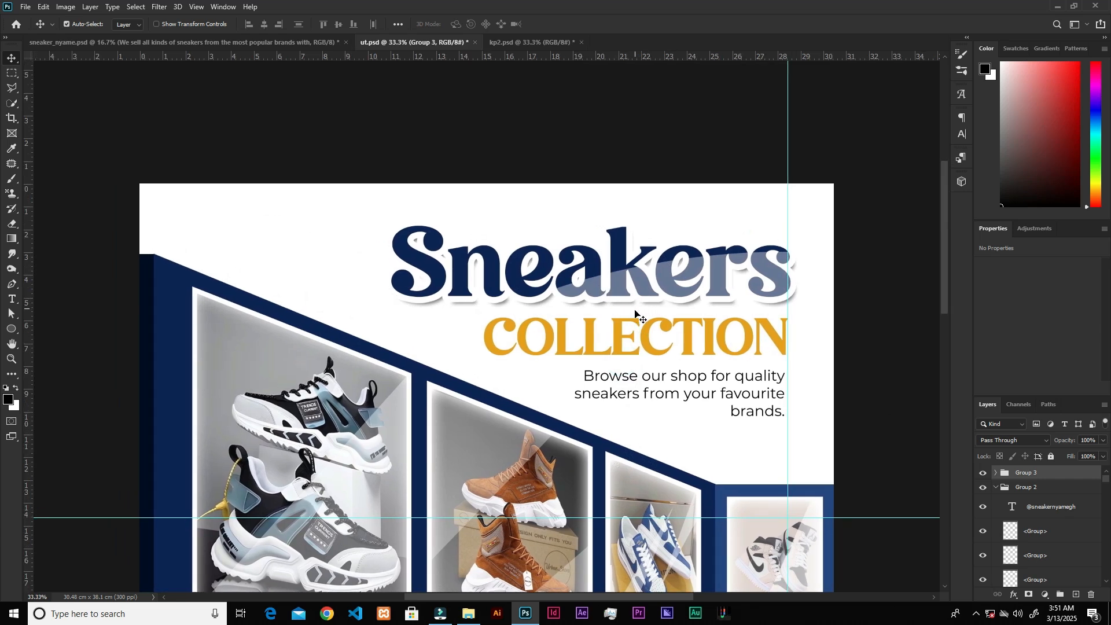
Step: Link the Ellipse 1 highlight to the Sneakers title and shift both slightly left, inside the vertical guide; deselect them
{"action": "left_click_drag", "start_coordinate": [763, 298], "coordinate": [754, 298]}
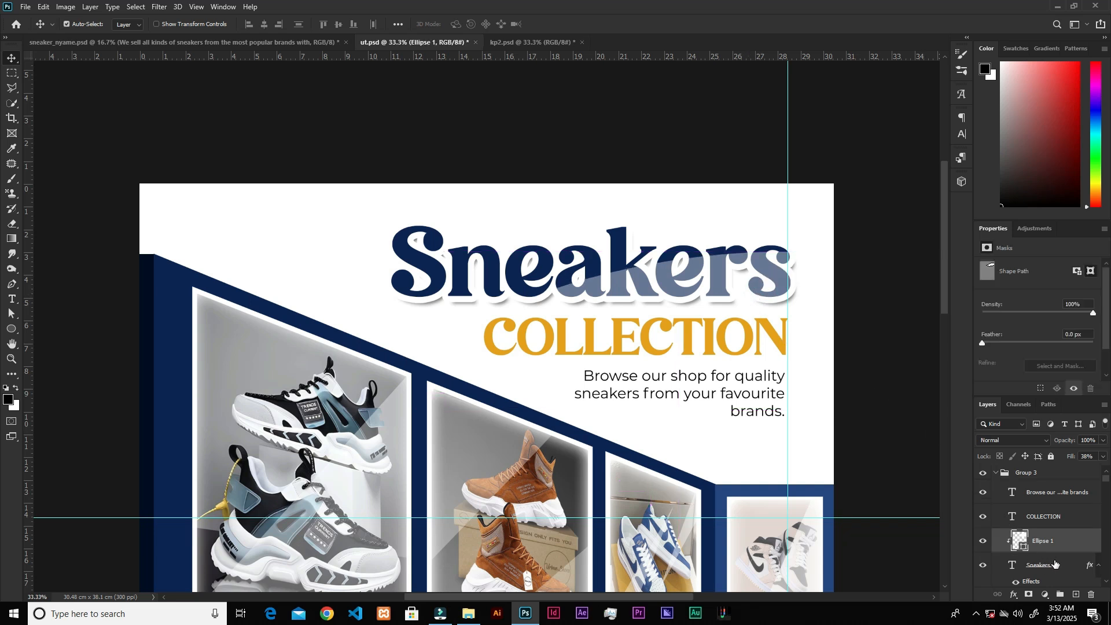
{"action": "left_click", "coordinate": [1016, 575], "text": "ctrl"}
{"action": "left_click", "coordinate": [998, 594]}
{"action": "left_click_drag", "start_coordinate": [741, 288], "coordinate": [735, 288]}
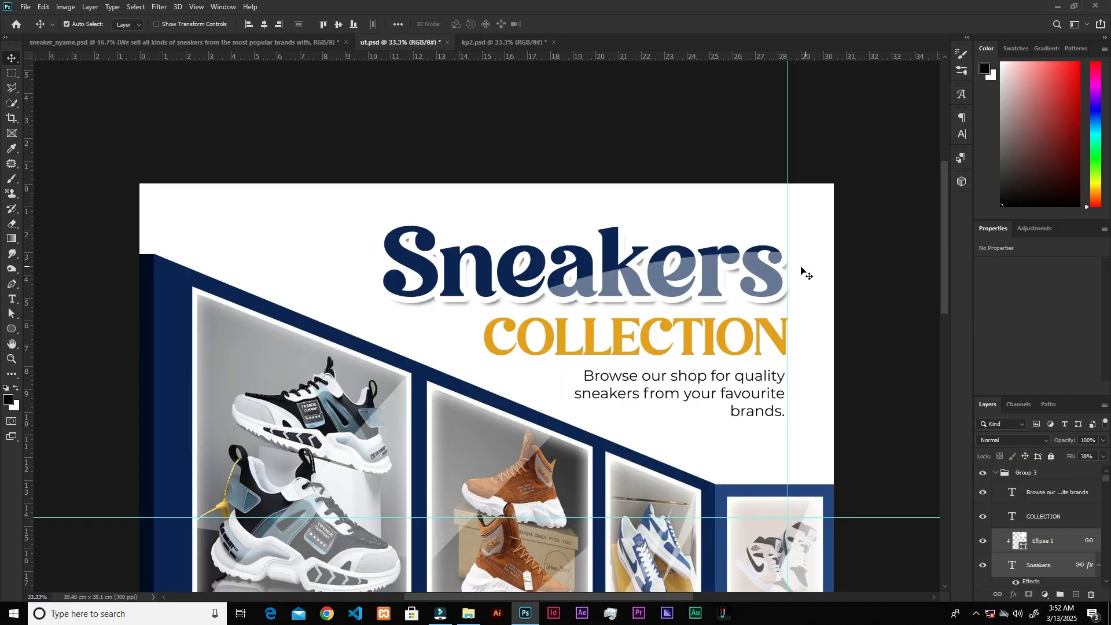
{"action": "left_click", "coordinate": [799, 267]}
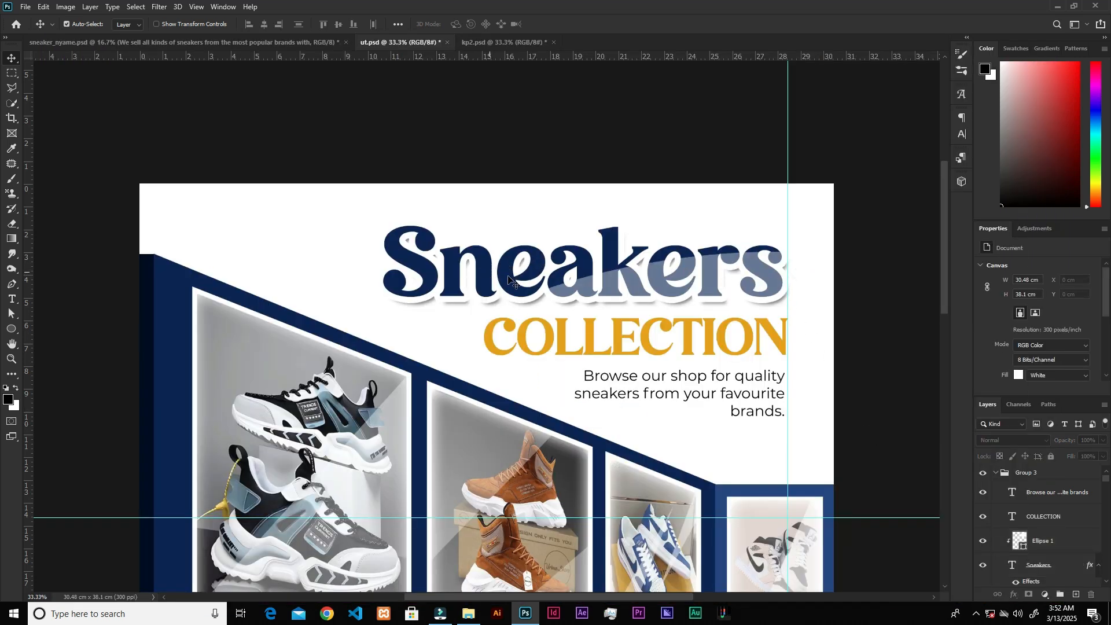
Step: Examine the font and character settings of the Sneakers title
{"action": "left_click", "coordinate": [465, 261]}
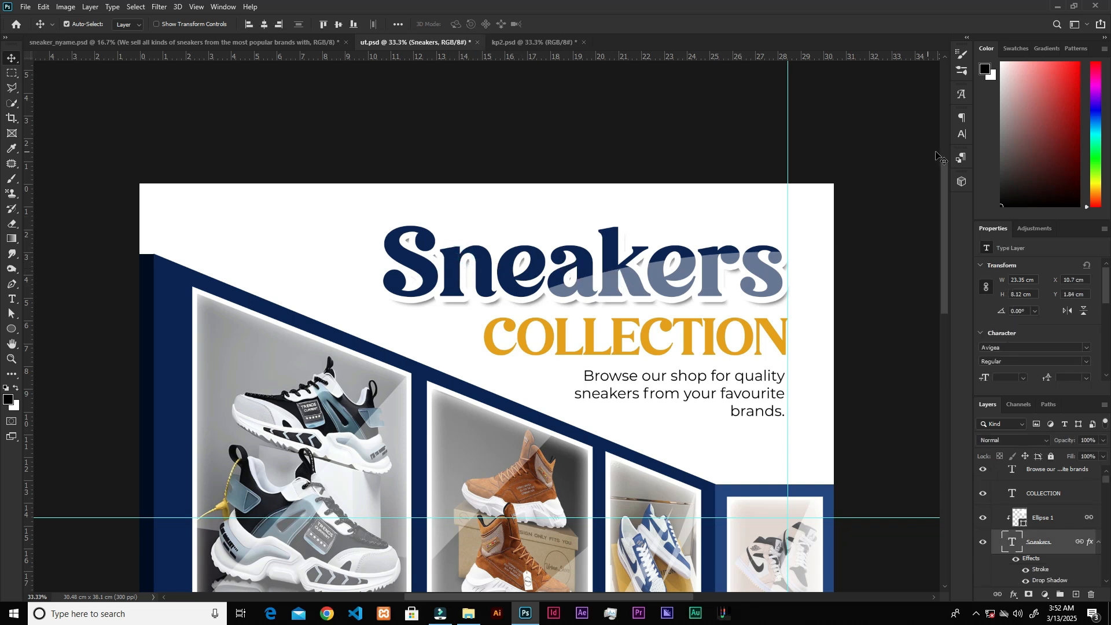
{"action": "left_click", "coordinate": [961, 135]}
{"action": "left_click", "coordinate": [861, 136]}
{"action": "left_click", "coordinate": [860, 135]}
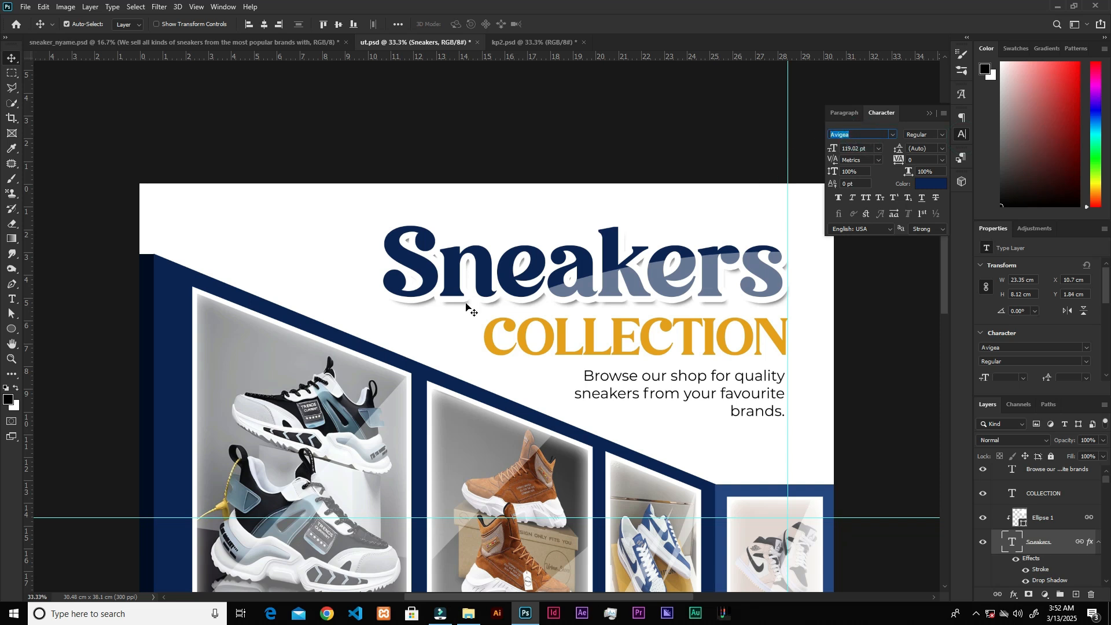
{"action": "left_click", "coordinate": [929, 113]}
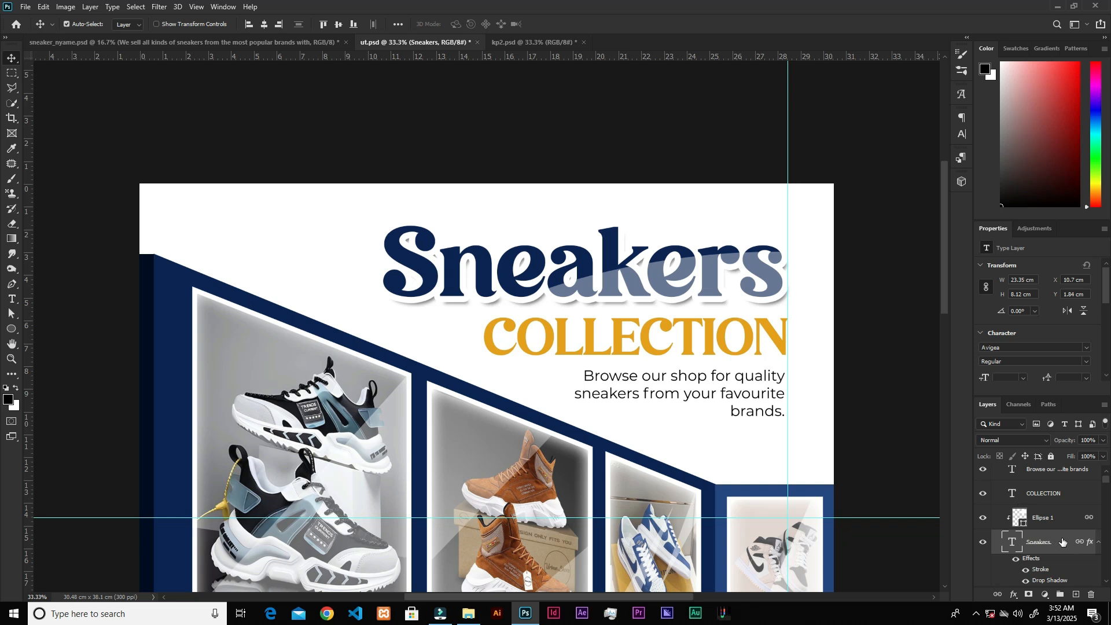
Step: Examine the Stroke and Drop Shadow settings in the Sneakers title's layer style, including the stroke colour
{"action": "left_click", "coordinate": [1012, 591]}
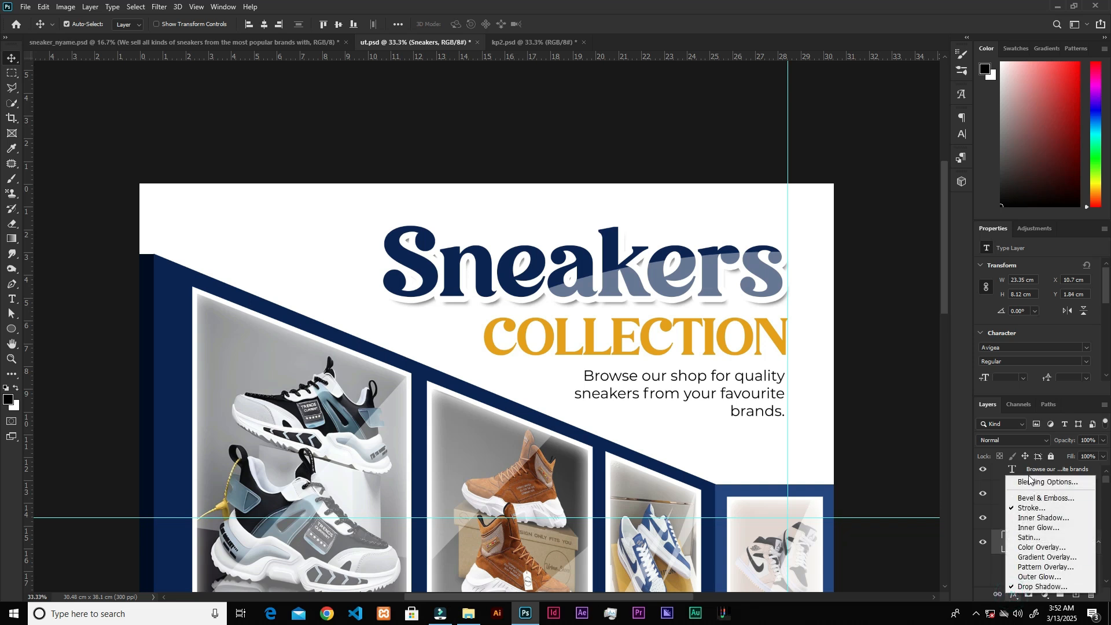
{"action": "key", "text": "Escape"}
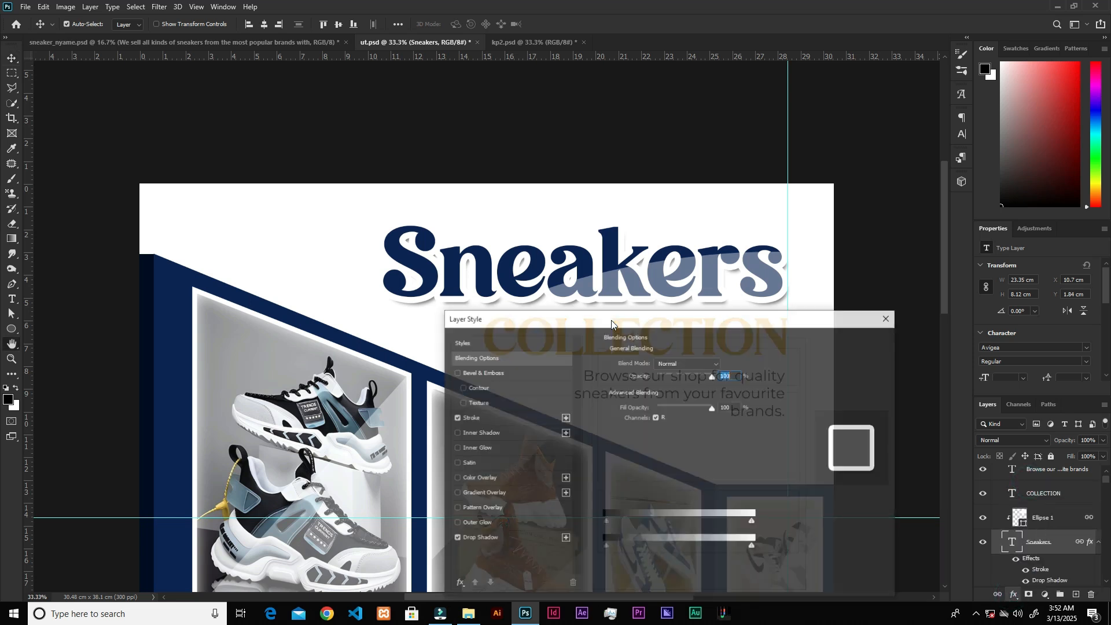
{"action": "left_click_drag", "start_coordinate": [640, 321], "coordinate": [622, 334]}
{"action": "left_click_drag", "start_coordinate": [662, 219], "coordinate": [645, 213]}
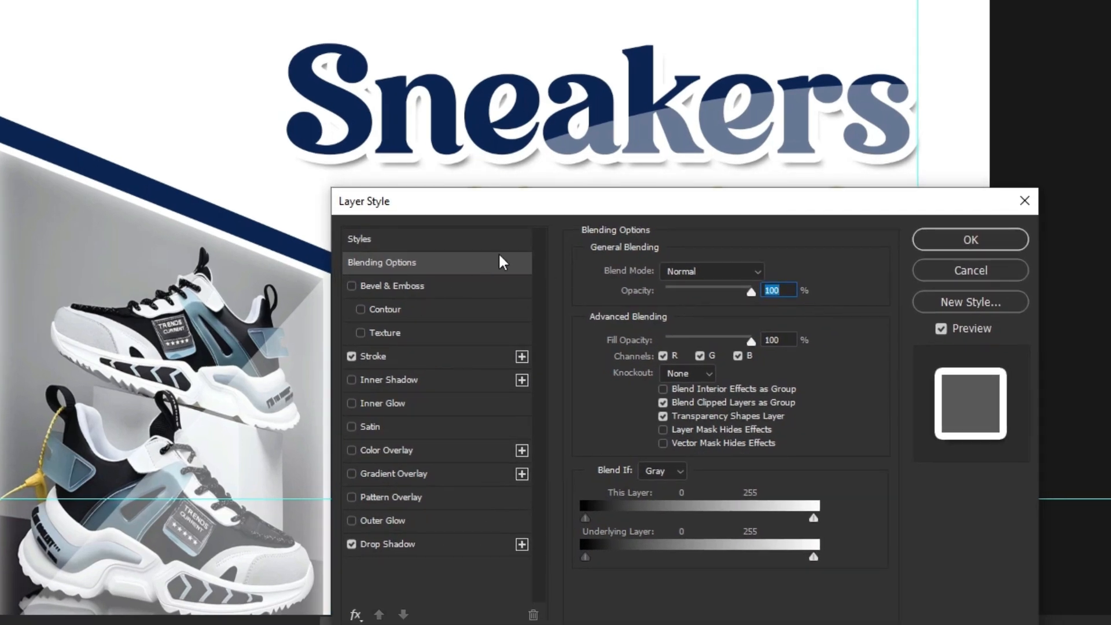
{"action": "left_click", "coordinate": [428, 357]}
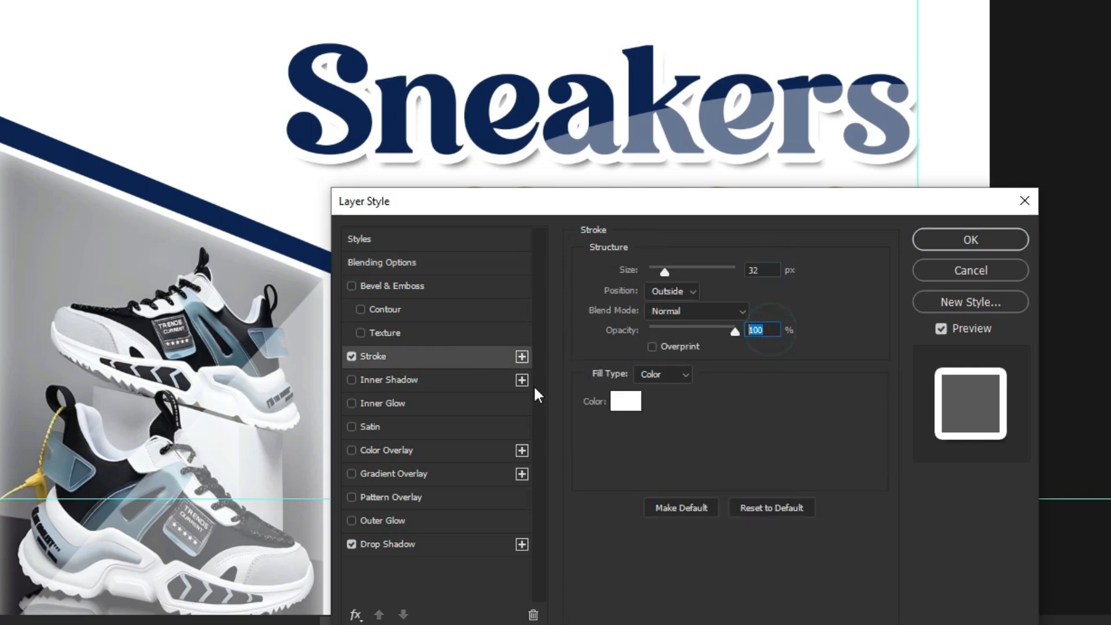
{"action": "left_click", "coordinate": [628, 401]}
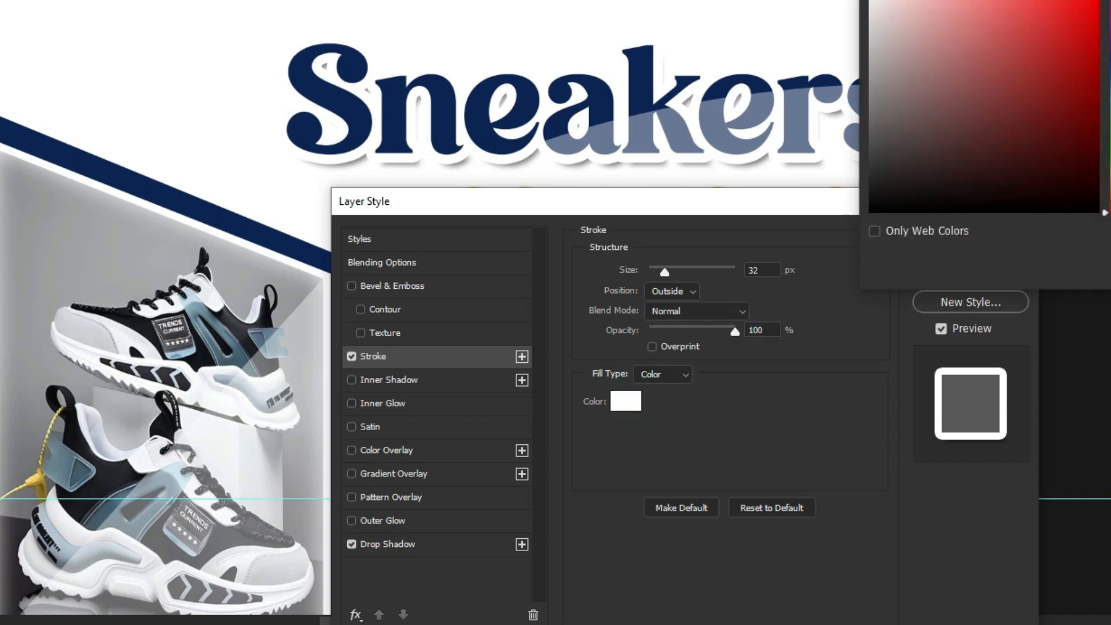
{"action": "key", "text": "Return"}
{"action": "left_click", "coordinate": [395, 547]}
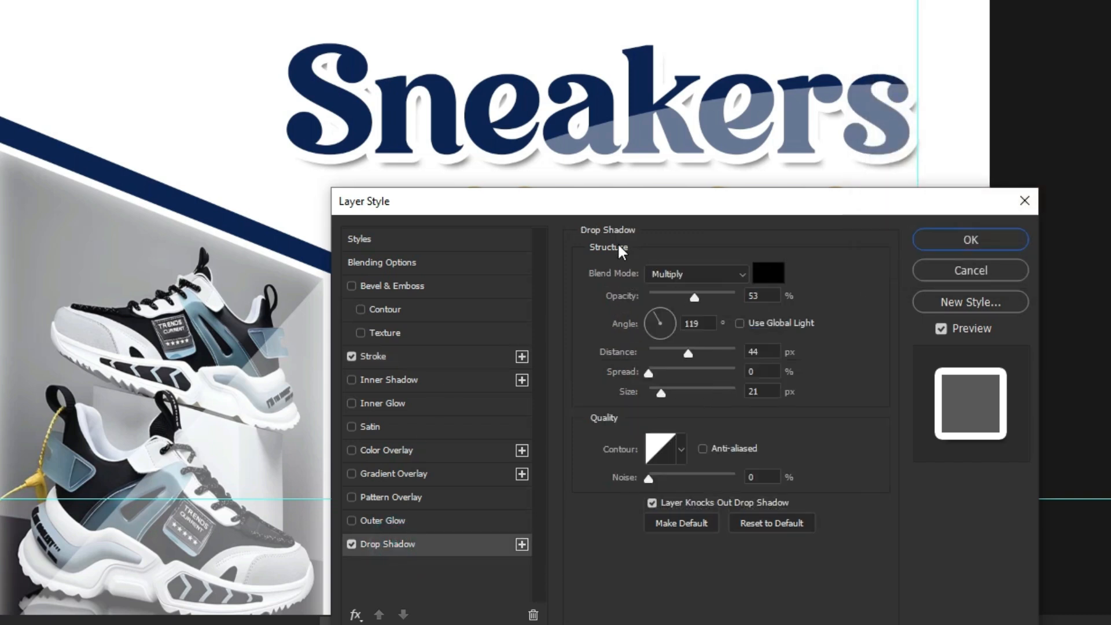
{"action": "left_click", "coordinate": [768, 296]}
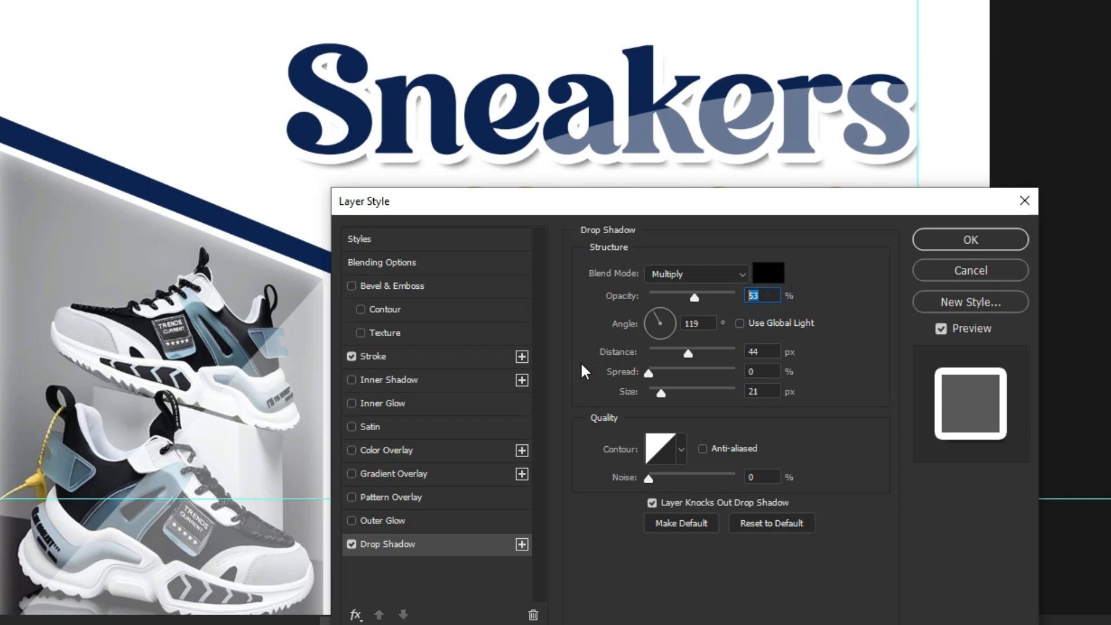
{"action": "left_click", "coordinate": [767, 352]}
{"action": "left_click", "coordinate": [766, 392]}
Step: Try a 76 px stroke and a larger drop shadow distance on the Sneakers title, discarding the changes
{"action": "left_click", "coordinate": [418, 353]}
{"action": "left_click_drag", "start_coordinate": [669, 272], "coordinate": [683, 272]}
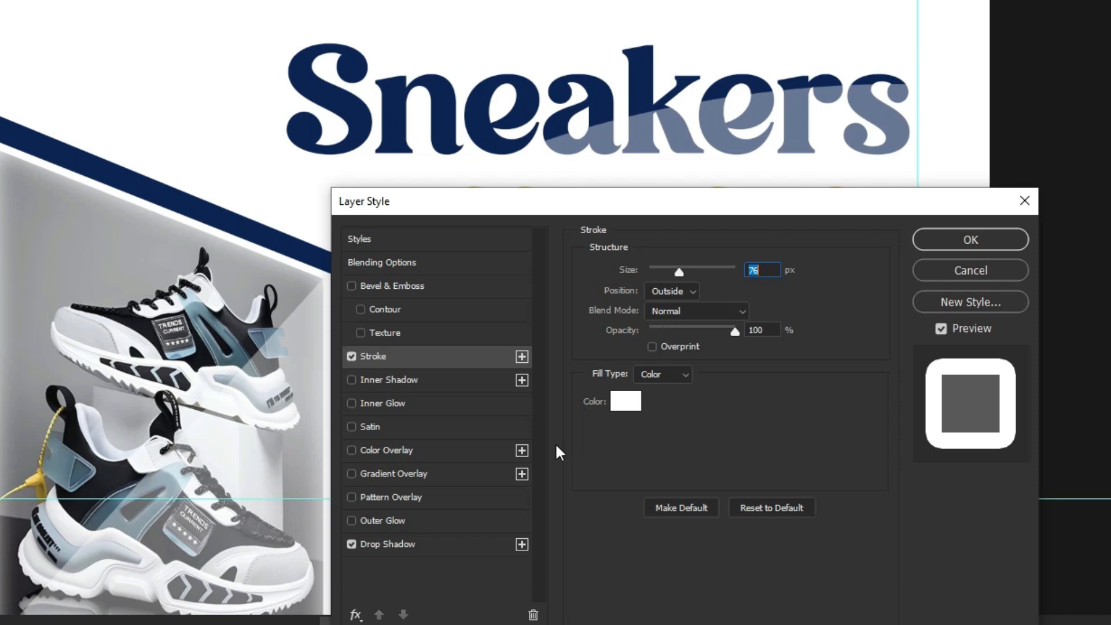
{"action": "left_click", "coordinate": [429, 542]}
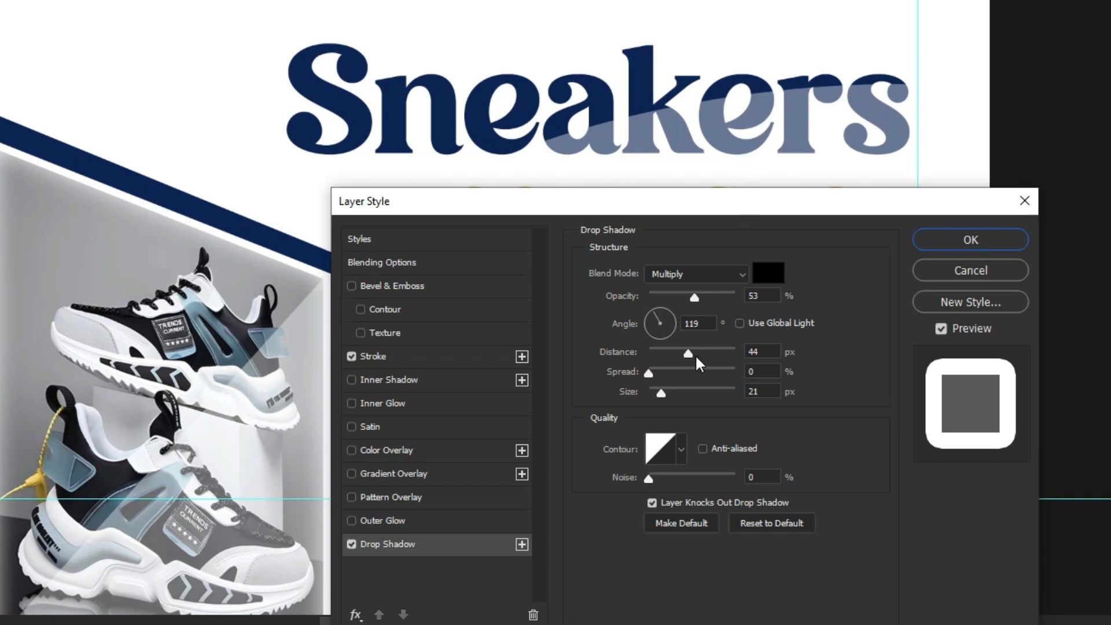
{"action": "left_click_drag", "start_coordinate": [689, 354], "coordinate": [740, 375]}
{"action": "left_click_drag", "start_coordinate": [744, 200], "coordinate": [811, 196]}
{"action": "left_click", "coordinate": [986, 255]}
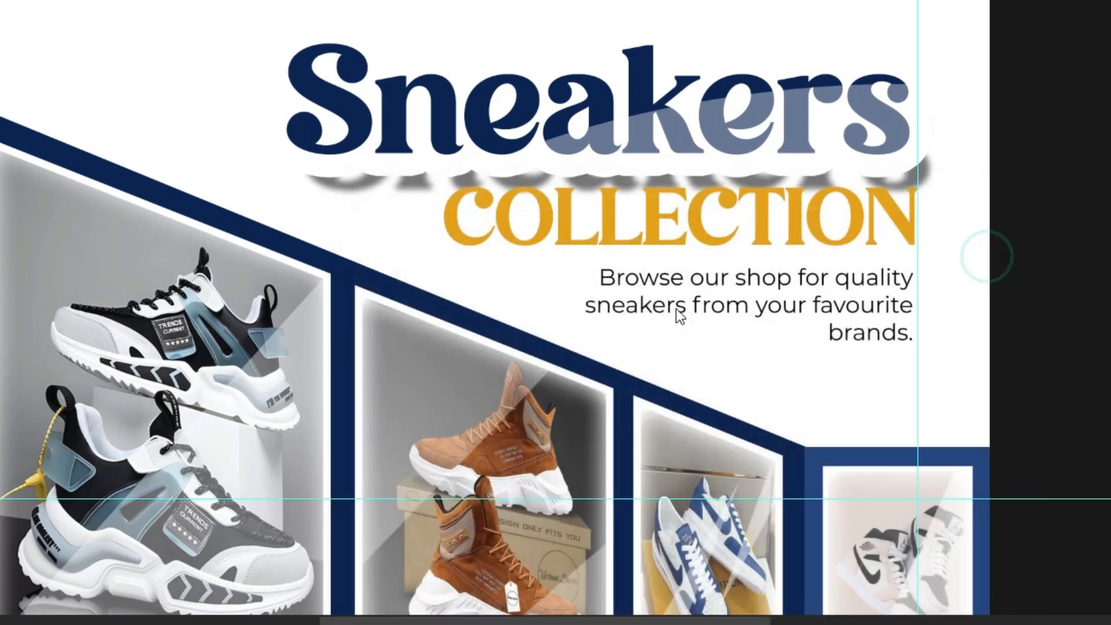
Step: Try moving the linked Sneakers title and highlight ellipse slightly right and down, and undo the move
{"action": "left_click_drag", "start_coordinate": [760, 104], "coordinate": [765, 108]}
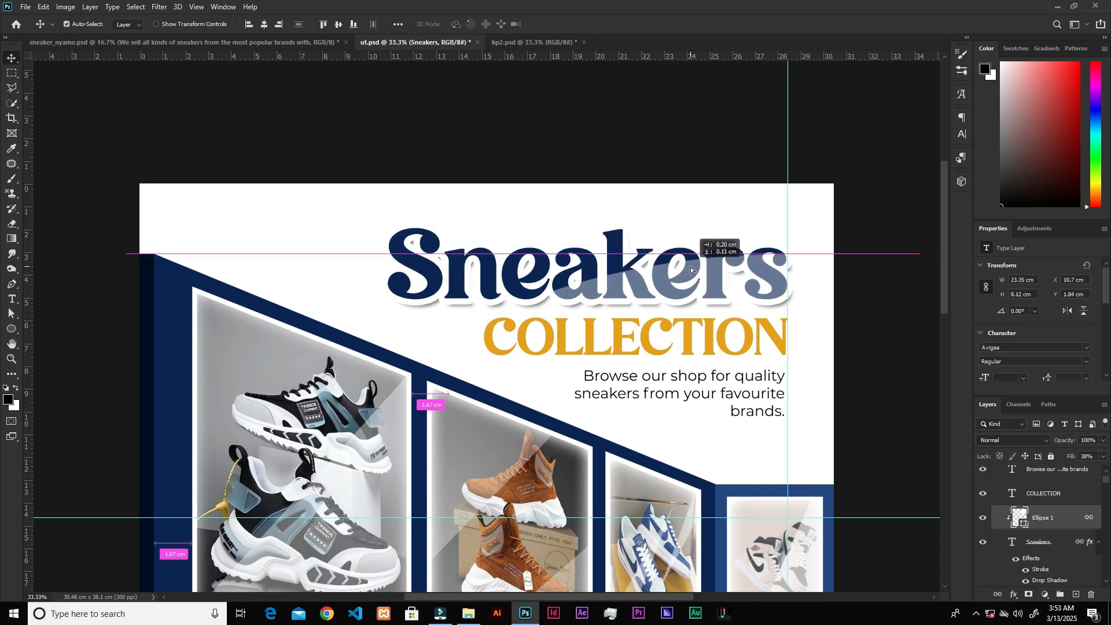
{"action": "left_click_drag", "start_coordinate": [691, 266], "coordinate": [690, 267]}
{"action": "key", "text": "ctrl+z"}
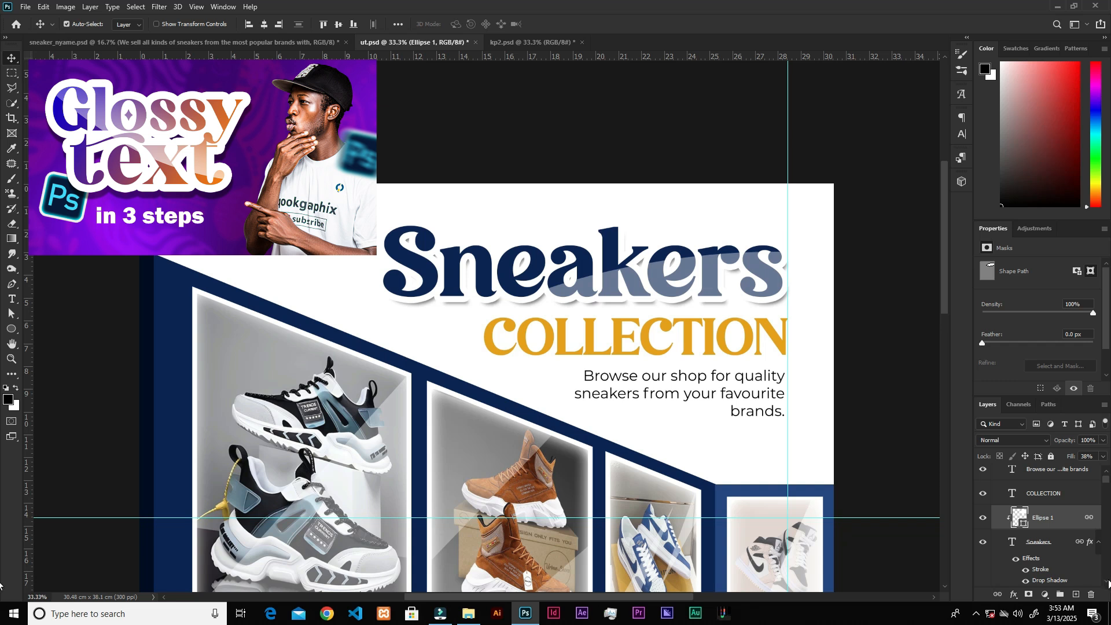
Step: Draw a white ellipse about 1502 × 292 px over the upper part of the Sneakers title's first letters
{"action": "scroll", "coordinate": [1108, 583], "scroll_direction": "down", "scroll_amount": 2}
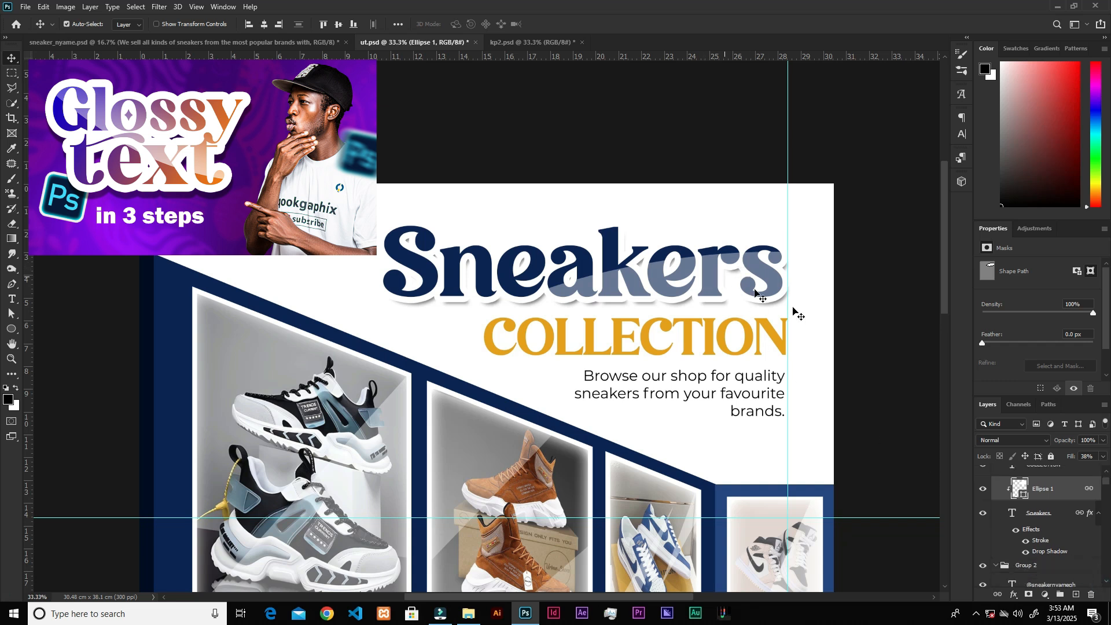
{"action": "left_click", "coordinate": [12, 329]}
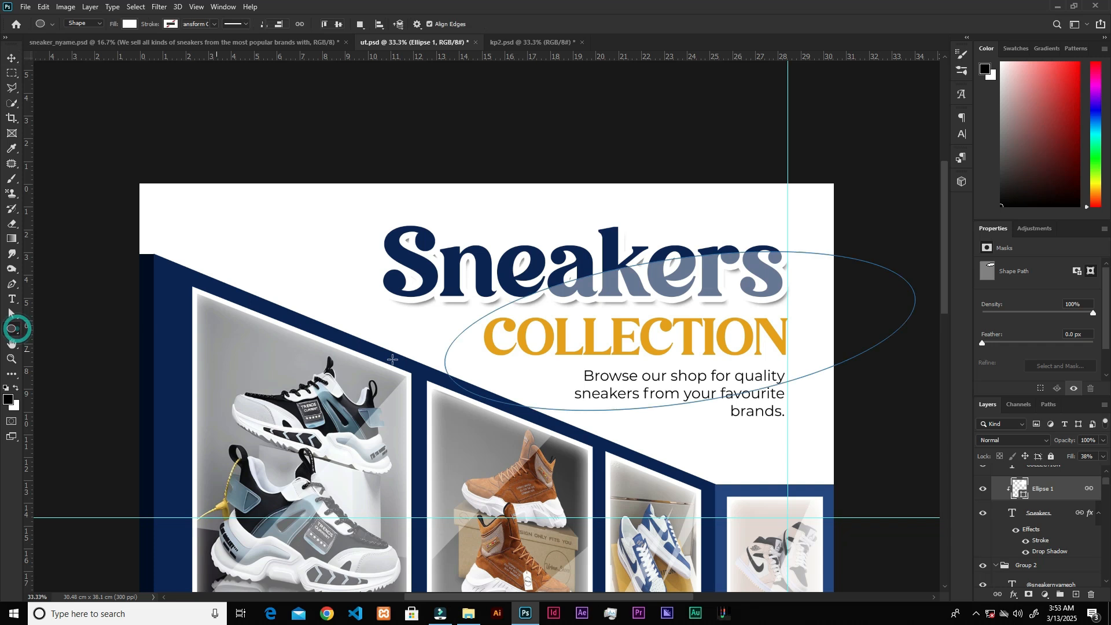
{"action": "mouse_move", "coordinate": [594, 218]}
{"action": "left_mouse_down"}
{"action": "mouse_move", "coordinate": [660, 301]}
{"action": "mouse_move", "coordinate": [304, 272]}
{"action": "left_mouse_up"}
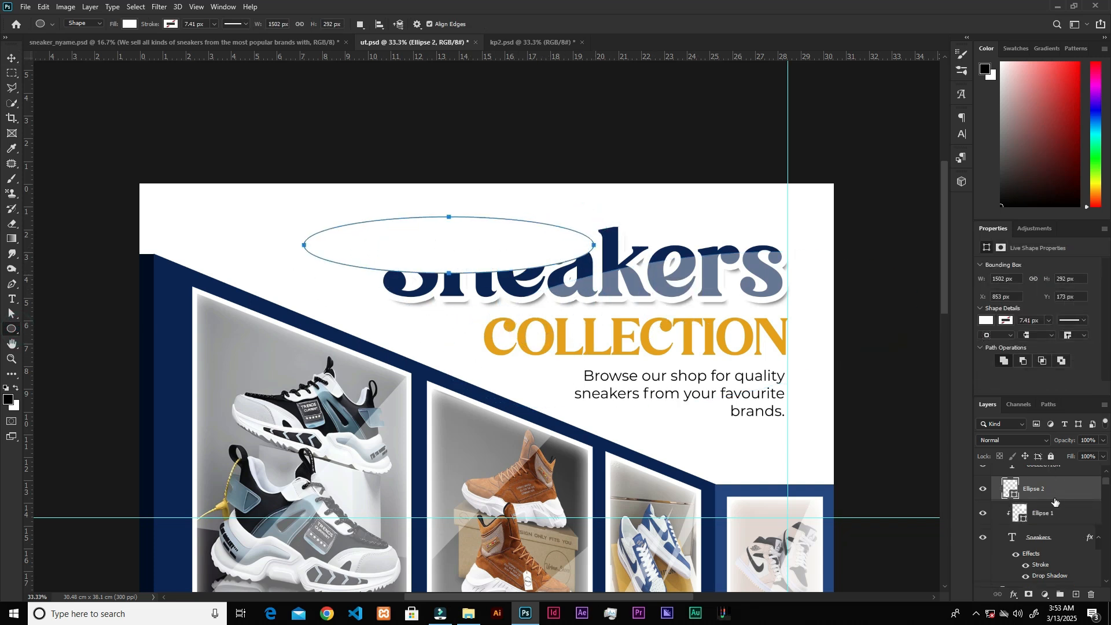
Step: Clip the new ellipse to the Sneakers title and set its fill to 25%
{"action": "right_click", "coordinate": [1047, 481]}
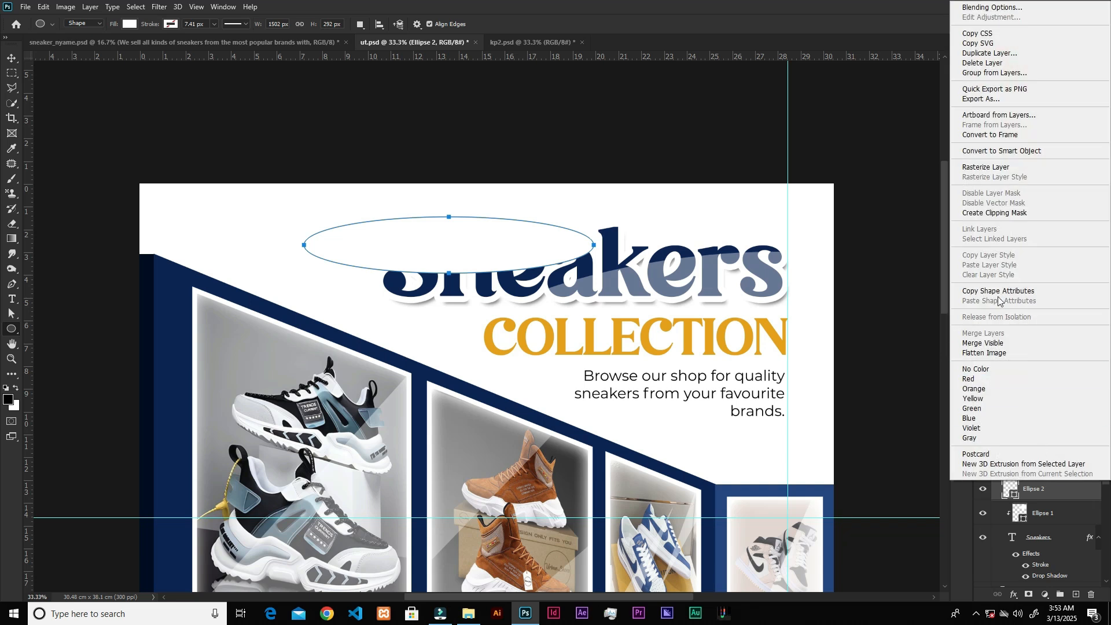
{"action": "left_click", "coordinate": [982, 213]}
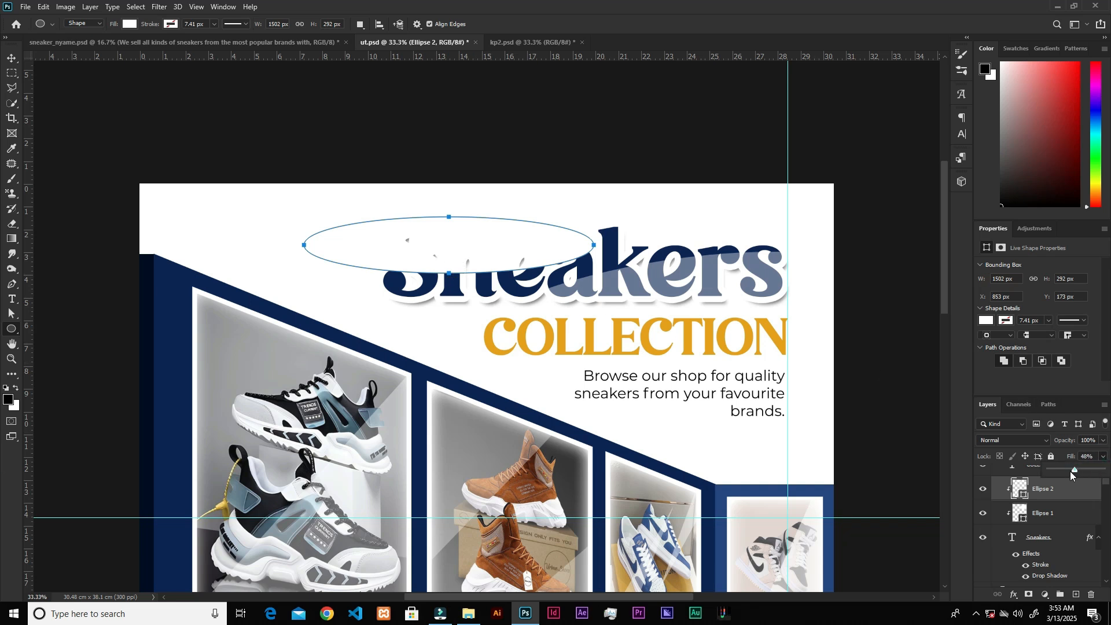
{"action": "left_click_drag", "start_coordinate": [1065, 473], "coordinate": [1063, 471]}
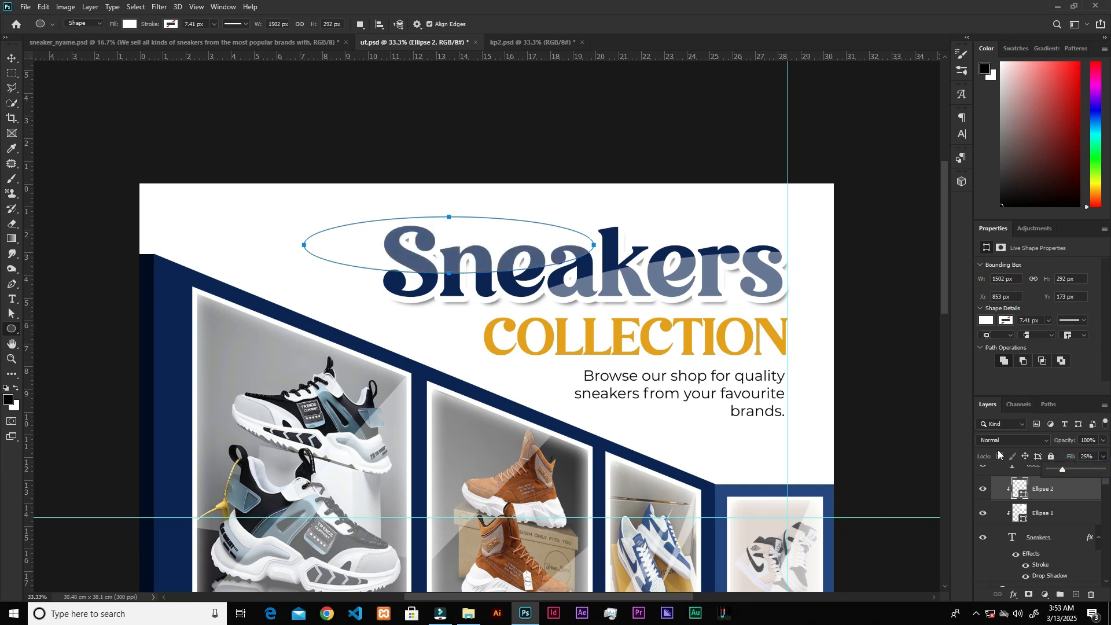
{"action": "key", "text": "v"}
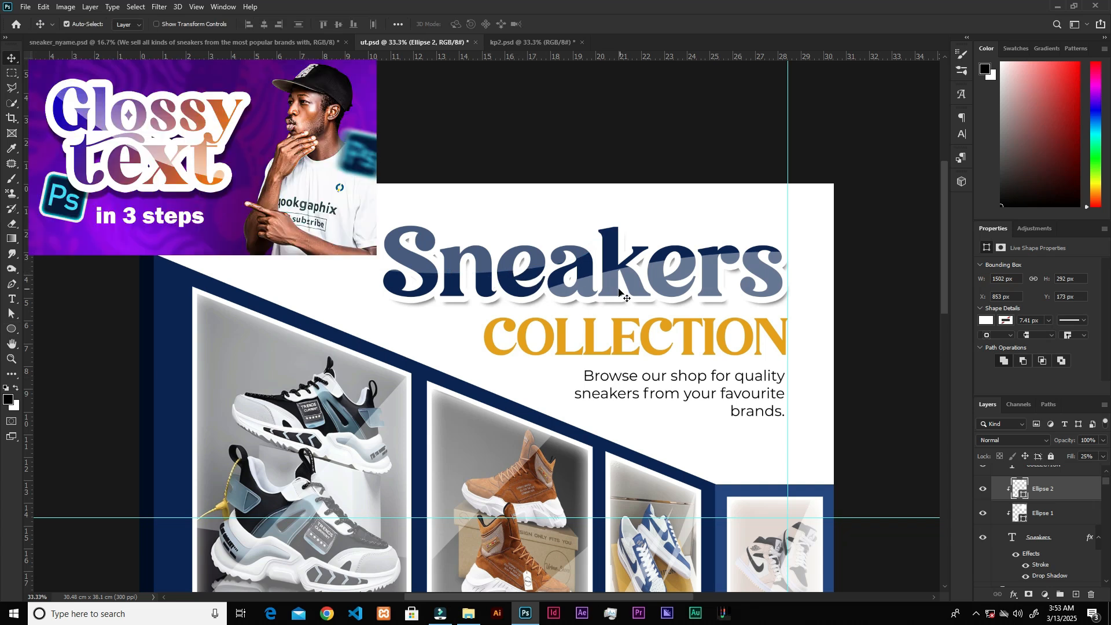
Step: Undo the second ellipse on the Sneakers title along with its fill change and clipping mask
{"action": "key", "text": "ctrl+z"}
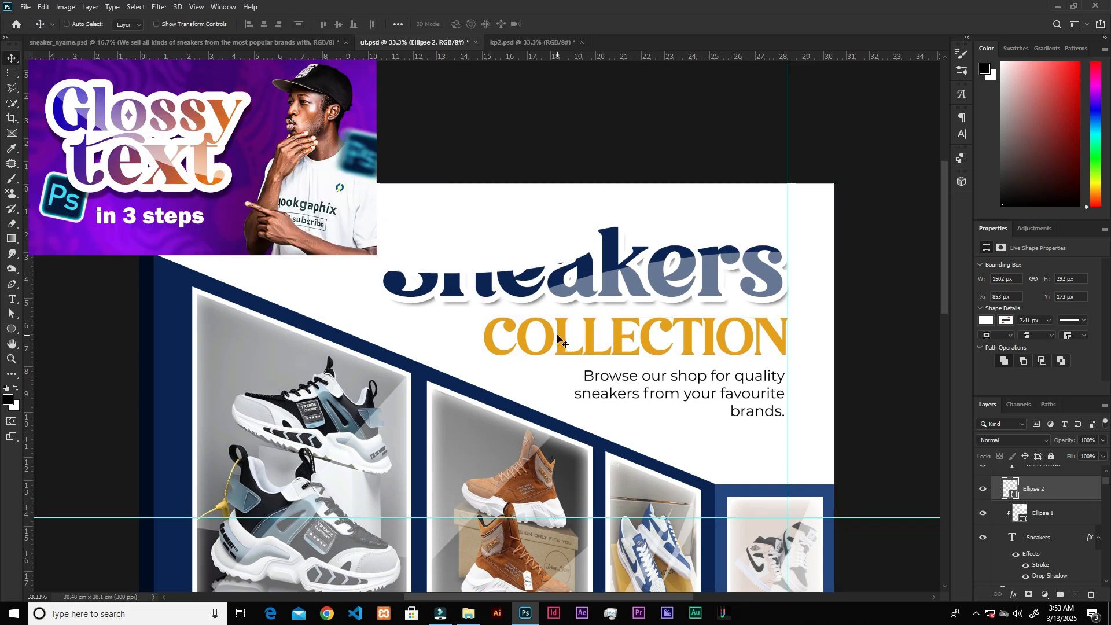
{"action": "key", "text": "ctrl+z"}
{"action": "key", "text": "ctrl"}
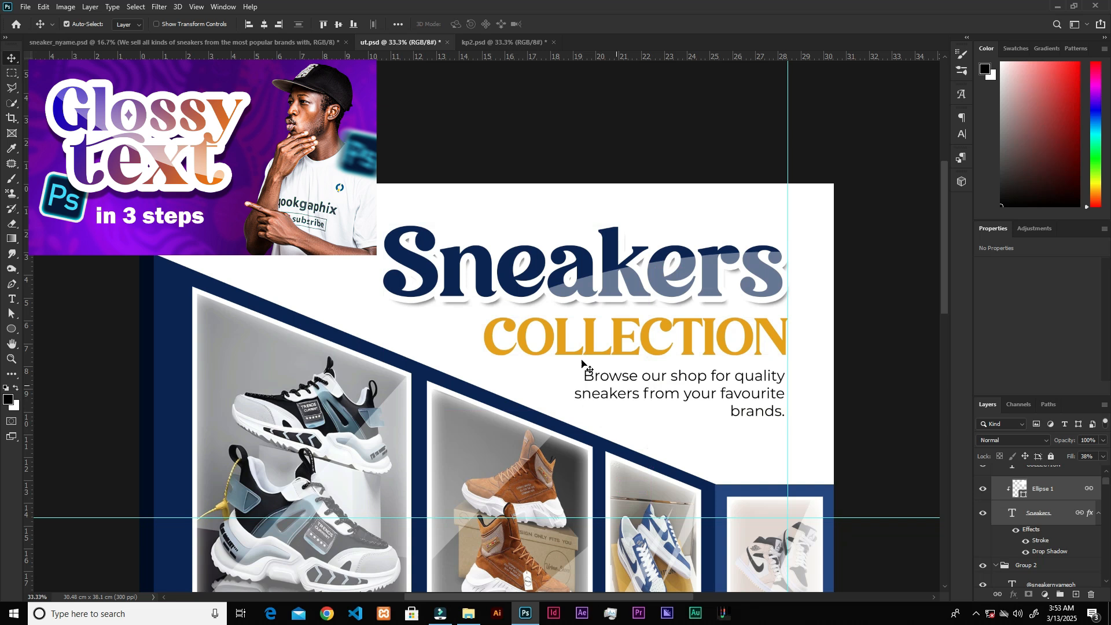
Step: Examine the character settings and text colour of the COLLECTION heading
{"action": "left_click", "coordinate": [706, 347]}
{"action": "mouse_move", "coordinate": [963, 135]}
{"action": "left_mouse_down"}
{"action": "mouse_move", "coordinate": [904, 194]}
{"action": "mouse_move", "coordinate": [946, 142]}
{"action": "left_mouse_up"}
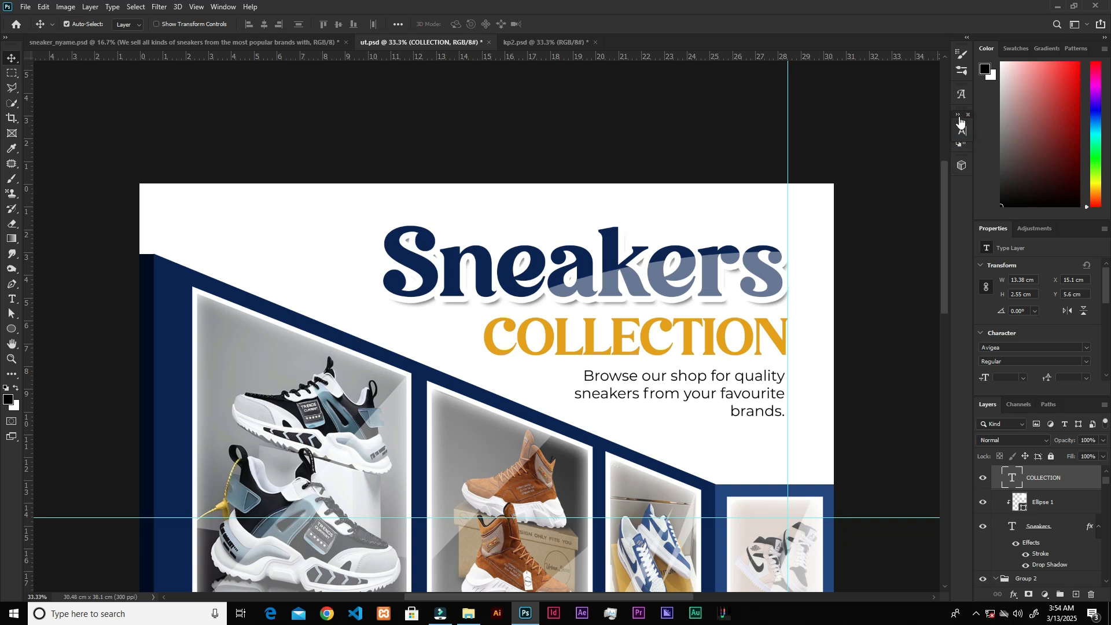
{"action": "left_click", "coordinate": [959, 119]}
{"action": "left_click", "coordinate": [1050, 196]}
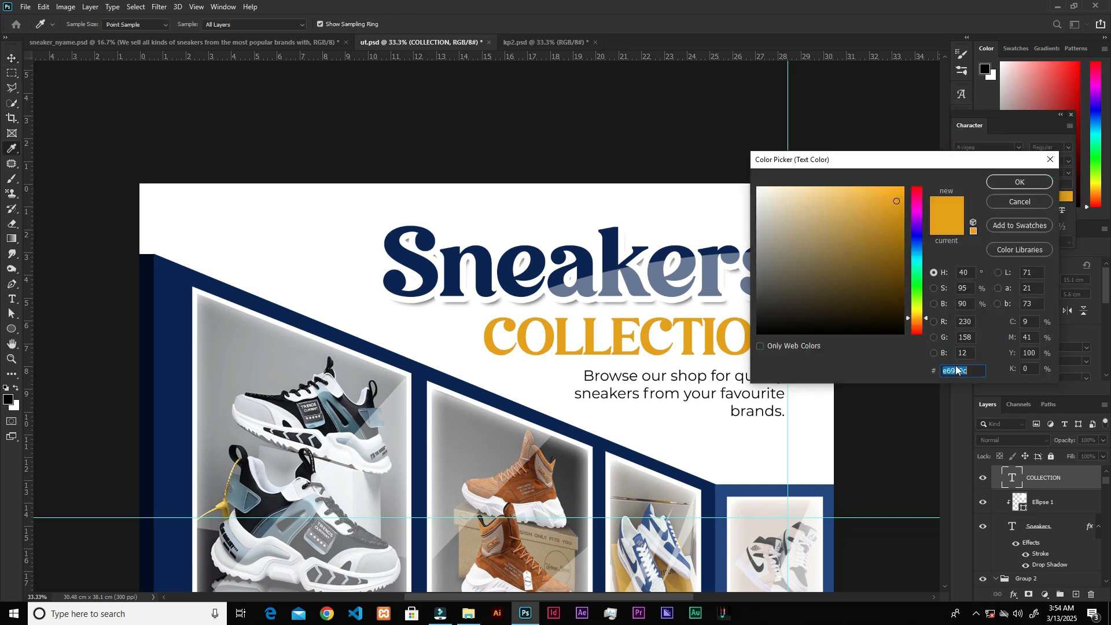
{"action": "left_click", "coordinate": [1018, 182]}
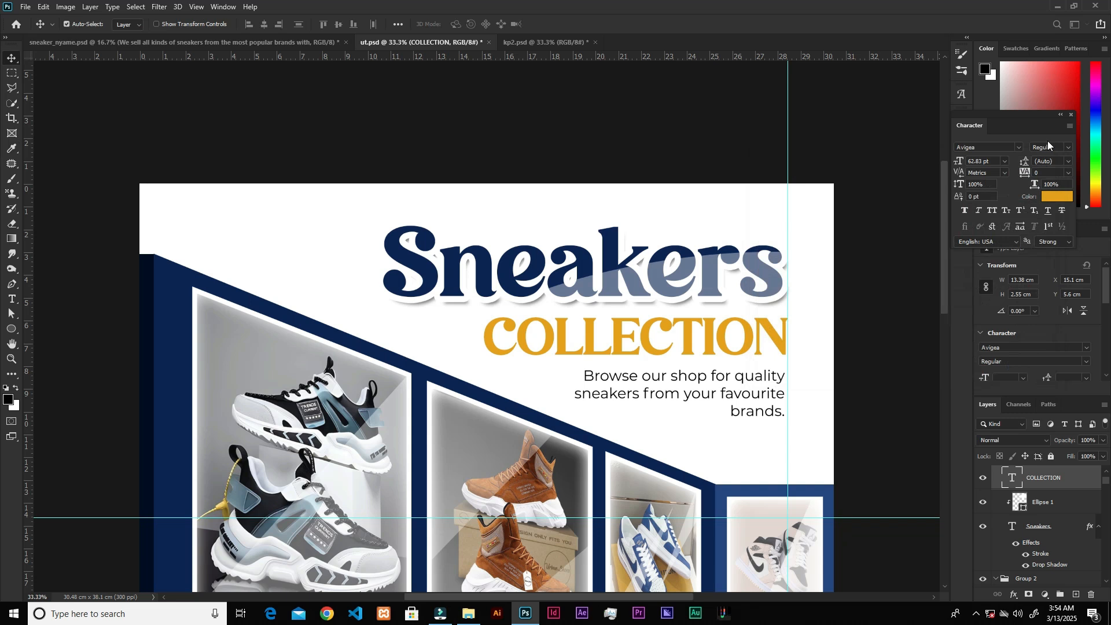
{"action": "left_click", "coordinate": [1059, 115]}
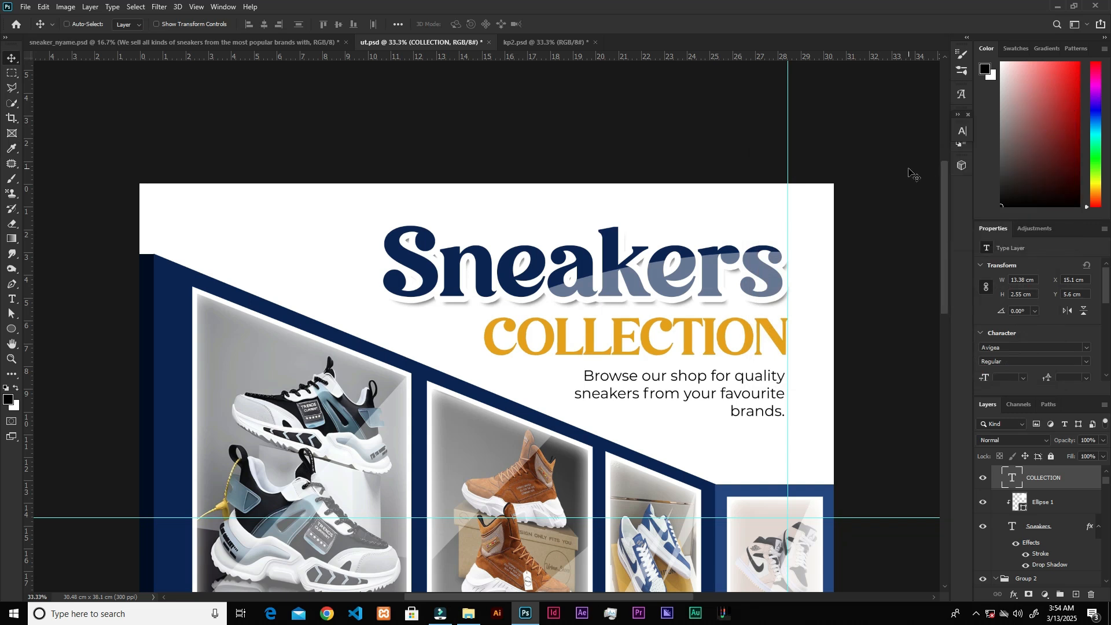